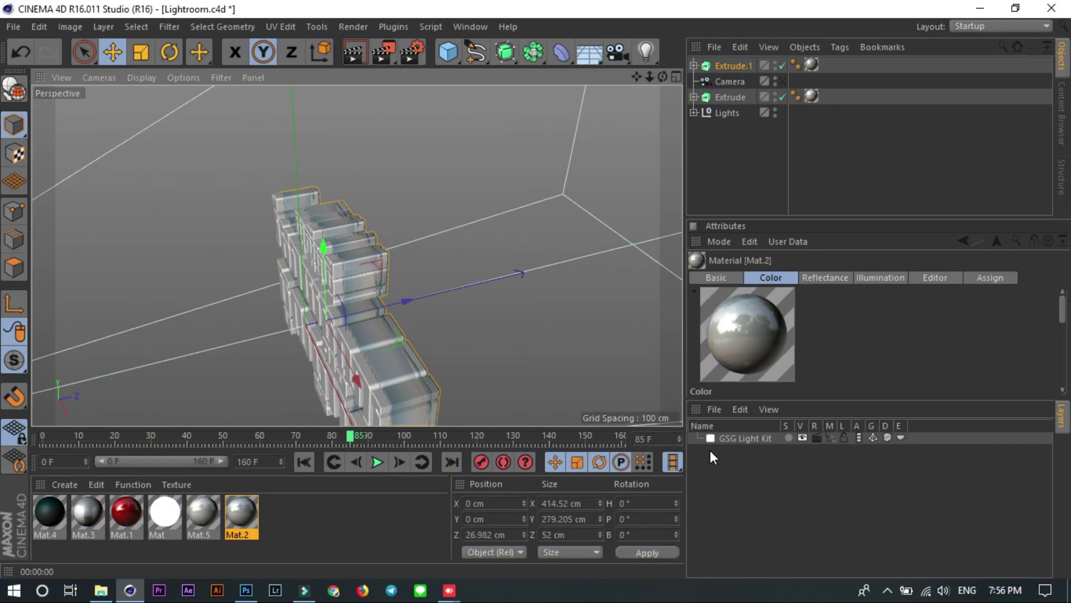
Select Extrude.1 and run a test render through the scene camera, then return to the perspective view
left_click(535, 190)
mouse_move(407, 232)
left_mouse_down("alt")
mouse_move(423, 211)
mouse_move(390, 235)
left_mouse_up("alt")
left_click(390, 235)
scroll(385, 312, "down", 3)
mouse_move(385, 311)
left_mouse_down("alt")
mouse_move(456, 270)
mouse_move(465, 249)
left_mouse_up("alt")
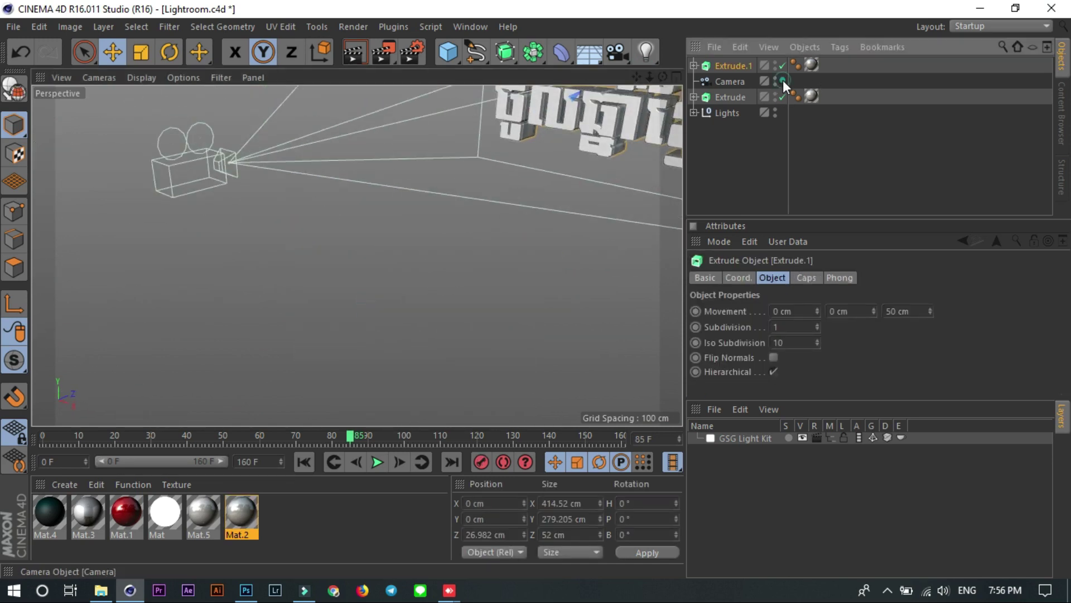
left_click(782, 81)
left_click(353, 51)
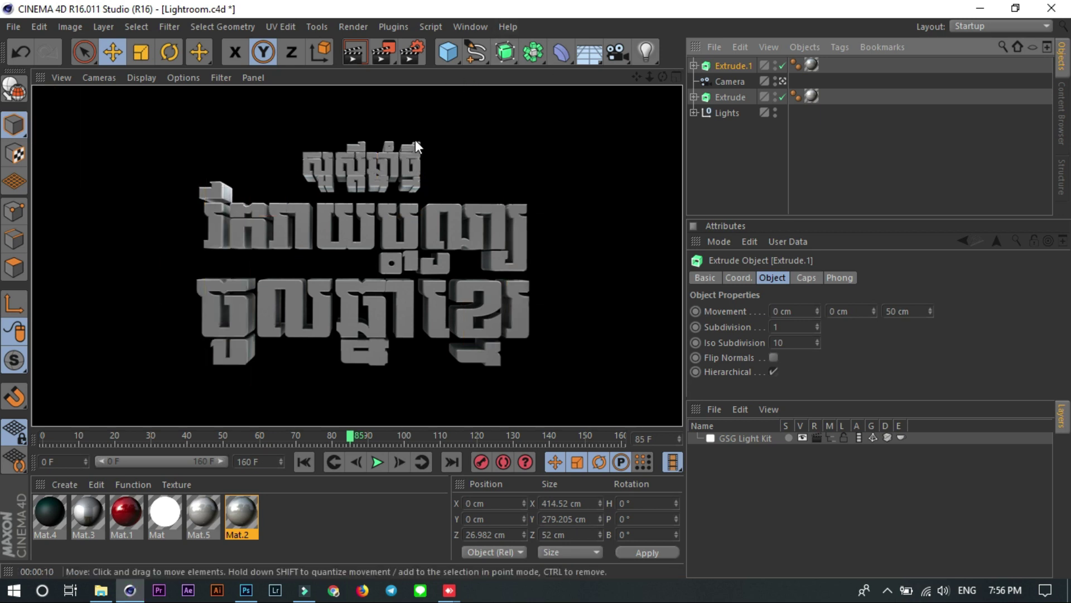
left_click(578, 213)
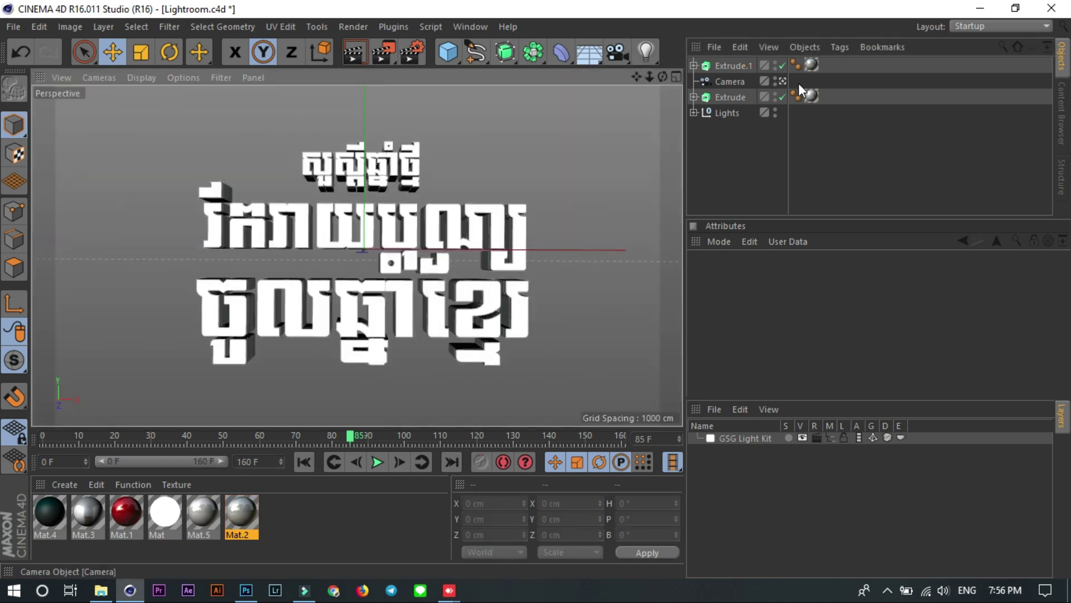
left_click(782, 81)
mouse_move(662, 76)
left_mouse_down()
mouse_move(478, 202)
mouse_move(533, 145)
mouse_move(357, 255)
left_mouse_up()
Raise Mat.2's reflectance Layer Color Brightness to 48%
double_click(231, 508)
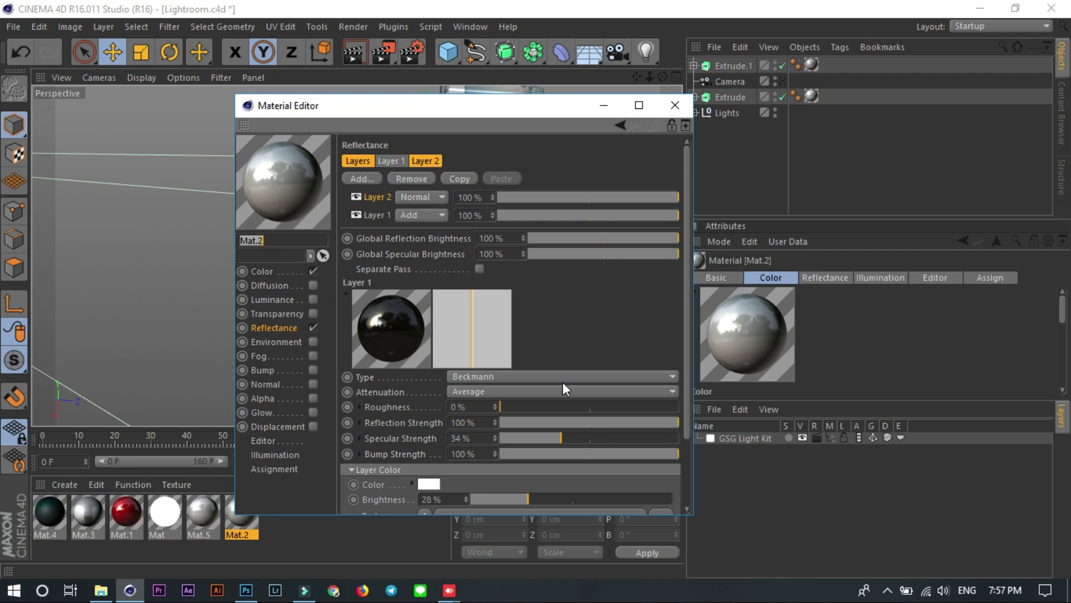
left_click(262, 271)
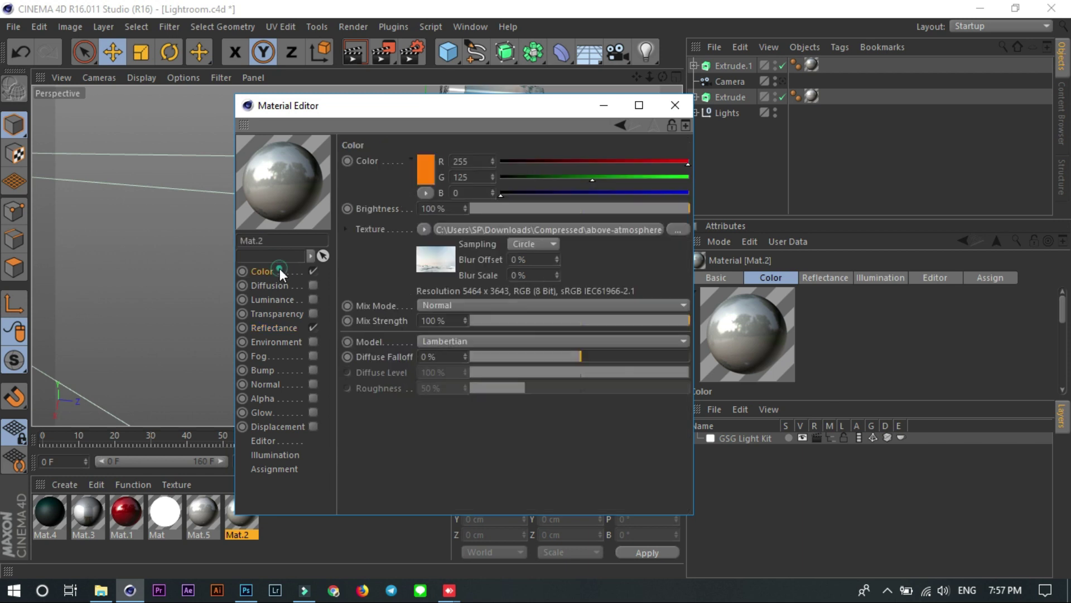
left_click(272, 328)
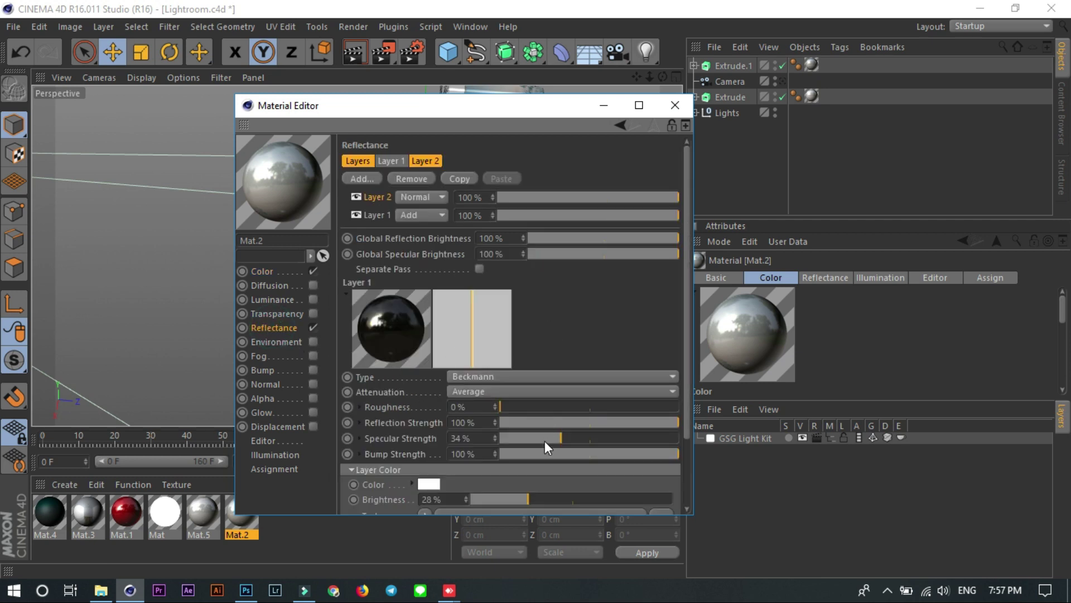
left_click_drag(534, 500, 552, 500)
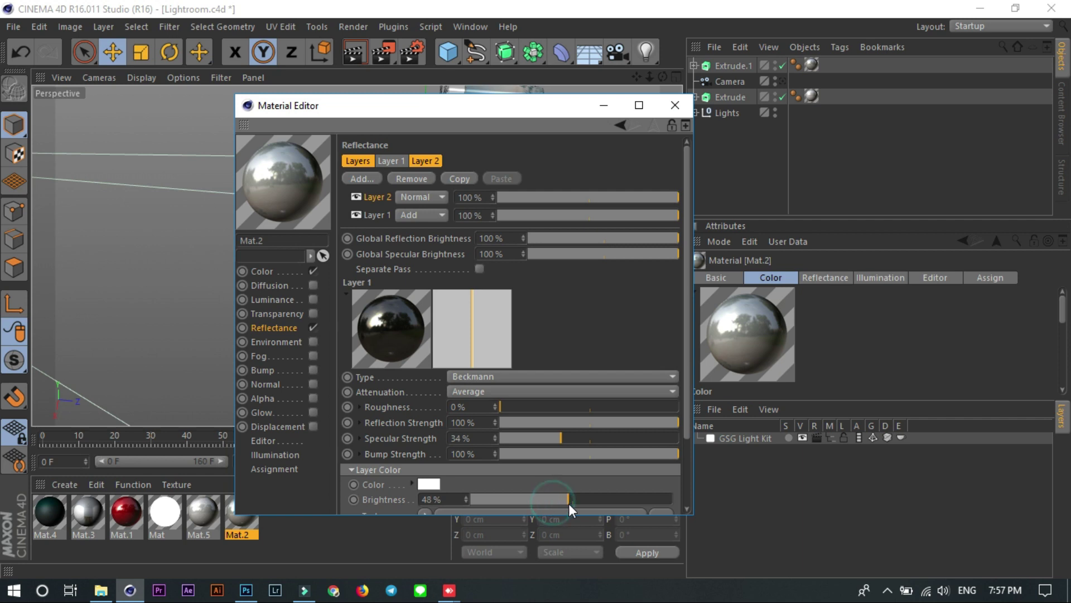
Inspect the Mat.5 material's colour channel settings
left_click(675, 105)
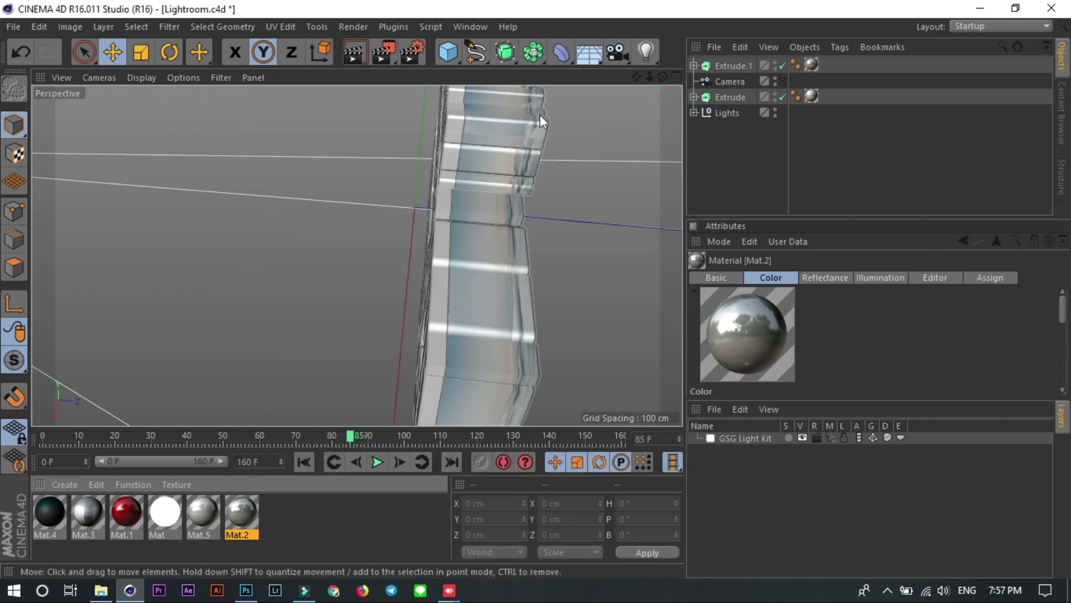
left_click_drag(636, 77, 625, 78)
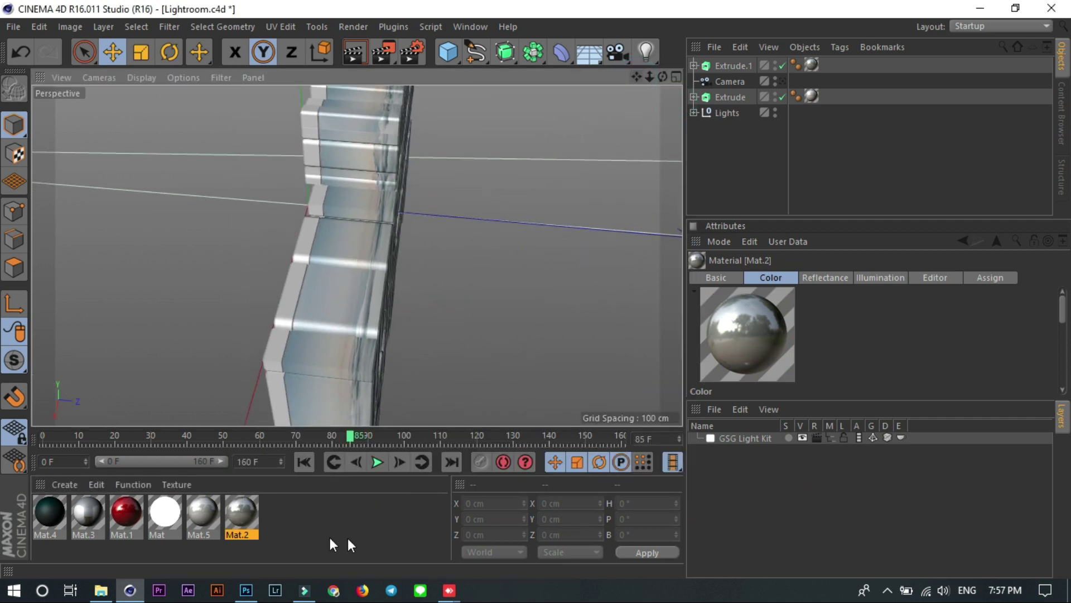
double_click(202, 512)
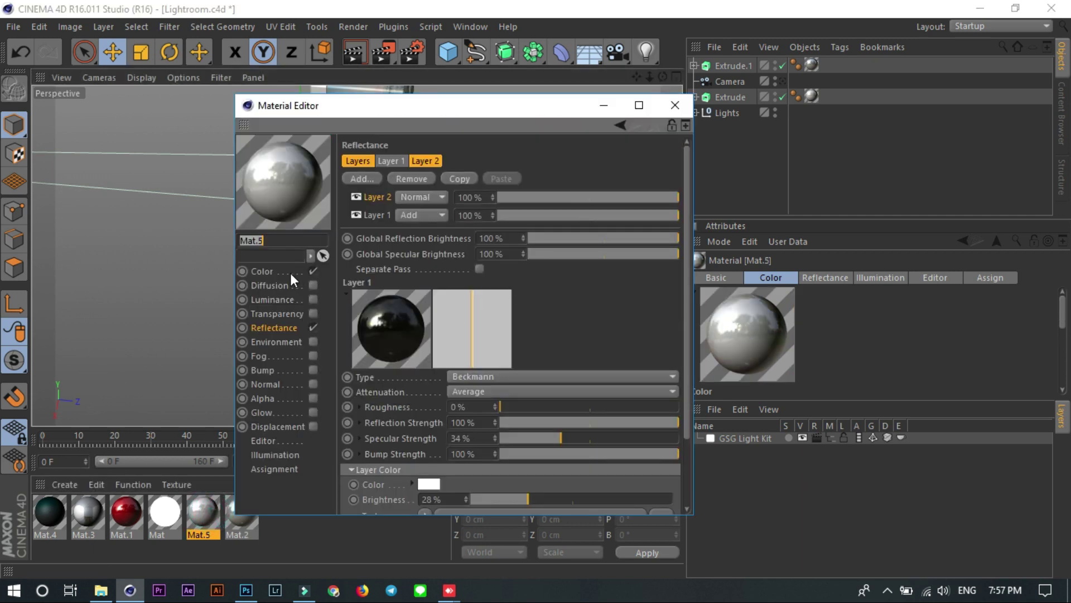
left_click(291, 272)
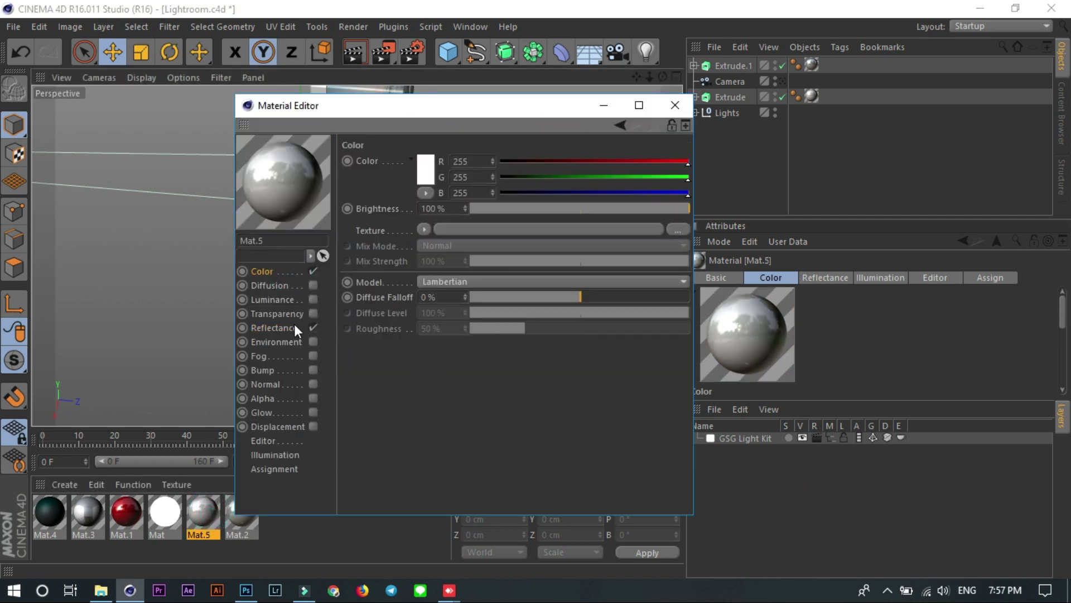
left_click(675, 105)
Load the 33591 image from the Wooden-Plank folder as Mat.2's colour texture
double_click(240, 511)
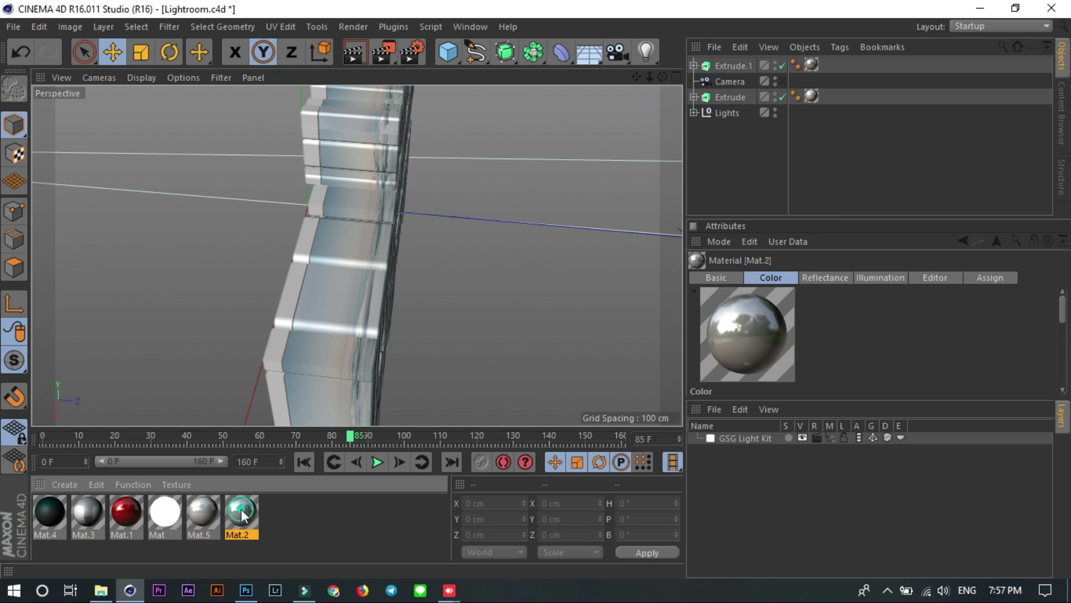
left_click(677, 230)
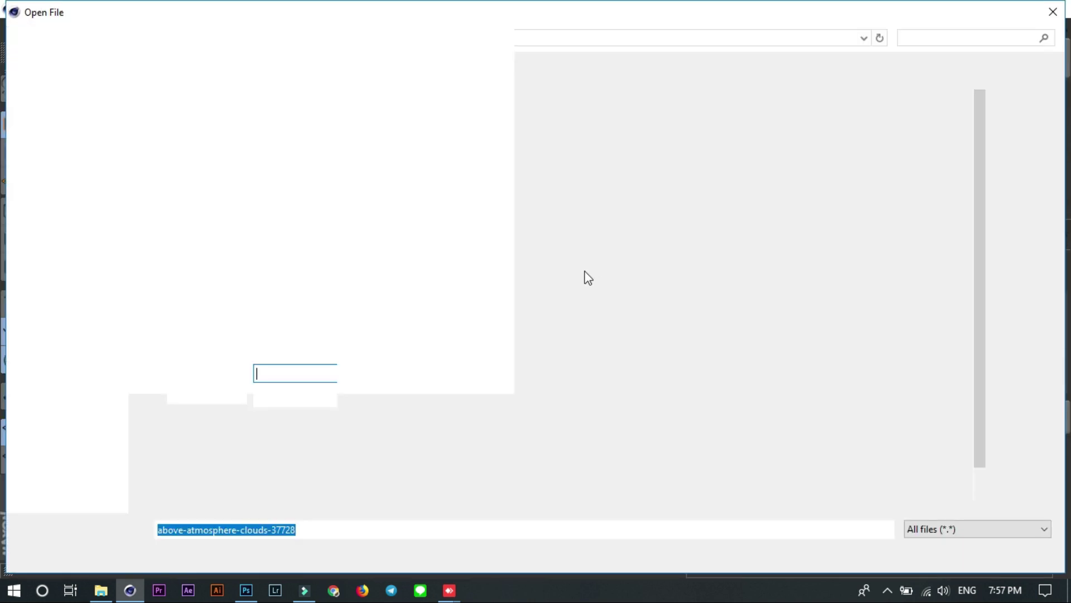
double_click(848, 379)
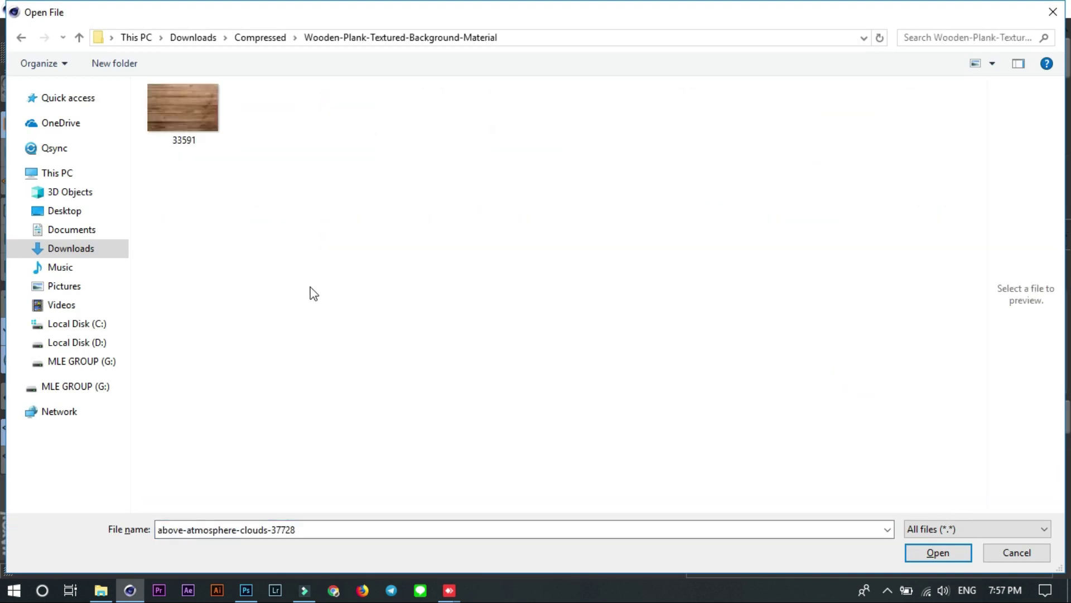
double_click(215, 134)
left_click(585, 350)
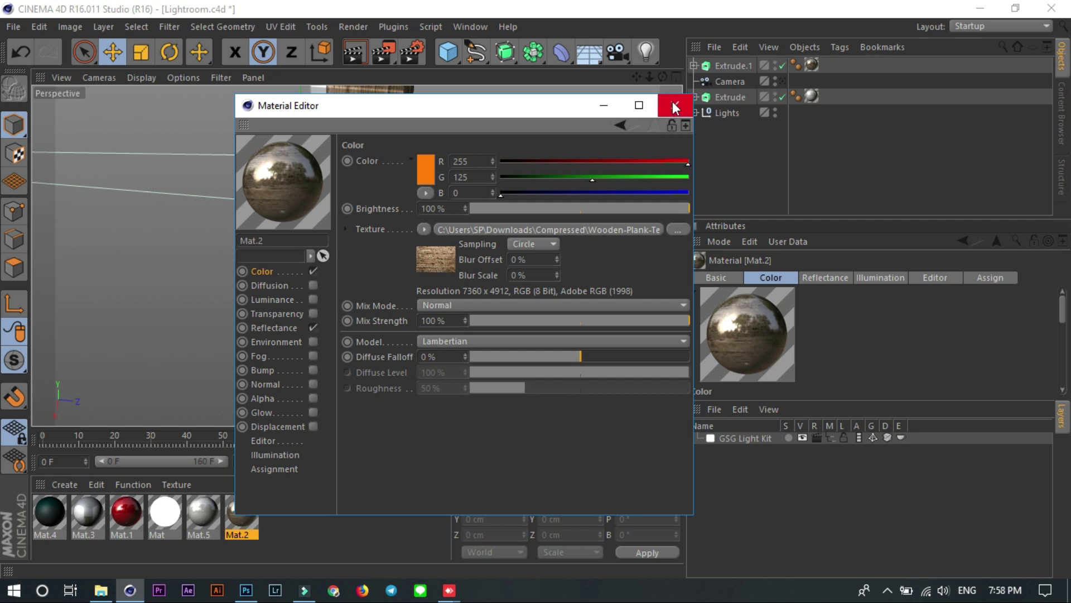
left_click(673, 107)
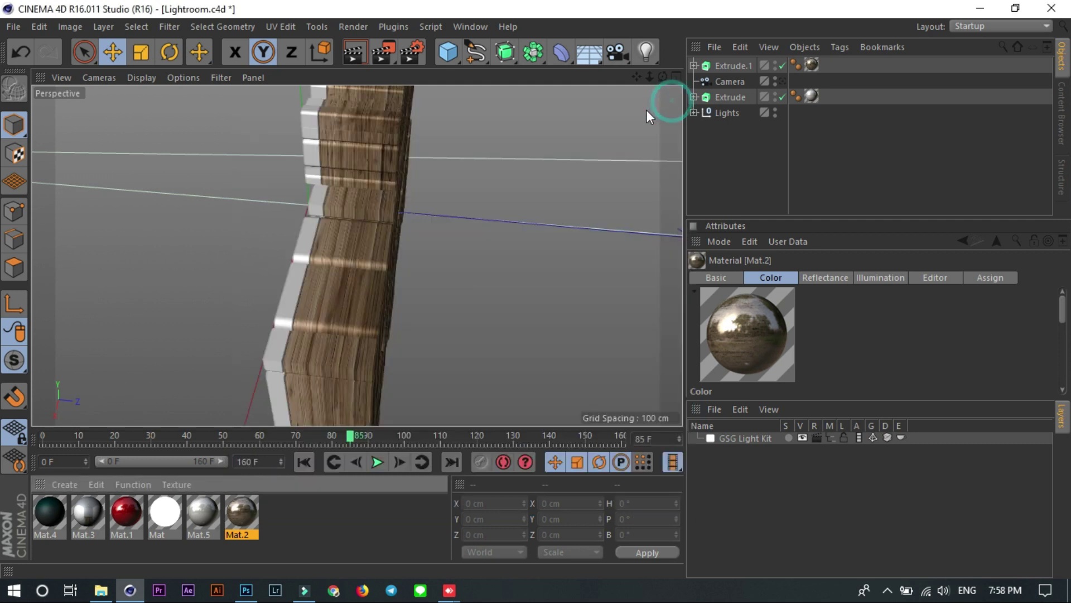
Test-render the wooden text, then view the Khmer title through the Camera
left_click(351, 51)
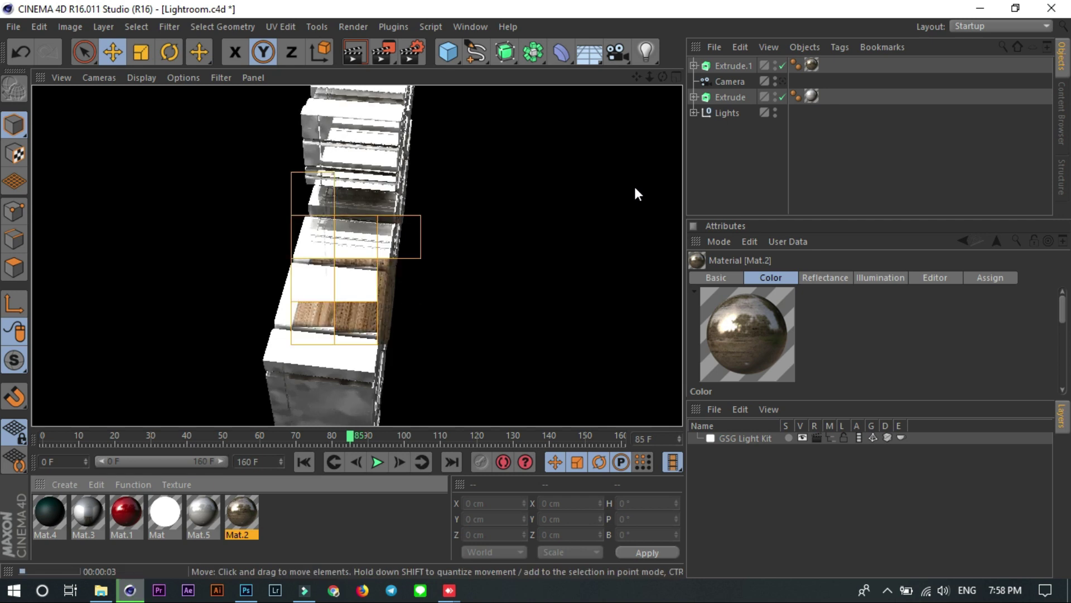
left_click(783, 81)
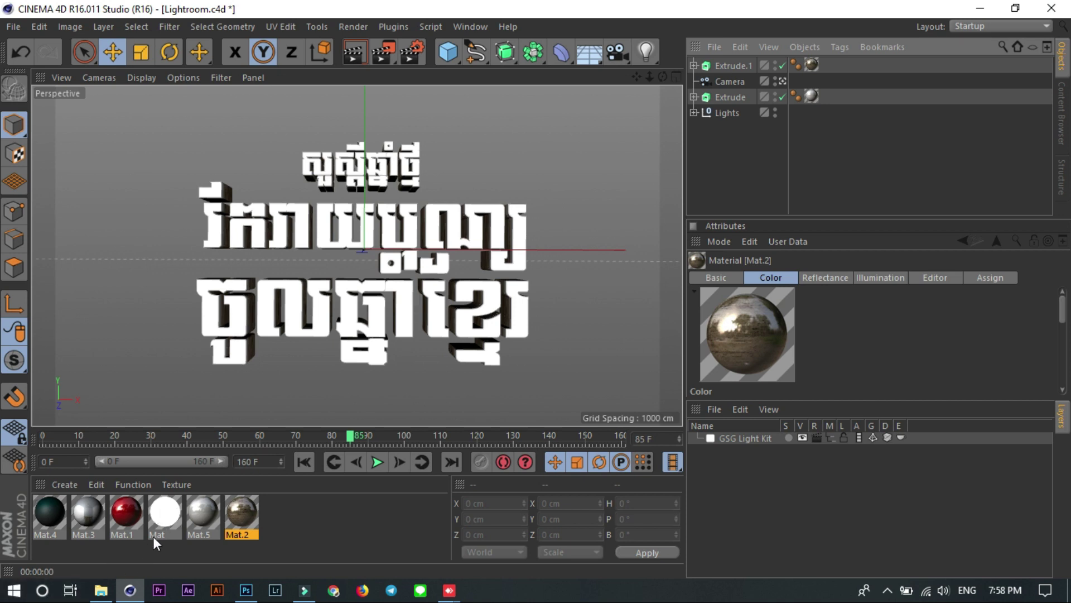
Expand the Lights group and frame the softbox plane from above in free perspective
left_click(162, 516)
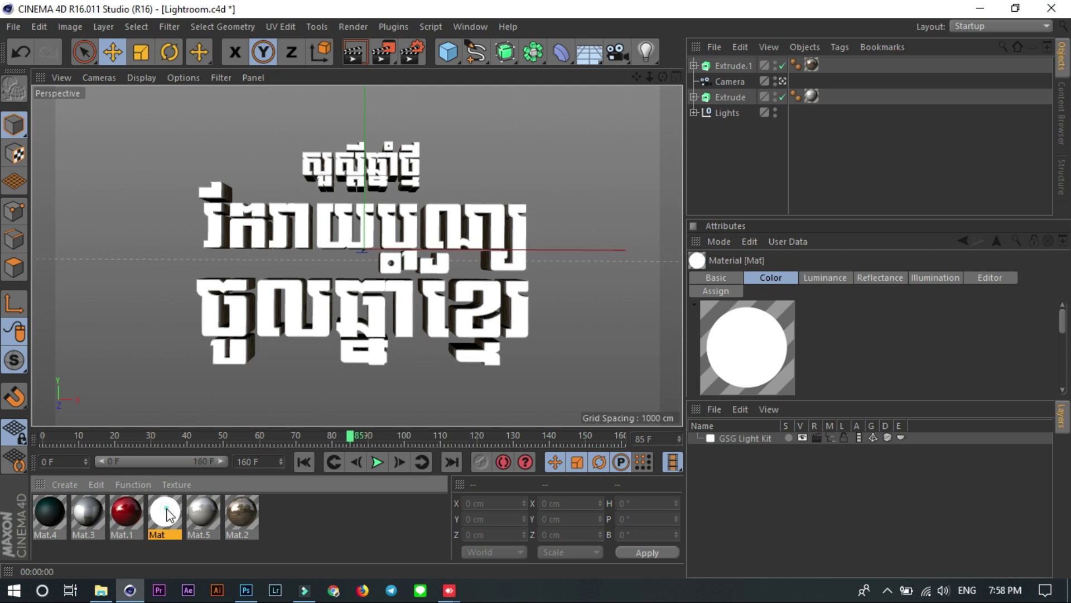
left_click_drag(172, 518, 883, 175)
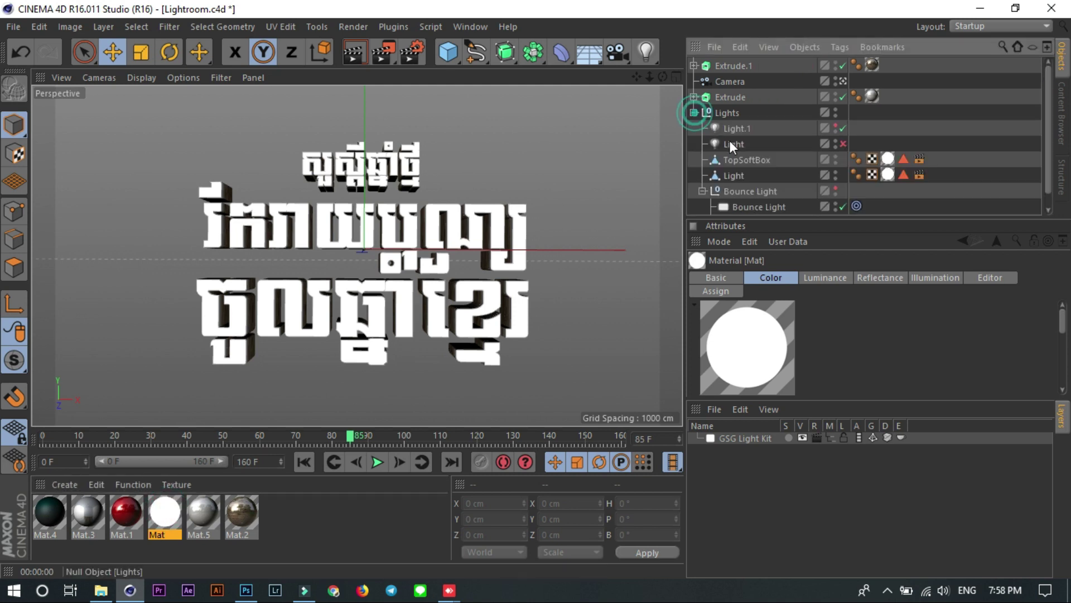
left_click(748, 144)
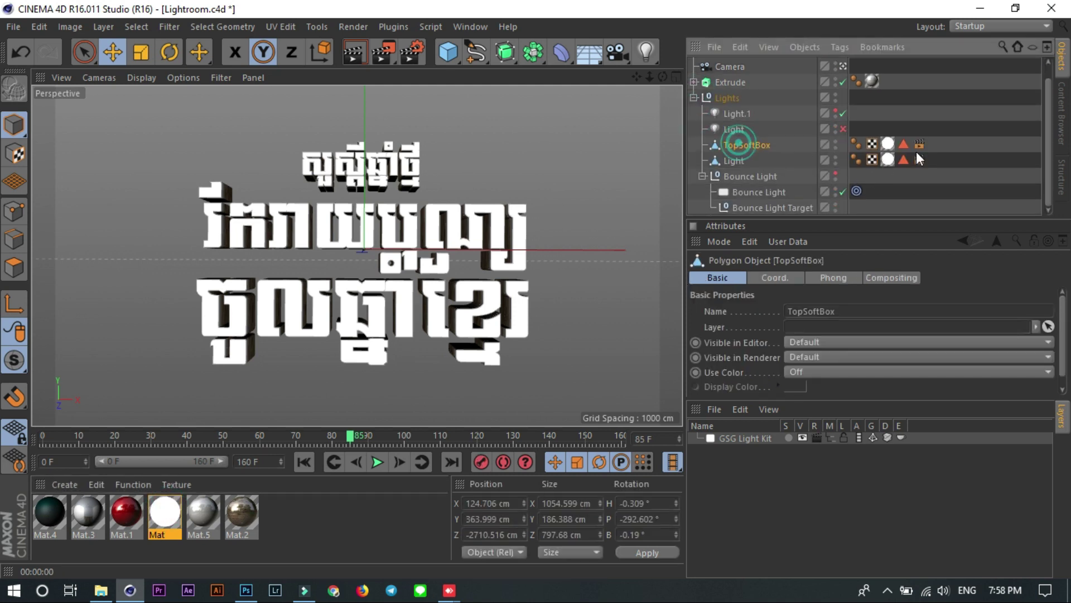
left_click(888, 144)
left_click(888, 160)
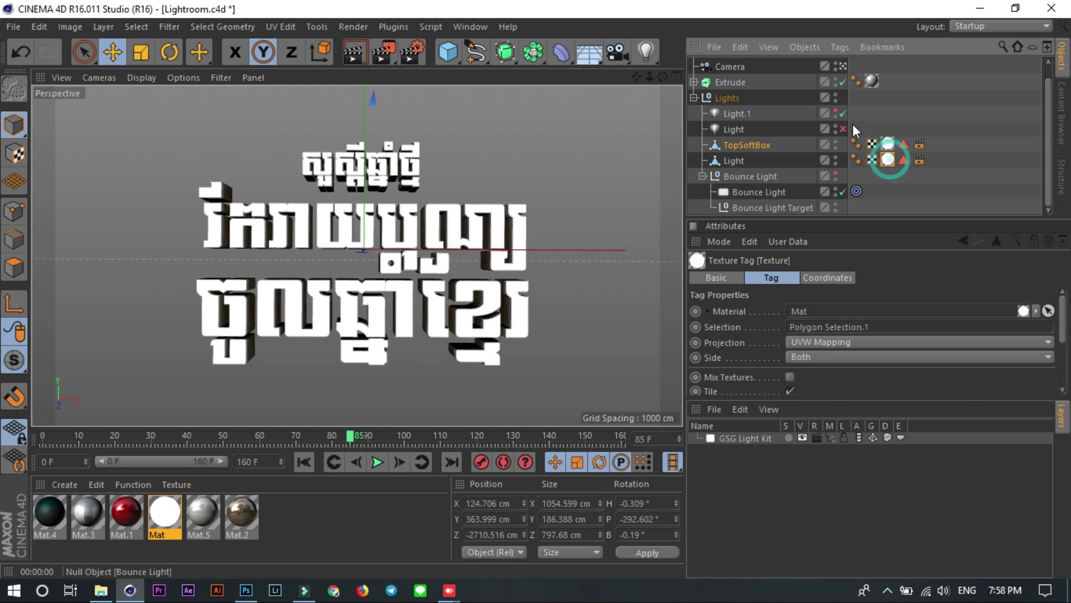
left_click(842, 66)
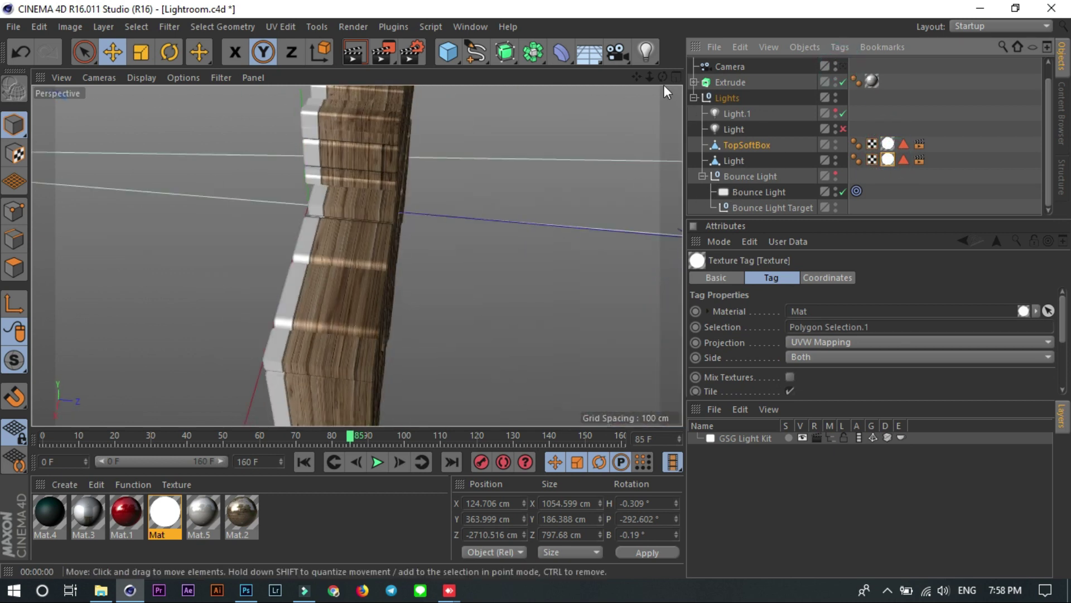
mouse_move(649, 77)
left_mouse_down()
mouse_move(625, 90)
mouse_move(642, 92)
left_mouse_up()
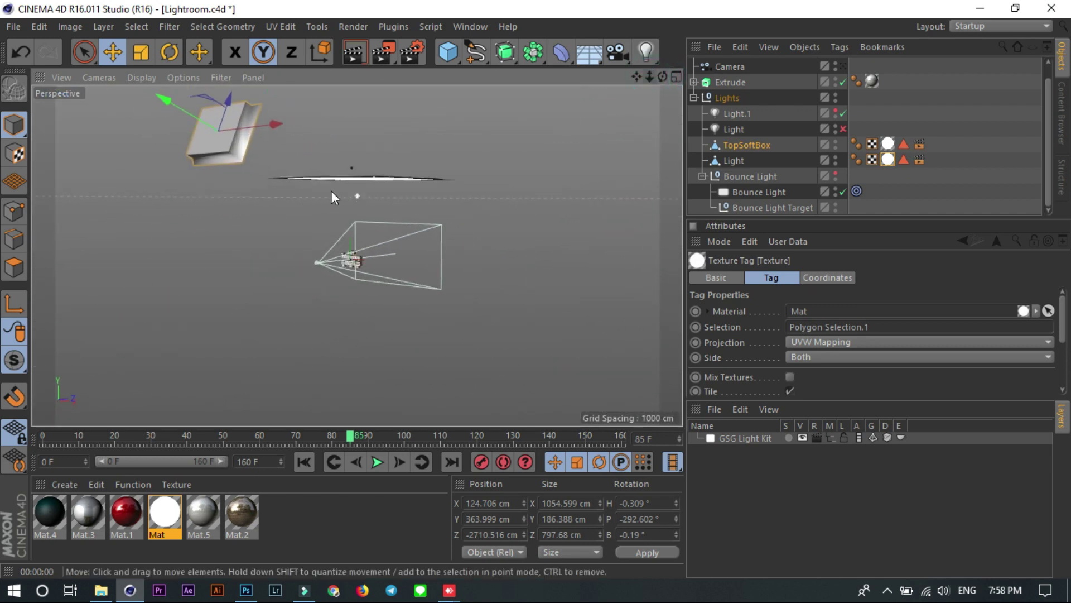
left_click_drag(332, 196, 396, 121, "alt")
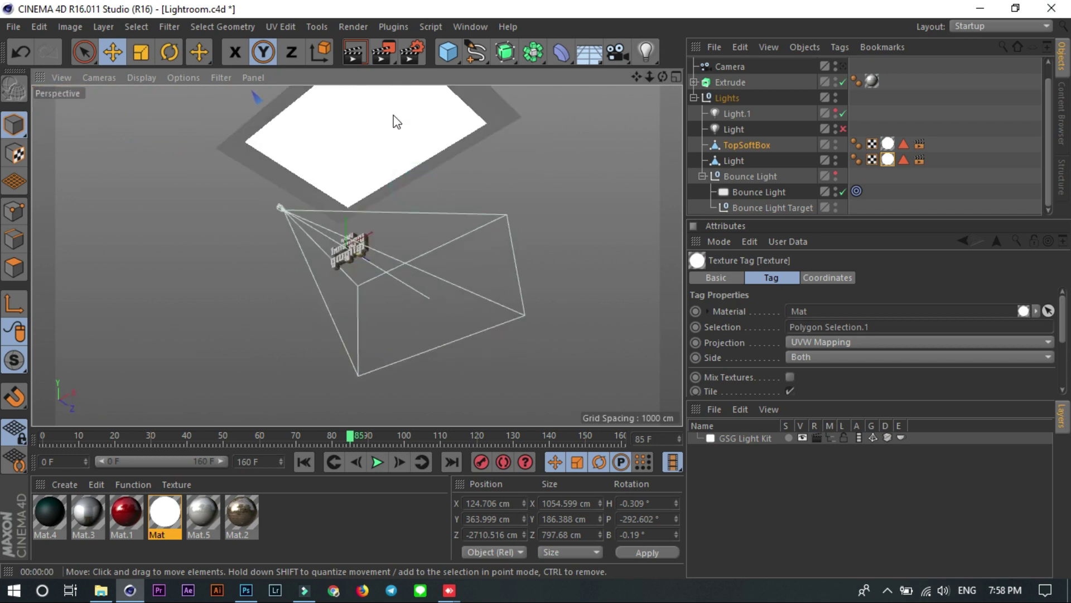
left_click(396, 121)
left_click_drag(649, 77, 903, 159)
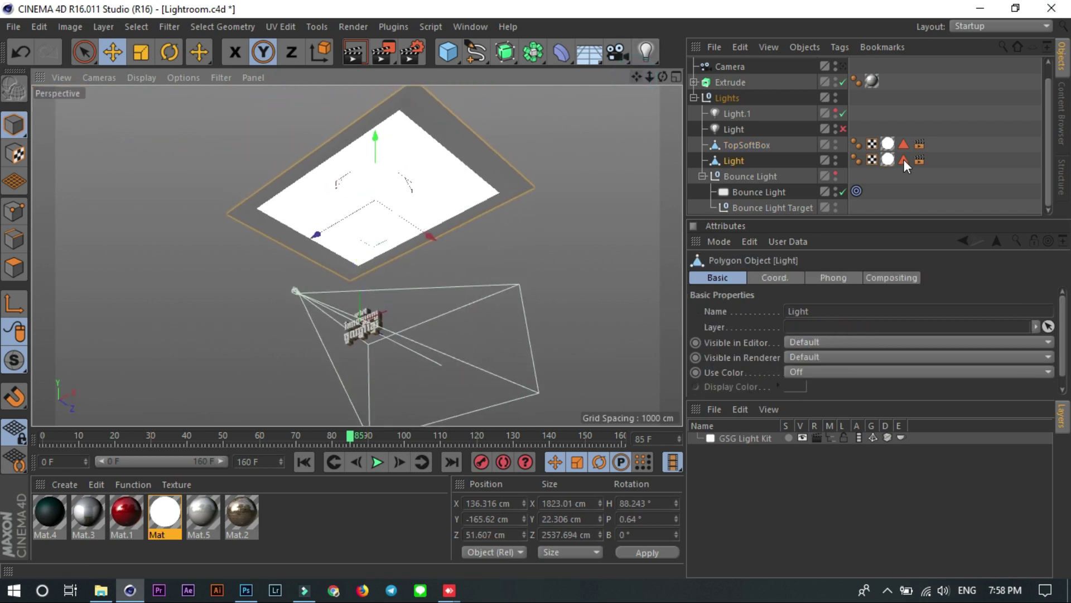
Delete the white Mat texture tags from TopSoftBox and the Light plane
left_click(888, 143)
key("Delete")
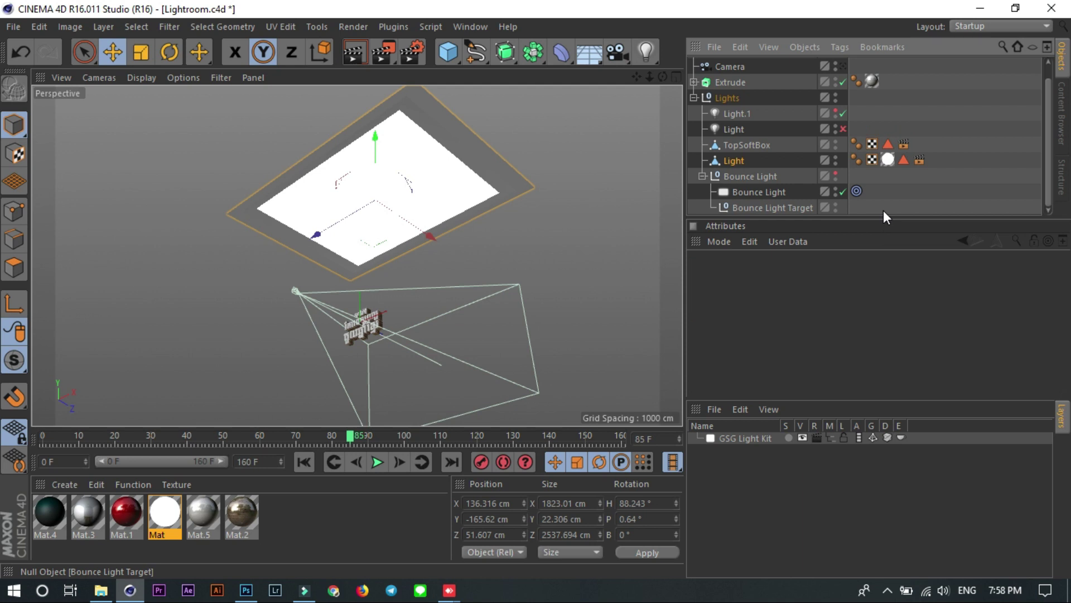
left_click(887, 160)
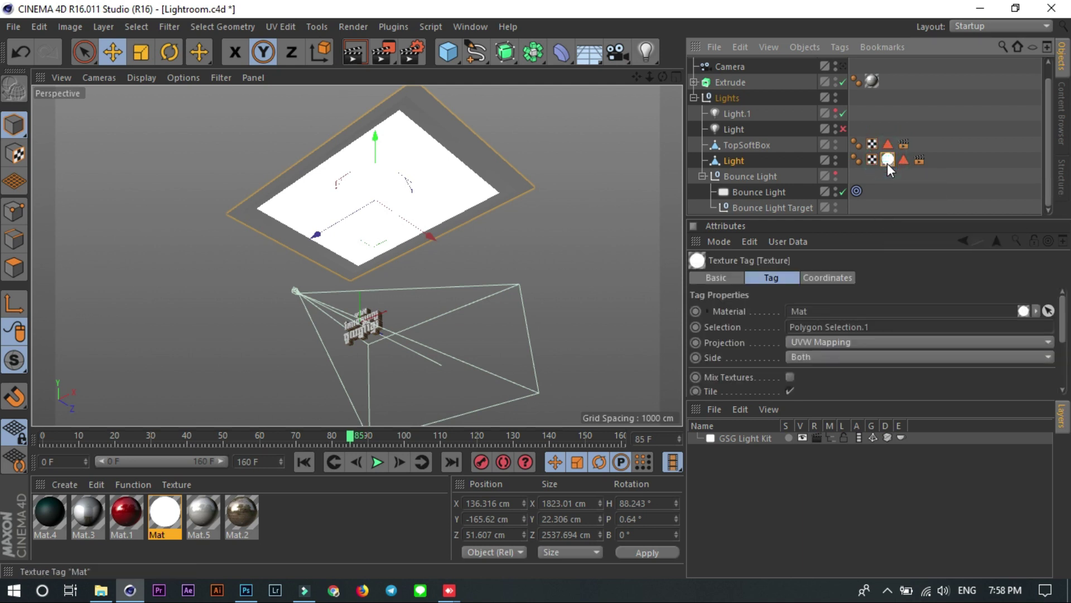
key("Delete")
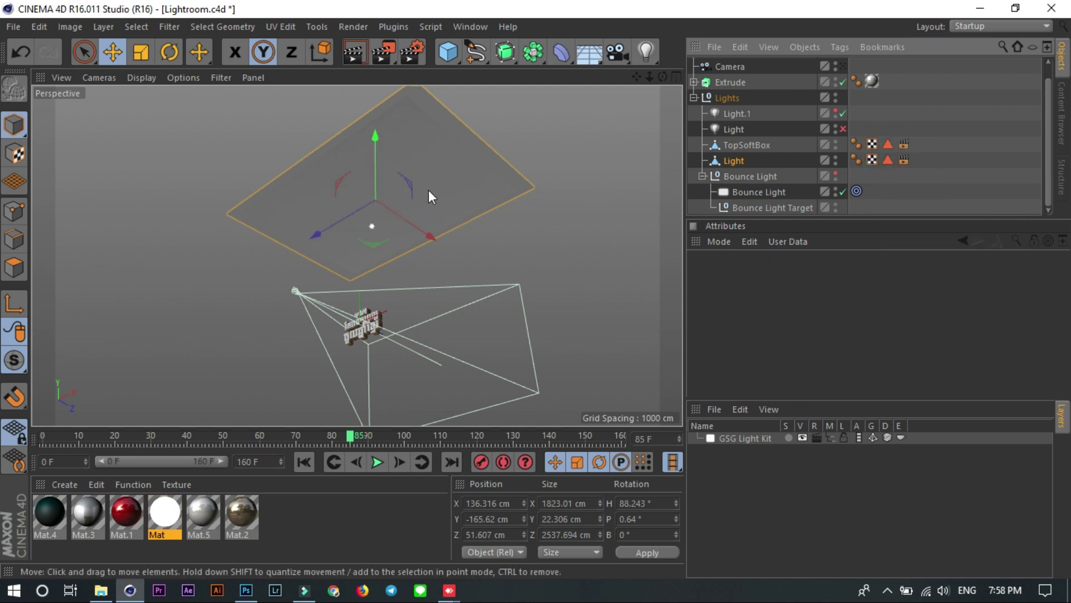
left_click(429, 196)
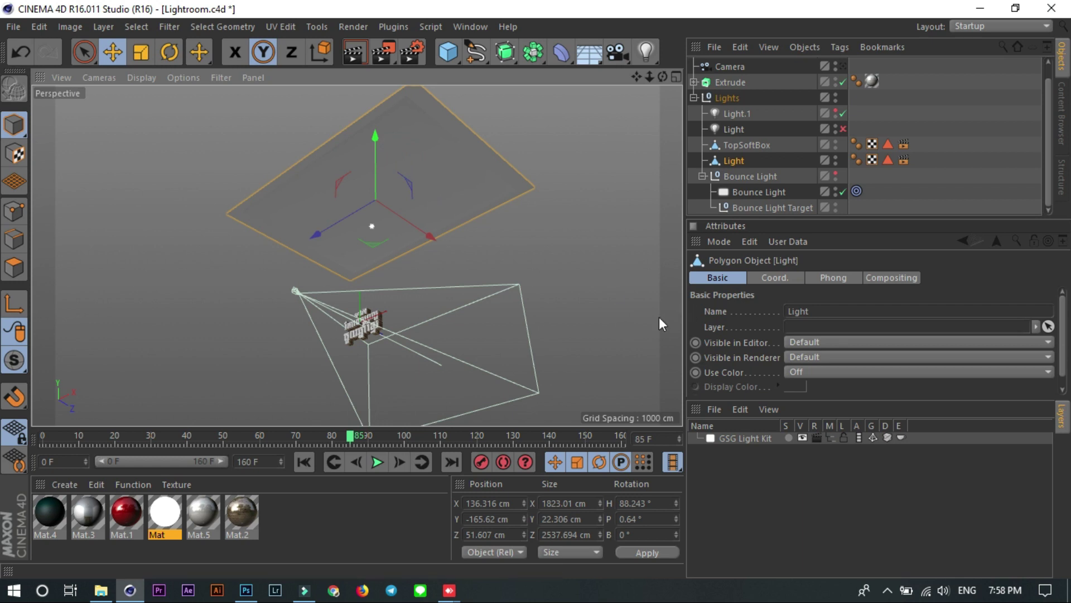
Reapply the white Mat material to the Light plane and TopSoftBox
mouse_move(165, 511)
left_mouse_down()
mouse_move(817, 165)
mouse_move(763, 160)
left_mouse_up()
mouse_move(164, 510)
left_mouse_down()
mouse_move(800, 214)
mouse_move(919, 144)
left_mouse_up()
mouse_move(630, 139)
left_mouse_down("alt")
mouse_move(547, 289)
mouse_move(560, 313)
left_mouse_up("alt")
key("ctrl+z")
key("ctrl+z")
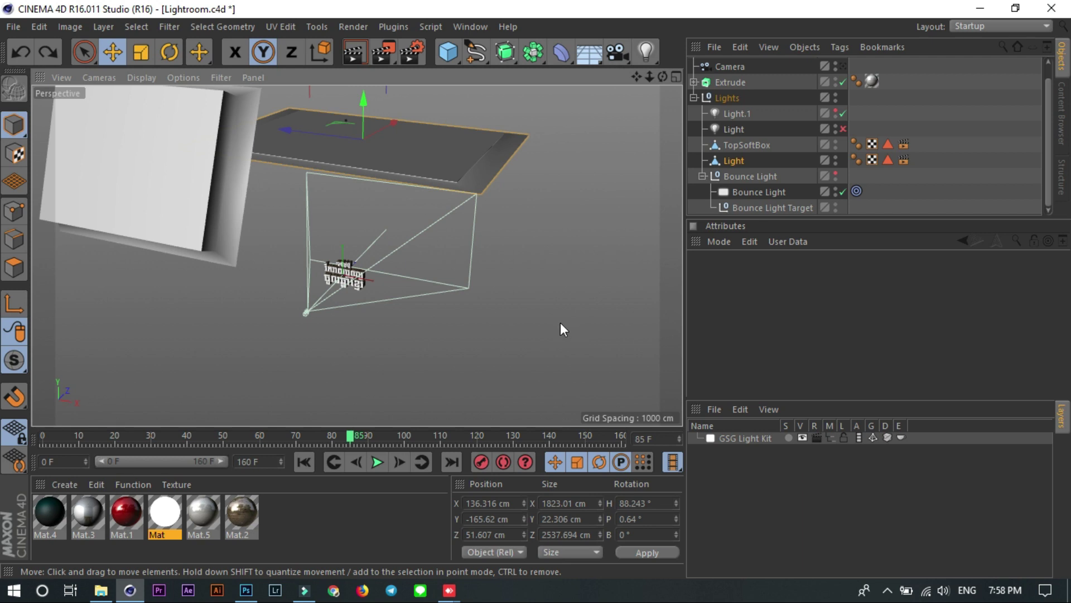
key("ctrl+y")
key("ctrl+y")
Orbit to a side view of the text and camera, and select the Camera
mouse_move(563, 316)
left_mouse_down("alt")
mouse_move(576, 235)
mouse_move(307, 255)
left_mouse_up("alt")
scroll(396, 329, "up", 5)
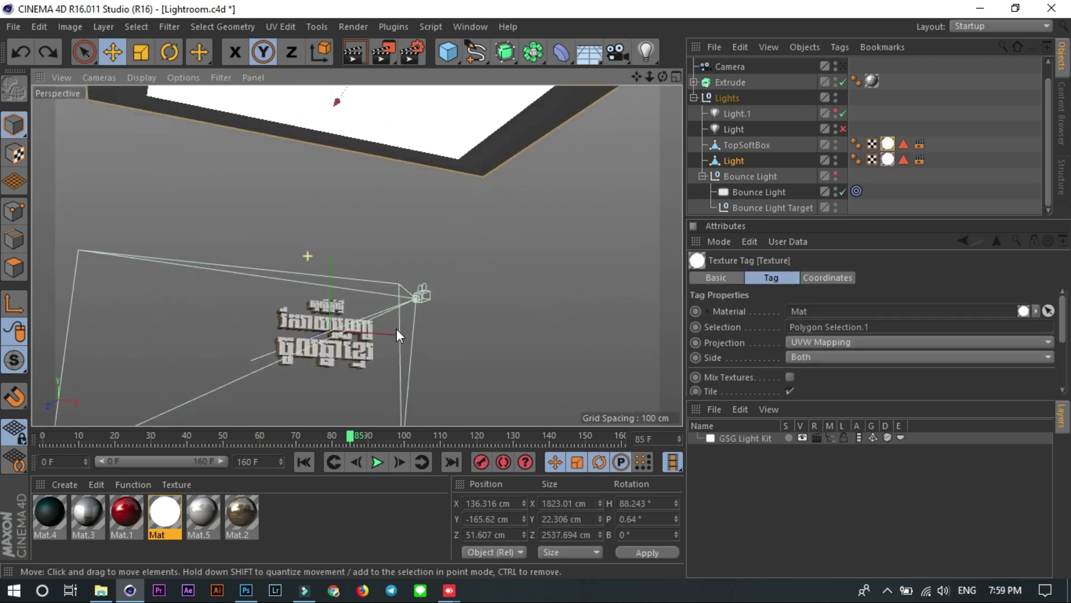
scroll(396, 329, "down", 5)
left_click_drag(272, 356, 326, 330, "alt")
left_click(264, 323)
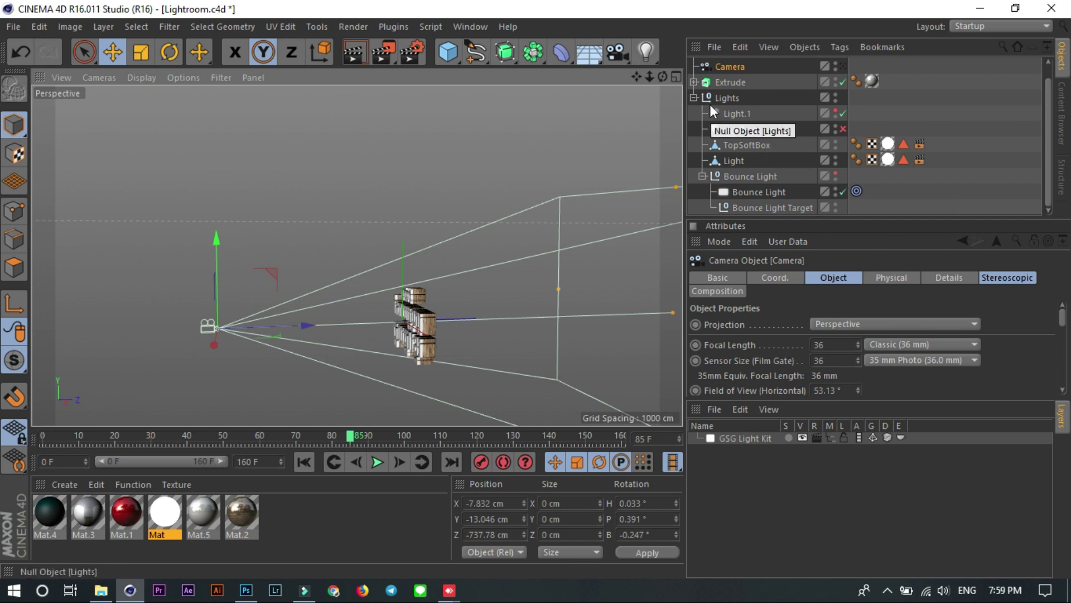
Collapse the Lights group and hide Extrude.1 while looking through the camera
left_click(694, 97)
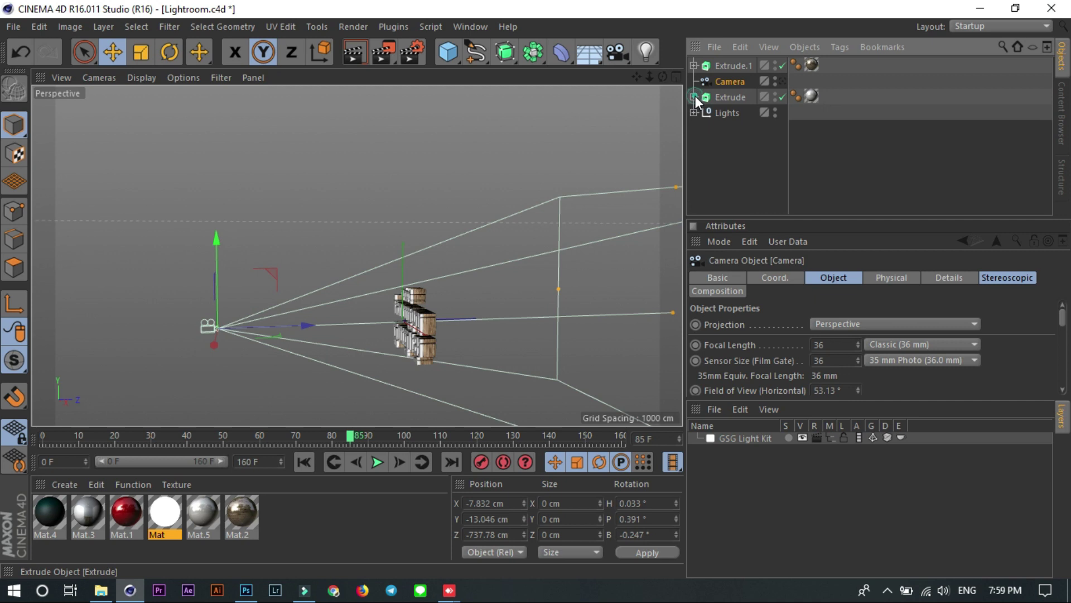
left_click(783, 81)
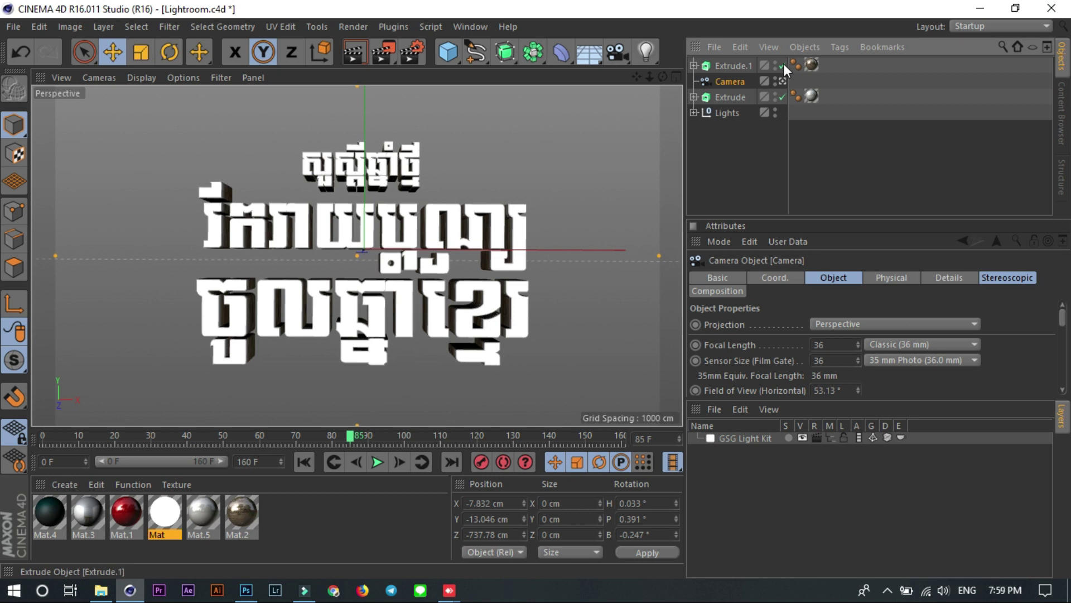
left_click(783, 66)
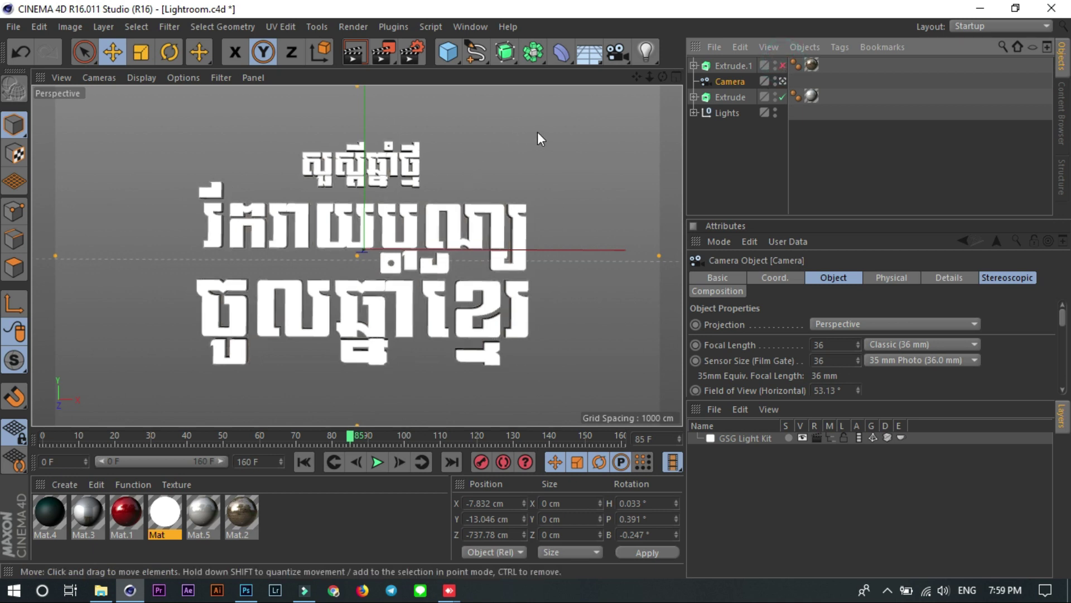
left_click(452, 220)
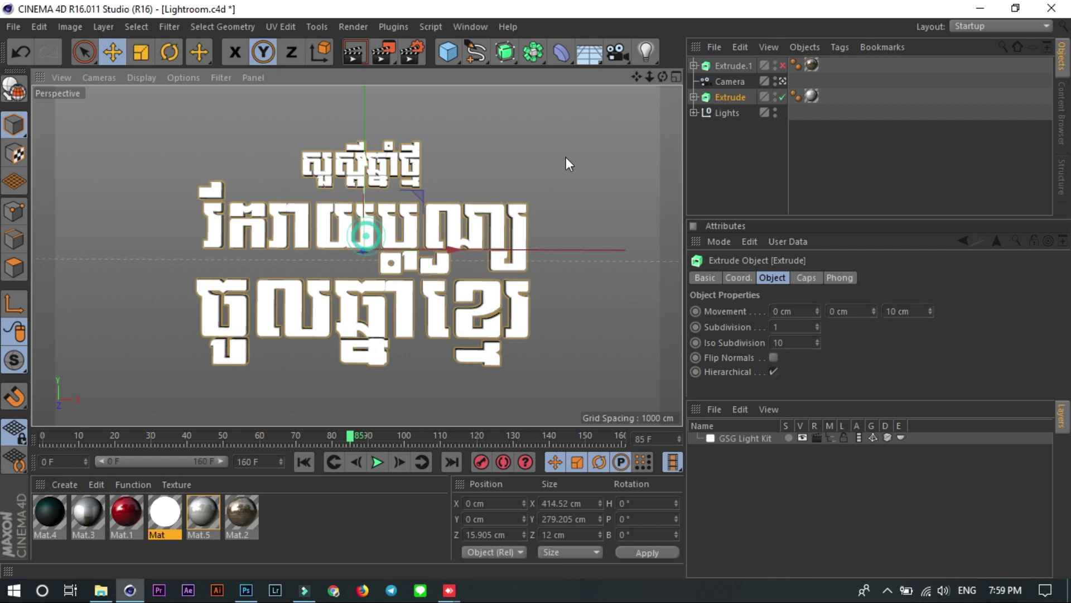
Check Extrude.1 from the side, leave it hidden, and edit the Render Settings resolution
left_click(782, 81)
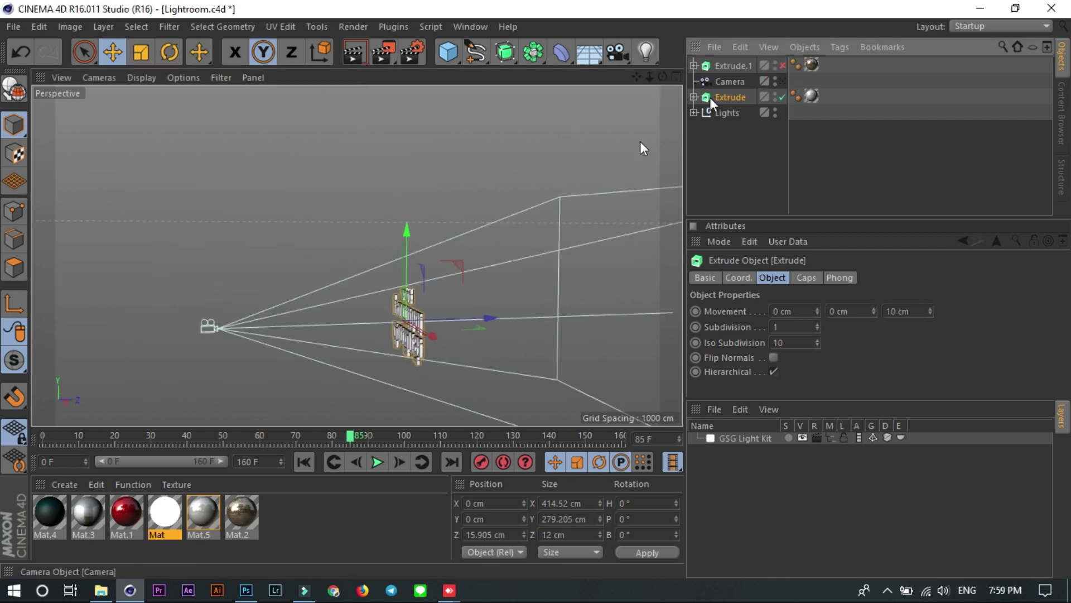
left_click_drag(641, 142, 450, 319, "alt")
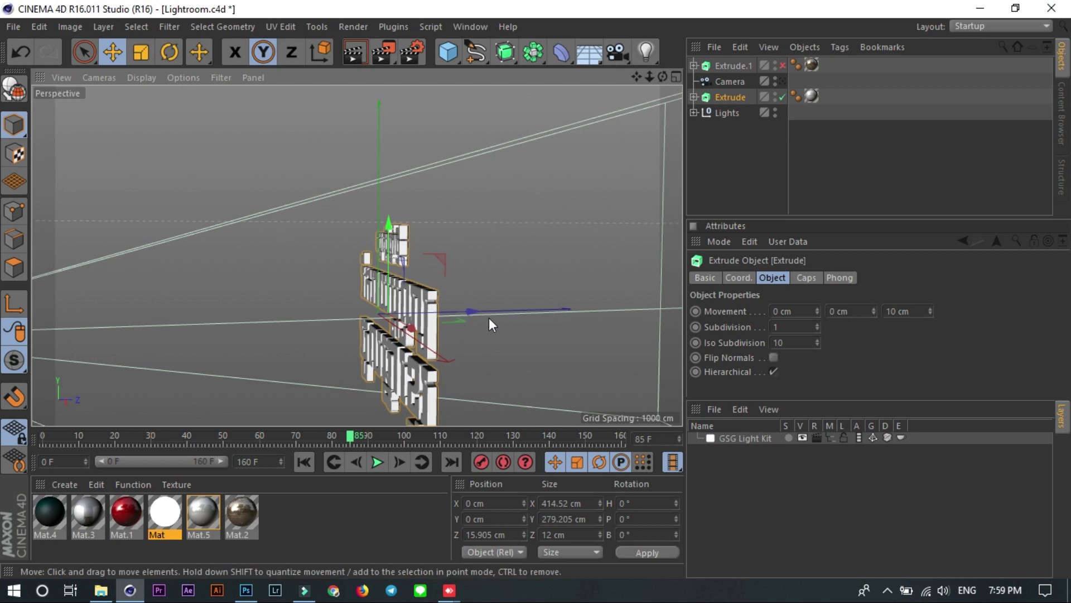
left_click(782, 65)
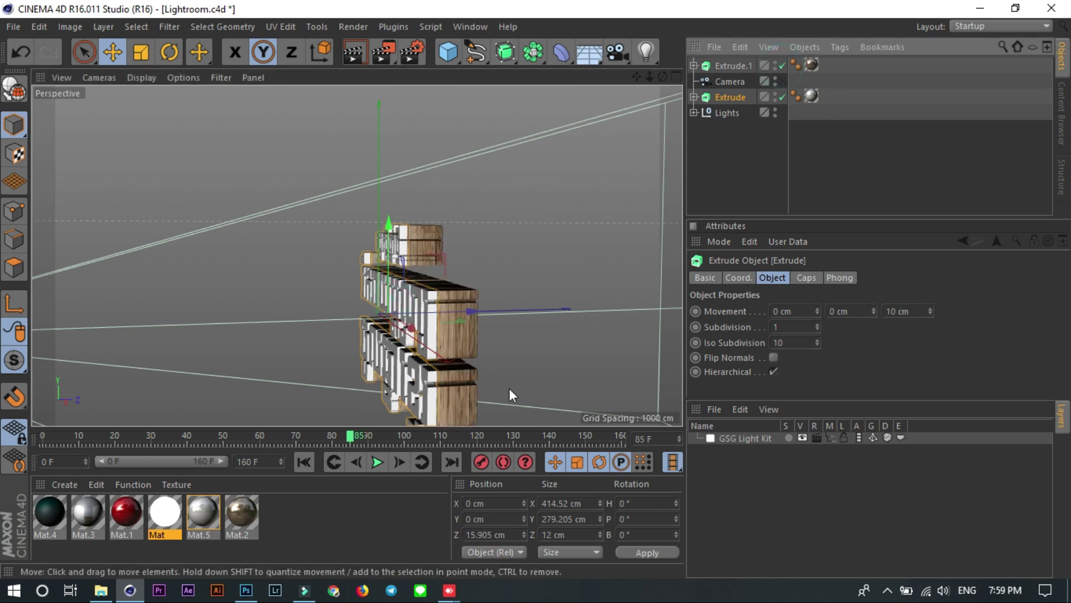
left_click(782, 66)
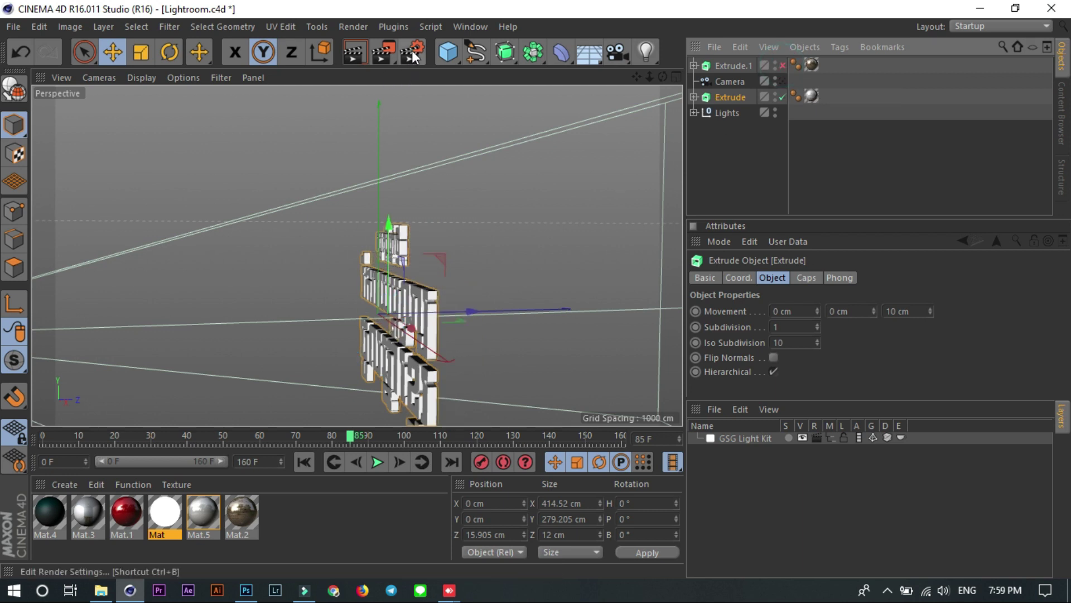
left_click(412, 51)
double_click(316, 127)
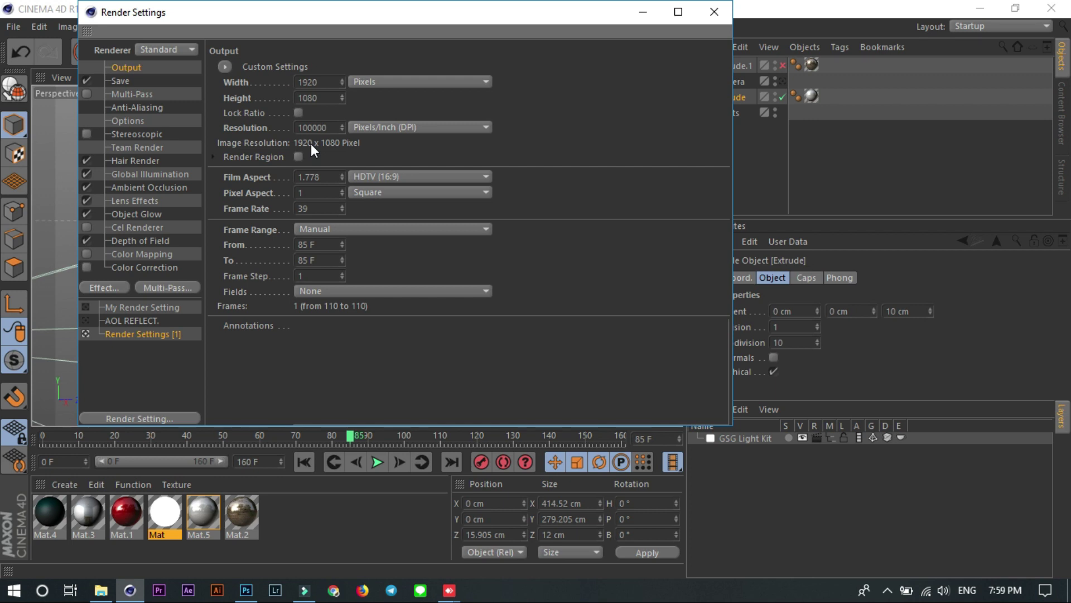
Set the Output Resolution to 100000 DPI
left_click(319, 127)
double_click(329, 127)
left_click(322, 127)
double_click(322, 128)
double_click(328, 128)
Keep the PNG save depth at 16 Bit/Channel and review the Separate Alpha option
left_click(114, 81)
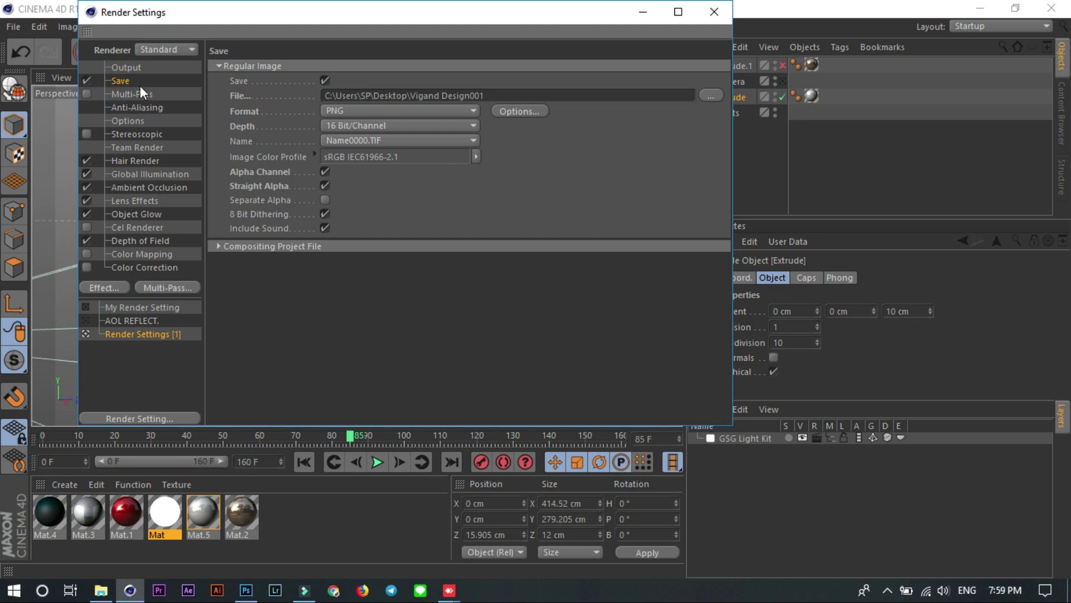
left_click(344, 128)
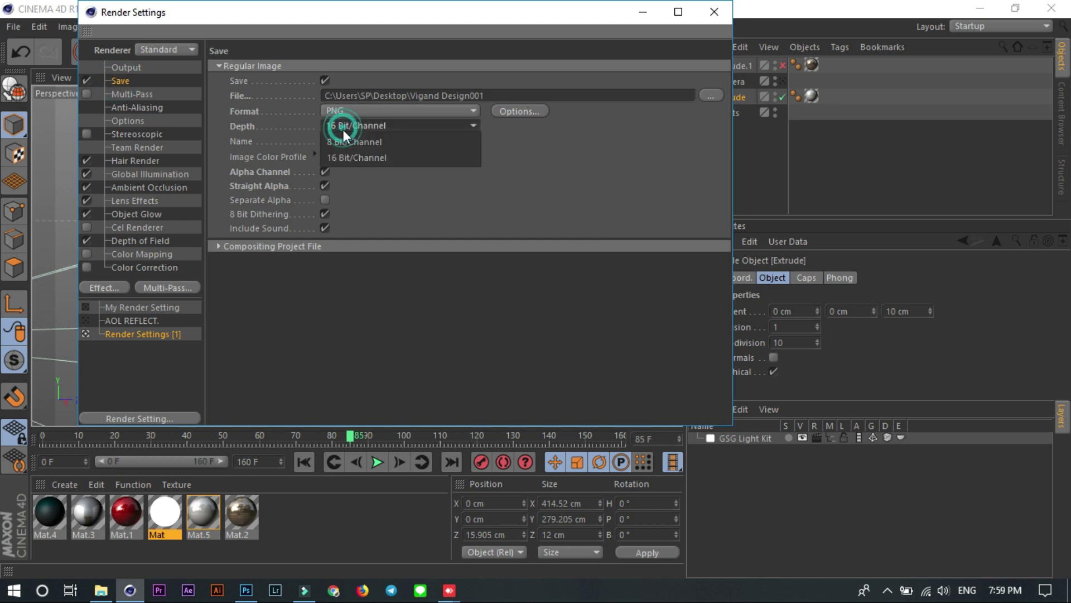
left_click(334, 157)
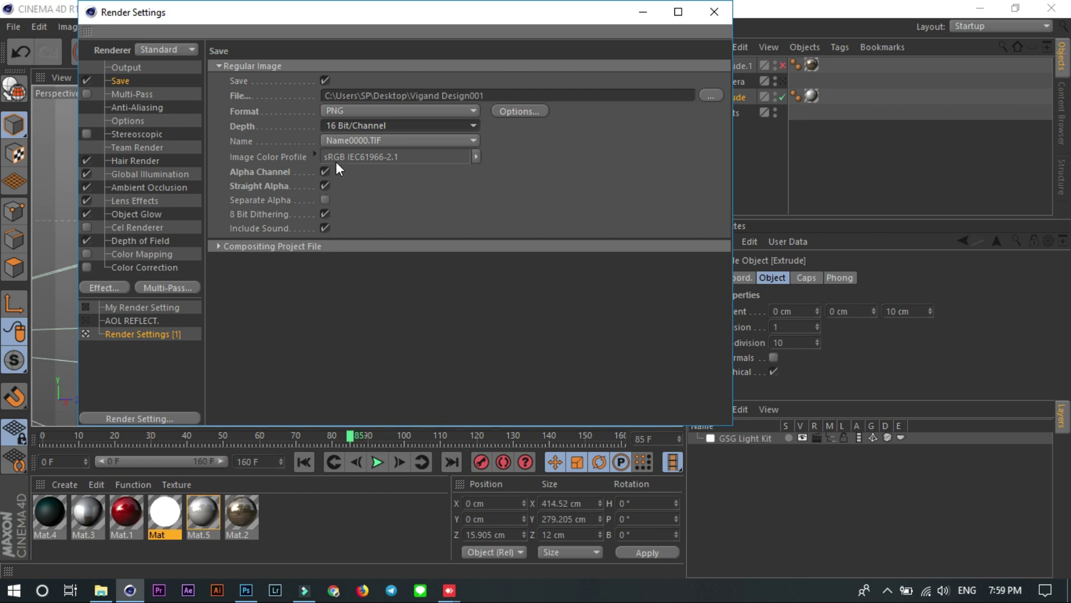
left_click(336, 125)
left_click(332, 157)
left_click(261, 199)
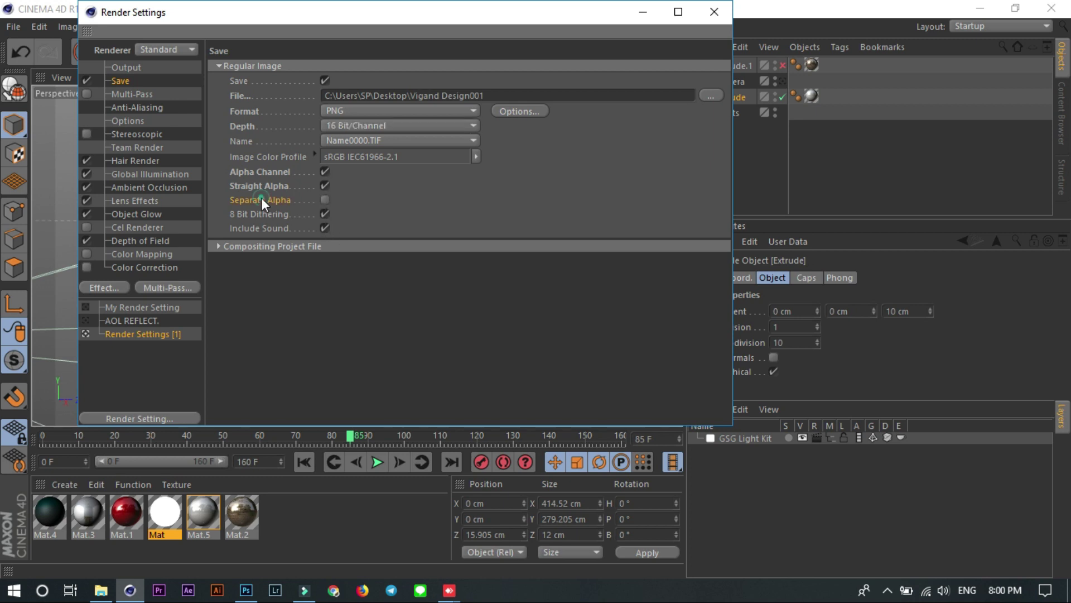
Review the 1920 width and frame rate, close Render Settings, and look through the camera
left_click(133, 68)
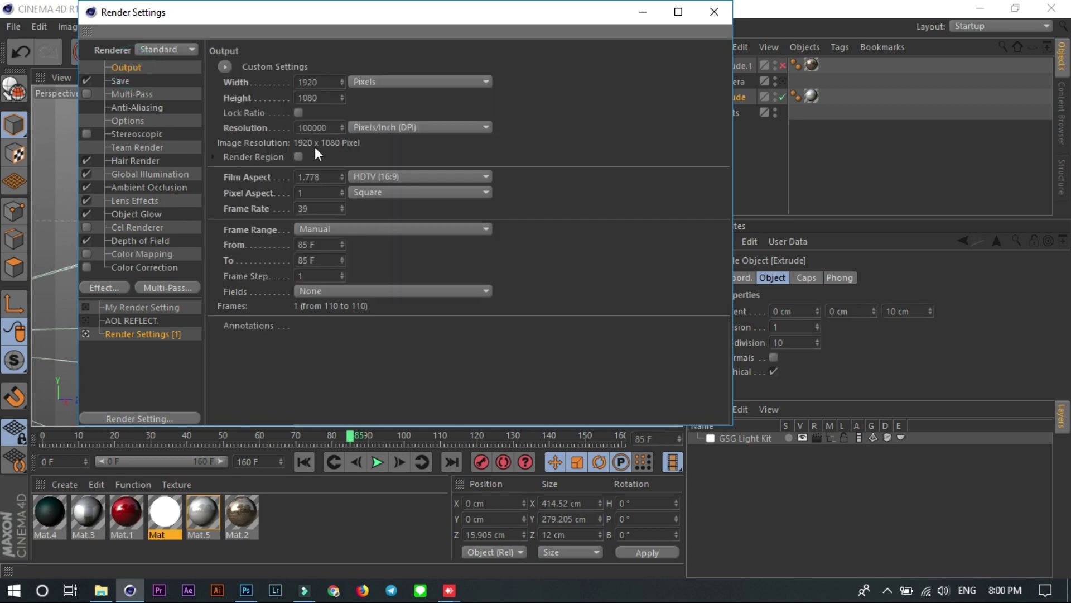
left_click(315, 82)
left_click(319, 208)
double_click(319, 208)
left_click(714, 12)
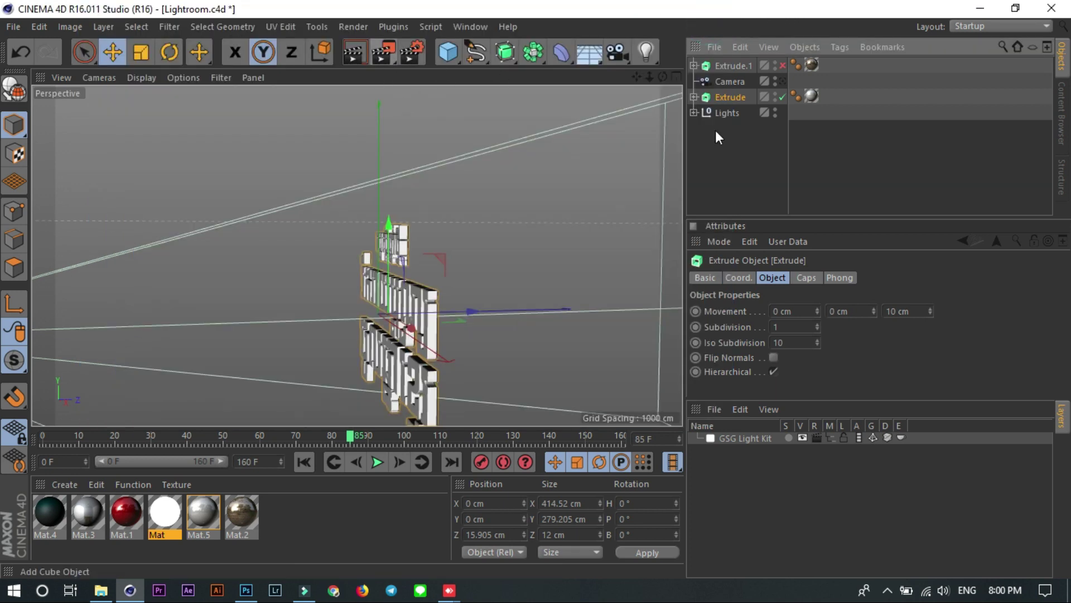
left_click(783, 81)
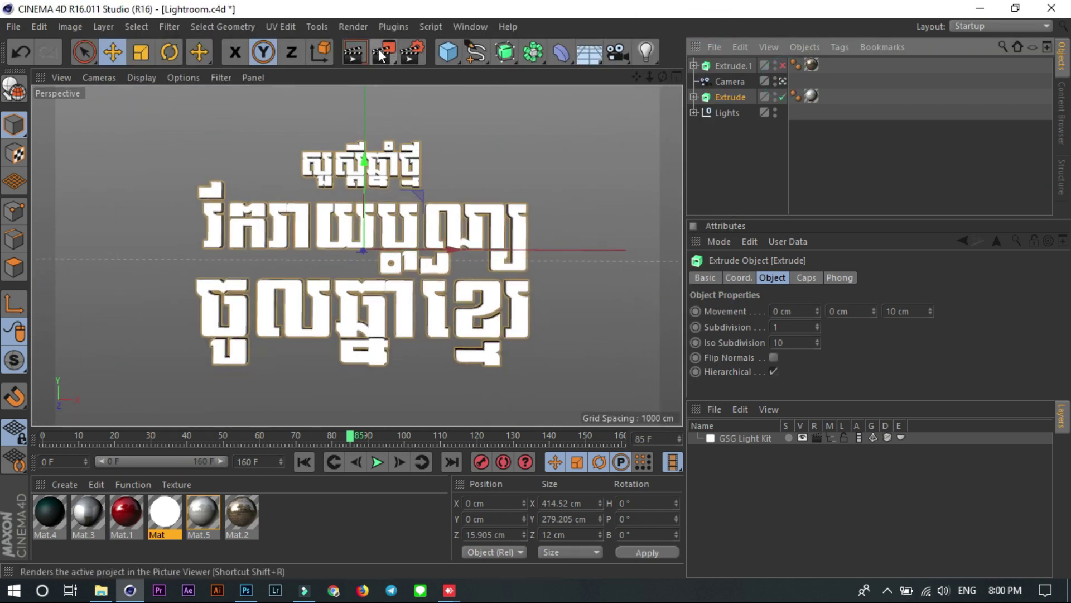
left_click(248, 590)
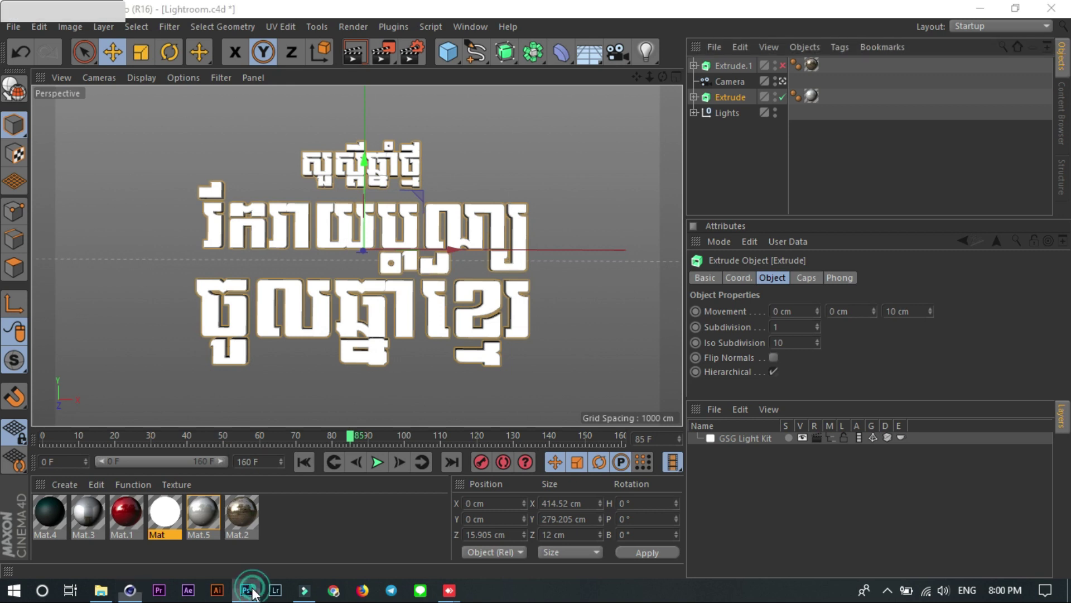
Show the Layers panel, select Layer 1, and toggle the adjustment layer to compare shading
left_click(641, 367)
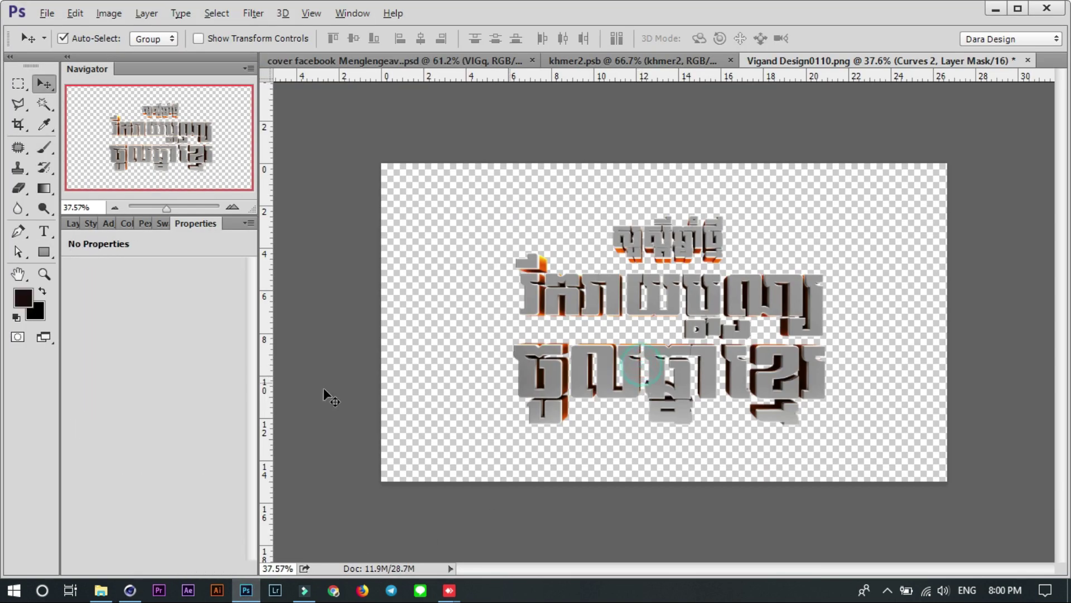
left_click(72, 223)
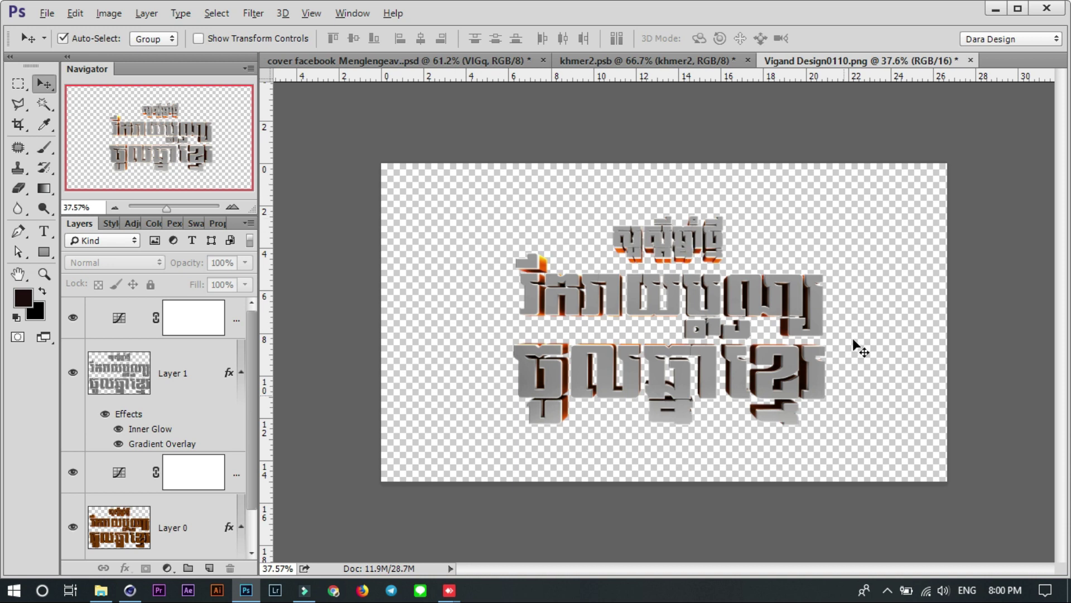
left_click(658, 368)
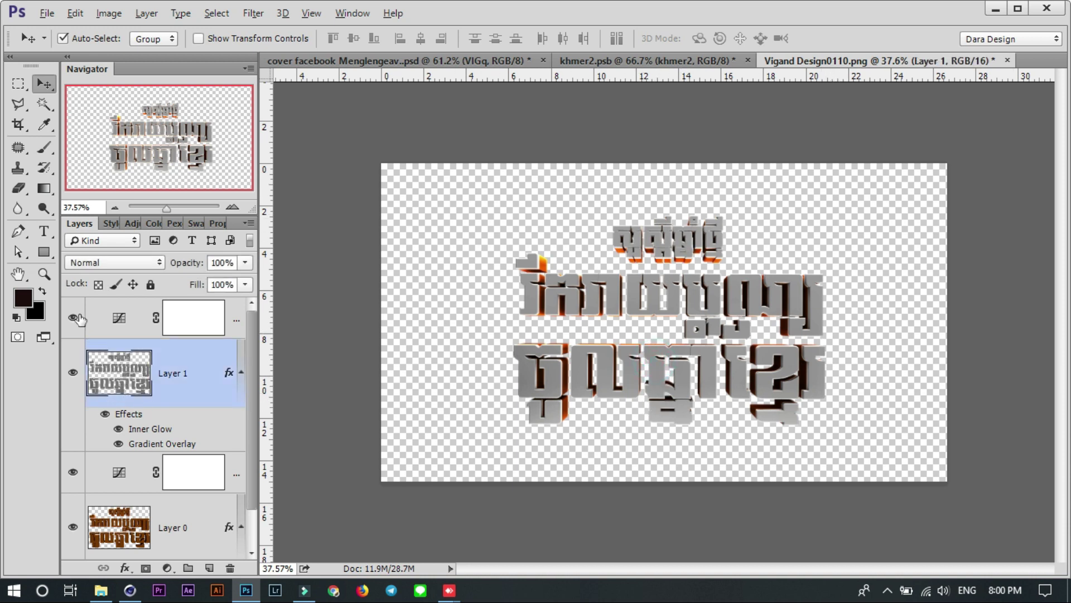
left_click(73, 318)
left_click(73, 318)
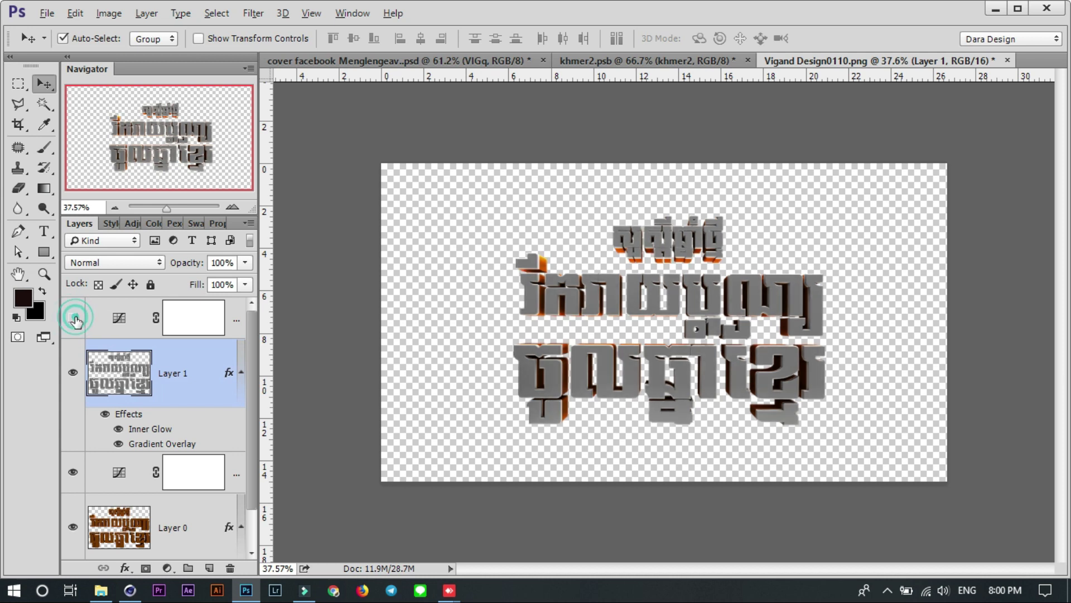
left_click(73, 318)
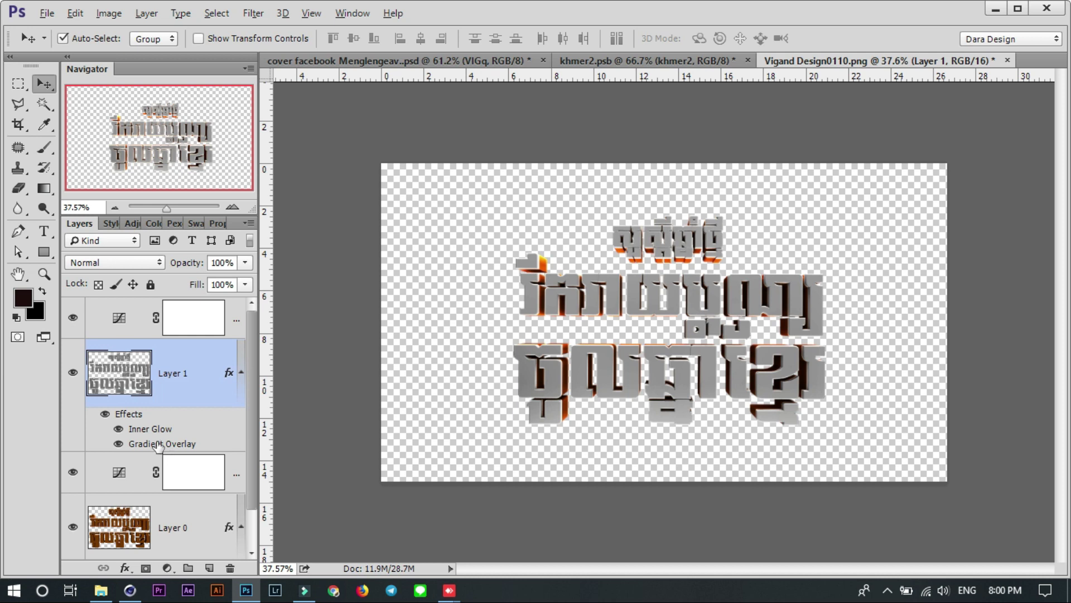
left_click(140, 435)
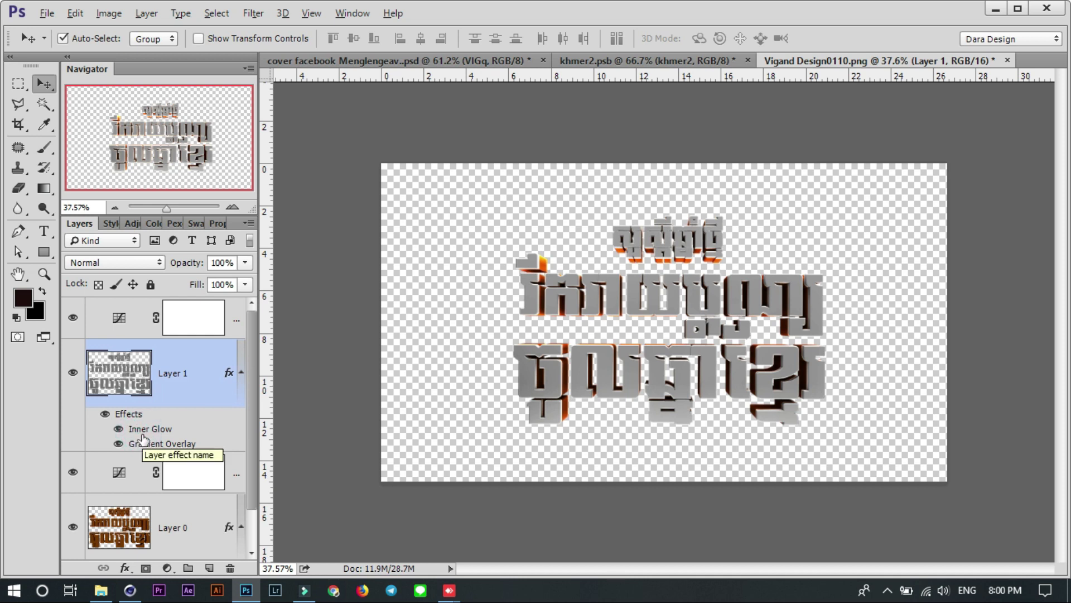
Glance at the Styles swatches, deselect Layer 1, and collapse Layer 0's effects
left_click(110, 223)
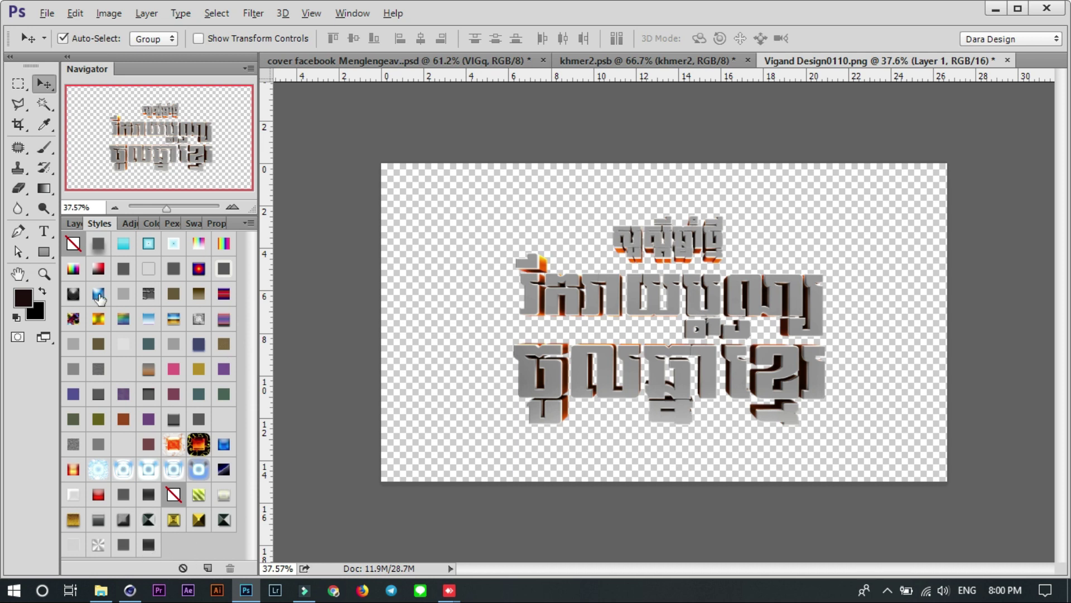
left_click(73, 223)
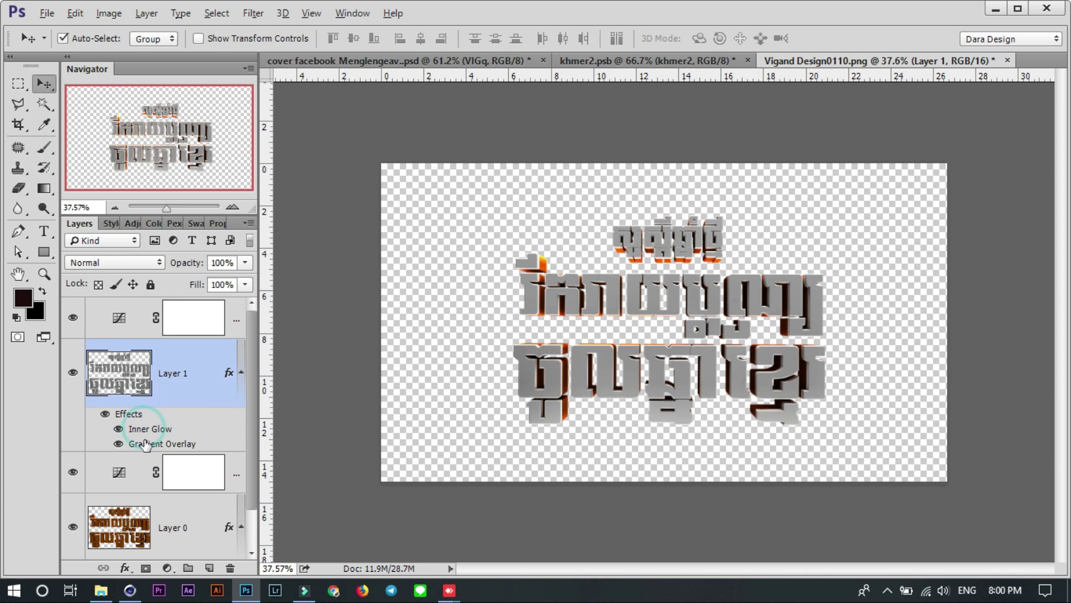
left_click(579, 329)
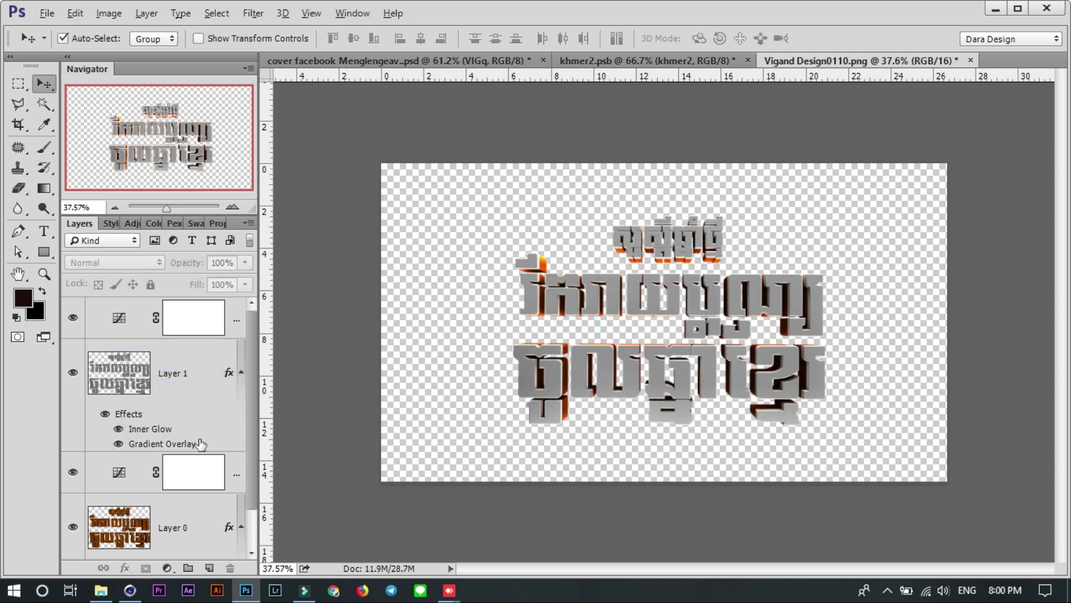
scroll(250, 391, "down", 2)
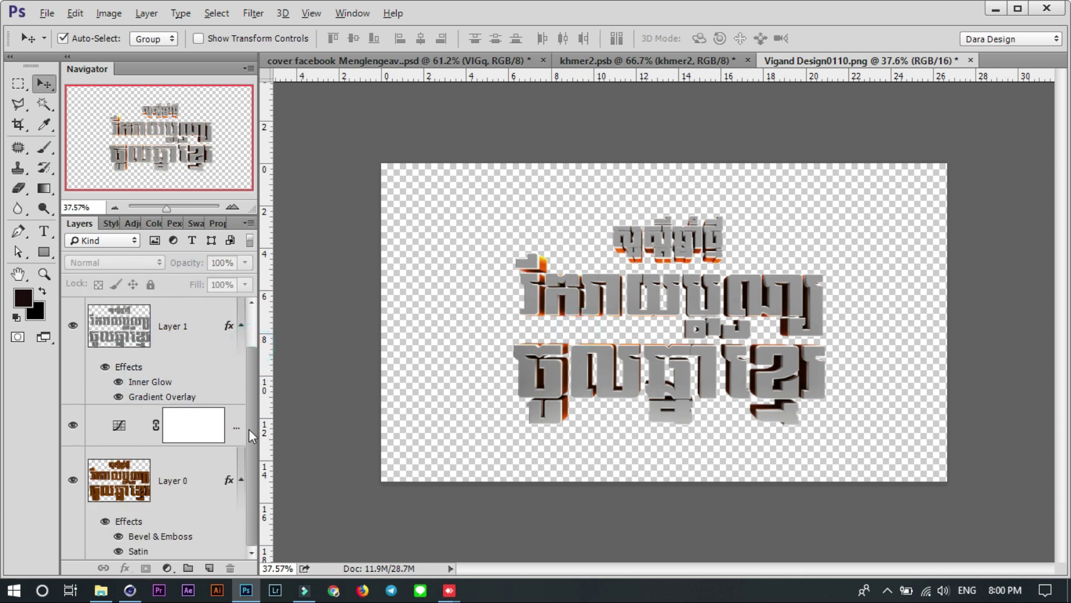
left_click(241, 478)
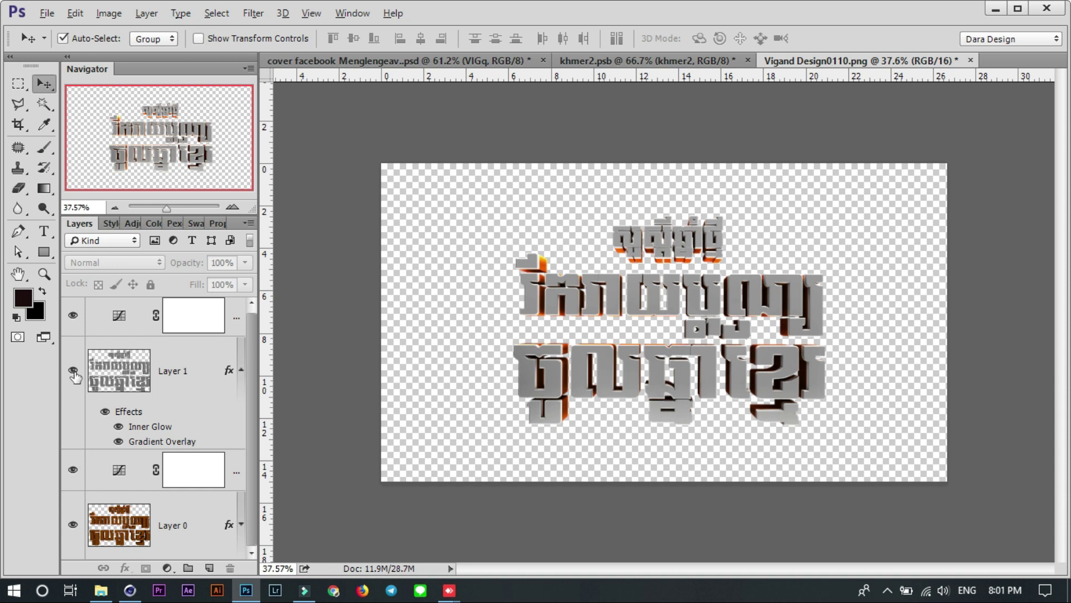
Show the grey Layer 1 over the orange text and expand both layers' effects lists
left_click(73, 371)
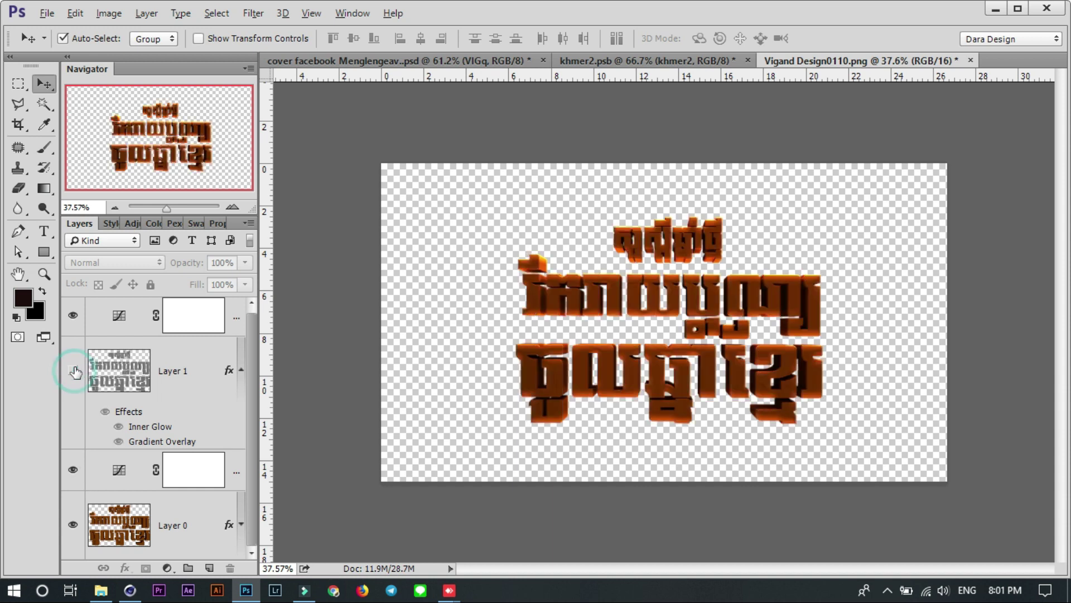
left_click(681, 312)
scroll(647, 390, "up", 2, "alt")
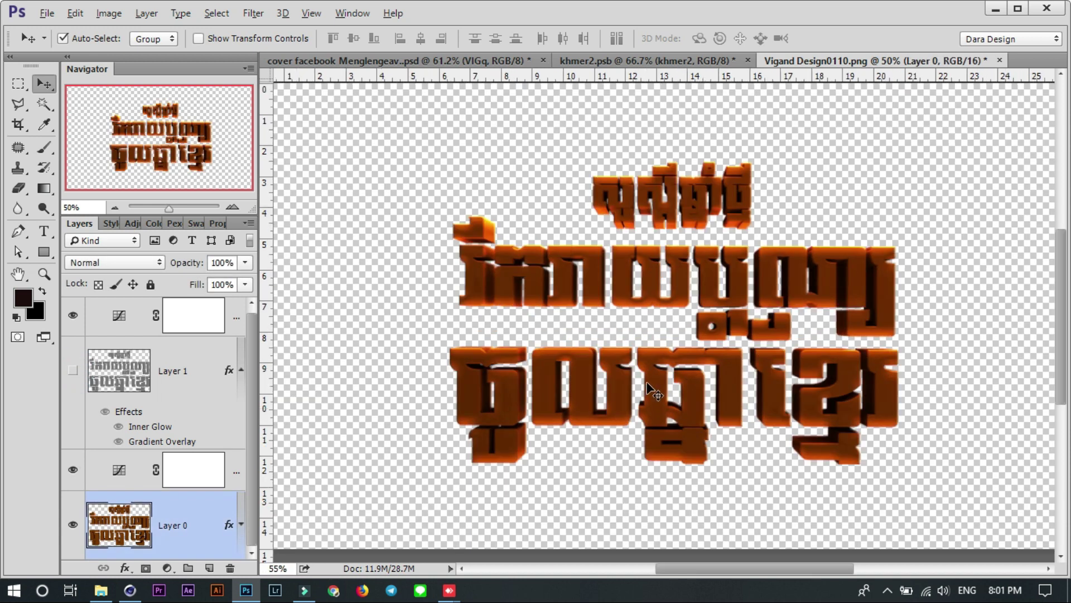
scroll(647, 386, "up", 2, "alt")
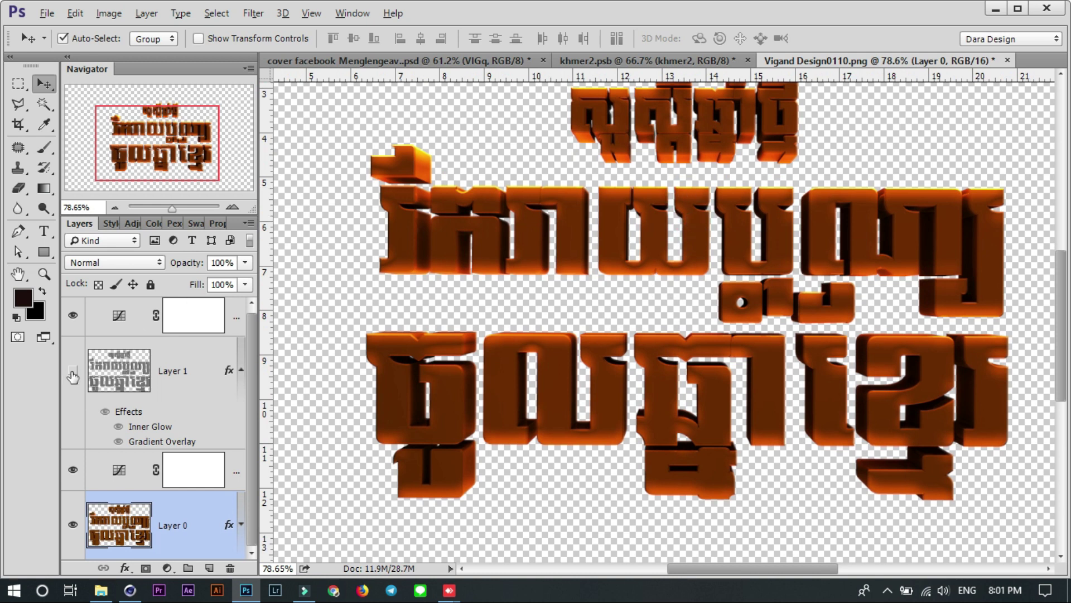
left_click(72, 373)
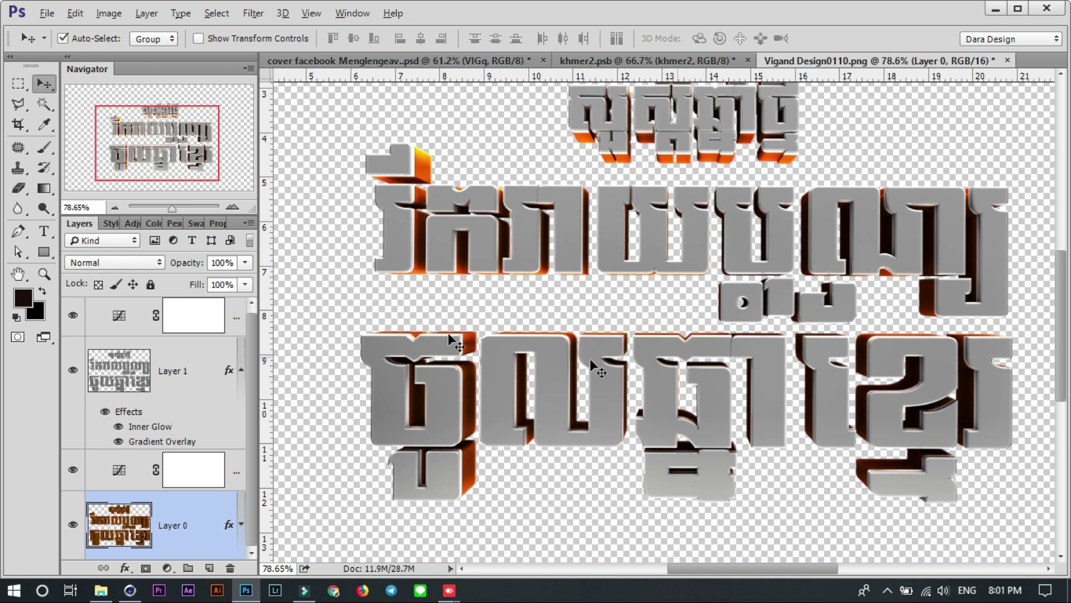
left_click(241, 370)
left_click(127, 371)
left_click(241, 372)
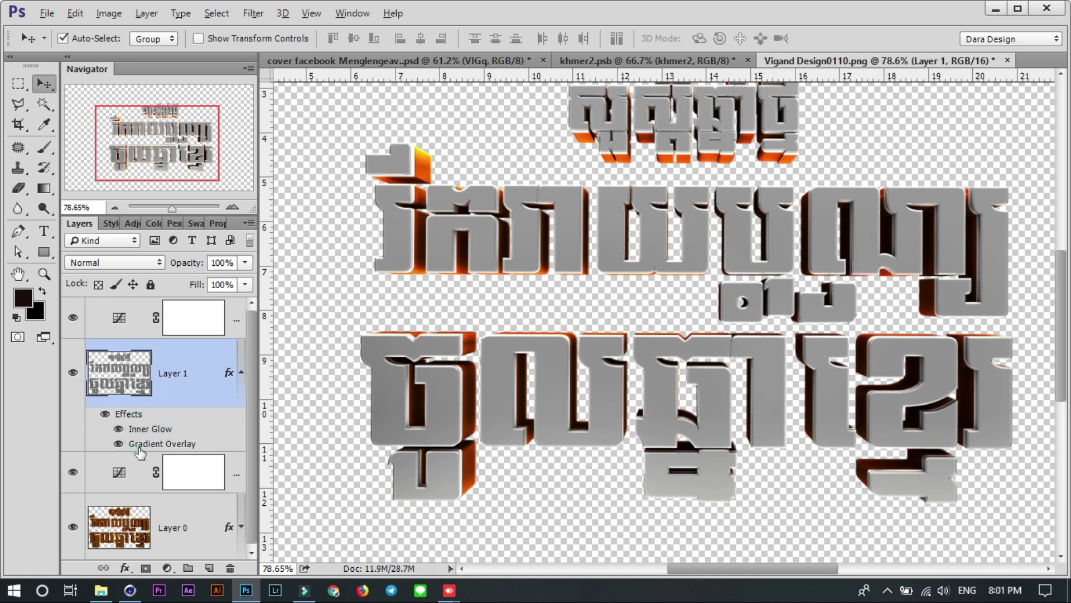
scroll(189, 446, "down", 1)
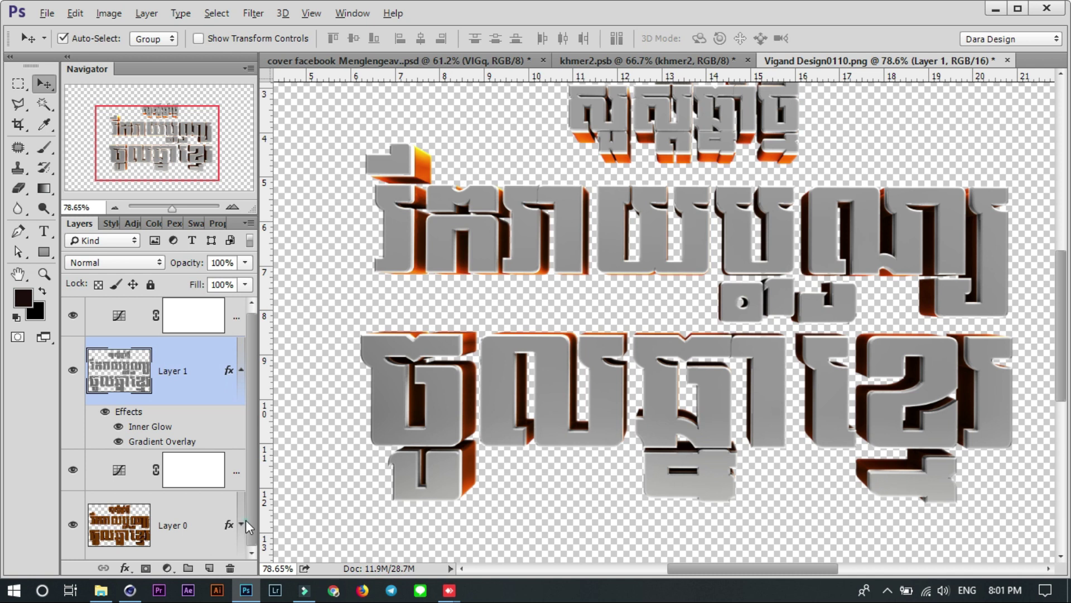
left_click(243, 525)
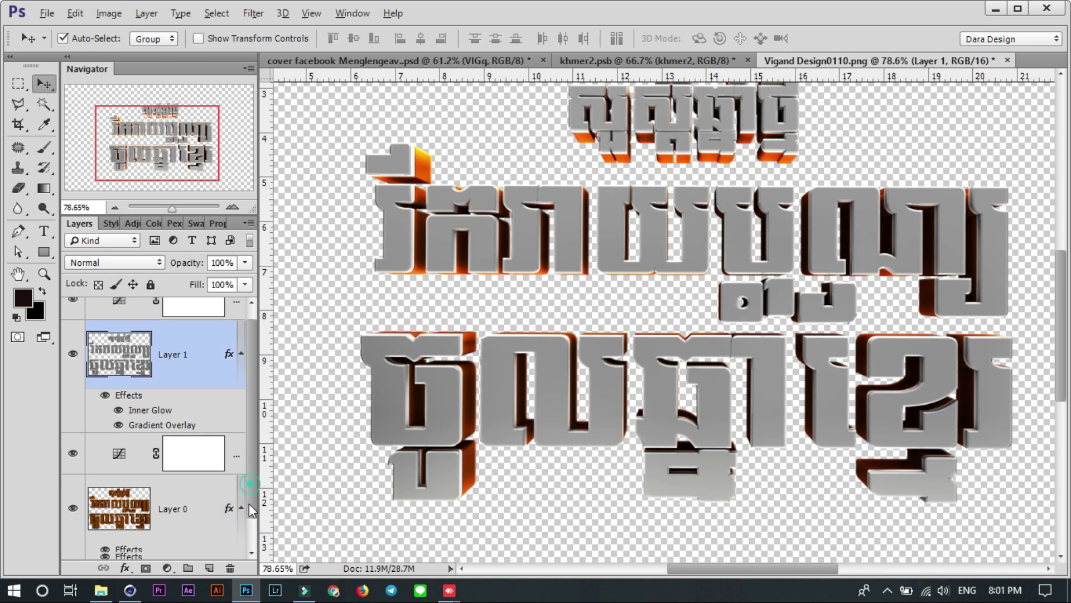
scroll(252, 510, "down", 2)
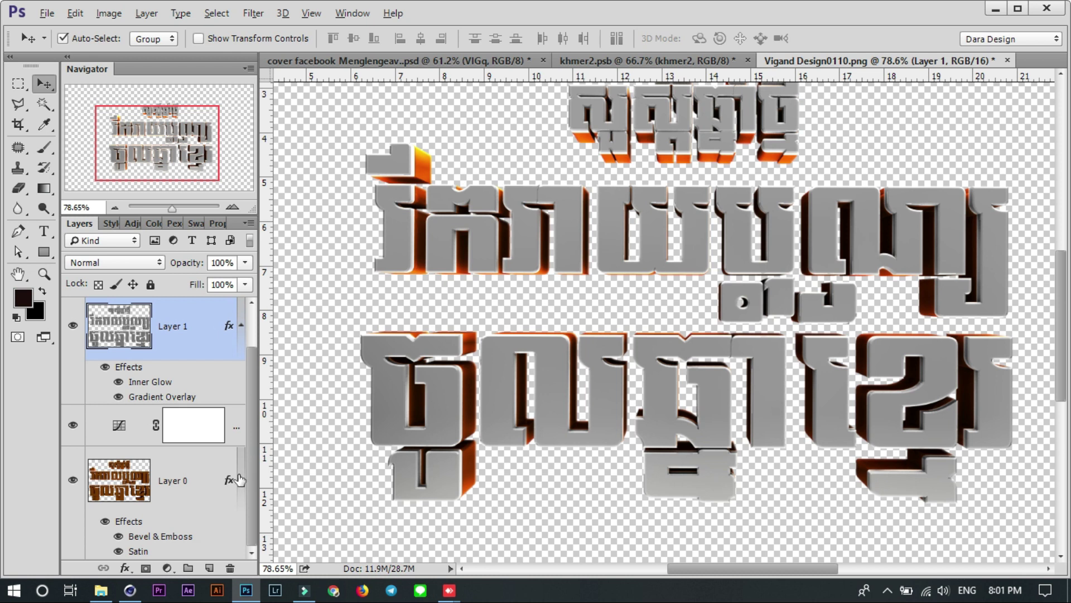
Alt-drag a copy of the Curves adjustment above Layer 1, then tidy the effects lists
left_click_drag(218, 427, 224, 312, "alt")
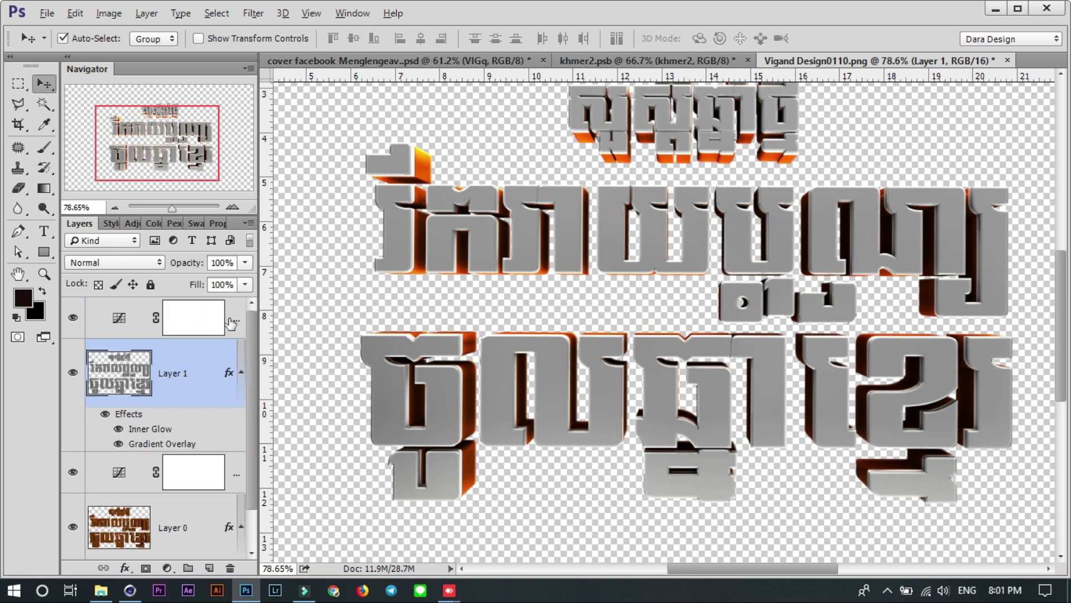
left_click(223, 321)
scroll(257, 338, "down", 2)
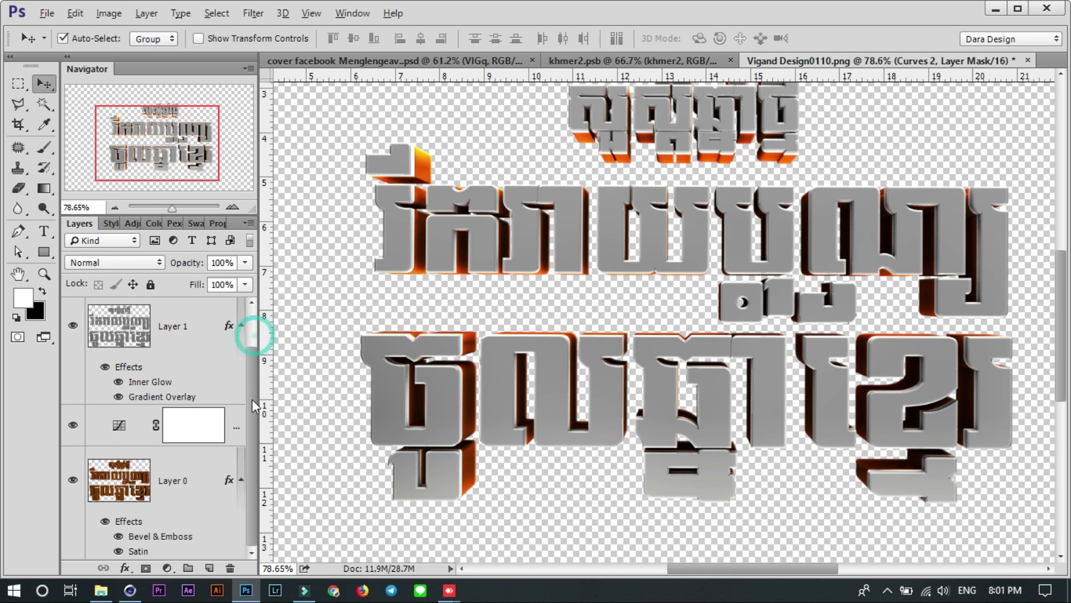
left_click(241, 479)
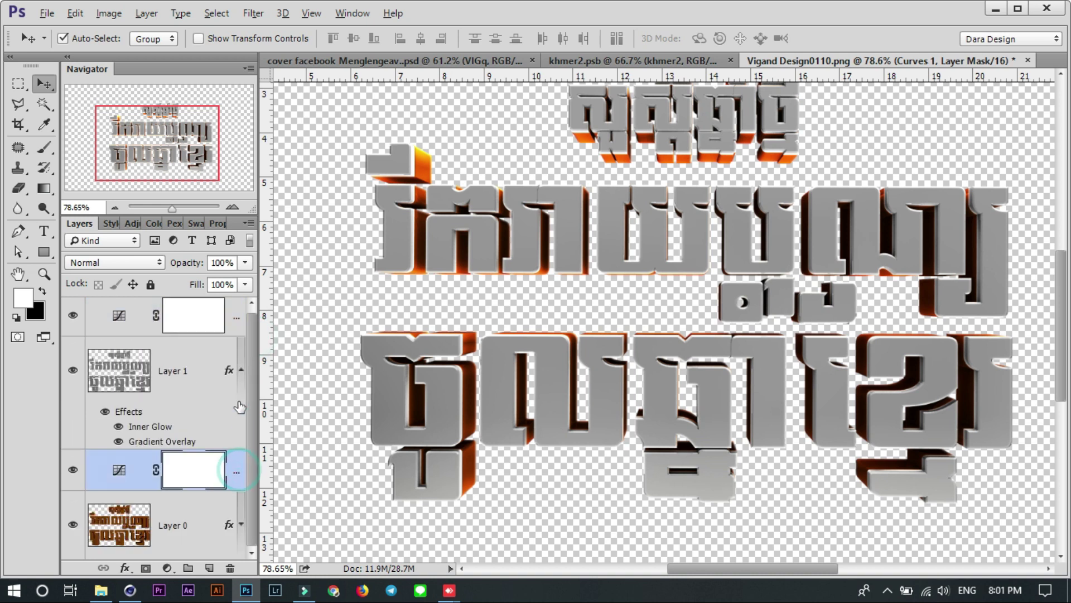
left_click(241, 372)
left_click(241, 480)
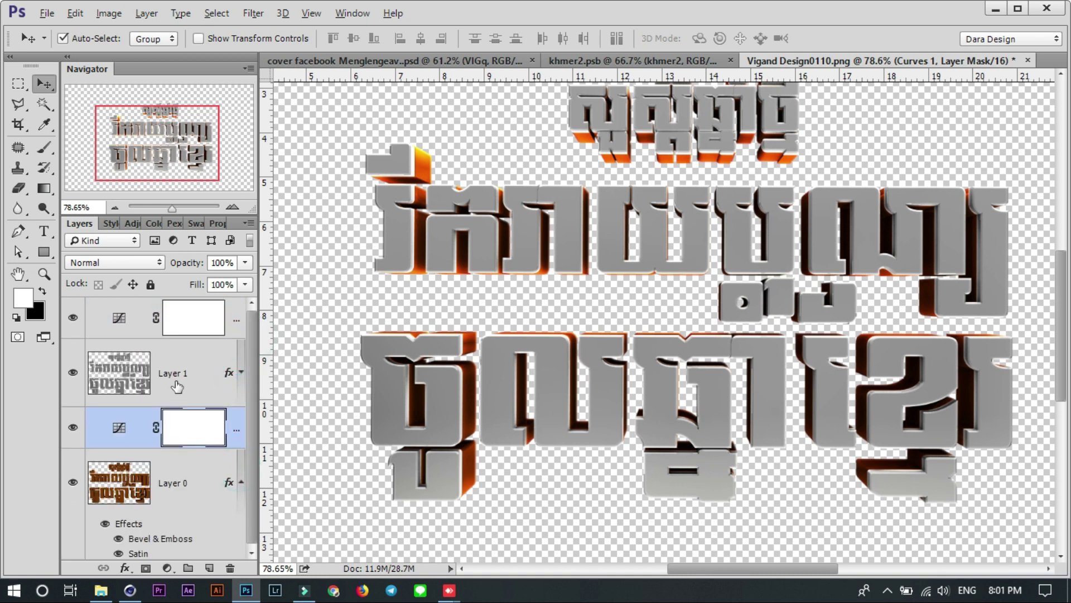
left_click(241, 372)
left_click(241, 526)
left_click(241, 372)
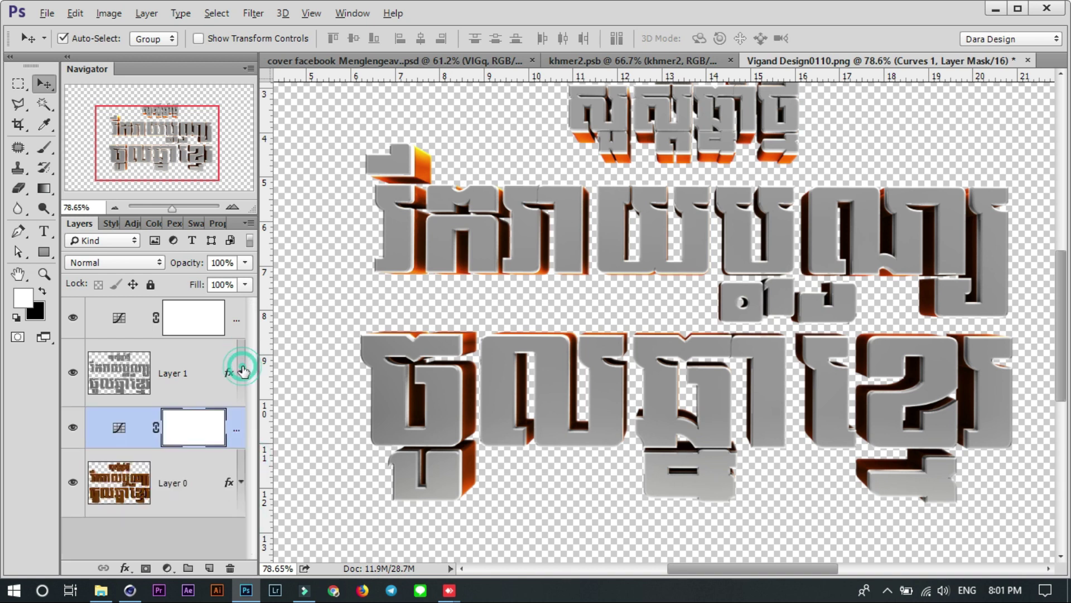
left_click(122, 375)
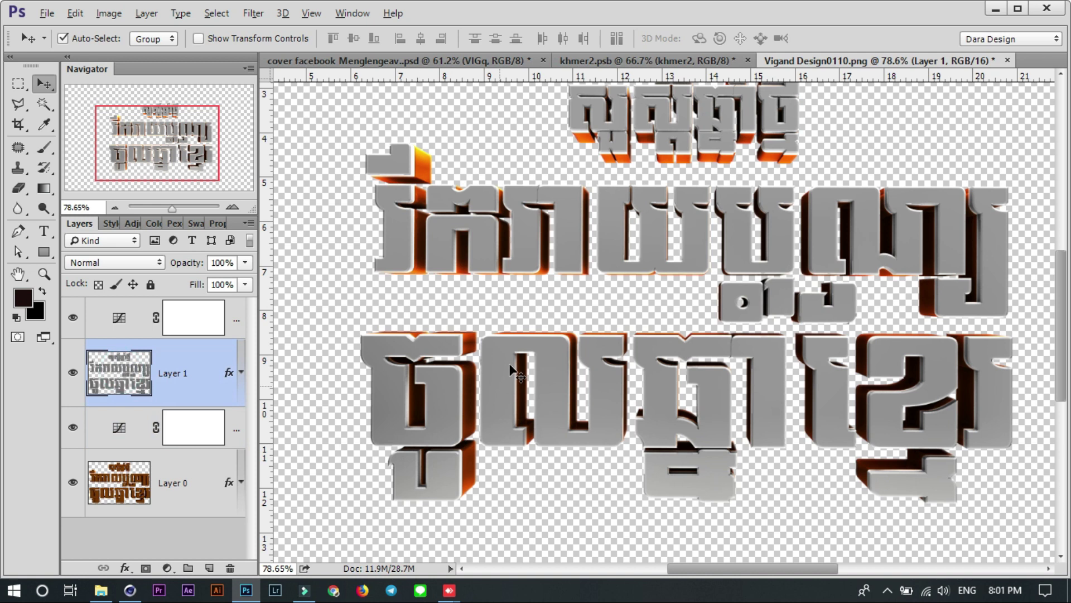
left_click(551, 243)
scroll(558, 251, "down", 1, "alt")
Close khmer2.psb without saving changes
scroll(502, 223, "down", 2, "alt")
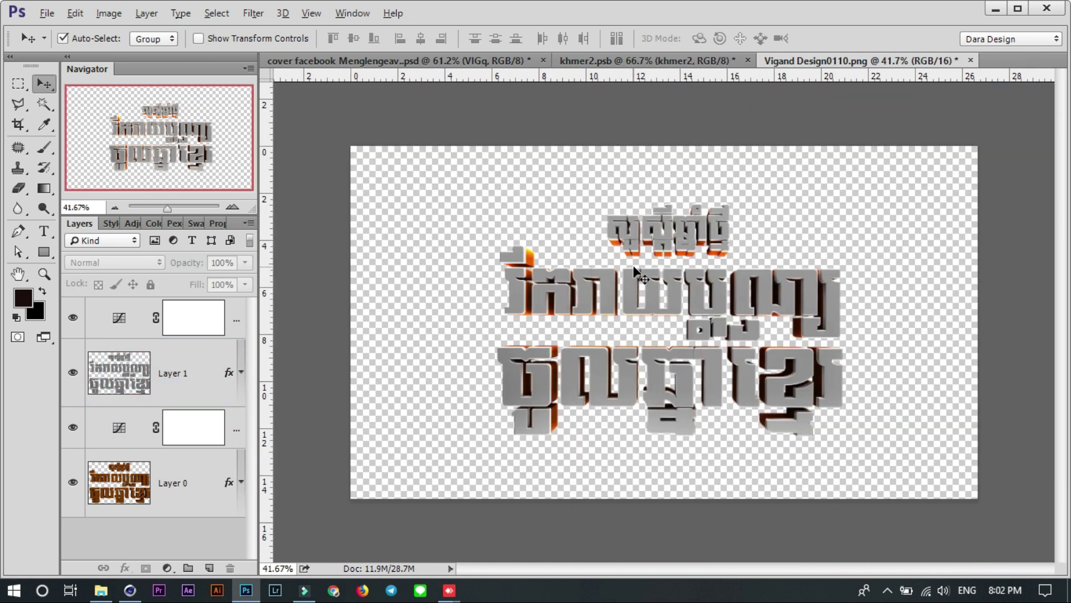
scroll(491, 218, "down", 1, "alt")
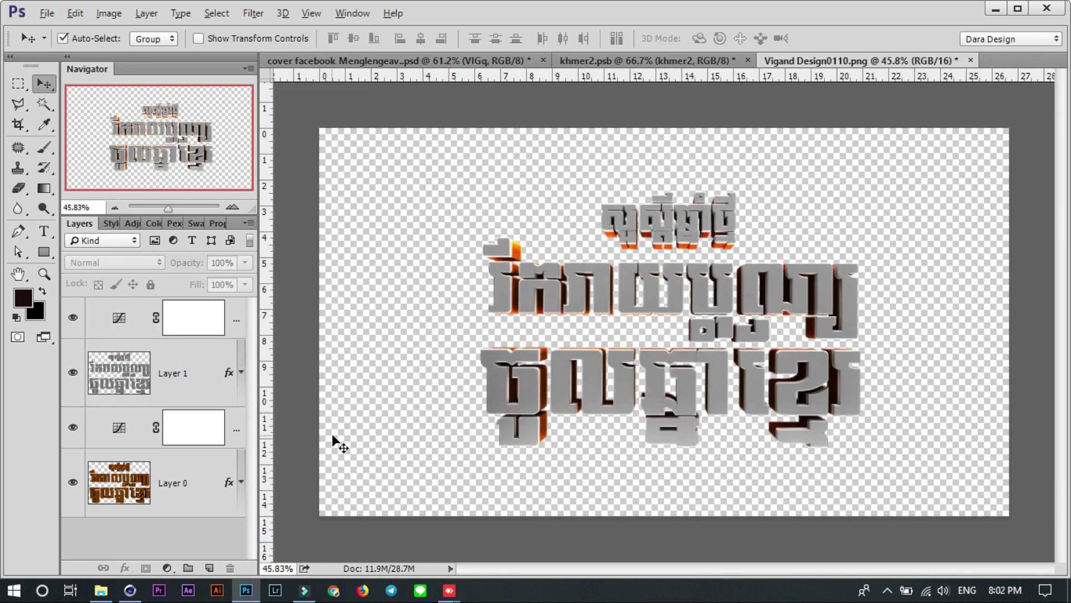
key("alt+Tab")
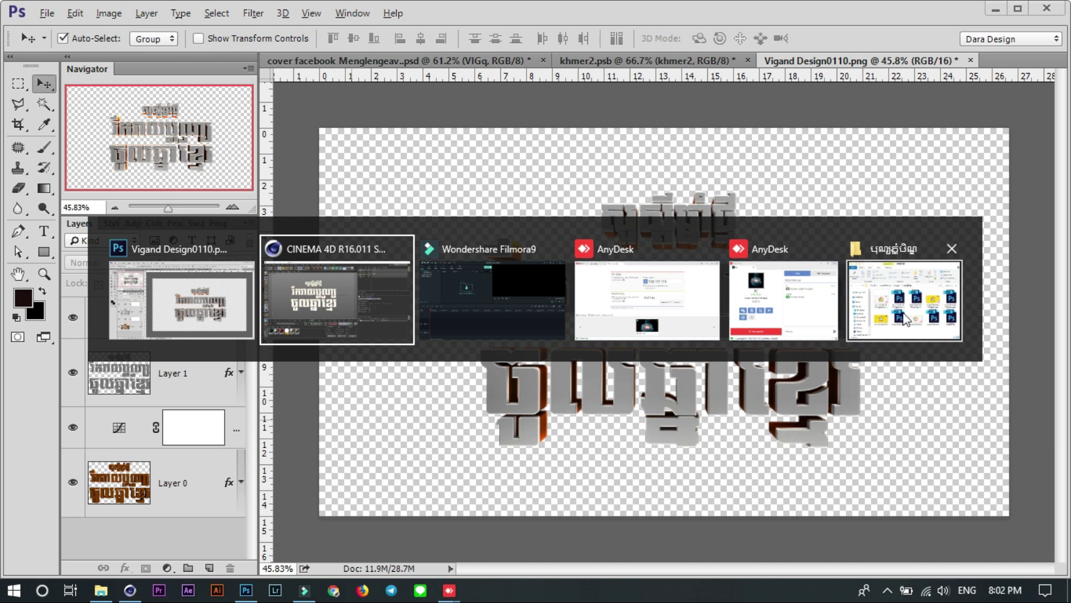
left_click(901, 316)
left_click(785, 191)
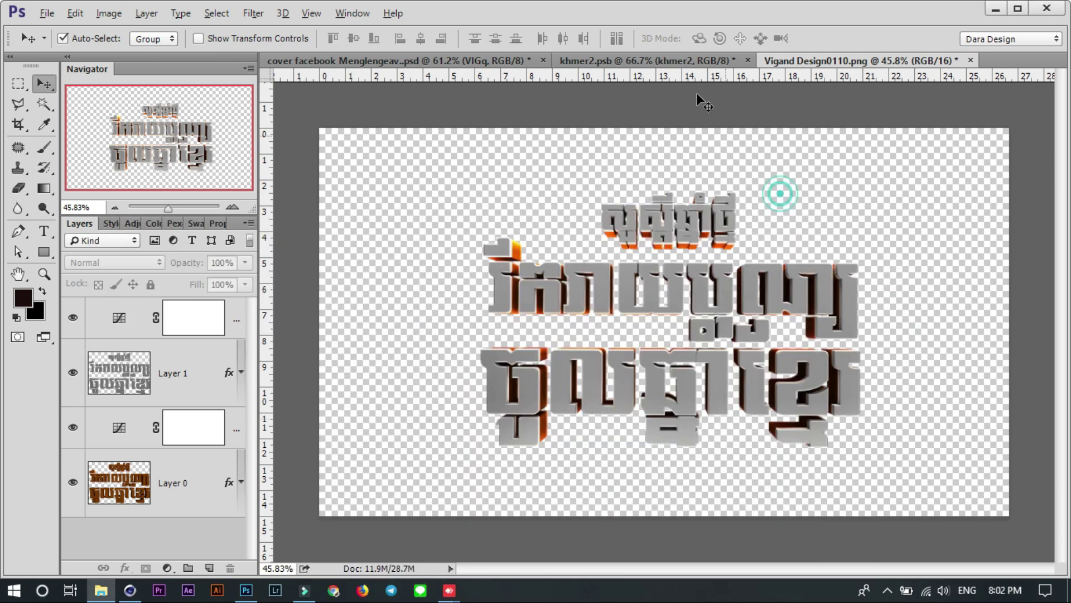
left_click(647, 60)
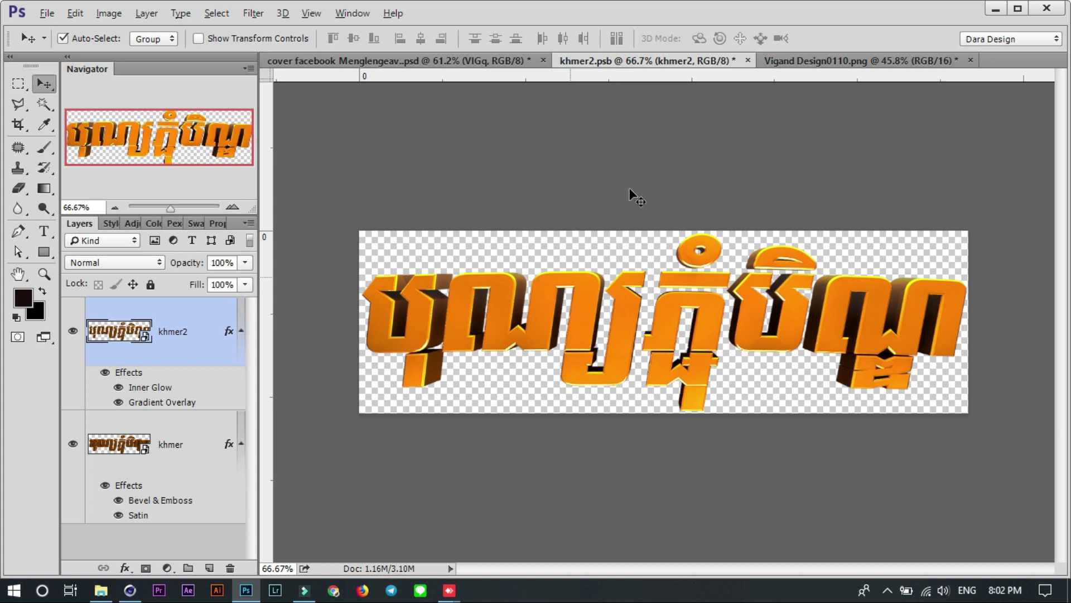
left_click(747, 61)
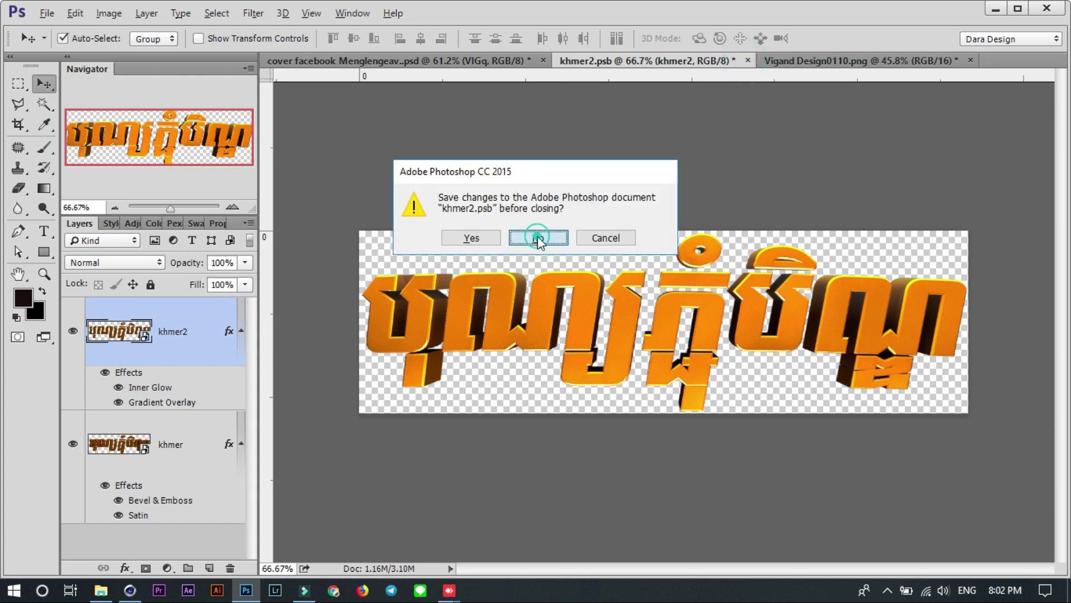
left_click(539, 240)
Browse the cover facebook document's logo layers, then close it without saving
left_click(480, 61)
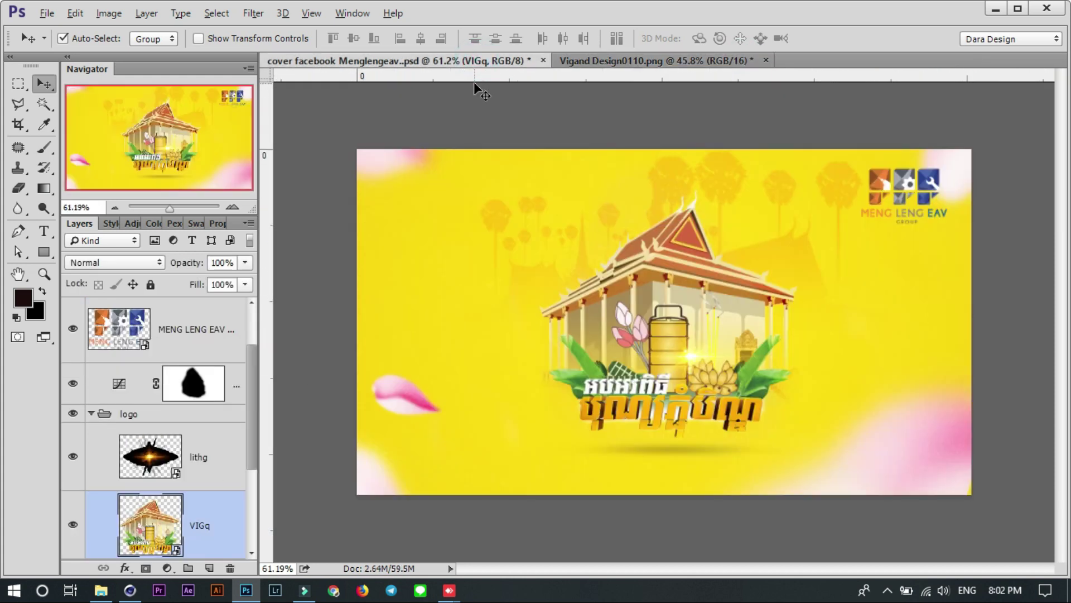
left_click(670, 380)
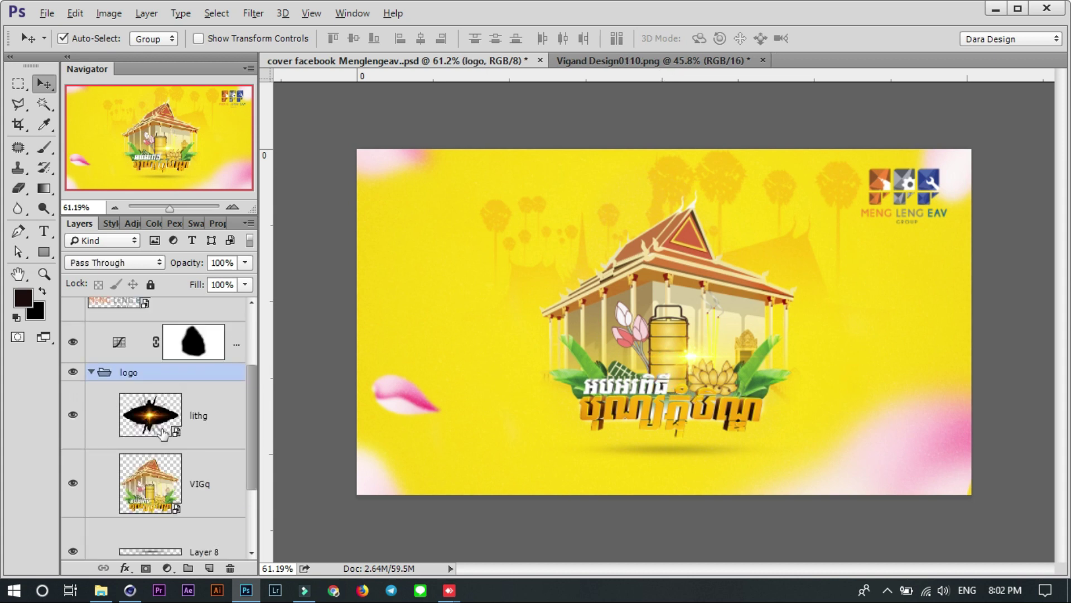
left_click(91, 372)
scroll(147, 458, "up", 1)
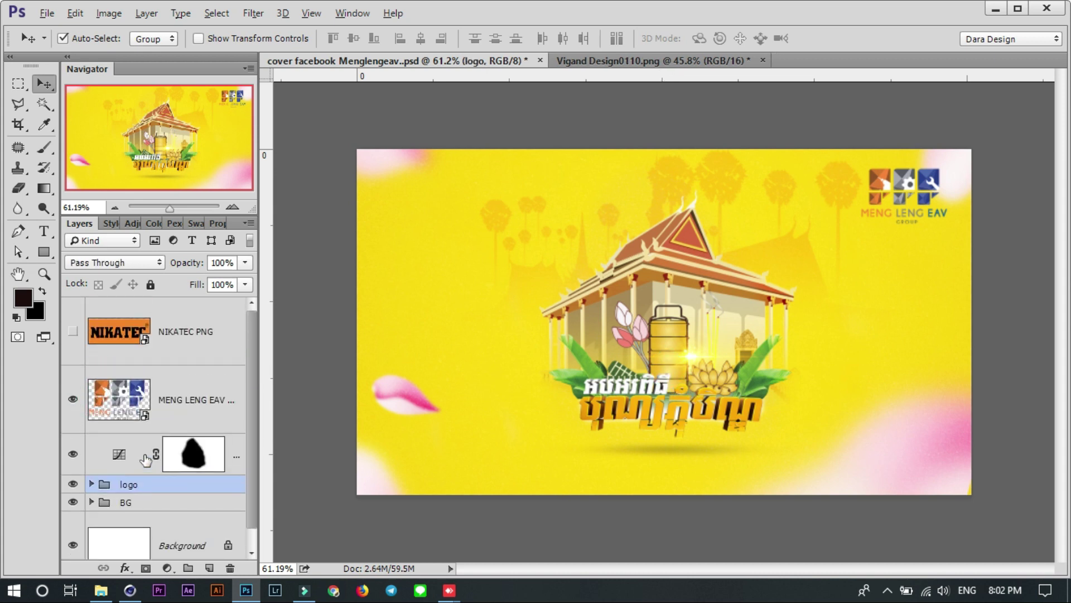
left_click(137, 401)
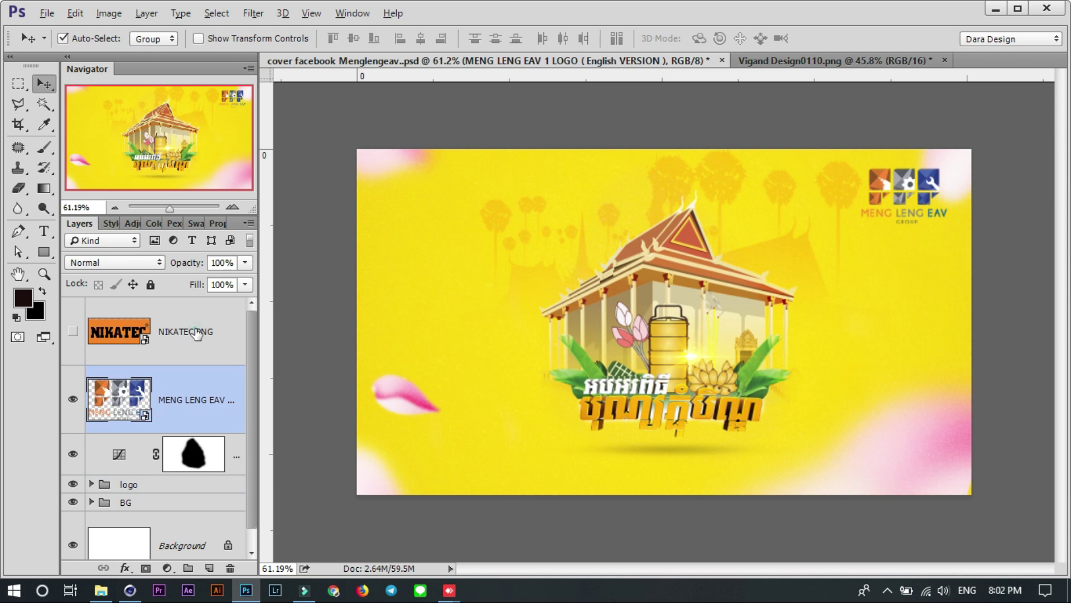
left_click(193, 335)
left_click(679, 304)
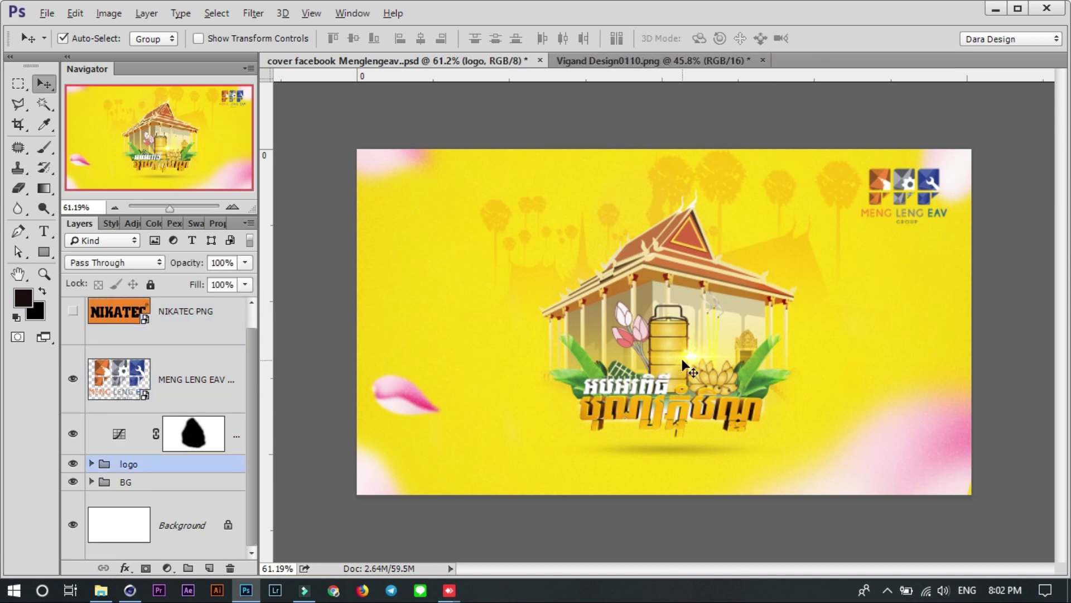
left_click(540, 60)
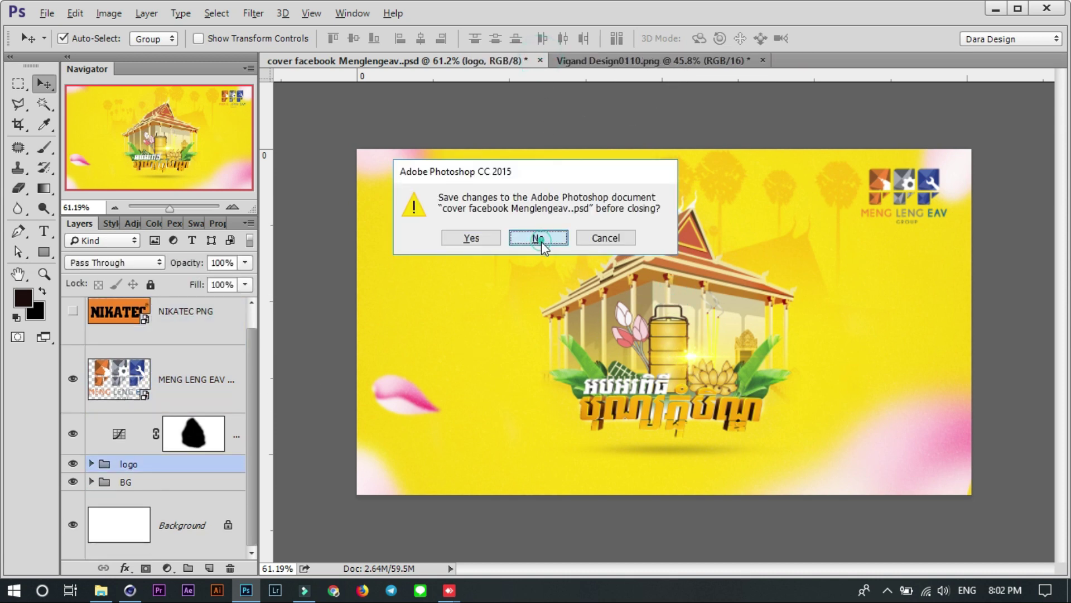
left_click(540, 236)
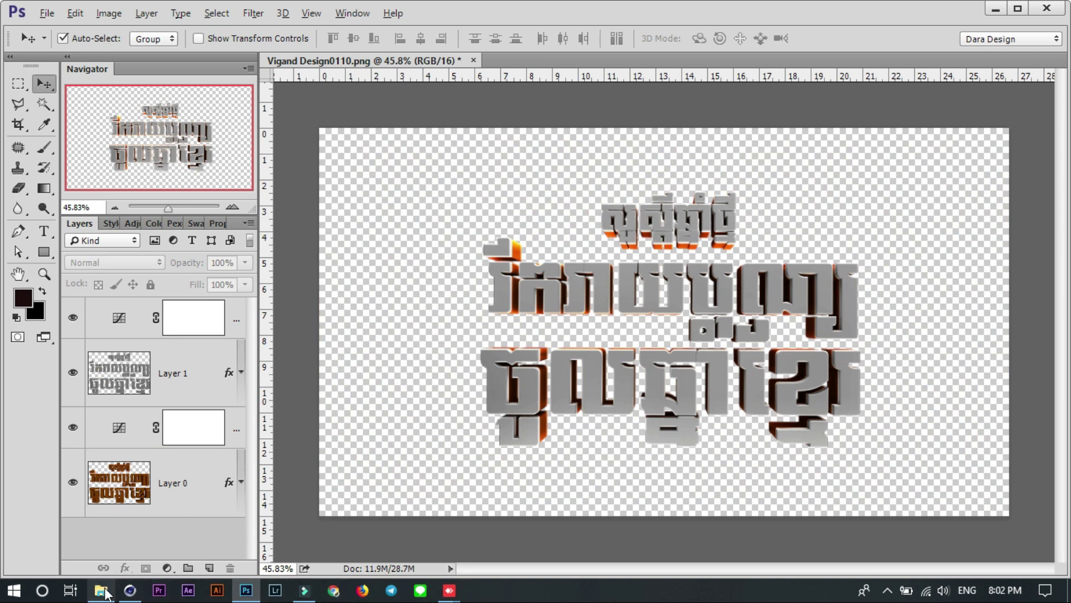
left_click(101, 590)
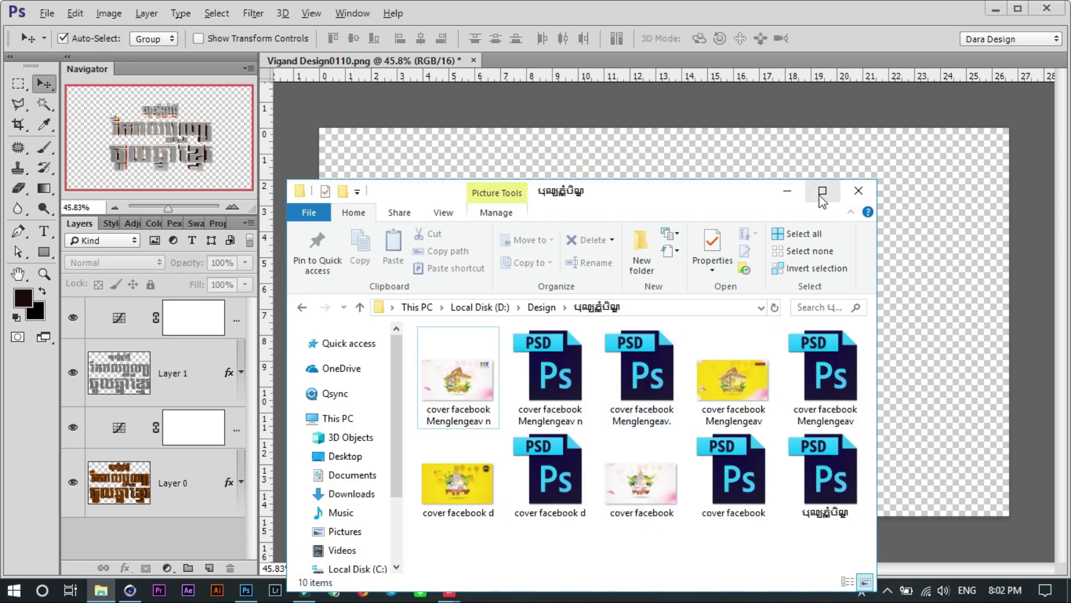
left_click(822, 190)
right_click(723, 360)
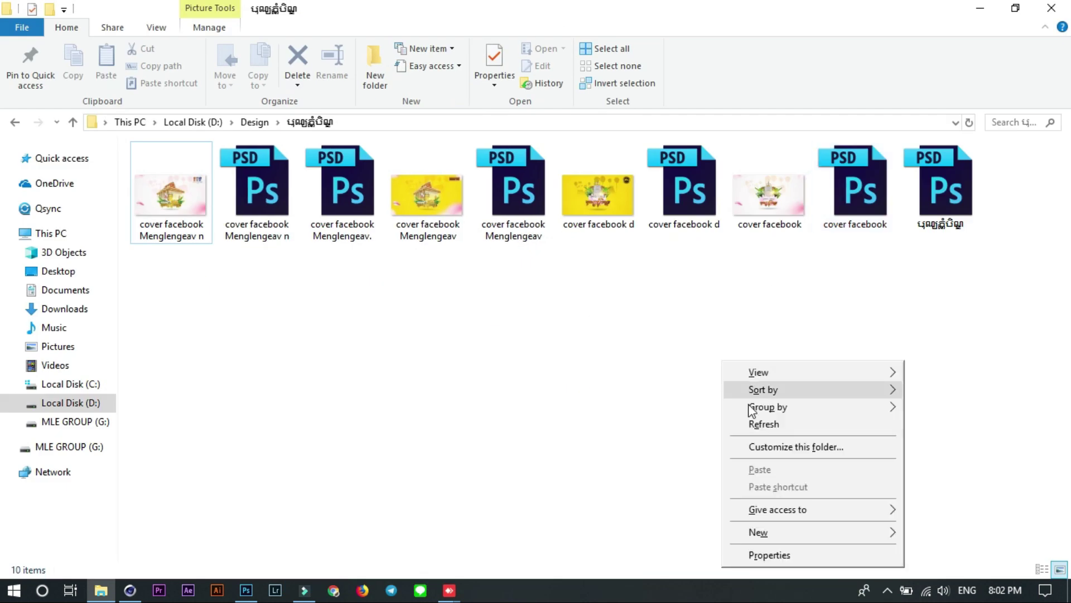
left_click(765, 429)
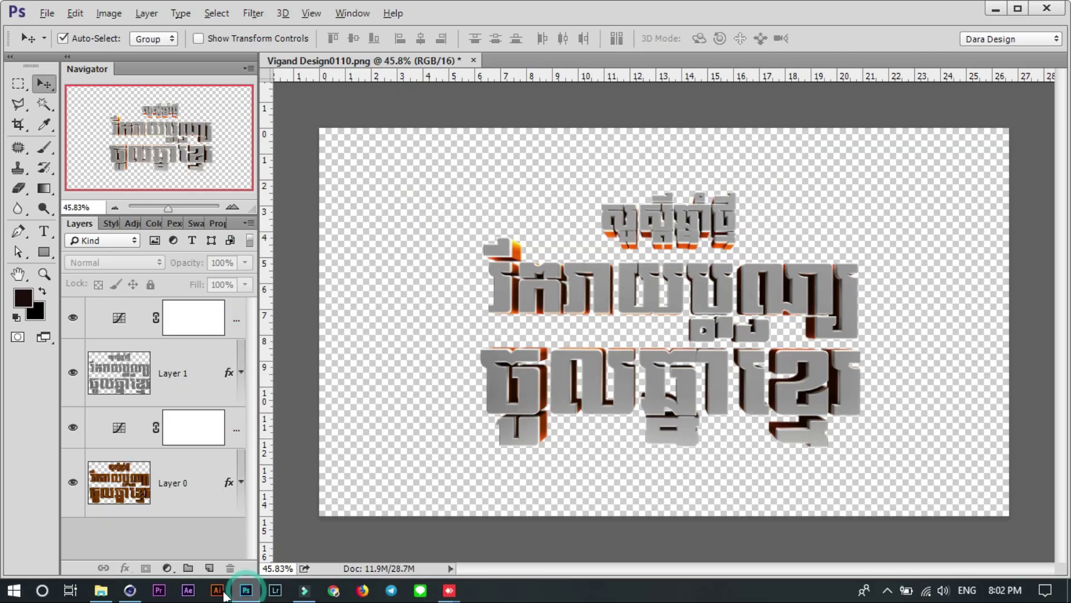
left_click(246, 590)
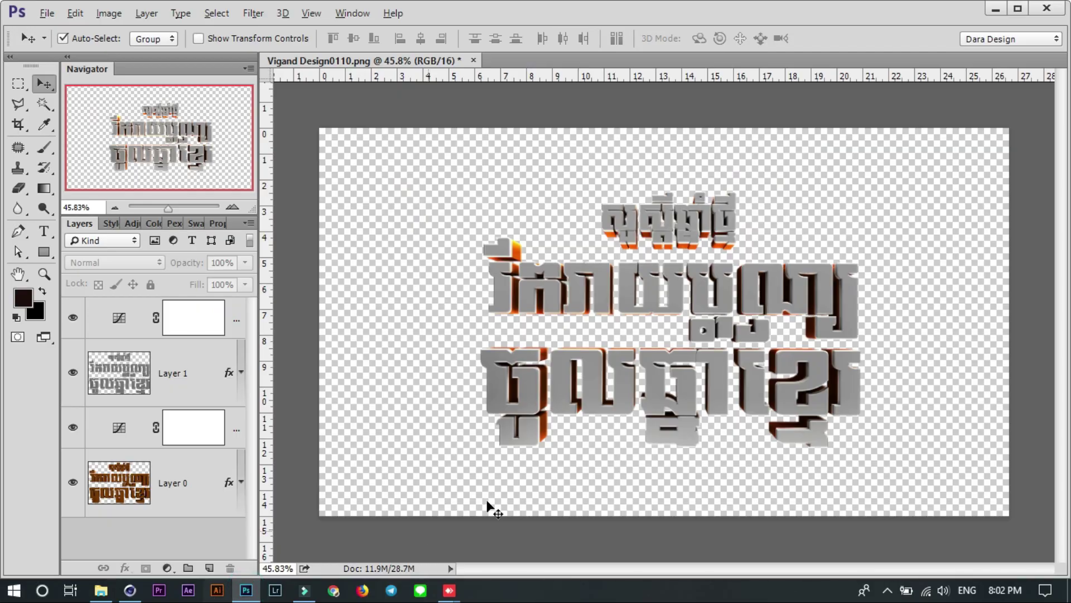
left_click(530, 387)
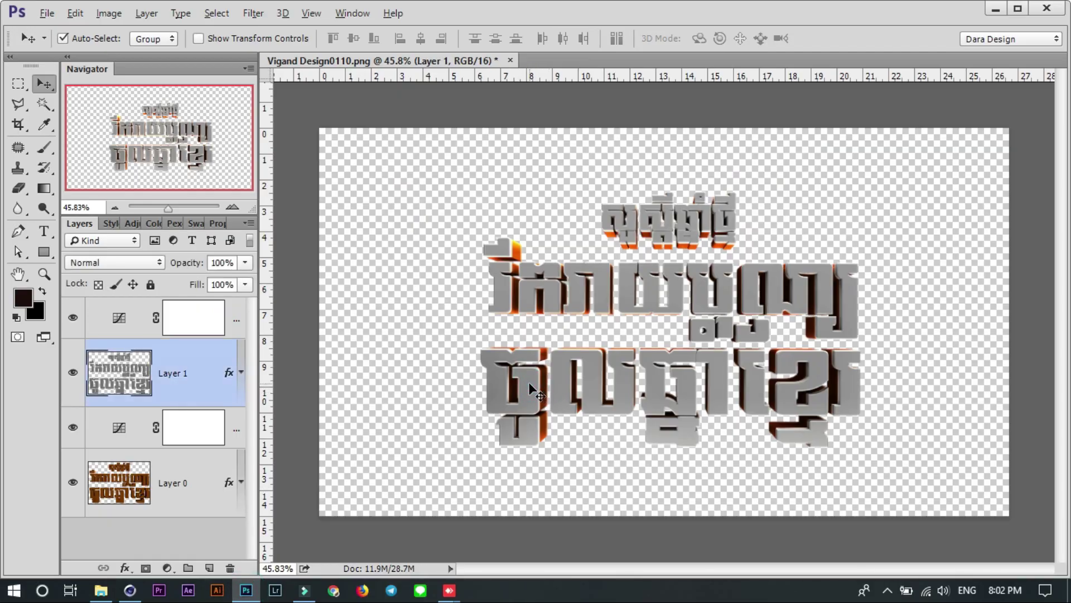
left_click(131, 590)
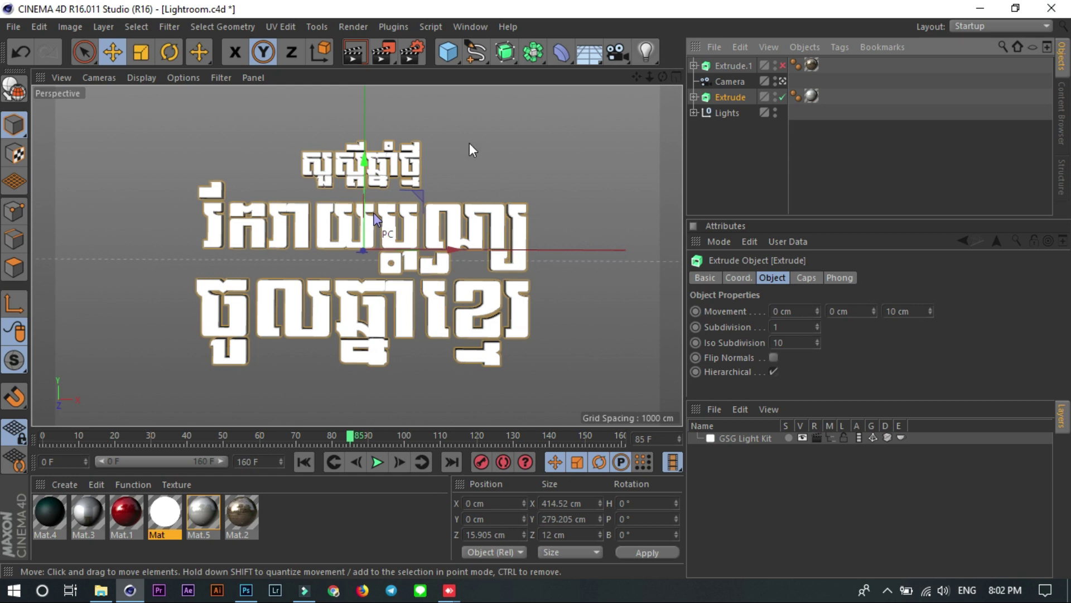
left_click(447, 54)
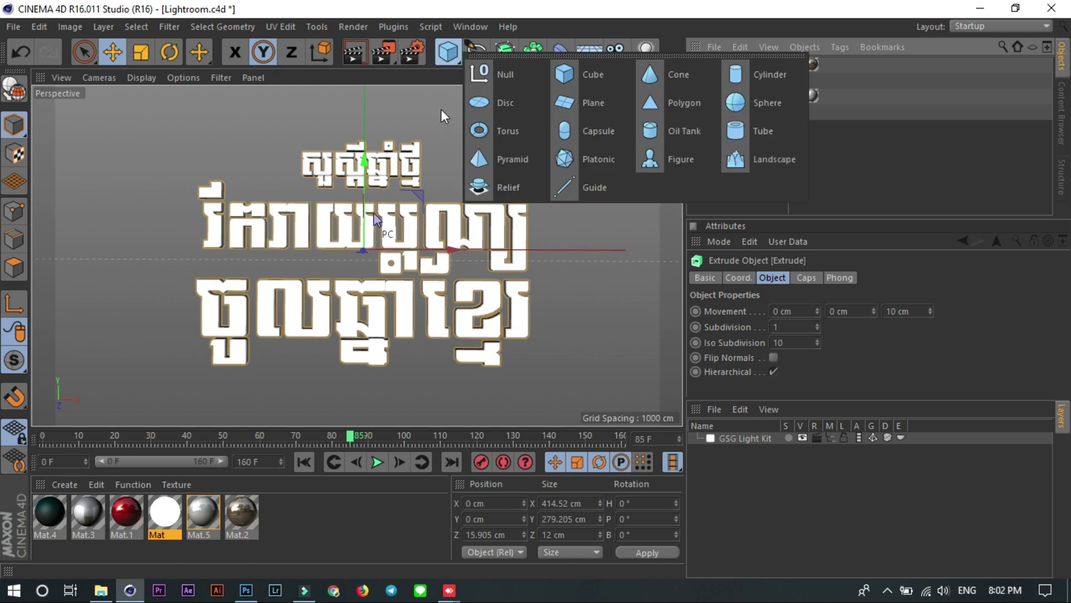
left_click(446, 54)
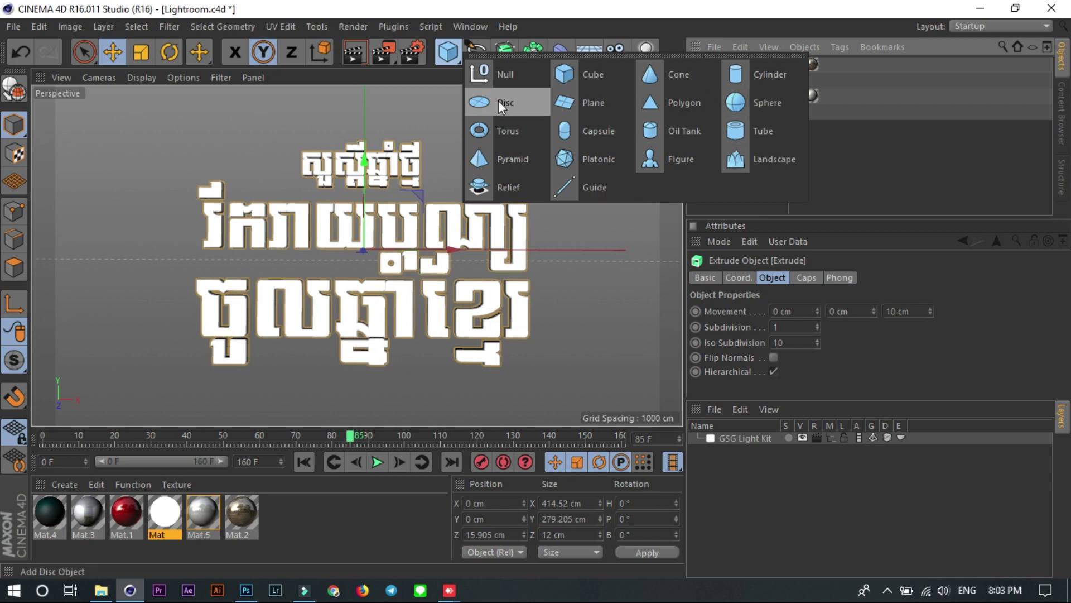
left_click(591, 102)
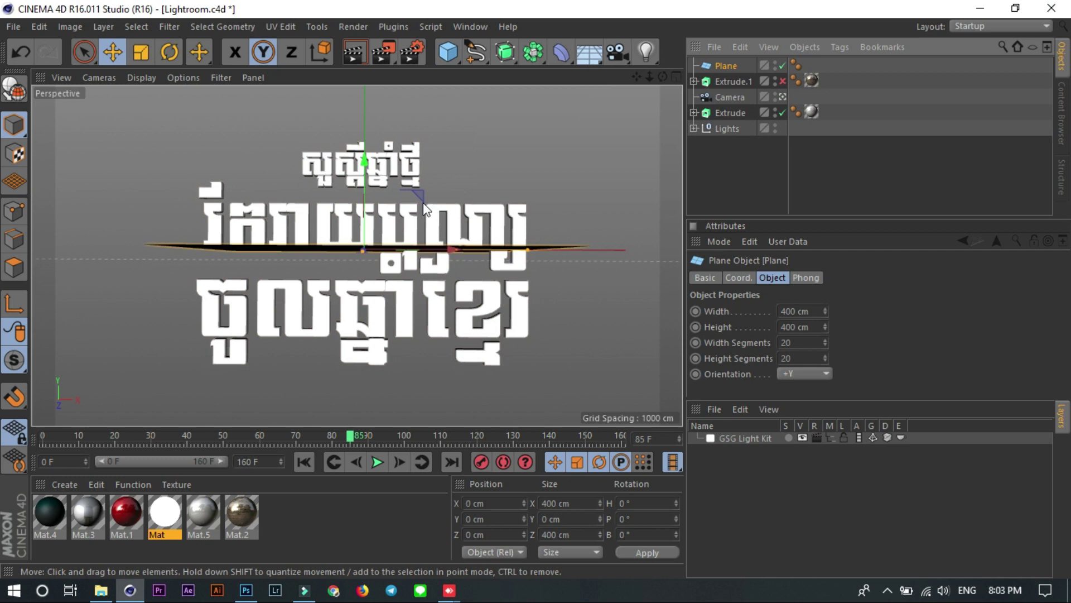
mouse_move(363, 161)
left_mouse_down()
mouse_move(546, 397)
mouse_move(641, 374)
left_mouse_up()
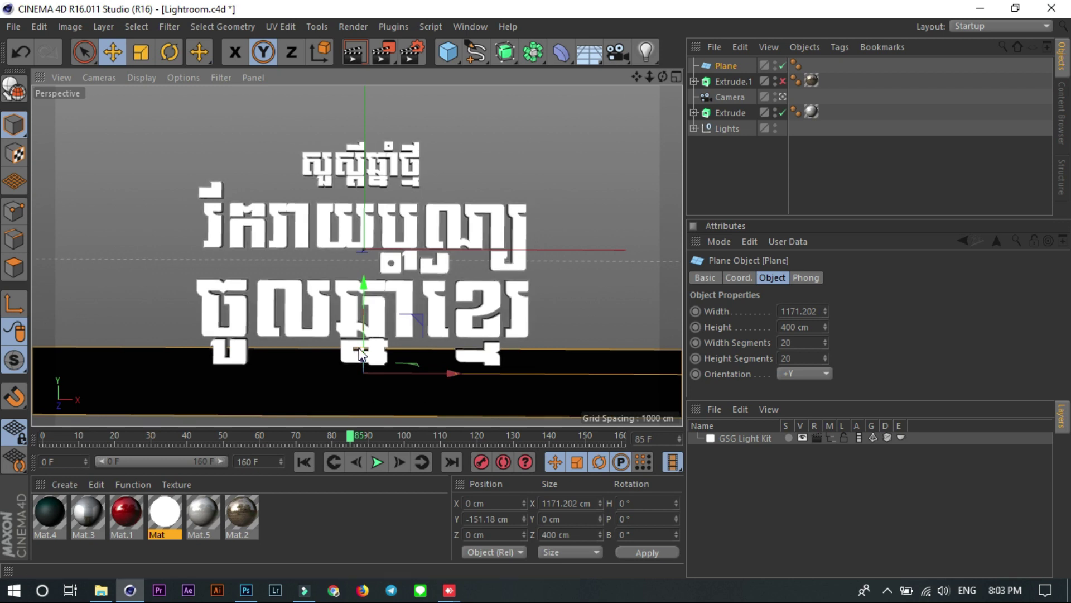
left_click_drag(362, 349, 373, 327)
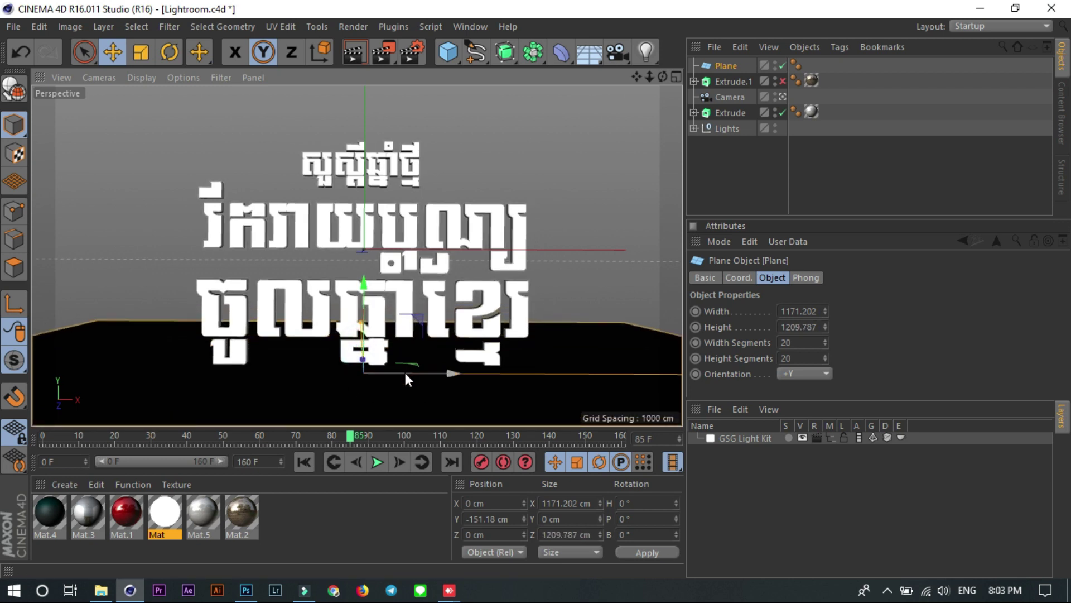
key("Delete")
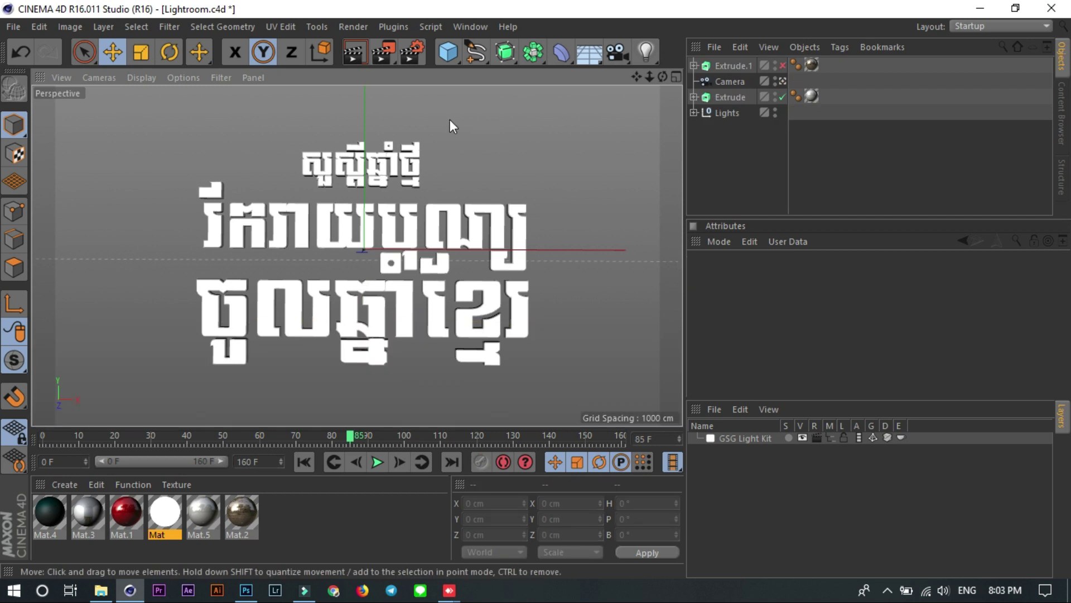
Re-enable Extrude.1 so its 3D text shows again
left_click(395, 28)
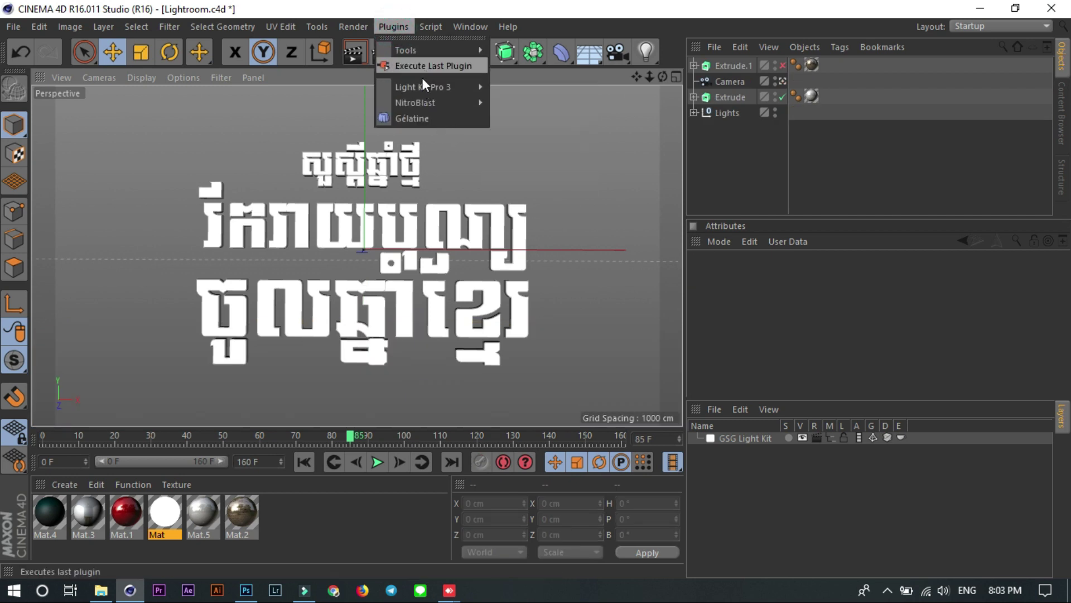
left_click(622, 141)
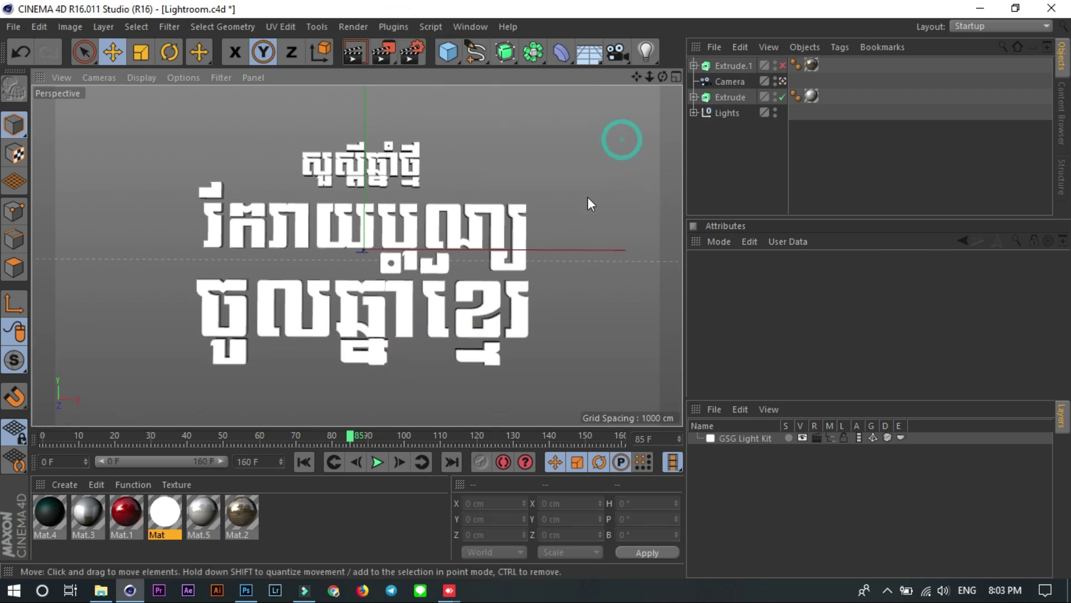
left_click(724, 69)
left_click(783, 66)
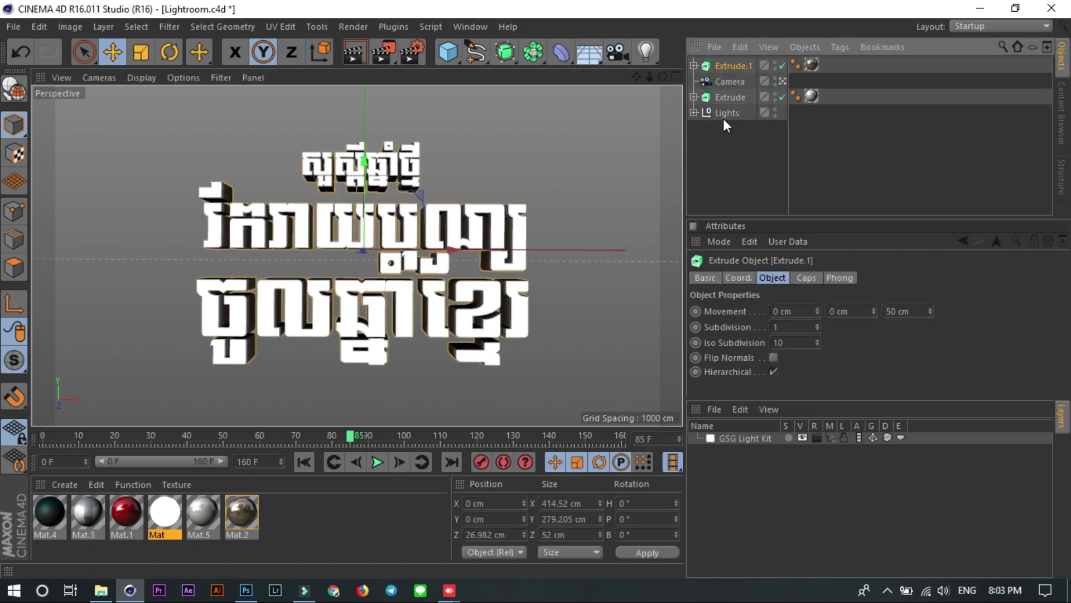
Group Extrude and Extrude.1 together under a new Null
left_click(728, 97, "ctrl")
right_click(736, 66)
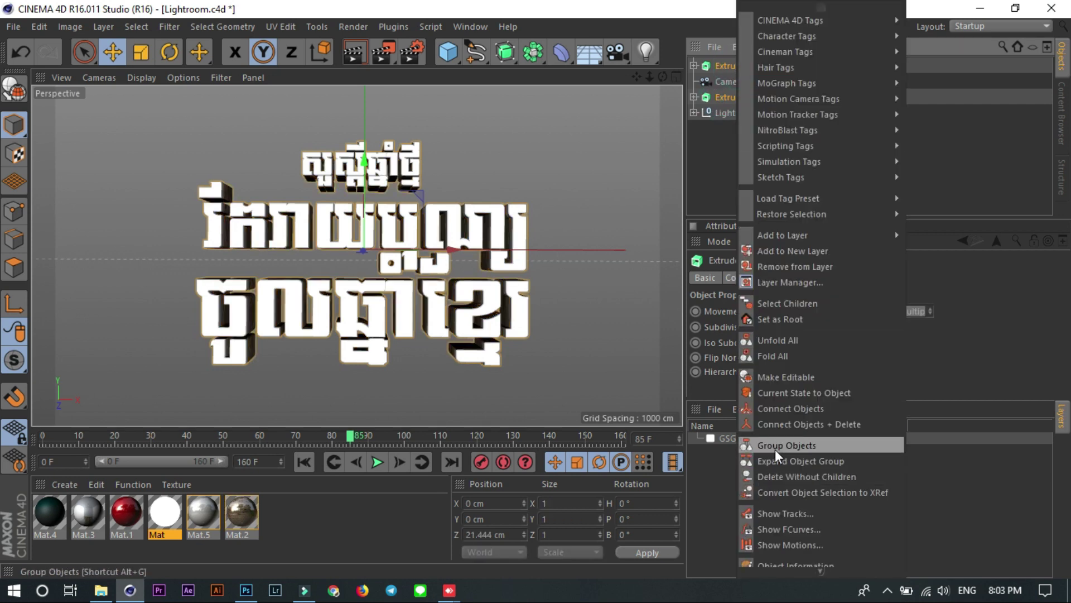
left_click(775, 449)
left_click(718, 67)
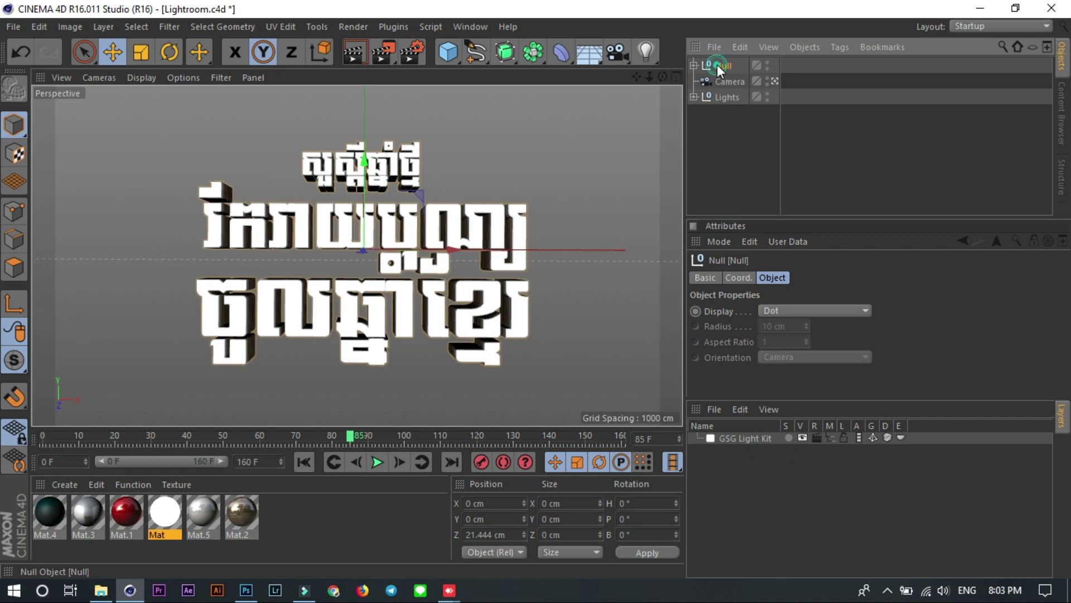
Scale the Null group up to about 168% so the title appears larger
left_click(141, 52)
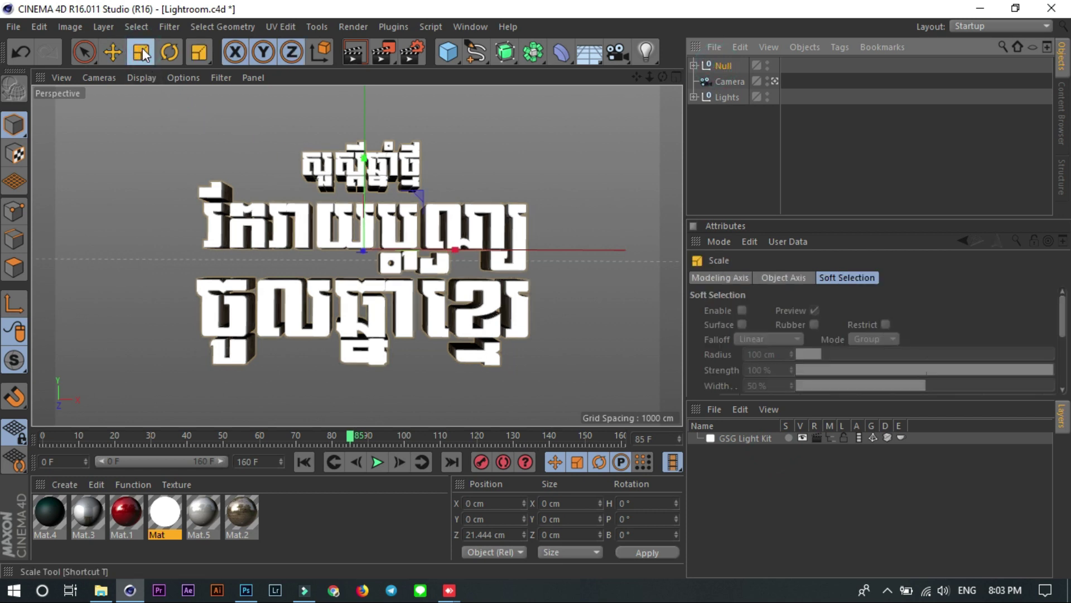
left_click(590, 120)
left_click(723, 66)
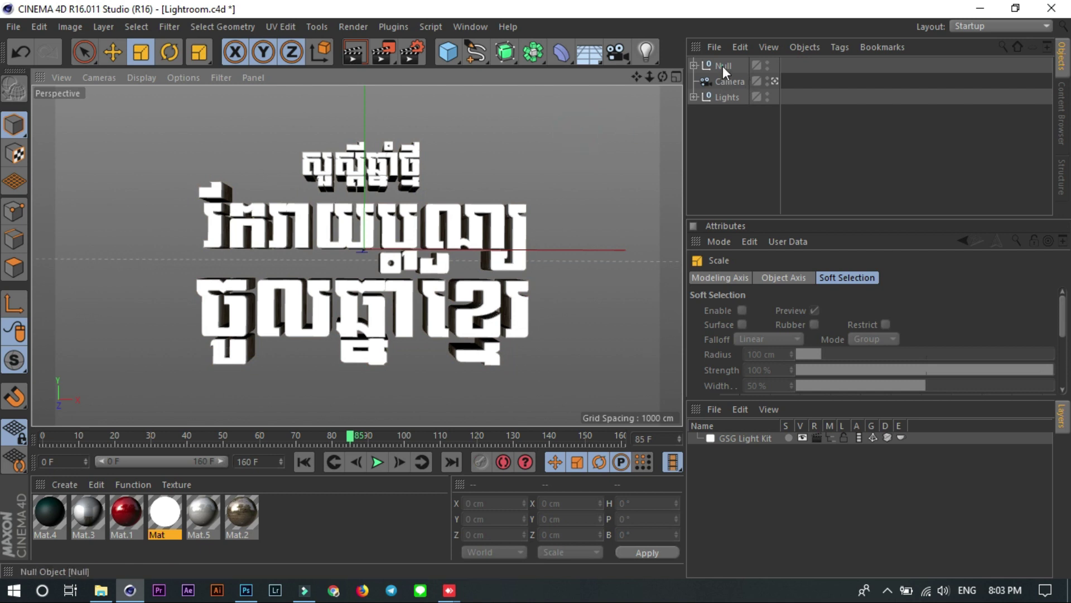
mouse_move(587, 125)
left_mouse_down()
mouse_move(373, 252)
mouse_move(160, 343)
left_mouse_up()
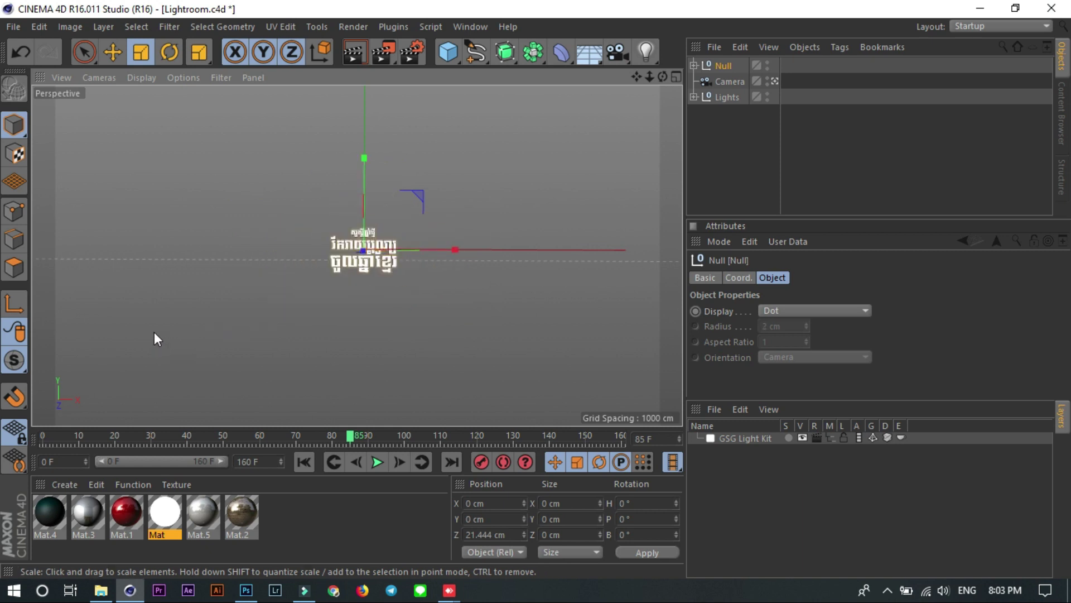
mouse_move(419, 194)
left_mouse_down()
mouse_move(581, 103)
mouse_move(681, 86)
left_mouse_up()
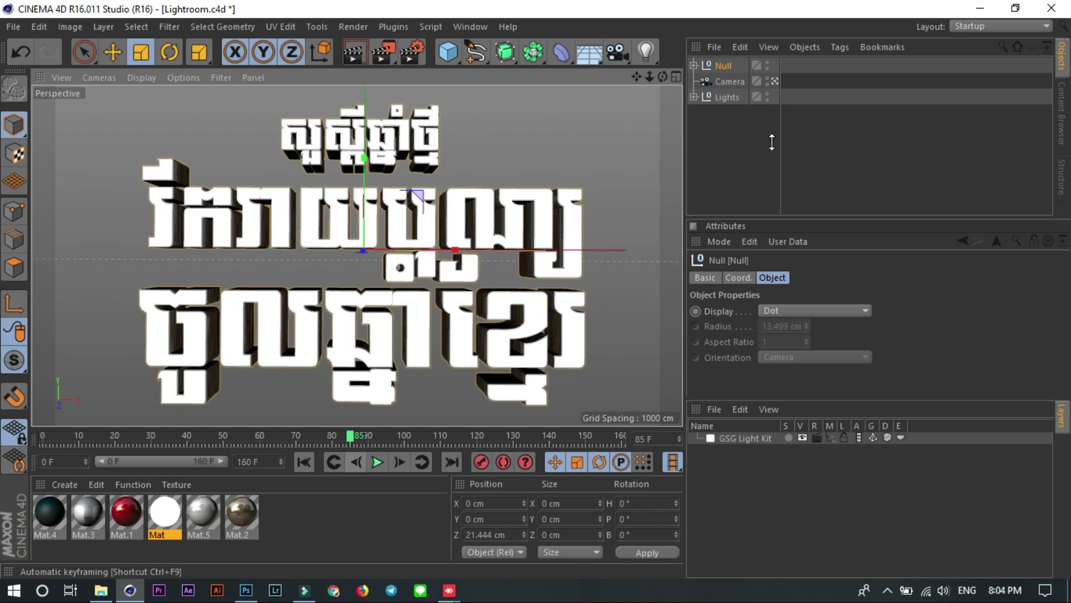
Clear the wood-plank texture from Mat.2's Color channel, leaving the extruded sides plain orange
left_click(774, 80)
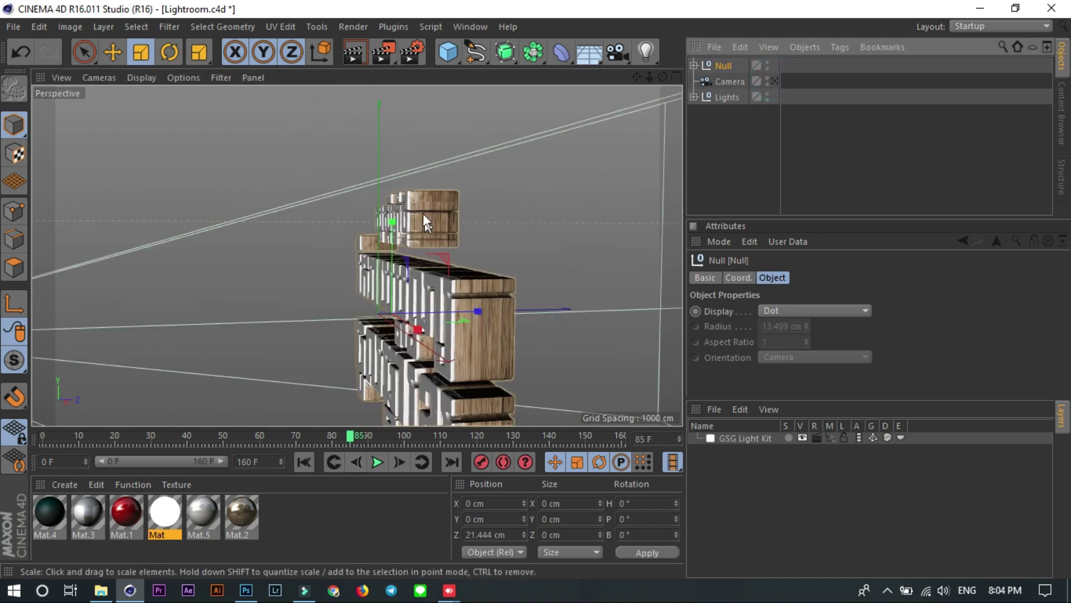
left_click(243, 511)
double_click(248, 514)
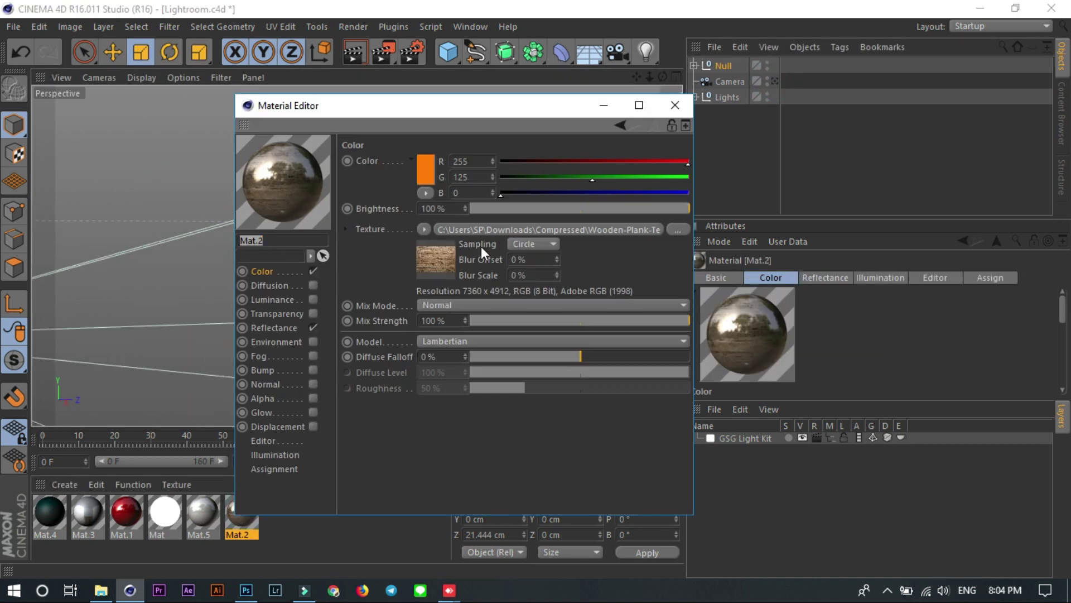
left_click(425, 230)
left_click(445, 160)
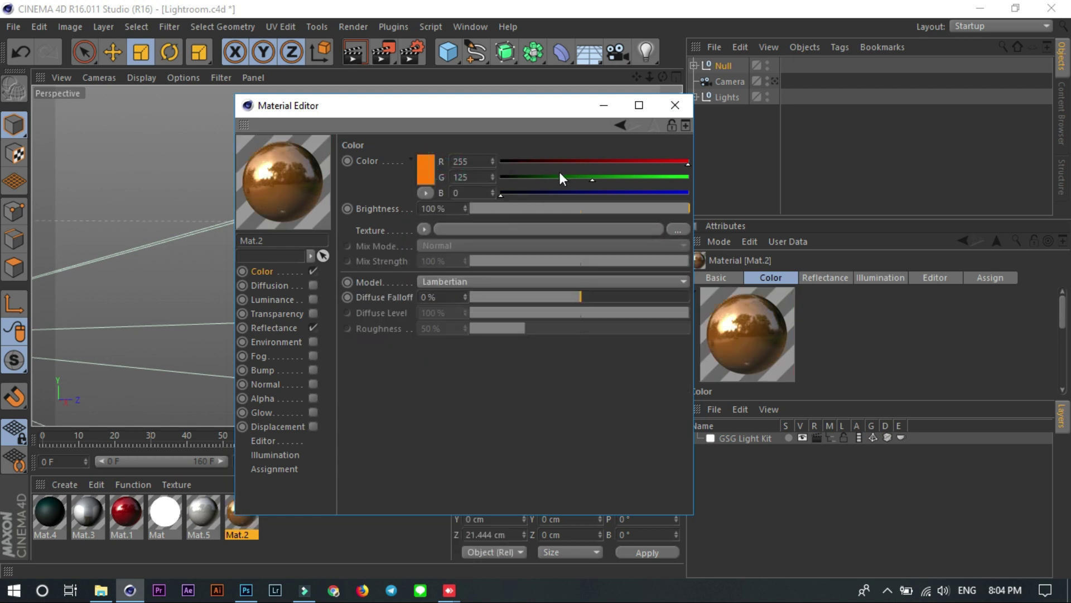
left_click(673, 106)
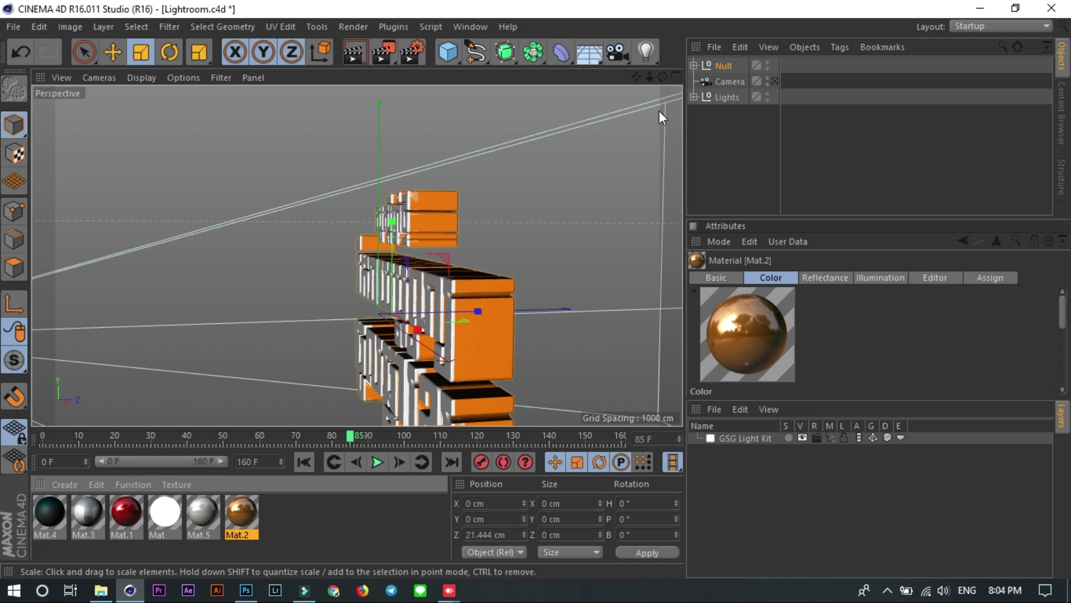
left_click_drag(637, 76, 558, 240)
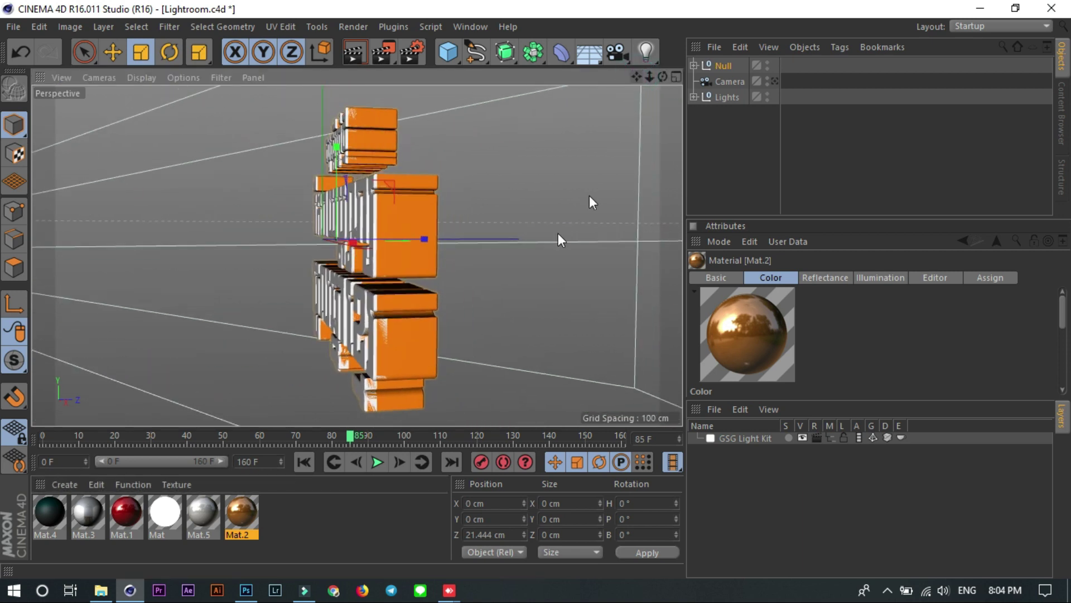
scroll(516, 240, "up", 2)
scroll(517, 240, "up", 3)
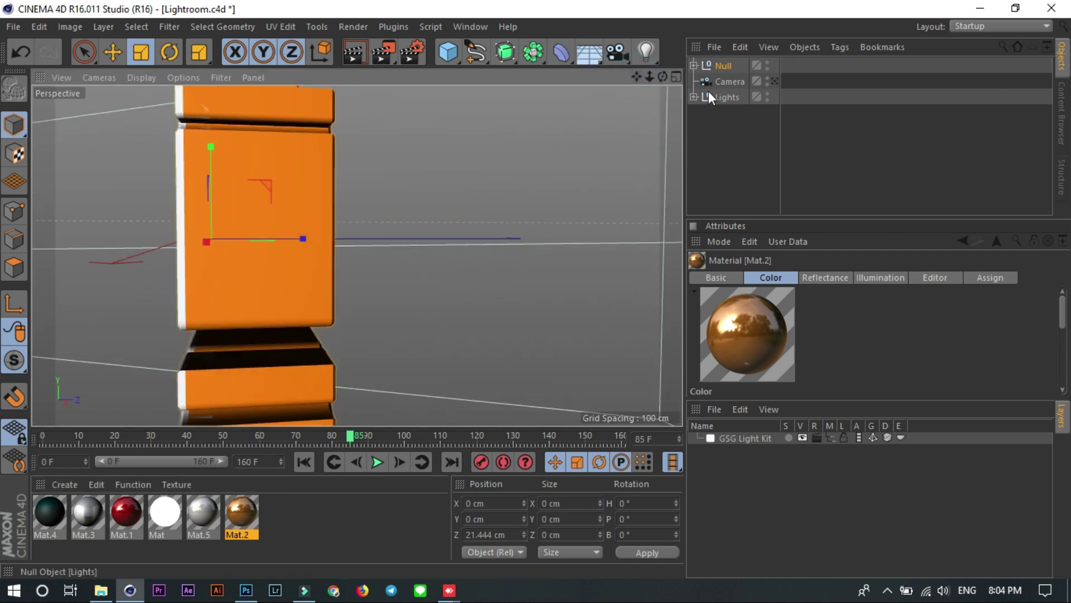
Move the Extrude object back along Z to -15.14 cm
left_click(694, 65)
left_click(734, 83)
left_click(732, 97)
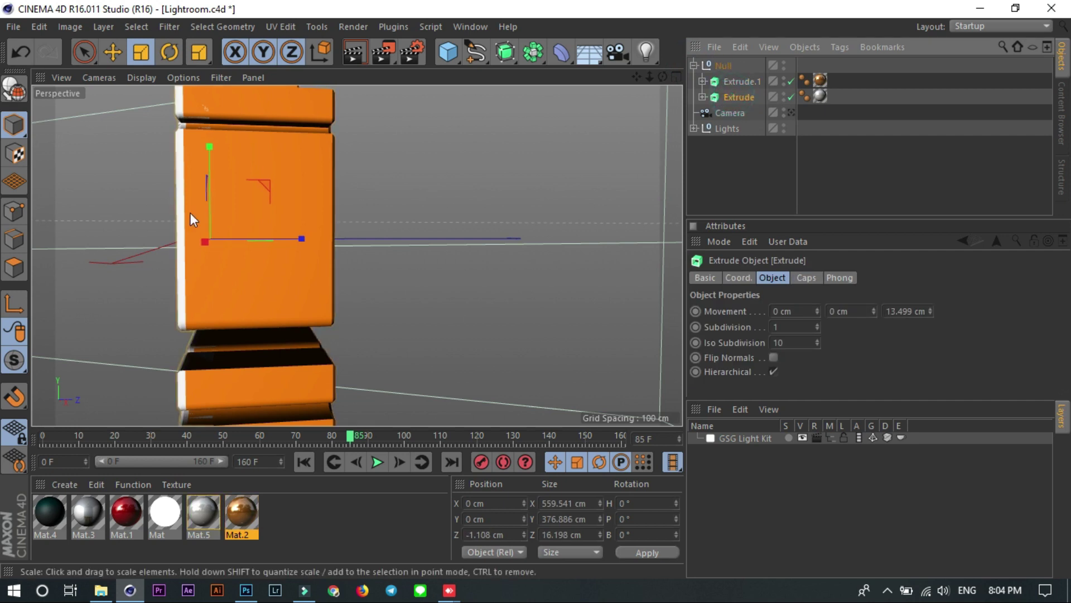
key("e")
left_click_drag(294, 240, 280, 248)
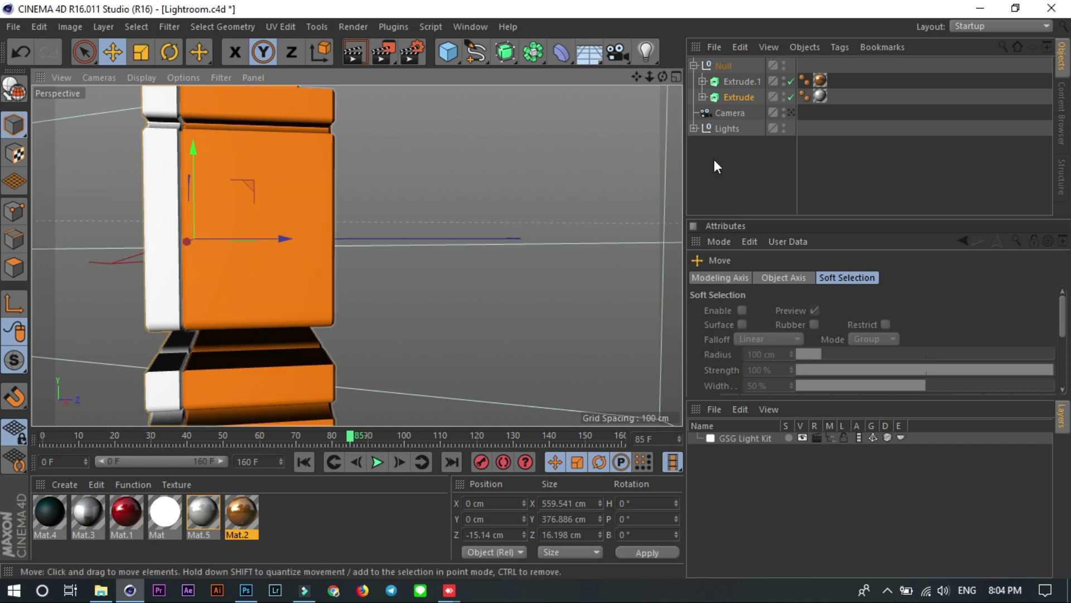
Preview a render of the title through the scene camera
left_click(790, 112)
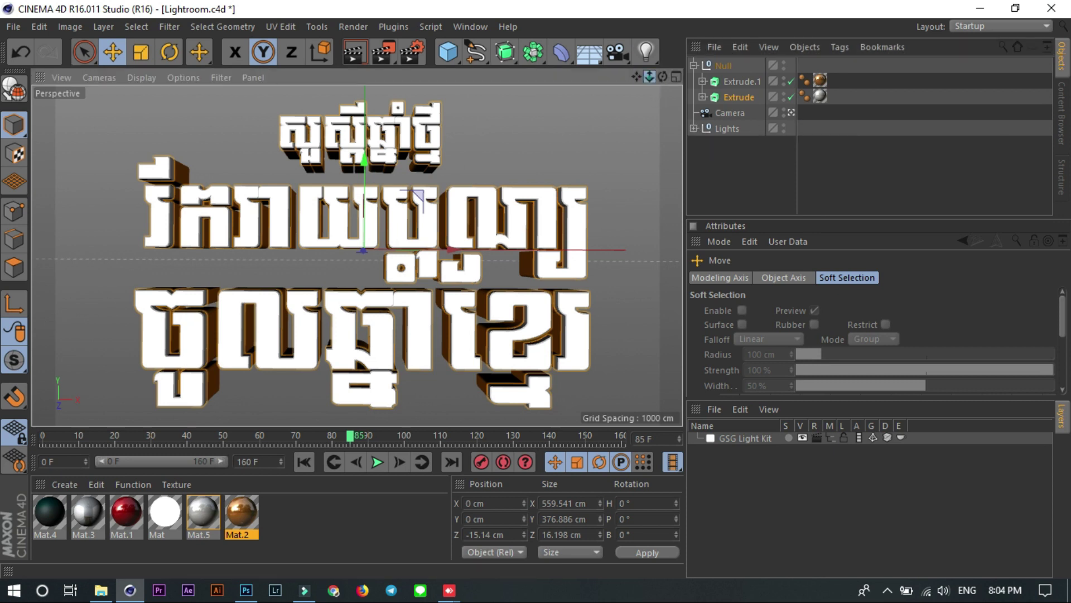
left_click_drag(649, 78, 358, 255)
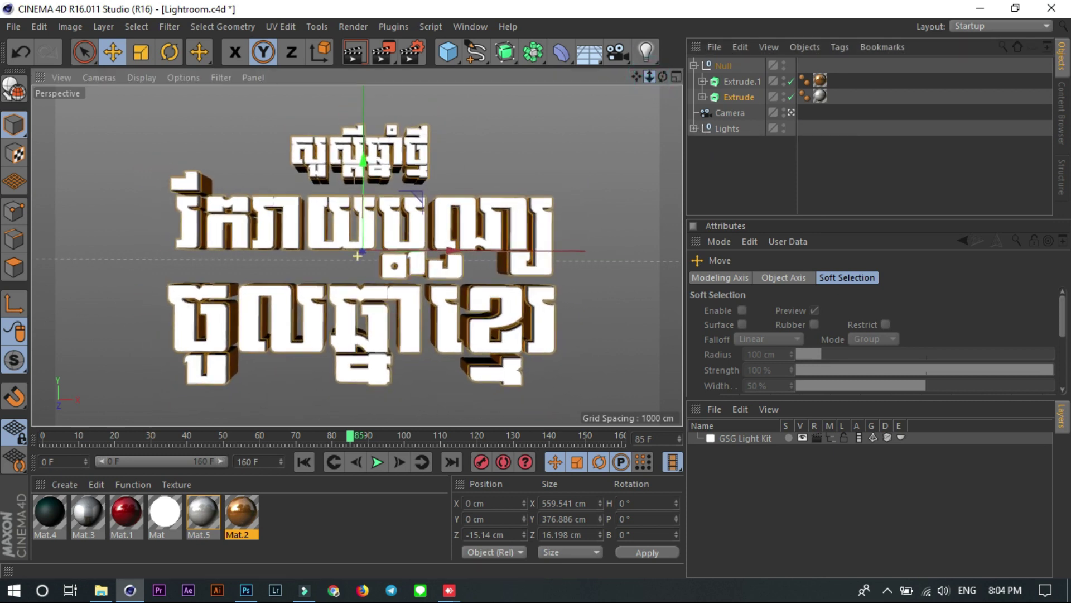
left_click(343, 58)
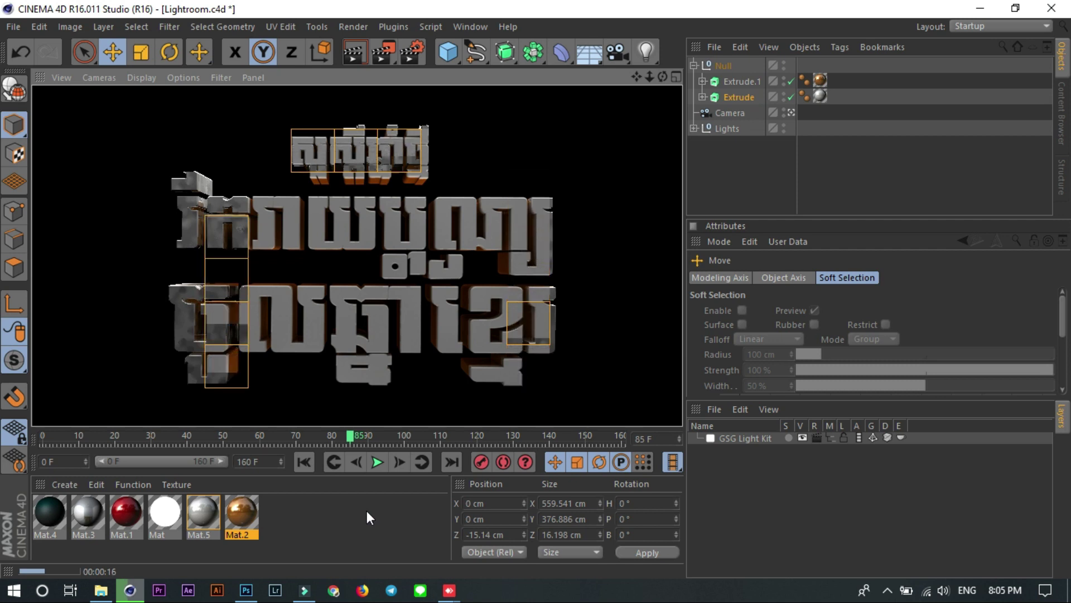
Cancel the test render, exit the scene camera and zoom out on the orange text
left_click(608, 188)
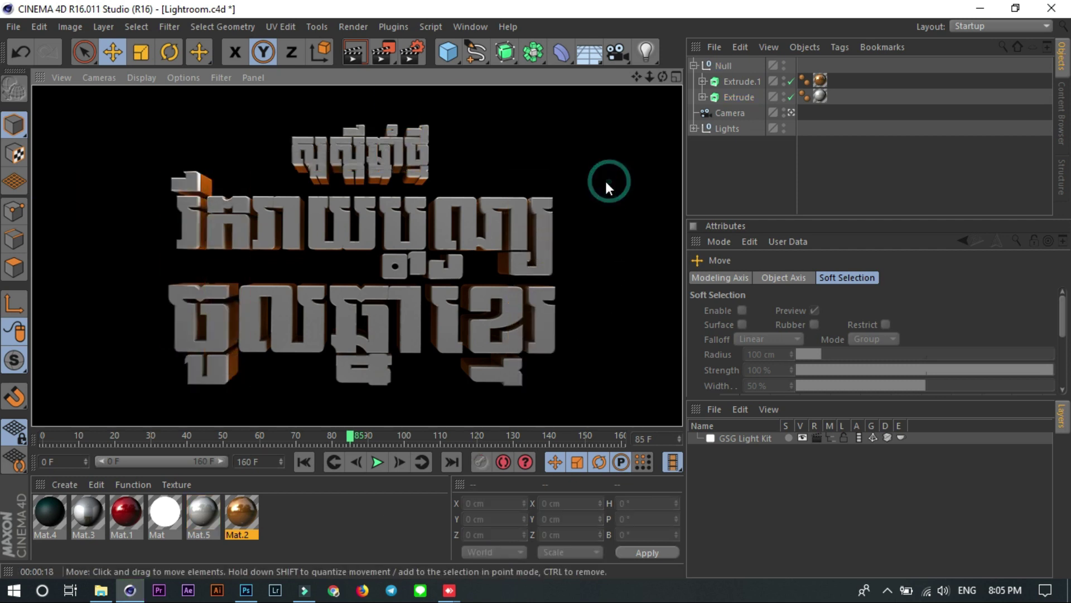
left_click(791, 114)
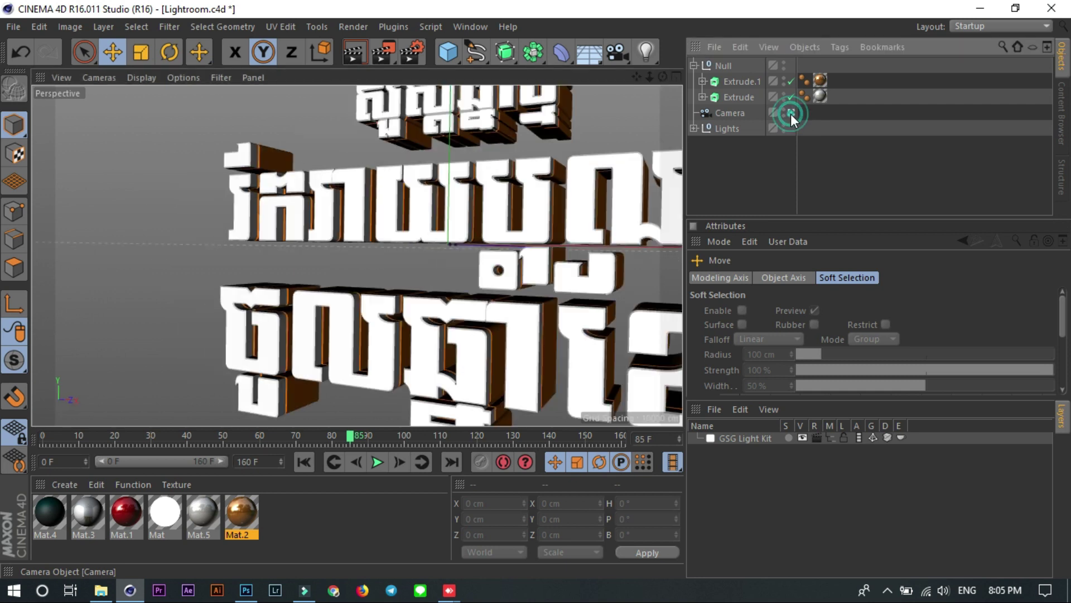
left_click_drag(650, 76, 558, 167)
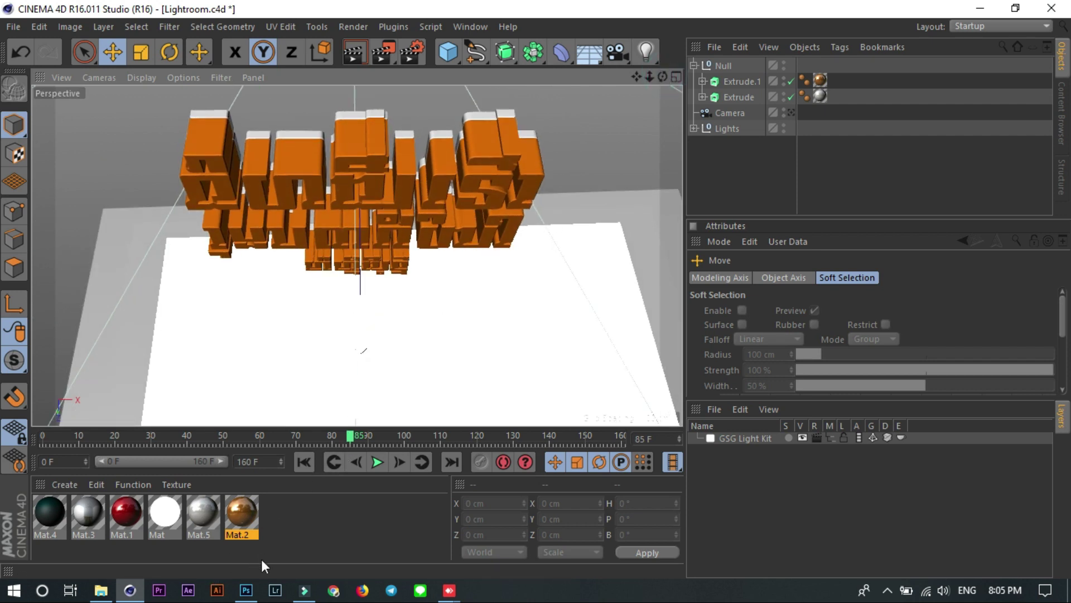
Shift the grey Layer 1 text render up and to the right of the orange title
left_click(246, 590)
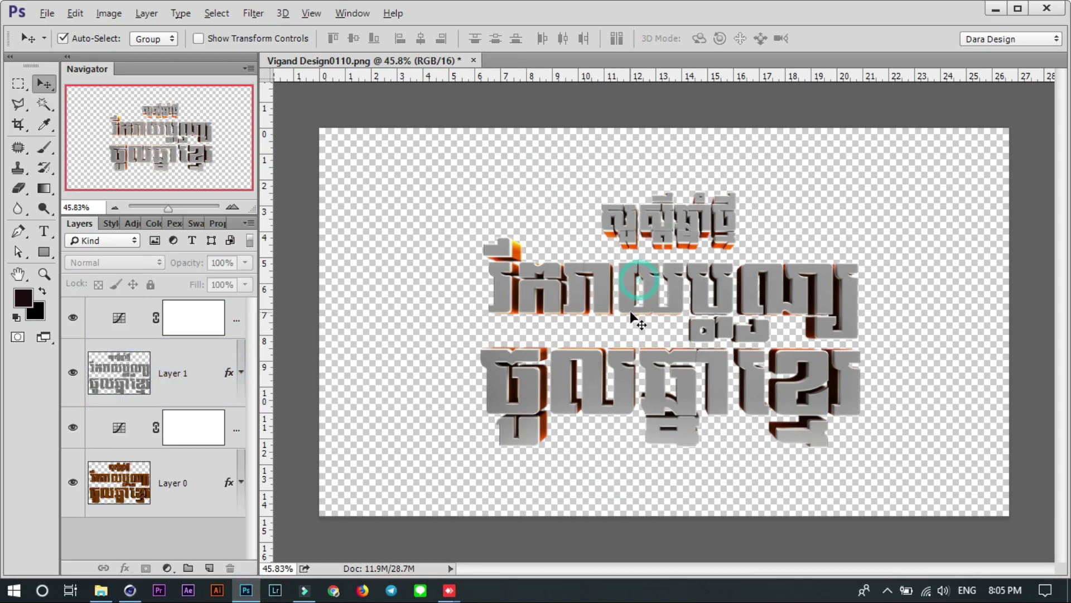
left_click_drag(631, 316, 791, 383)
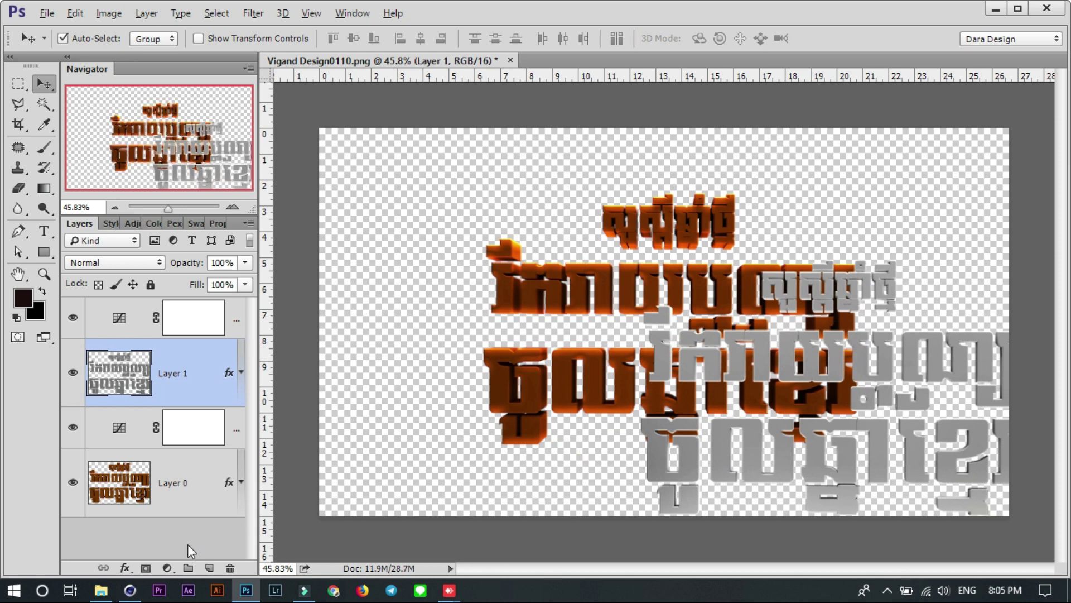
left_click(126, 317)
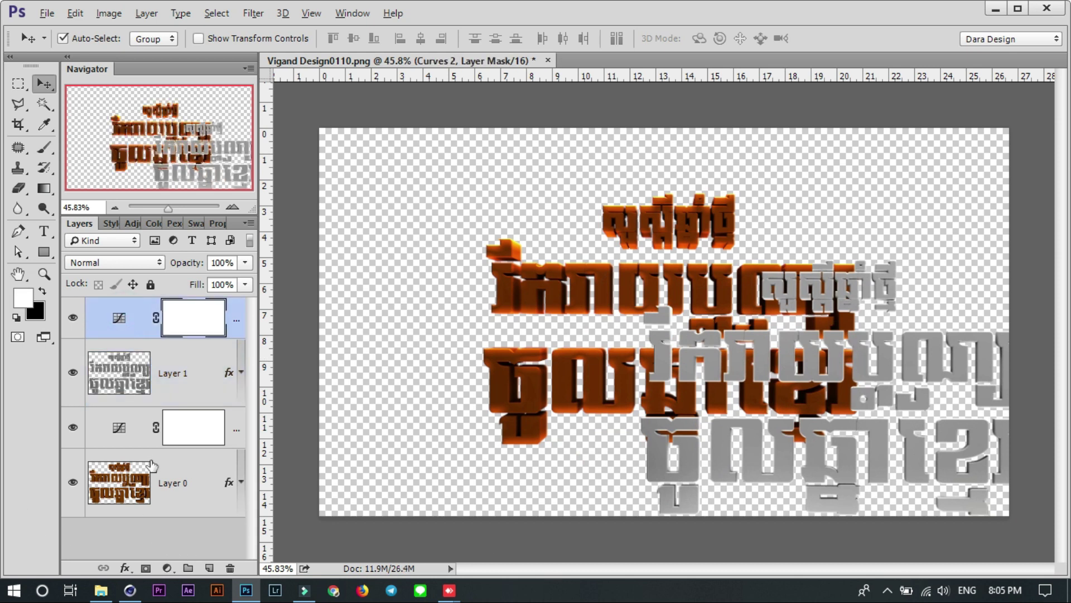
left_click(123, 326)
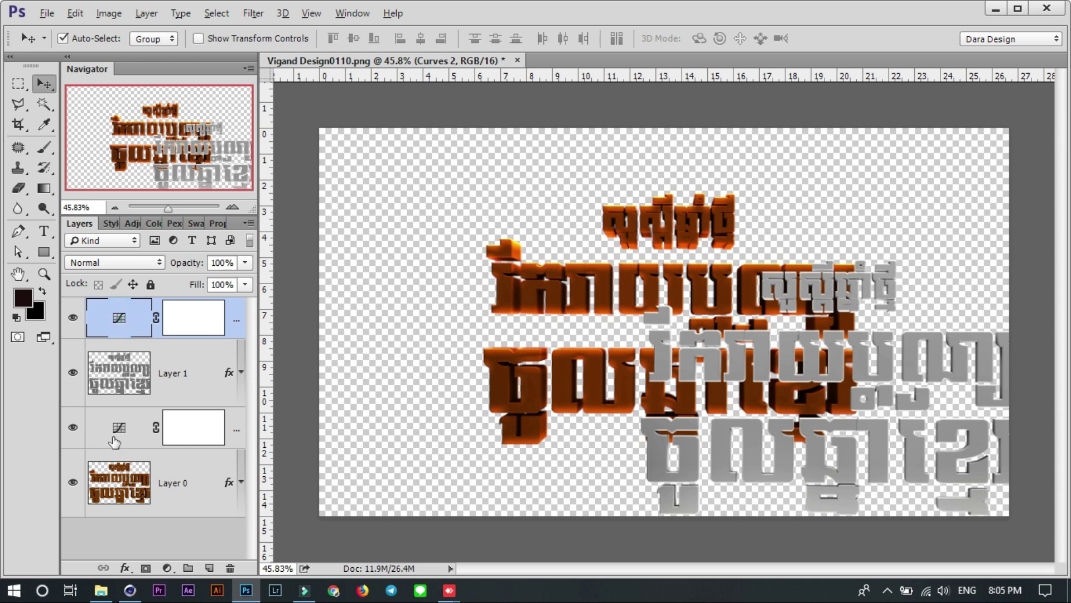
left_click(115, 437)
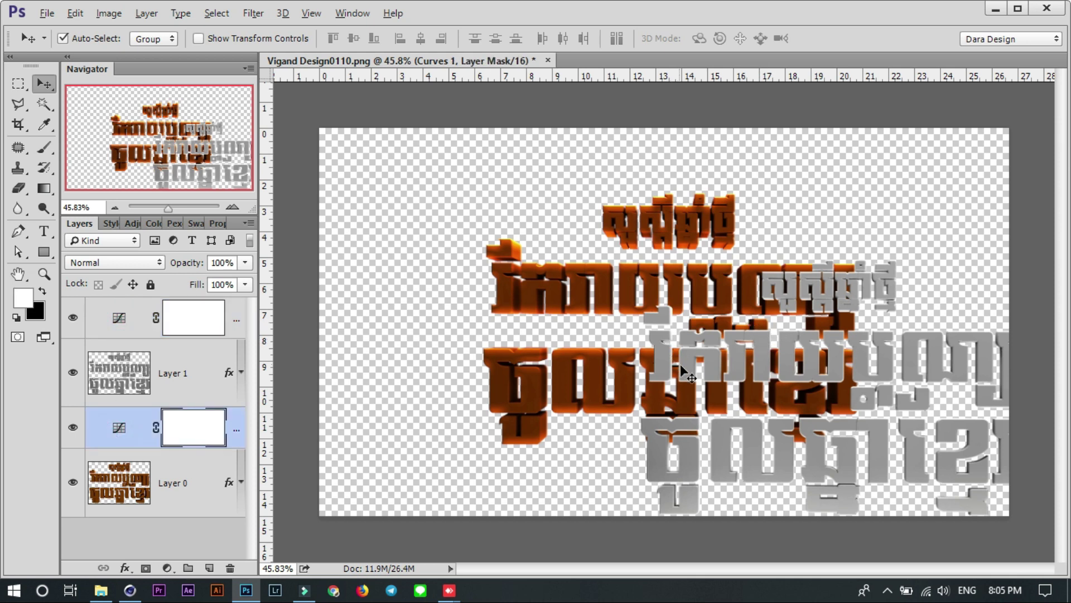
left_click_drag(683, 371, 759, 315)
left_click(617, 296)
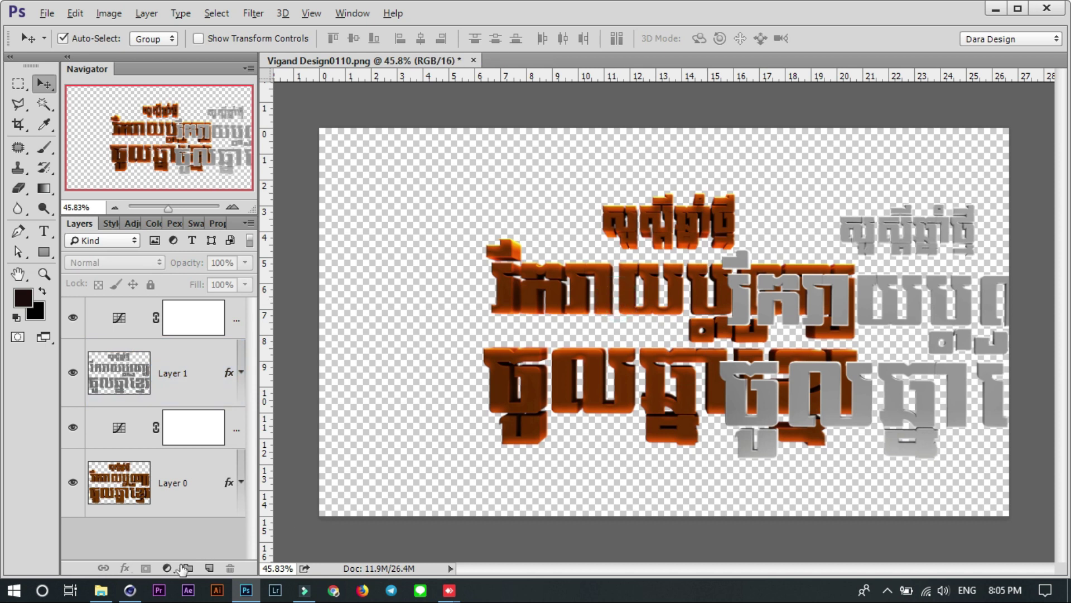
Check Layer 0's layer-effects list, then reselect Layer 1
left_click(167, 494)
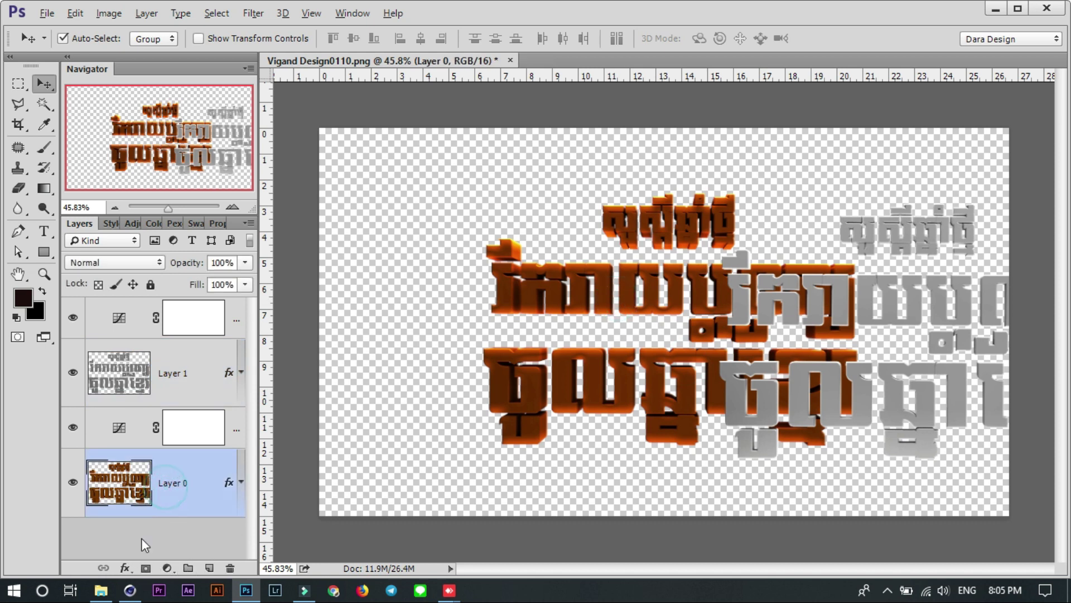
left_click(128, 569)
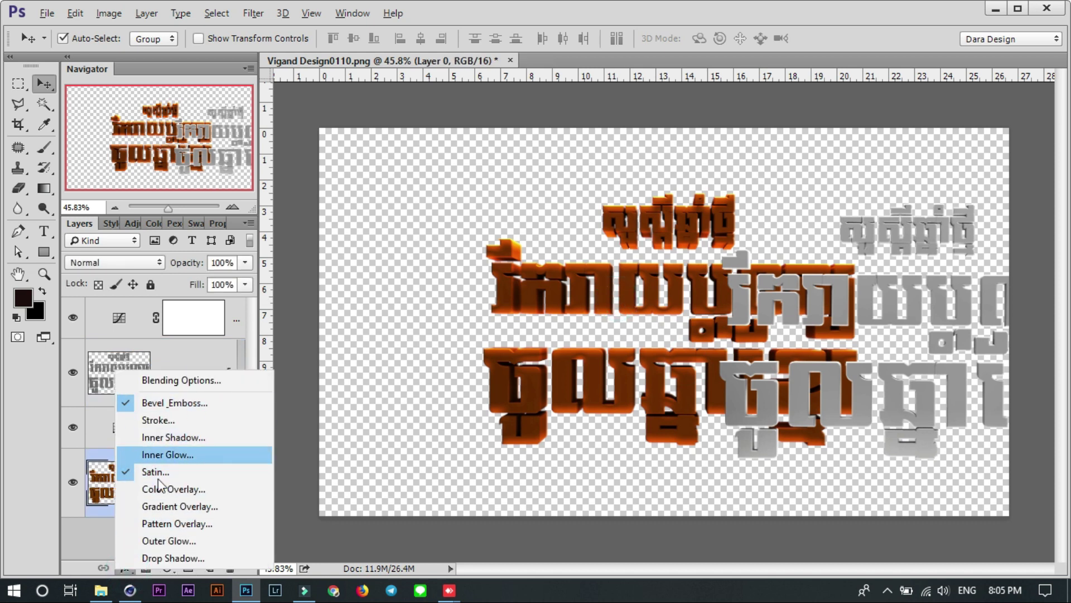
left_click(99, 486)
left_click(127, 378)
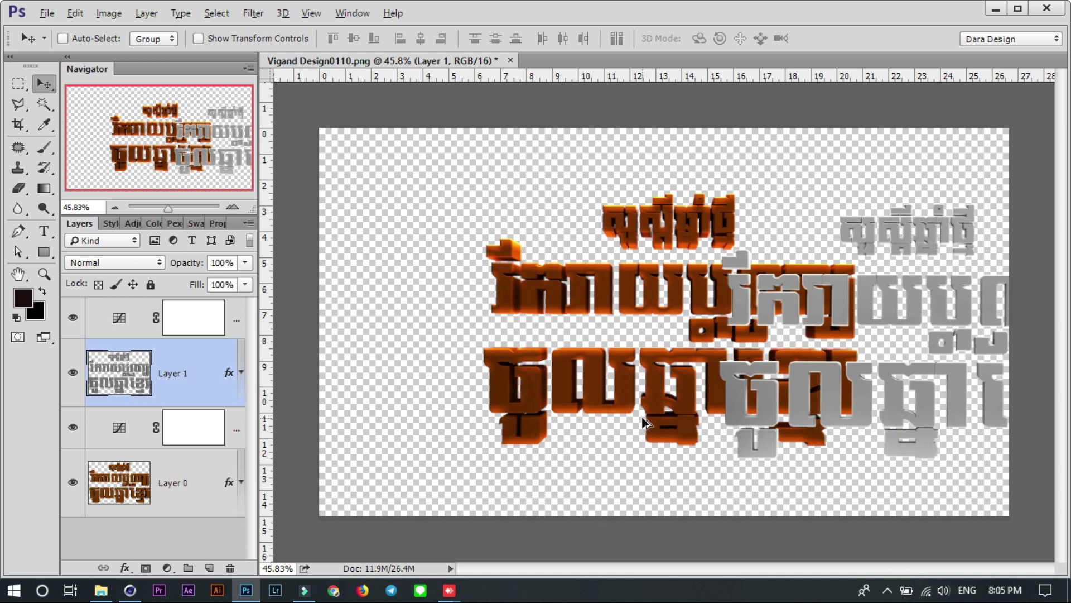
Align the grey Layer 1 render exactly over the orange title, zooming in to check
left_click_drag(647, 424, 569, 480, "ctrl")
key("ctrl+z")
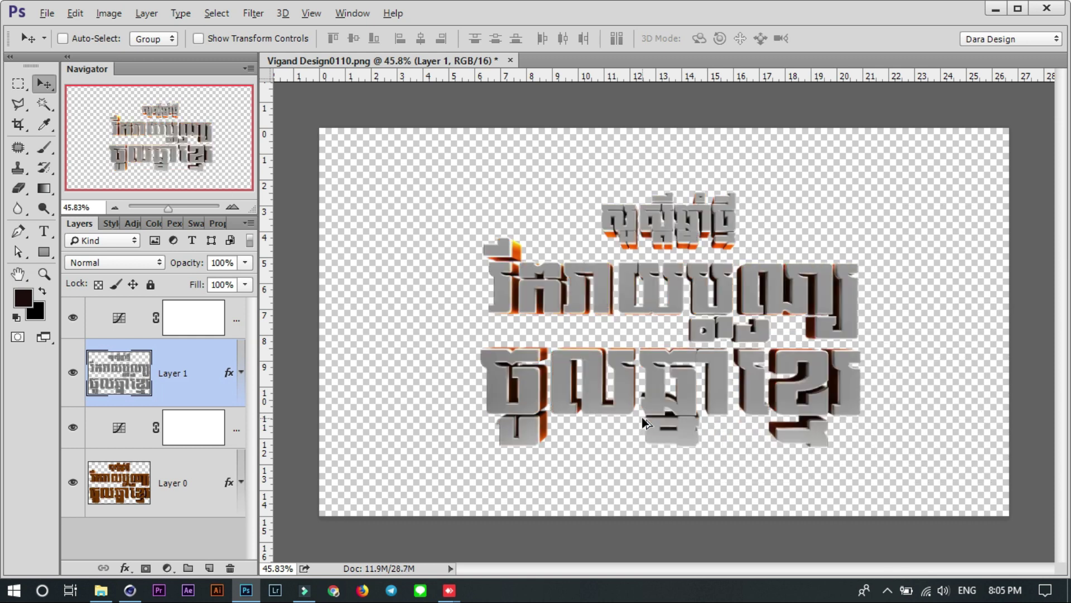
scroll(644, 325, "up", 2, "alt")
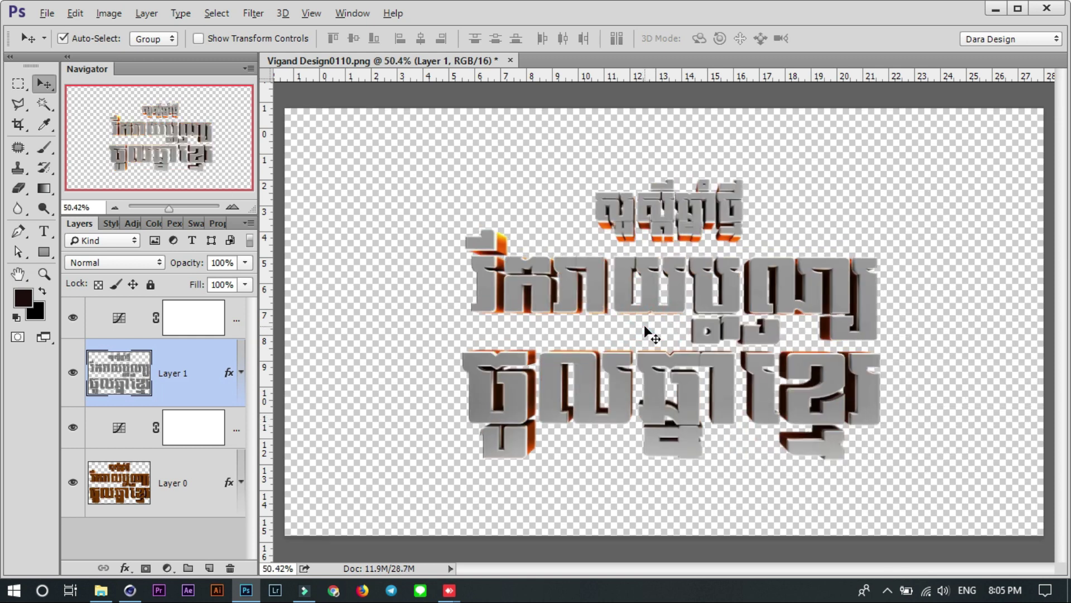
scroll(644, 324, "up", 2, "alt")
scroll(644, 324, "down", 1, "alt")
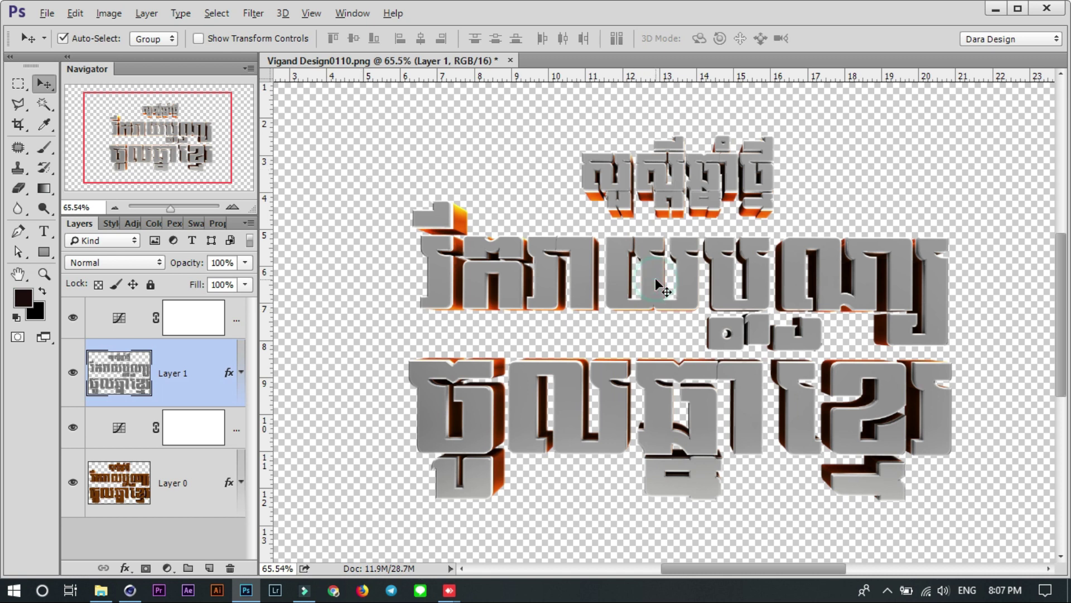
scroll(658, 285, "down", 3, "alt")
Select Layer 1 and Layer 0 together
mouse_move(490, 223)
left_mouse_down()
mouse_move(832, 443)
mouse_move(470, 196)
left_mouse_up()
left_click(761, 371)
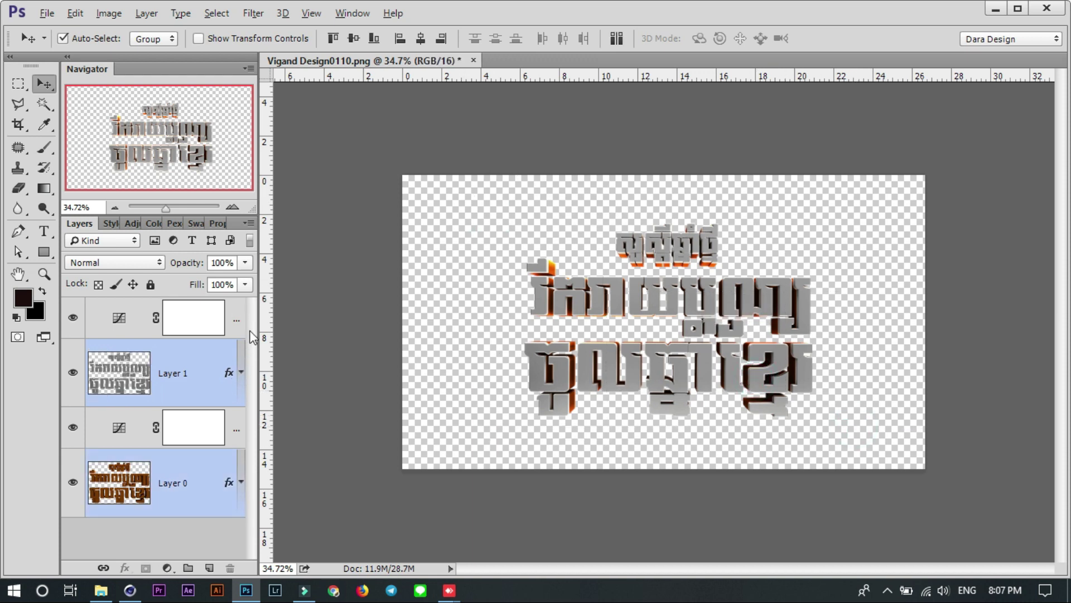
left_click(47, 13)
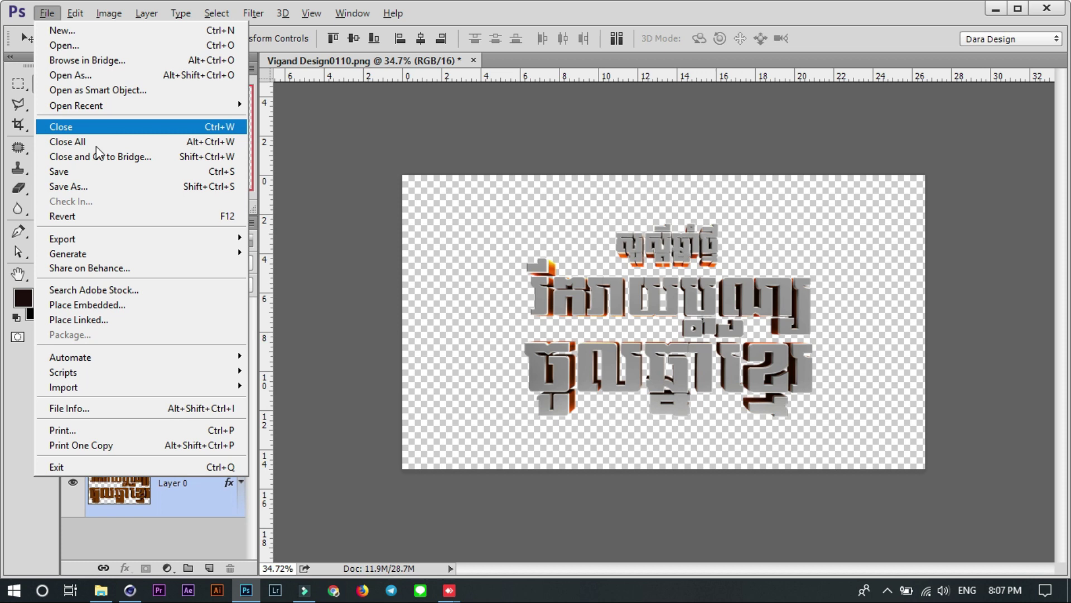
Save the image to the Desktop as layered TIFF Vigand Design0110.tif
left_click(82, 171)
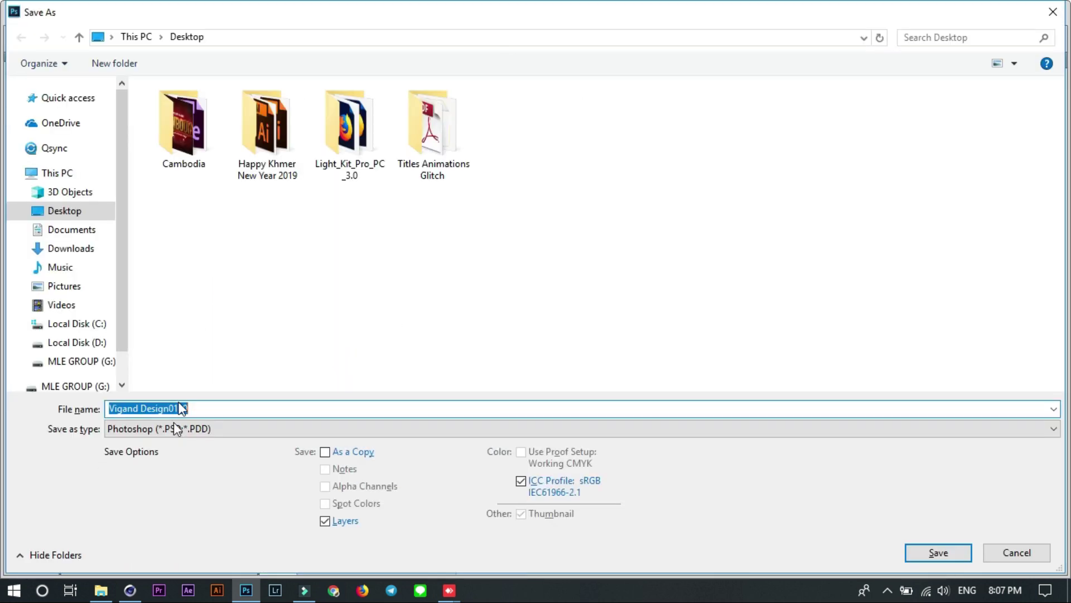
left_click(172, 429)
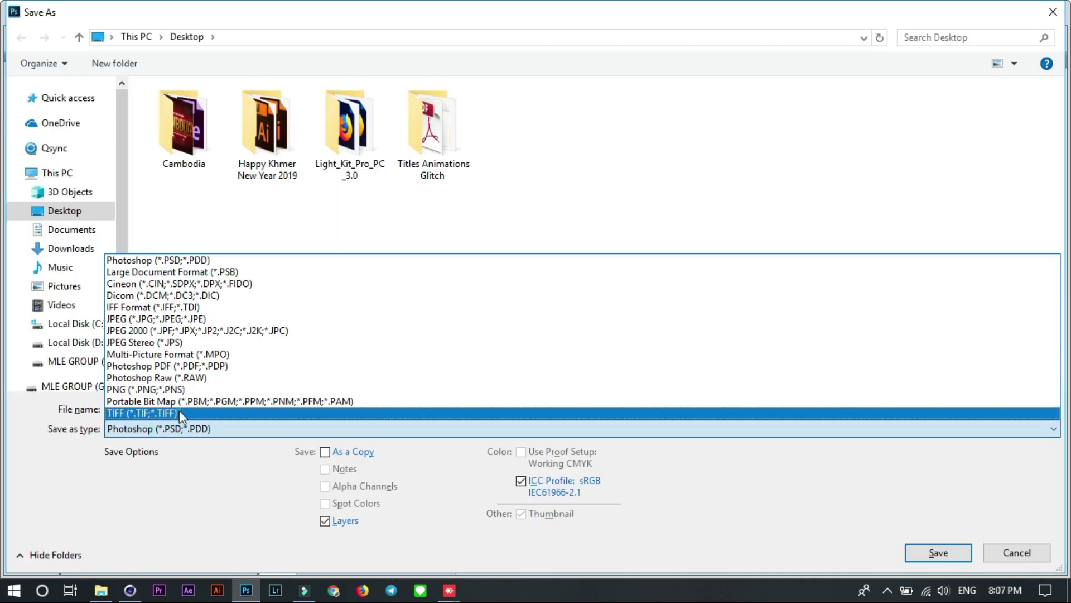
left_click(167, 413)
left_click(62, 212)
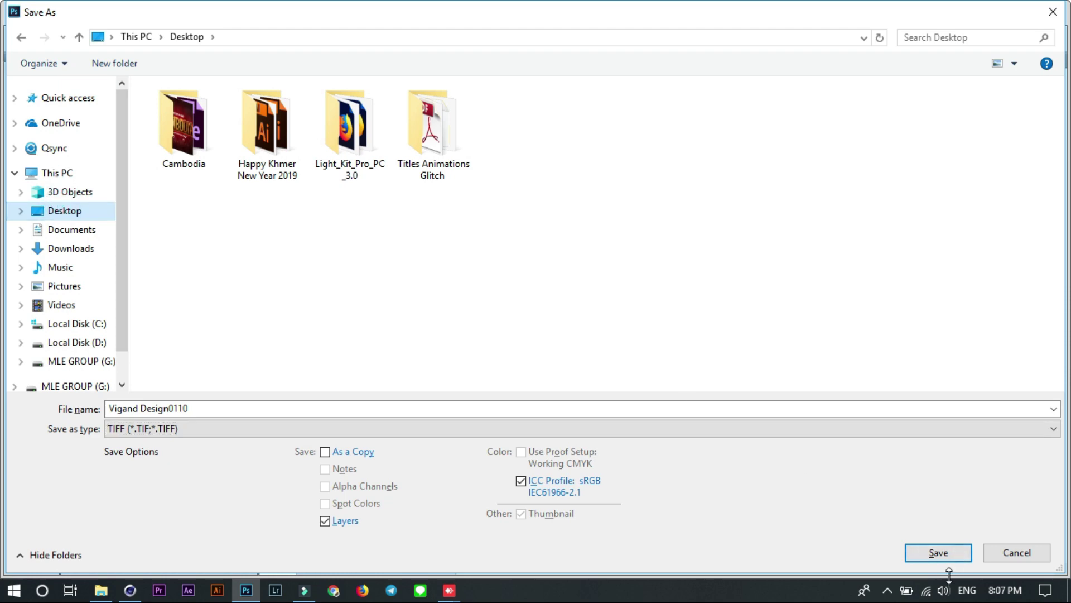
left_click(939, 553)
left_click(719, 150)
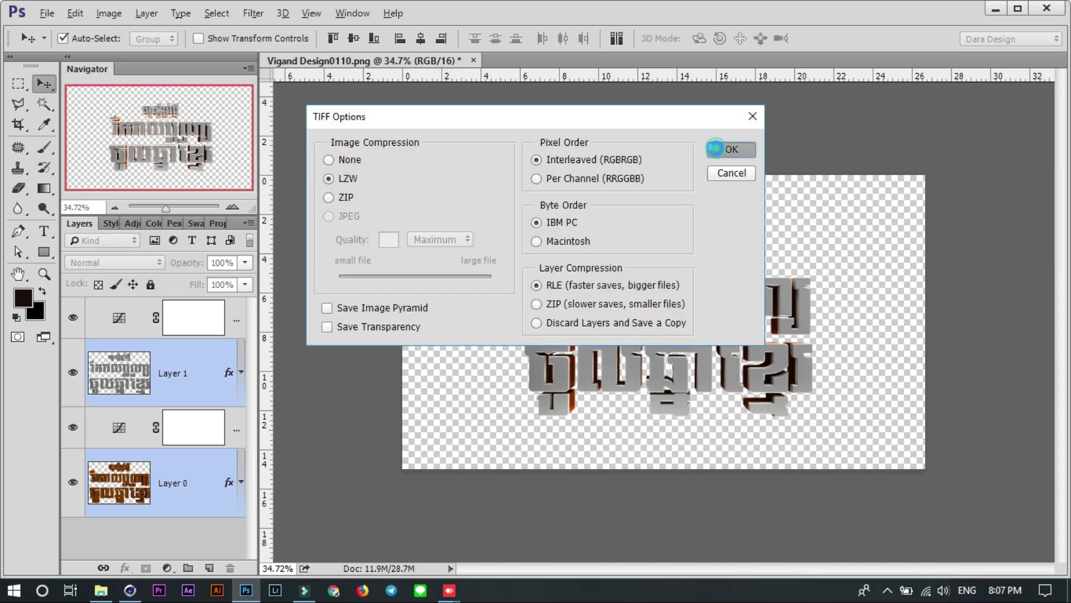
left_click(460, 235)
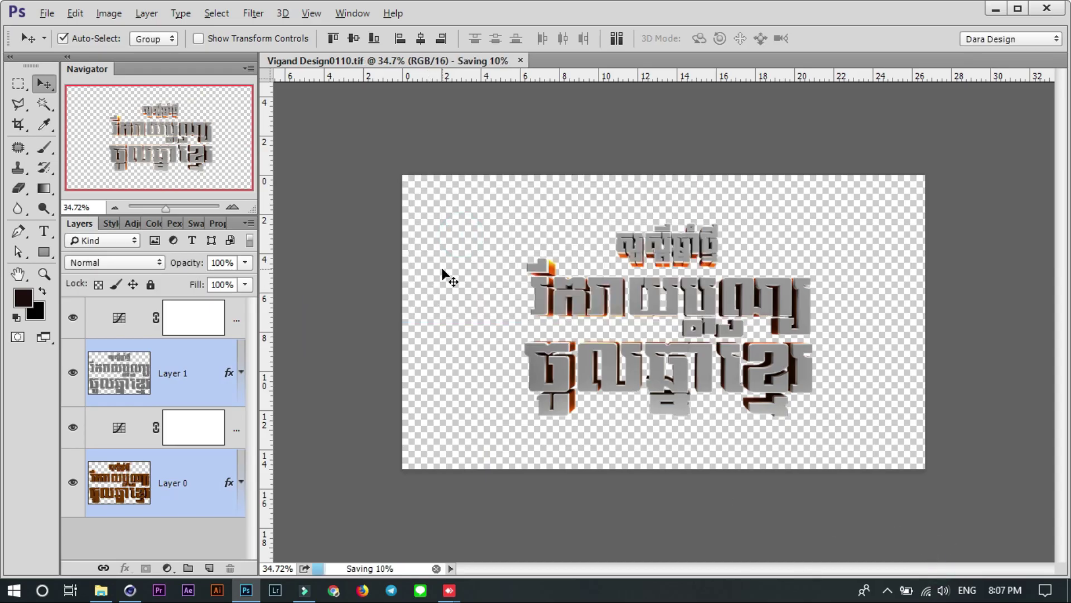
Launch Adobe Illustrator from the taskbar
left_click(217, 590)
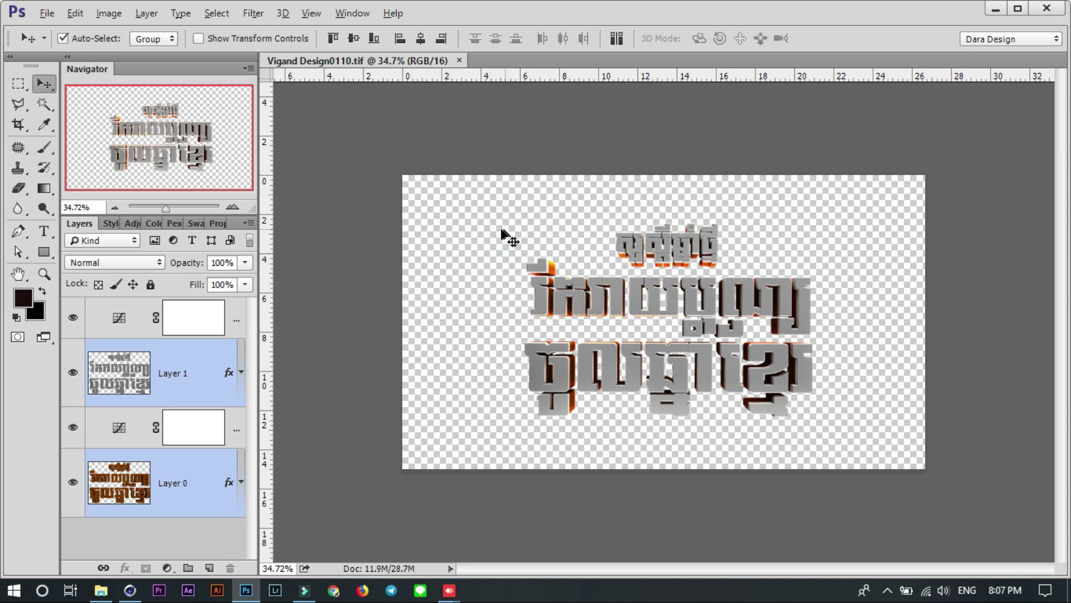
left_click(467, 204)
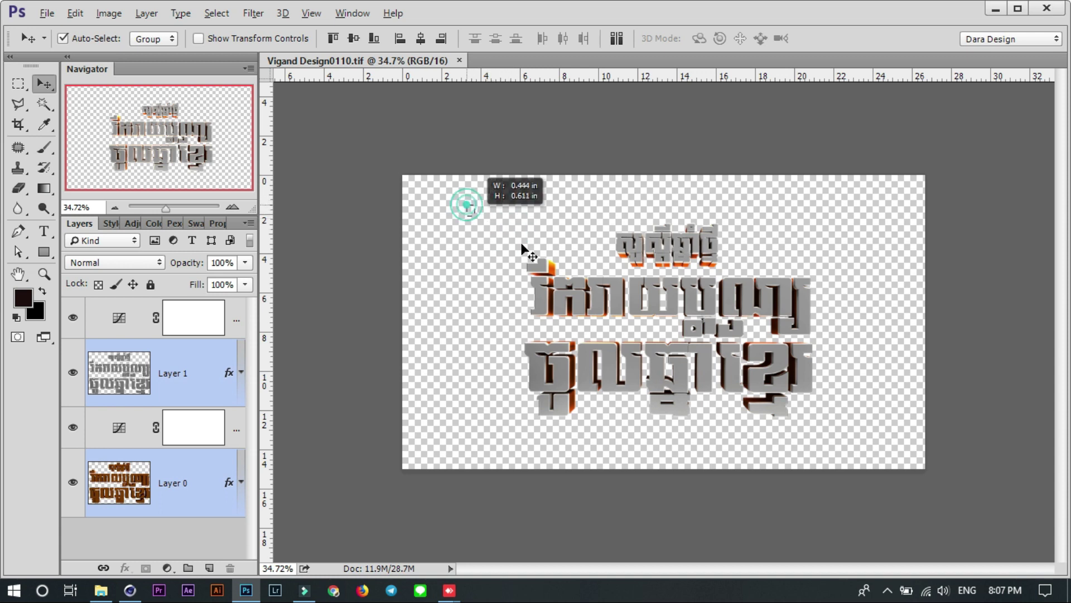
left_click_drag(522, 244, 841, 433)
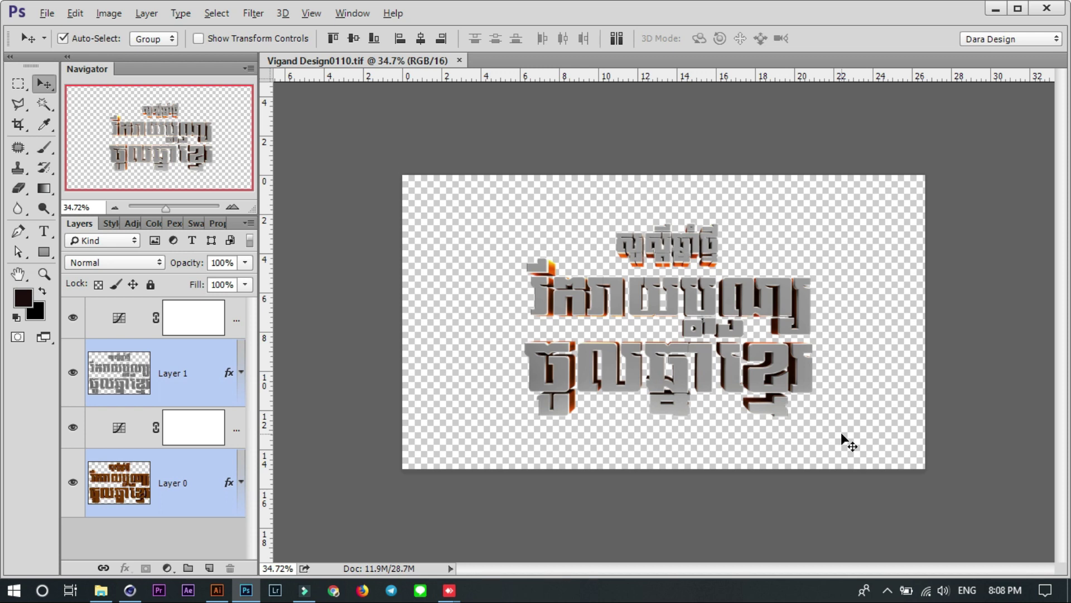
Switch to Cinema 4D, view the title through the scene camera, then bring Illustrator forward
key("alt+Tab")
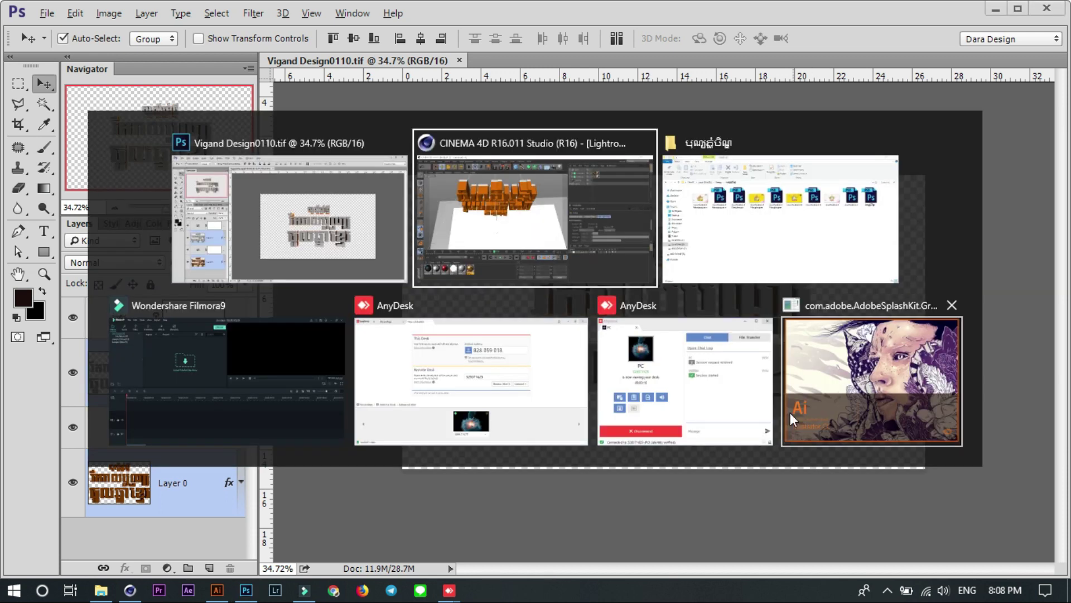
key("Tab")
key("Tab")
key("Tab")
key("Tab")
key("Tab")
key("Tab")
key("Tab")
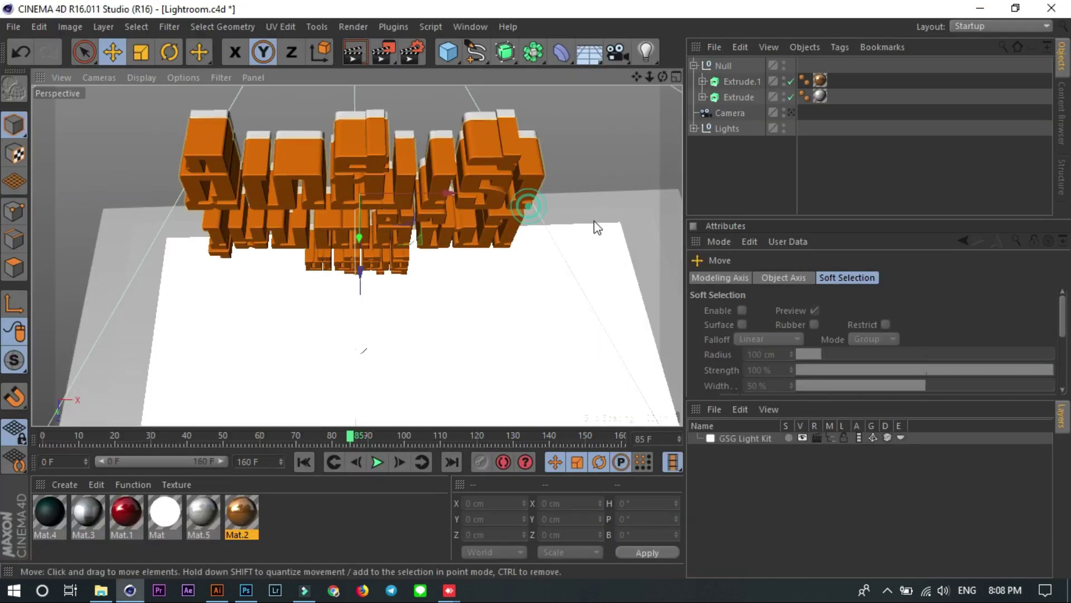
left_click(791, 112)
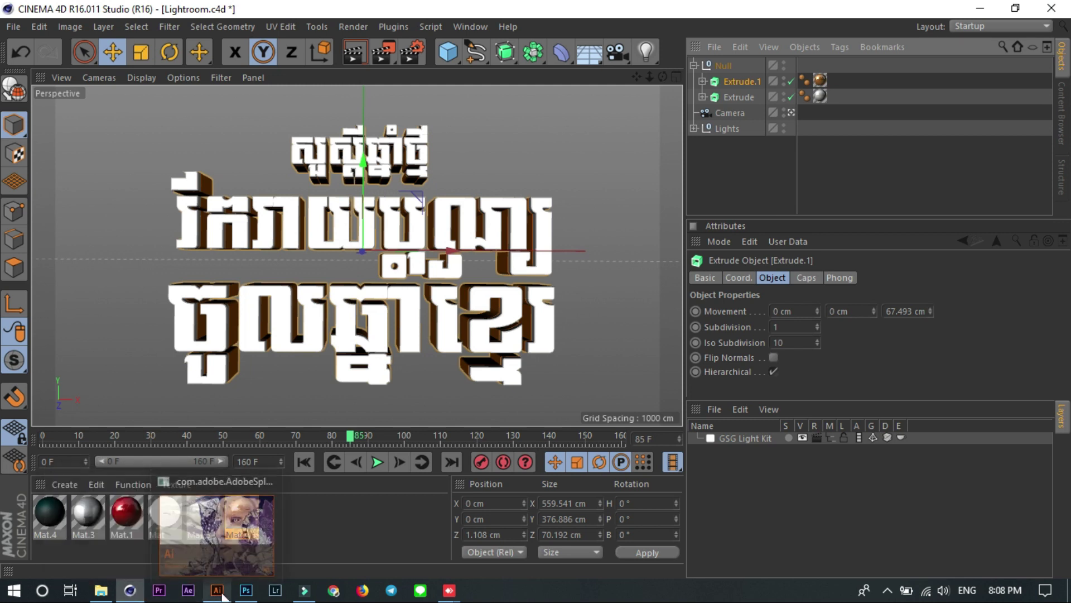
mouse_move(216, 591)
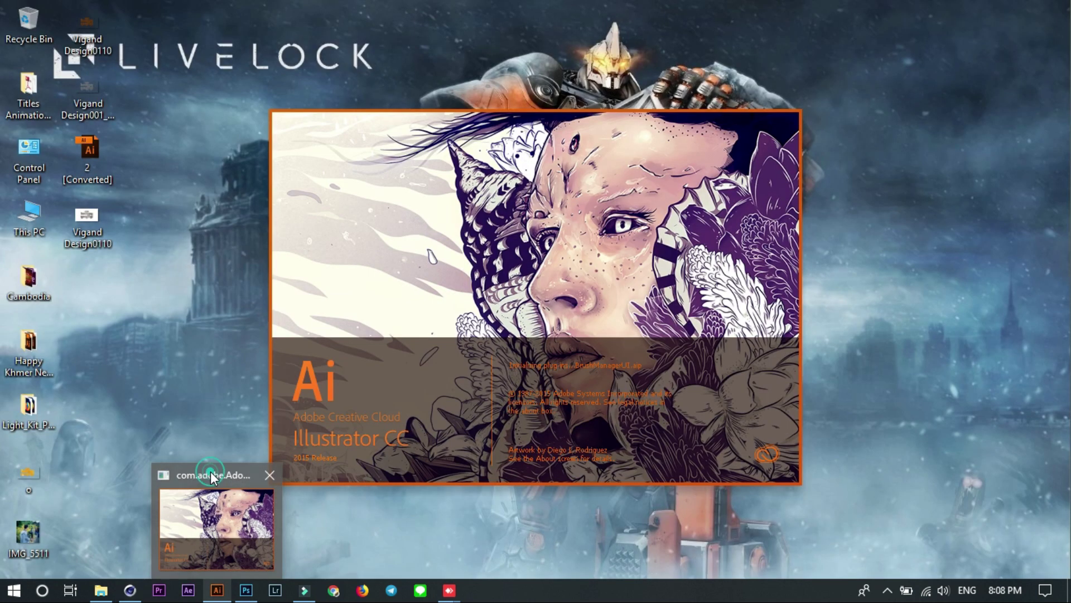
left_click(214, 491)
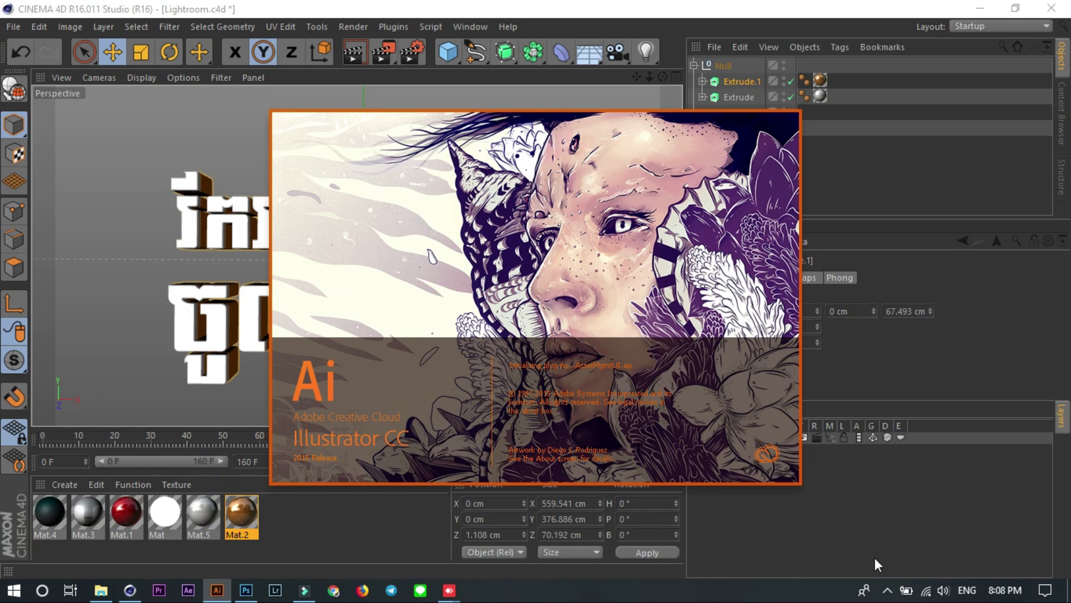
Open Vigand Design0110.tif from the Desktop in Illustrator as a flat 8-bit image
left_click(888, 591)
left_click(888, 591)
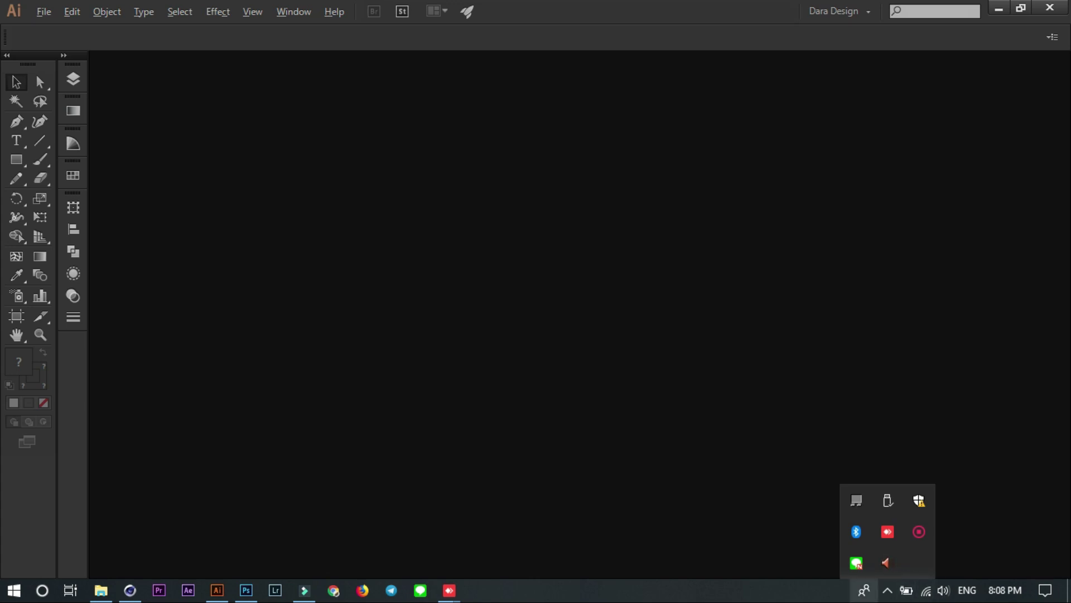
left_click(747, 590)
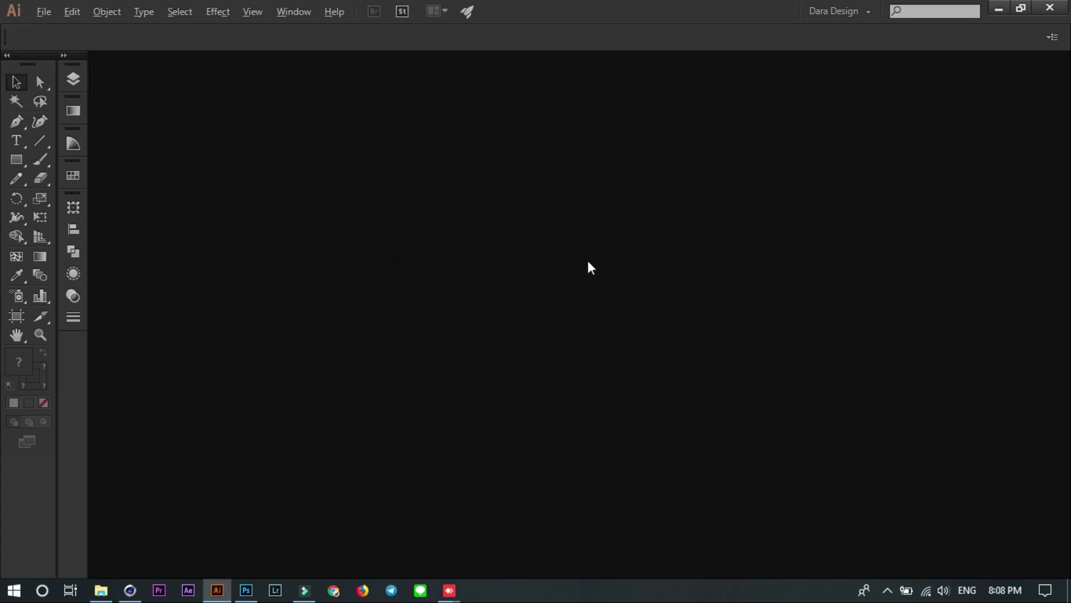
key("ctrl+o")
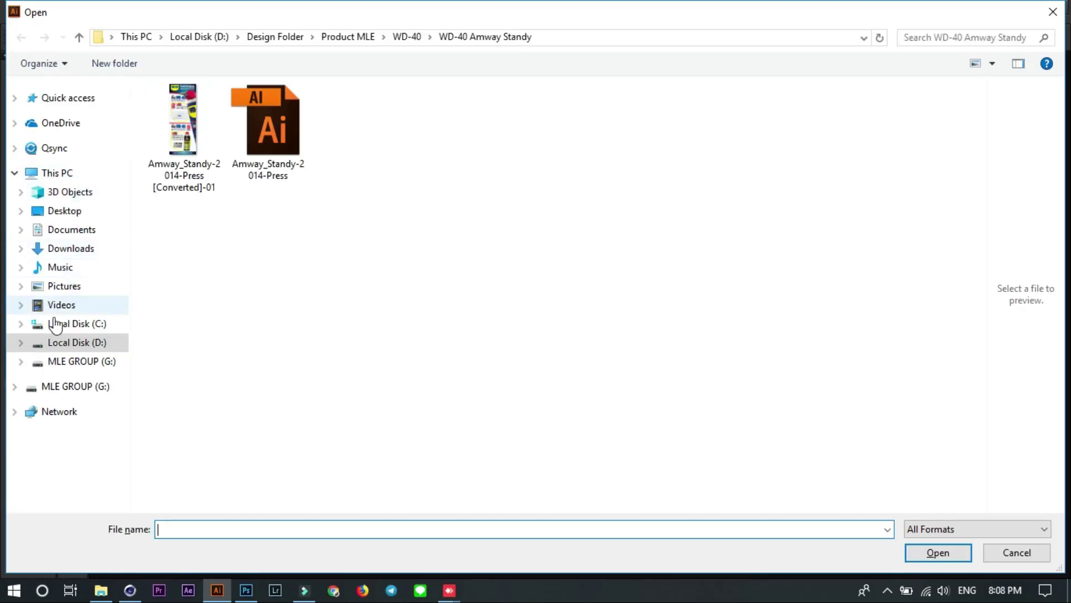
left_click(63, 213)
left_click(773, 227)
left_click(941, 129)
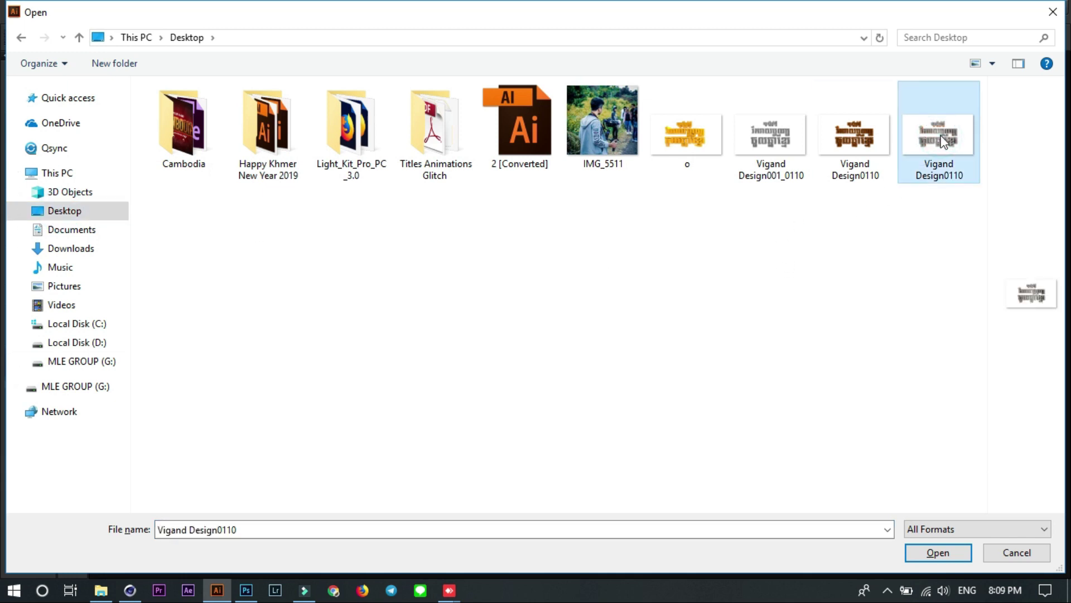
double_click(941, 130)
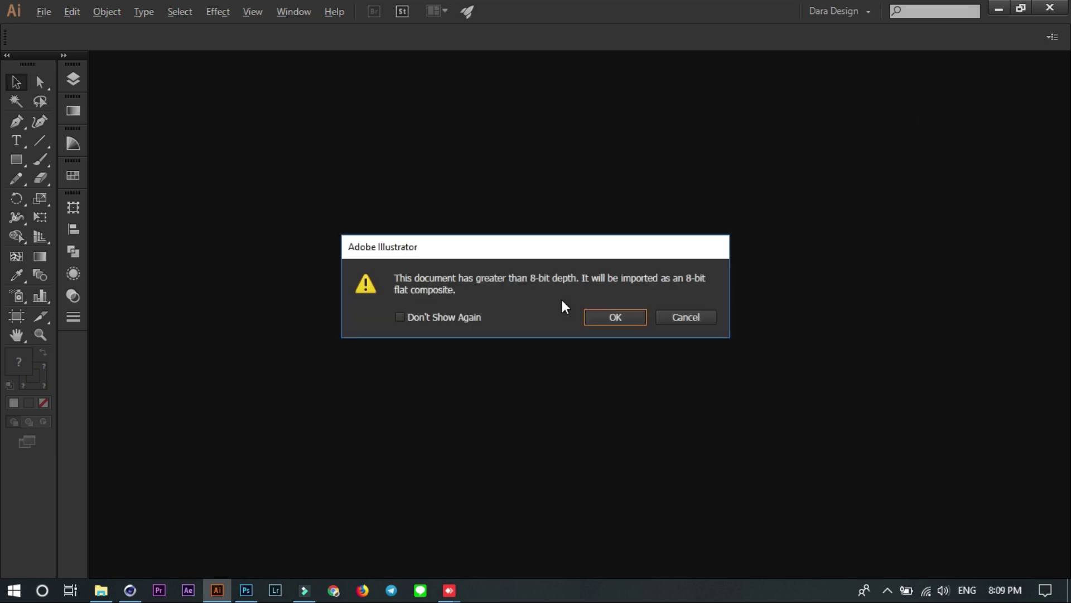
left_click(610, 324)
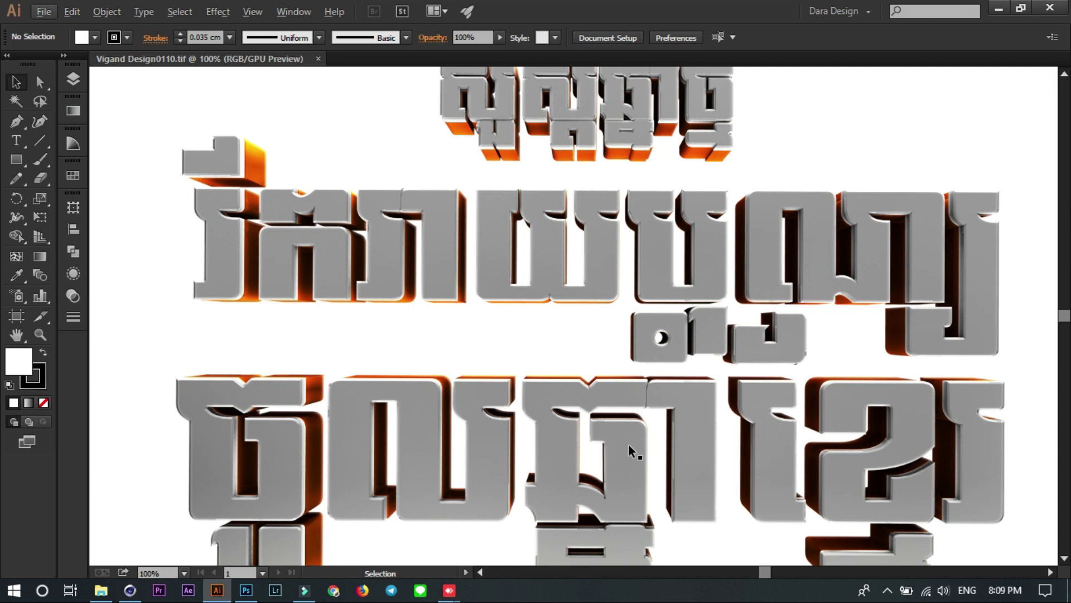
Pan and zoom around the placed title image, then return to Cinema 4D
left_click_drag(642, 430, 684, 352)
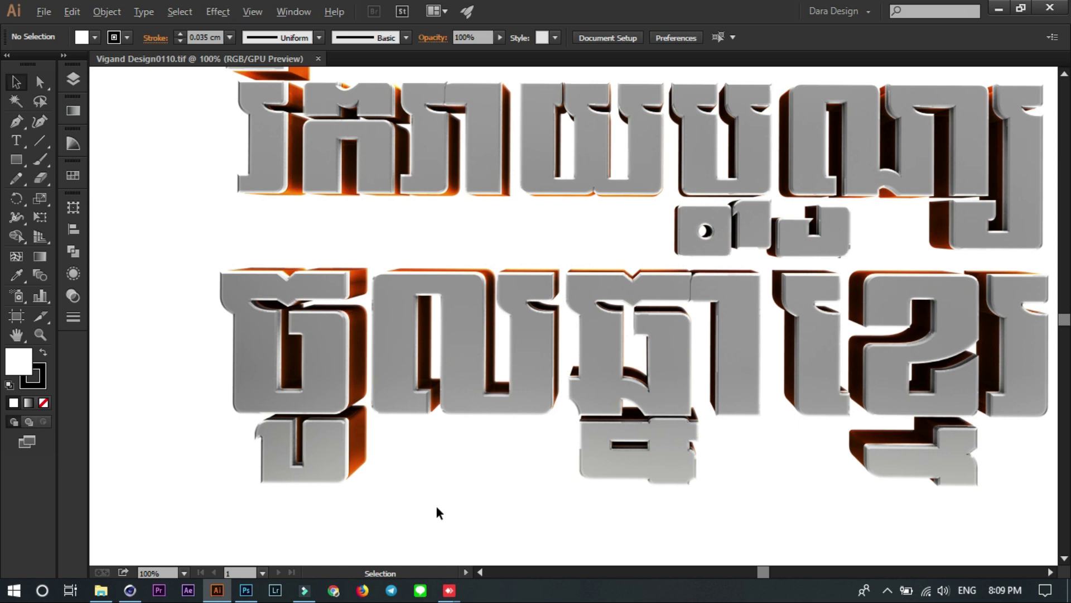
scroll(439, 512, "down", 2, "alt")
scroll(439, 512, "down", 1, "alt")
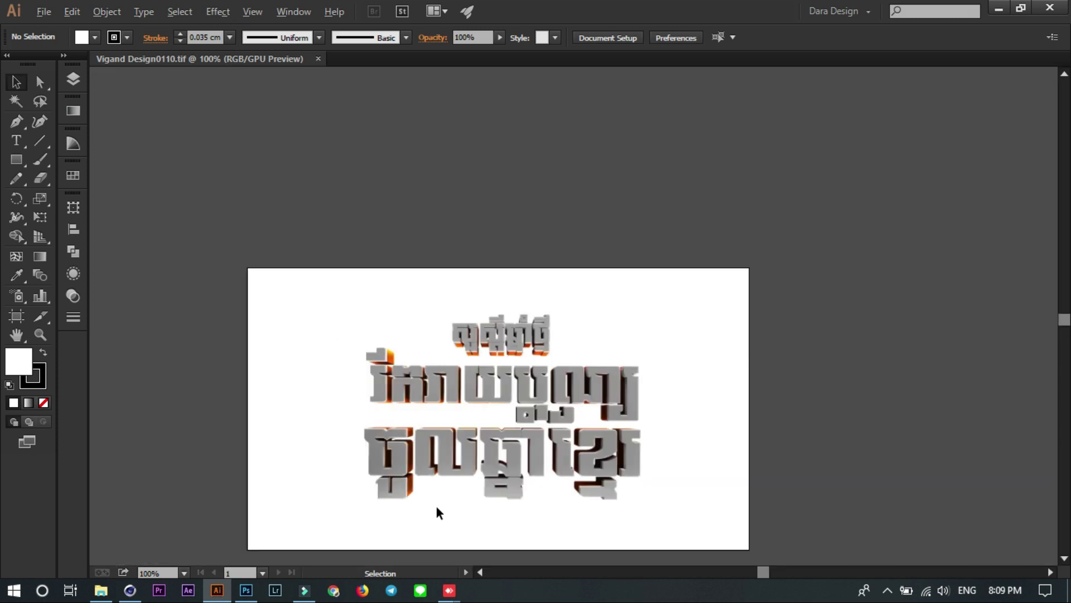
left_click(490, 448)
scroll(636, 383, "down", 3, "alt")
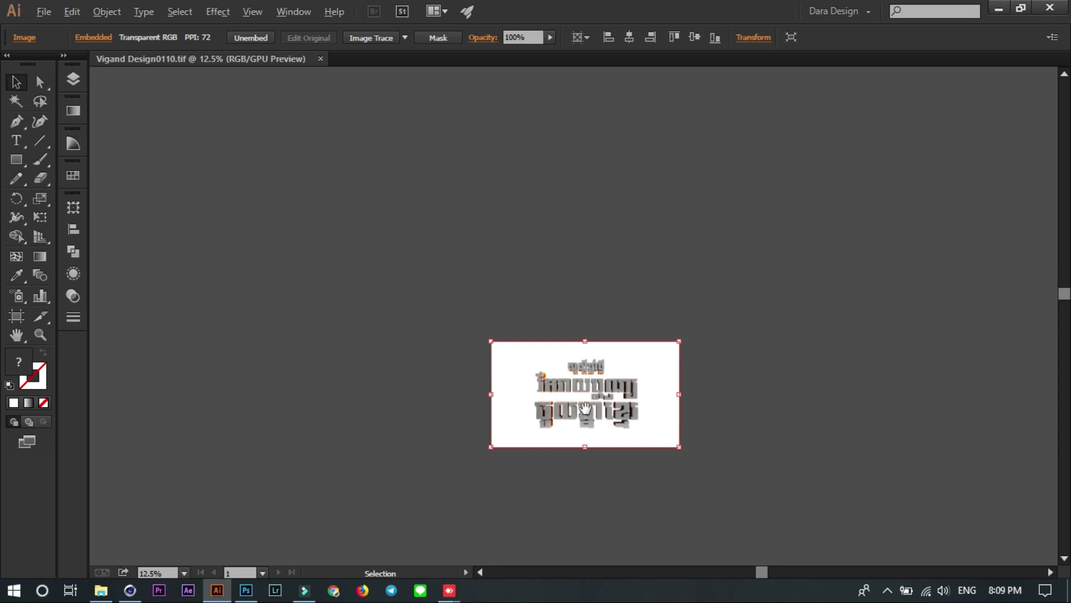
scroll(583, 390, "up", 2, "alt")
left_click_drag(582, 391, 580, 344)
left_click(338, 529)
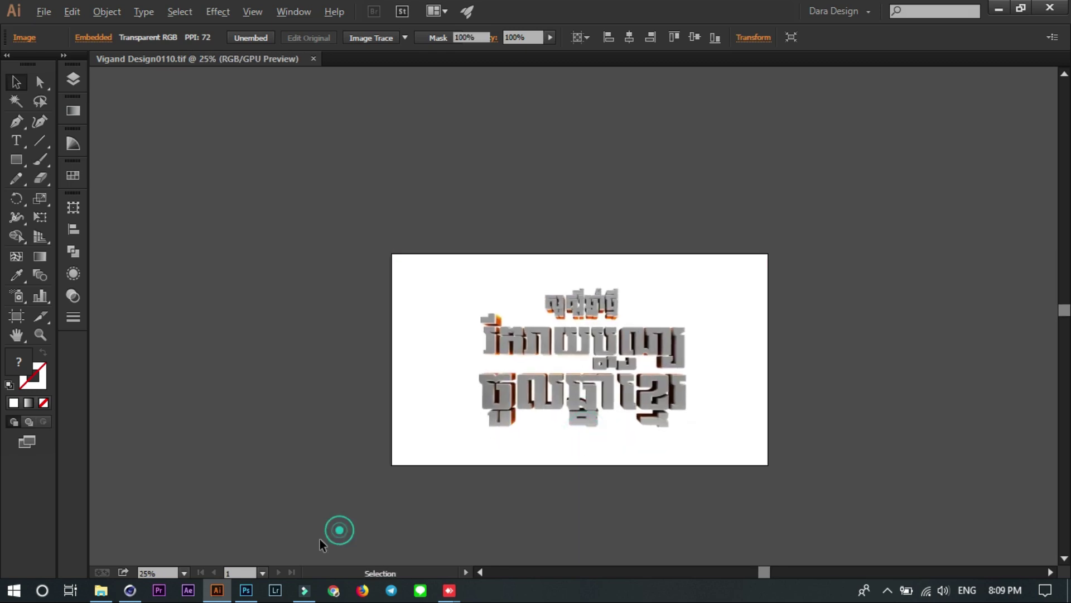
left_click(131, 593)
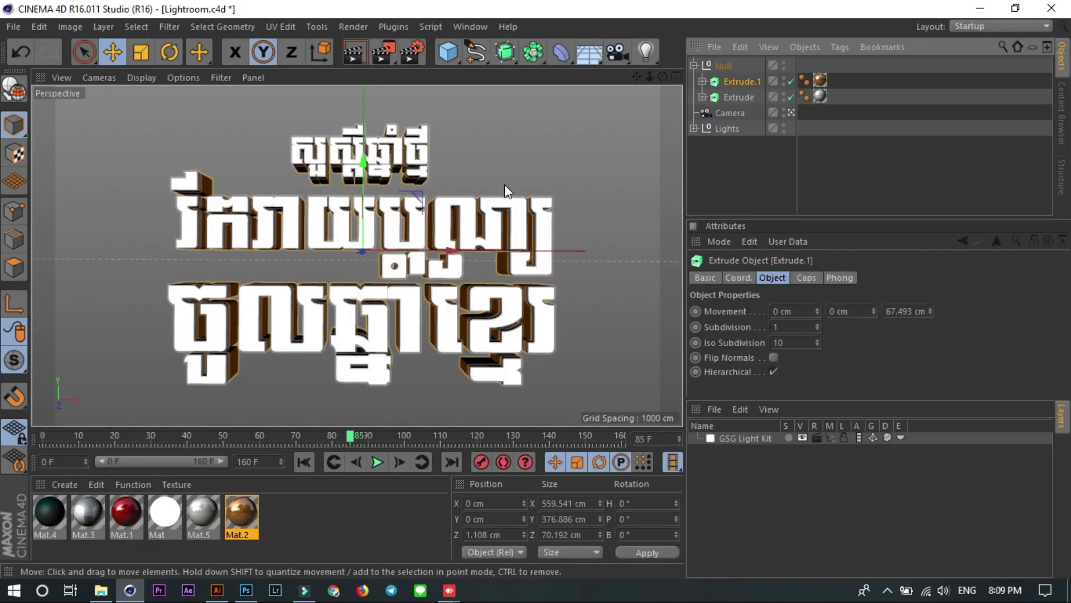
Review the 1920×1080 output resolution and PNG save settings in Render Settings
left_click(410, 50)
left_click(329, 127)
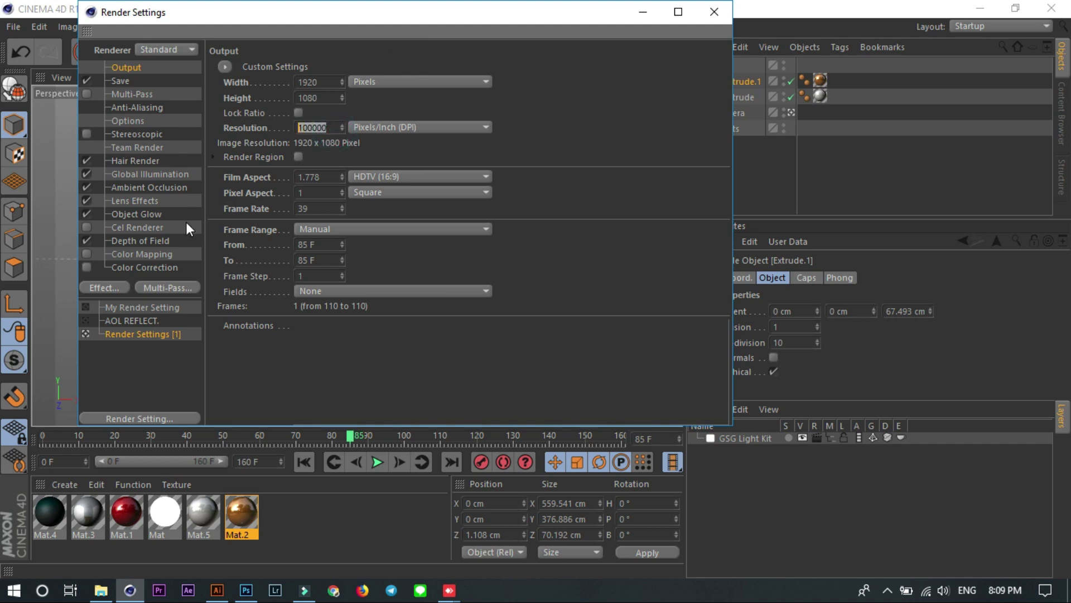
left_click(236, 127)
left_click(123, 82)
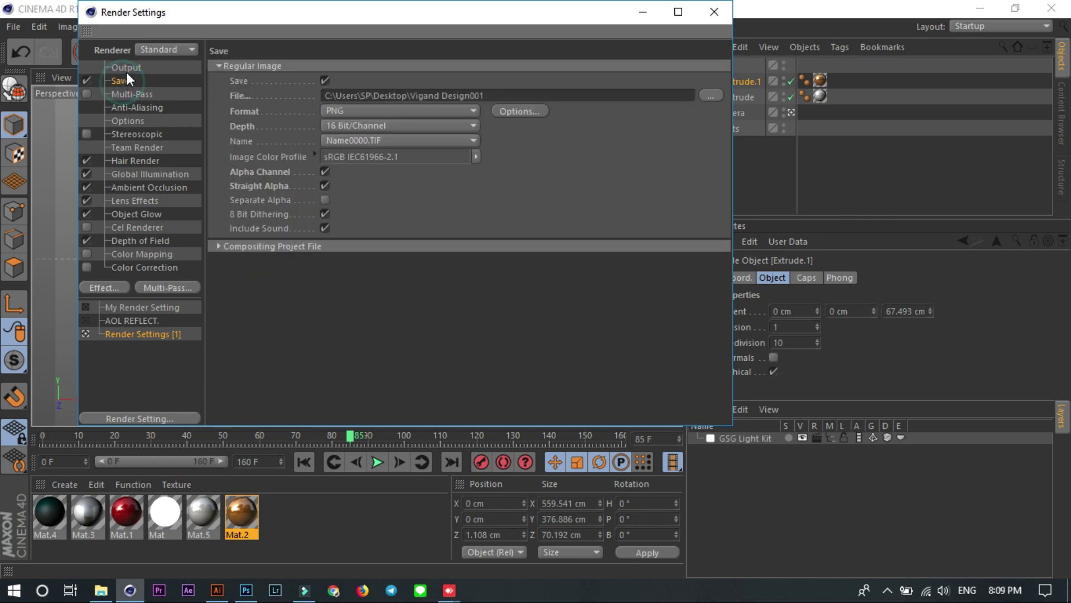
left_click(124, 79)
left_click(127, 69)
left_click(127, 68)
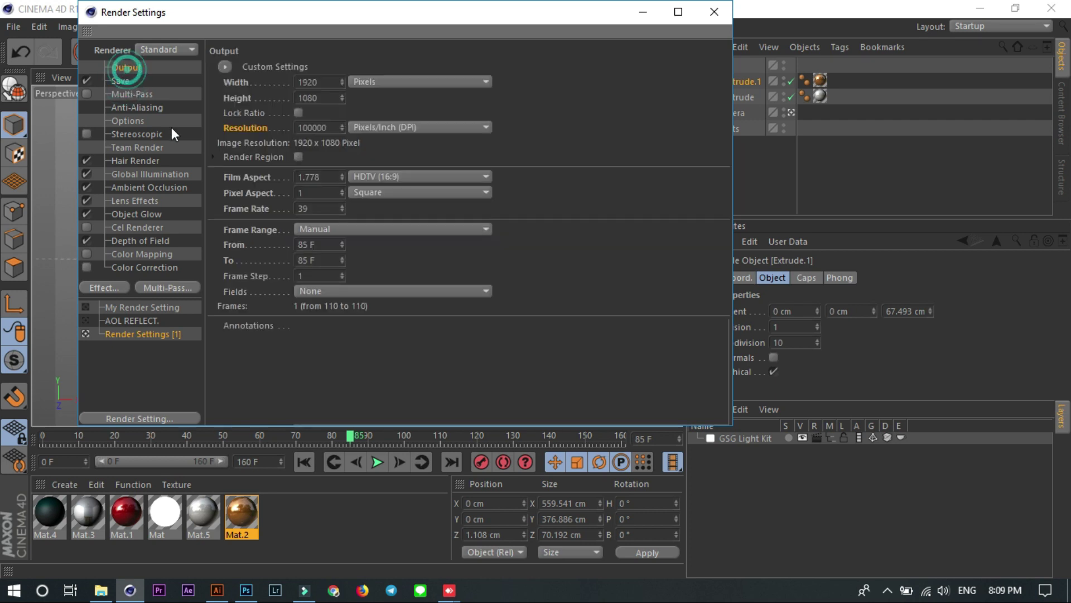
left_click(325, 128)
left_click(329, 126)
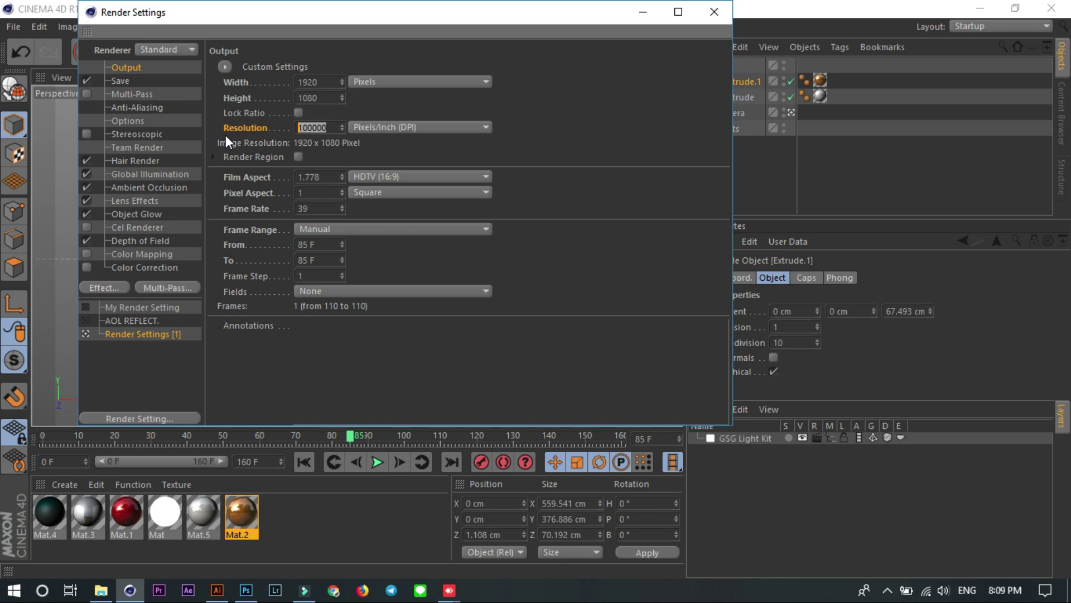
Minimize Render Settings, Cinema 4D and Photoshop to bring File Explorer forward
left_click(639, 21)
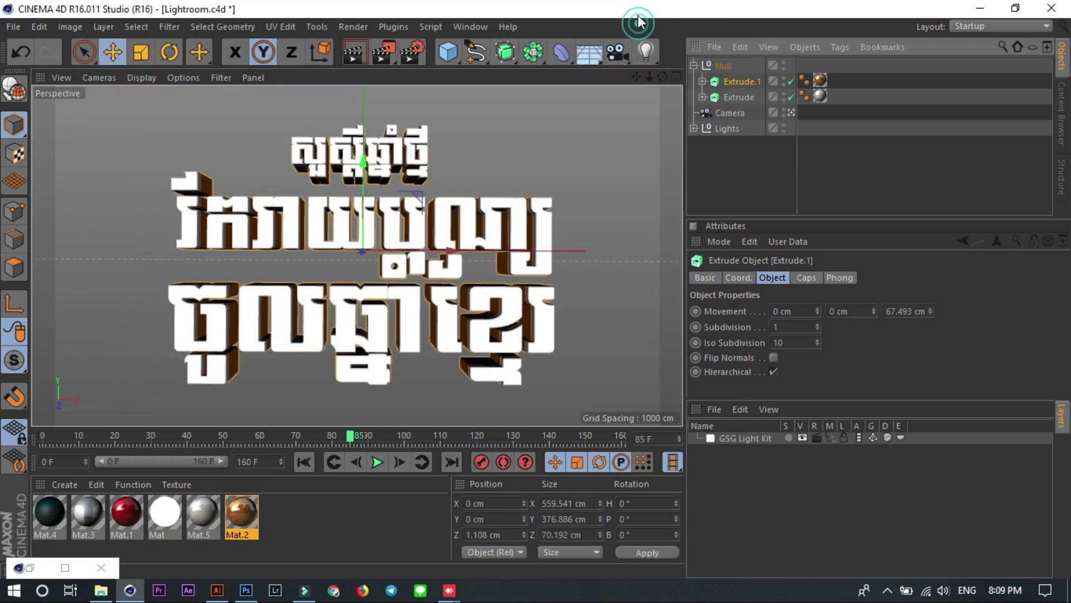
left_click(983, 9)
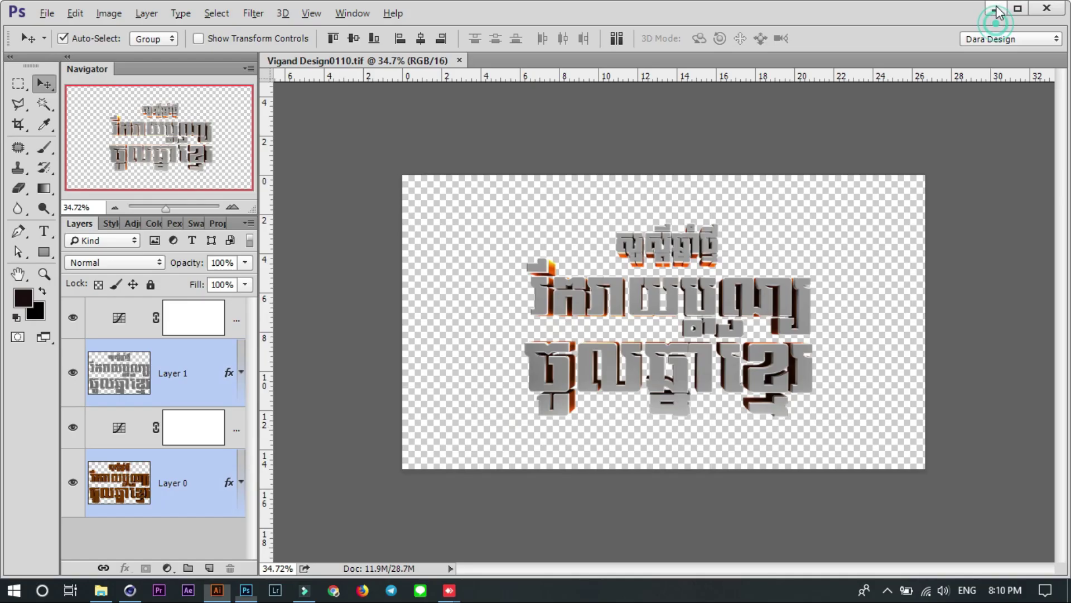
left_click(996, 16)
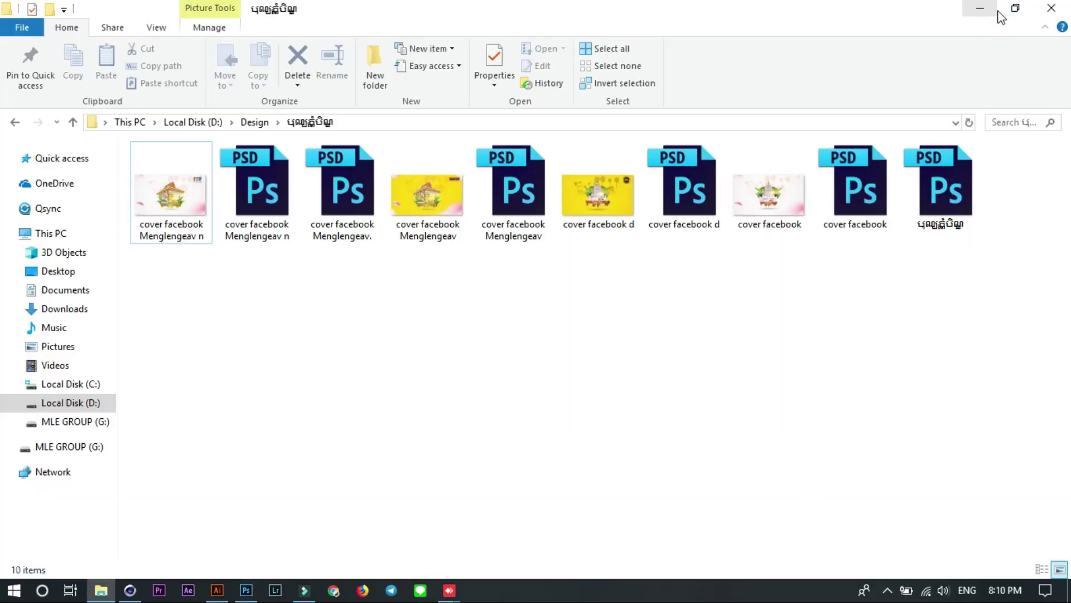
left_click(485, 462)
Minimize the video editor and open the Desktop folder in File Explorer
left_click(304, 589)
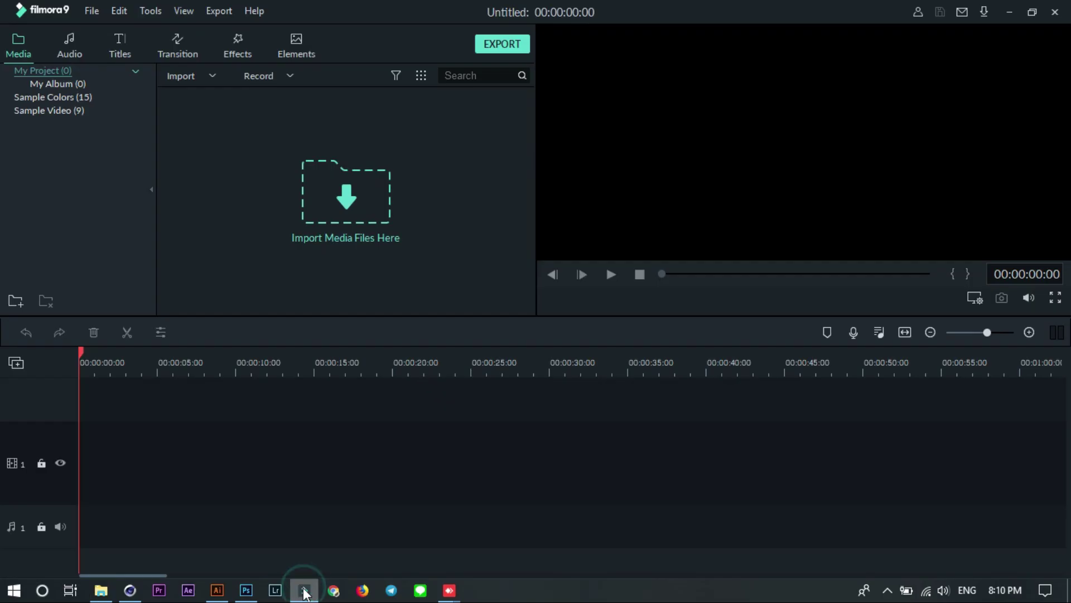
left_click(303, 585)
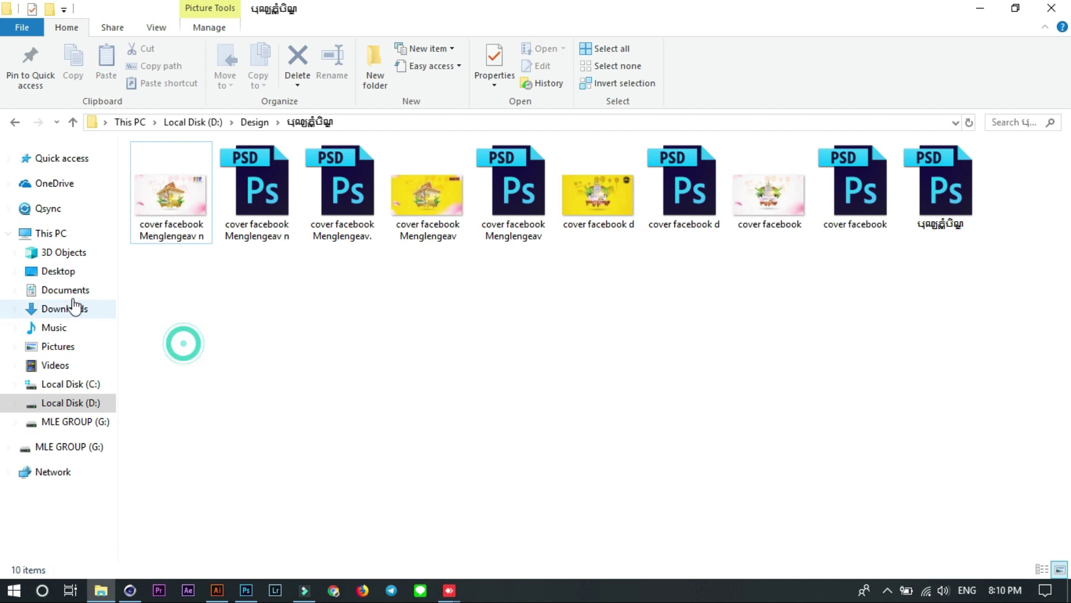
left_click(52, 272)
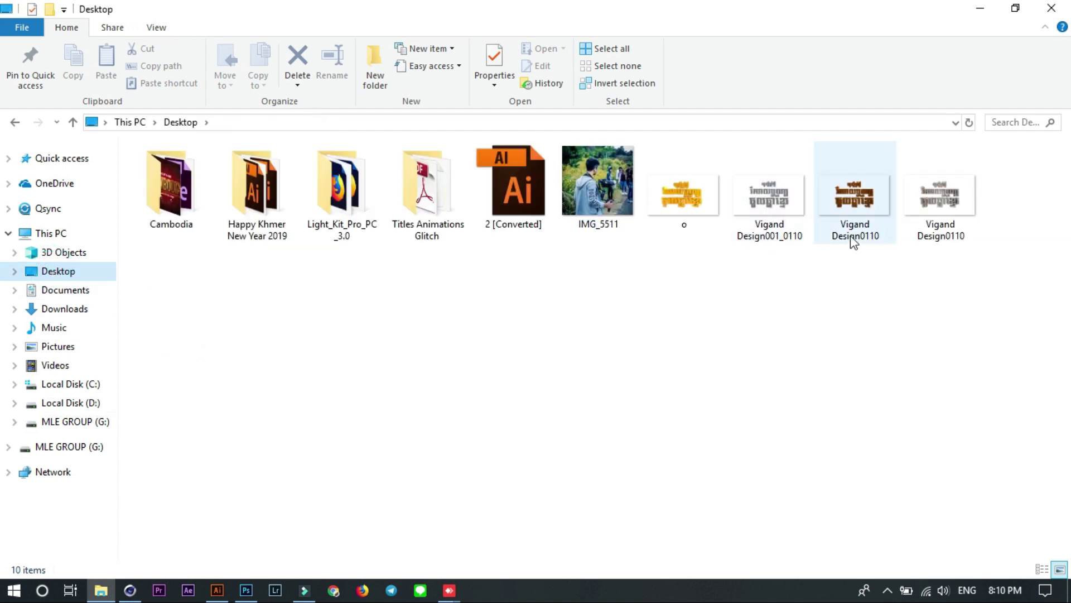
Check the file size of Vigand Design001_0110 in its Properties window
left_click(844, 191)
left_click(763, 215)
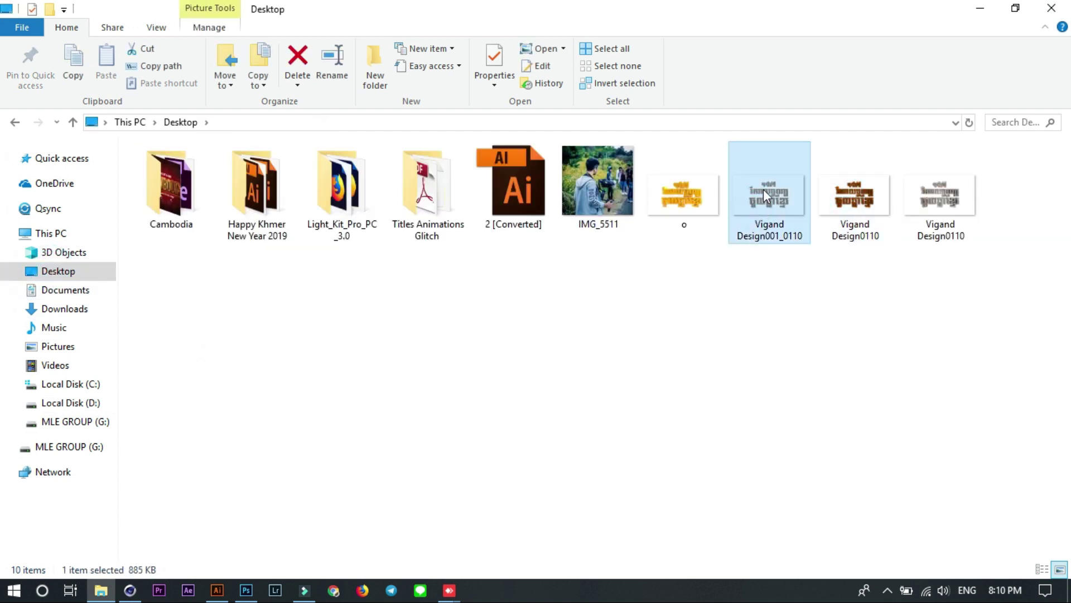
right_click(763, 214)
left_click(794, 567)
left_click(842, 345)
left_click_drag(964, 175, 585, 148)
left_click(661, 156)
Check the file size of Vigand Design0110 (1.04 MB) in its Properties window
left_click(857, 201)
right_click(856, 200)
left_click(847, 565)
mouse_move(860, 347)
left_mouse_down()
mouse_move(887, 347)
mouse_move(856, 346)
left_mouse_up()
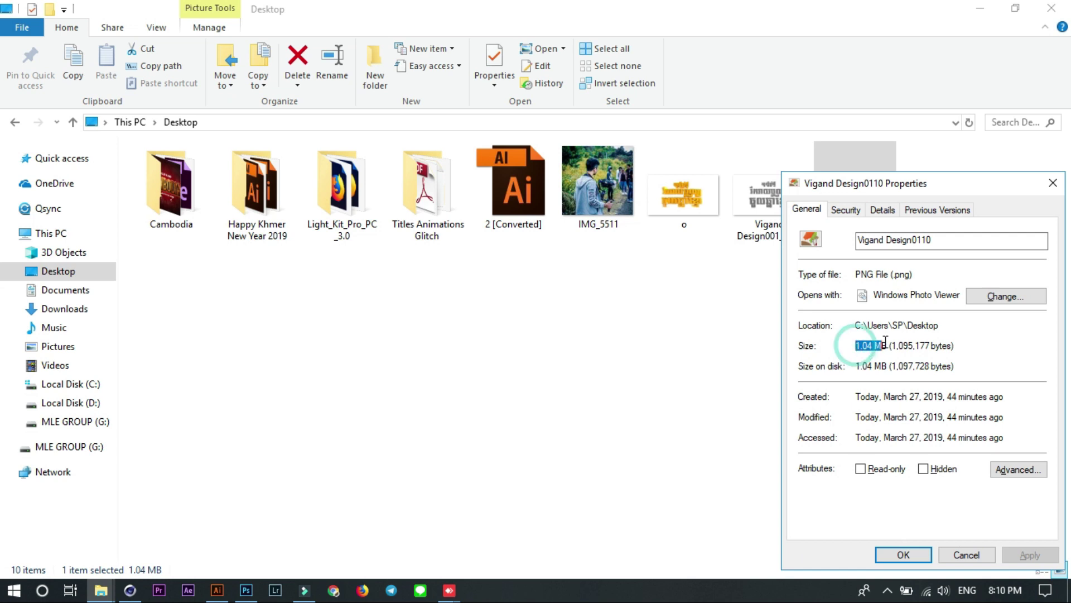
left_click_drag(893, 188, 525, 129)
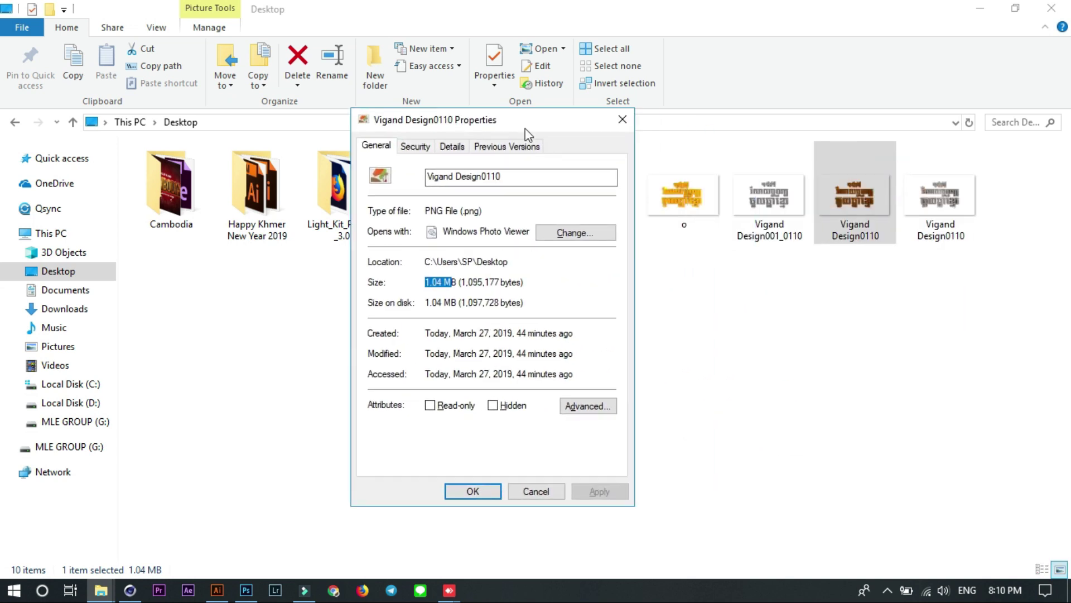
left_click(622, 120)
Select both Vigand Design renders, then the rightmost Vigand Design0110 file, and leave File Explorer
left_click_drag(855, 269, 765, 196)
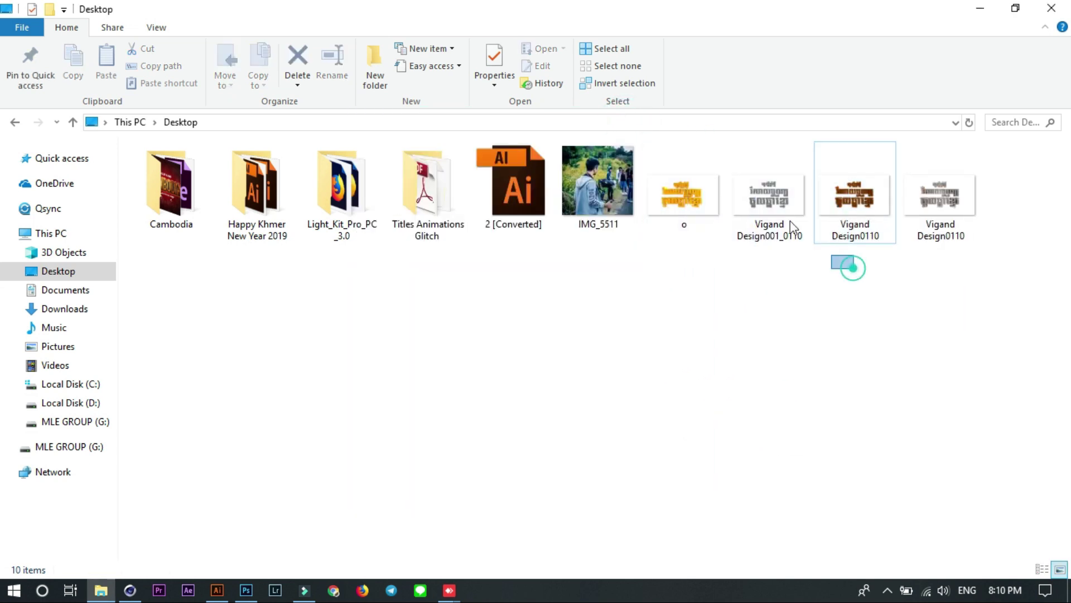
left_click_drag(870, 267, 737, 172)
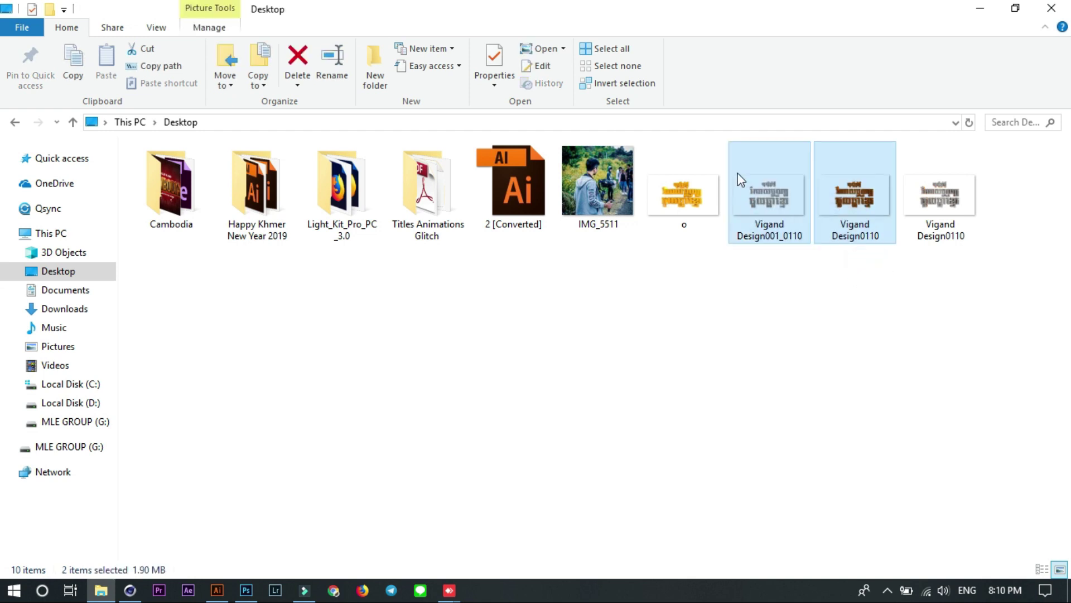
mouse_move(768, 195)
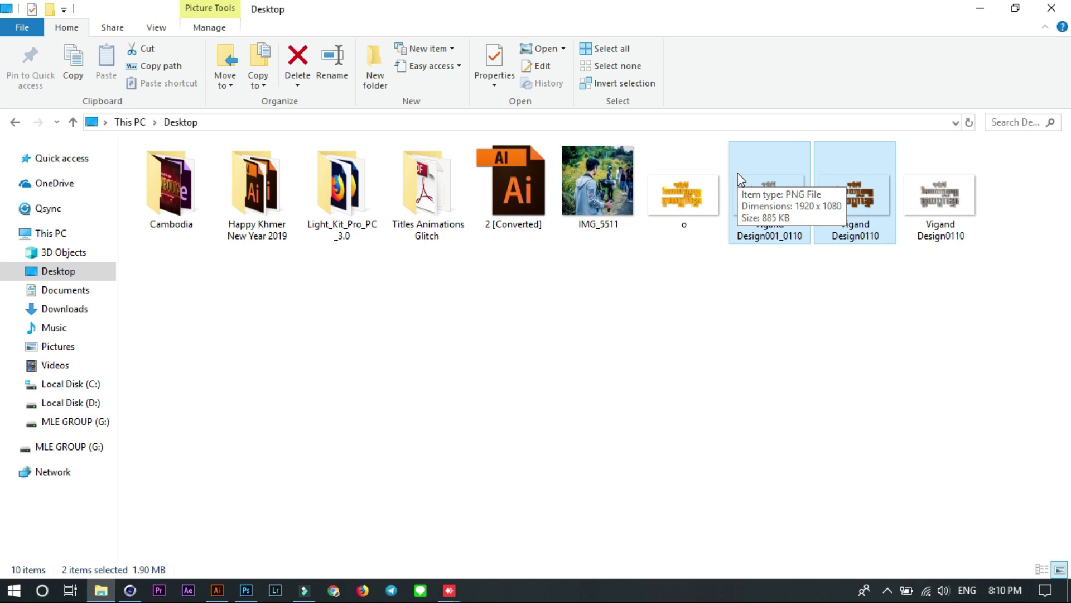
left_click(932, 206)
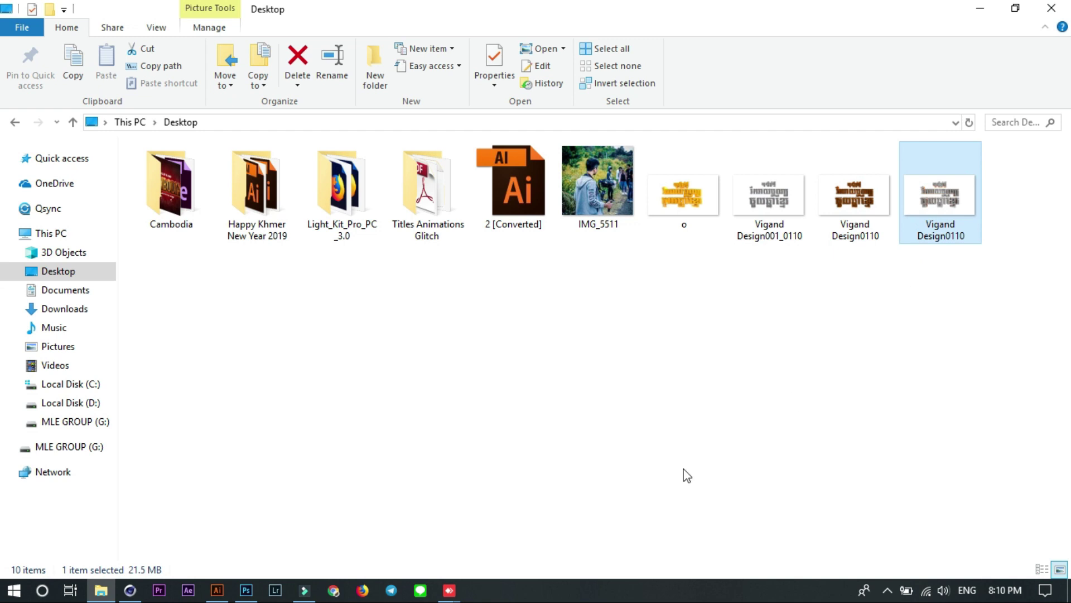
left_click(390, 464)
Bring Cinema 4D forward and close its Render Settings window to reveal the Khmer title scene
left_click(131, 590)
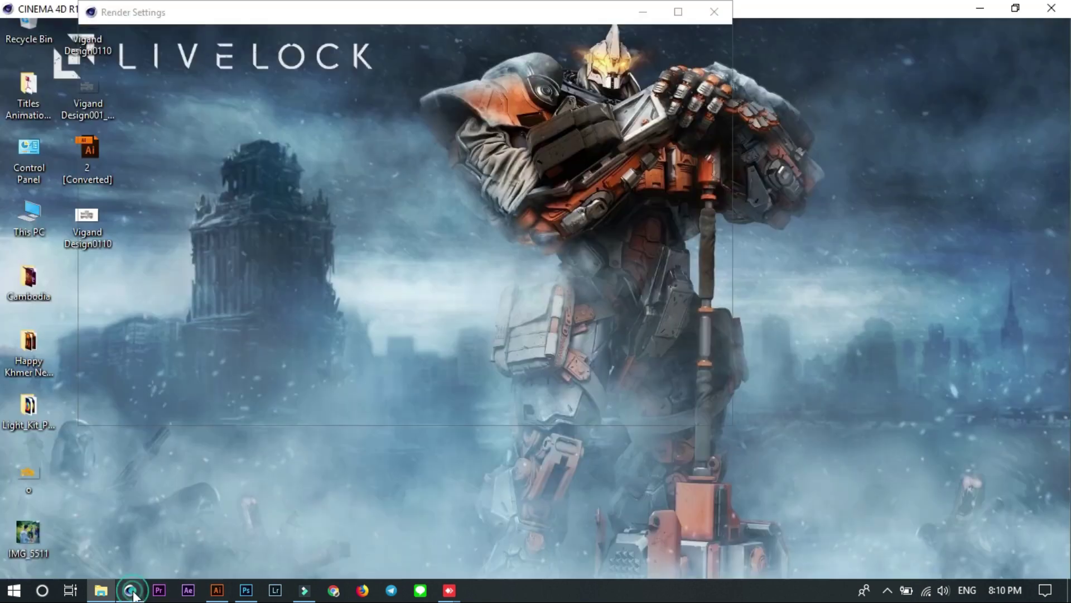
left_click(713, 12)
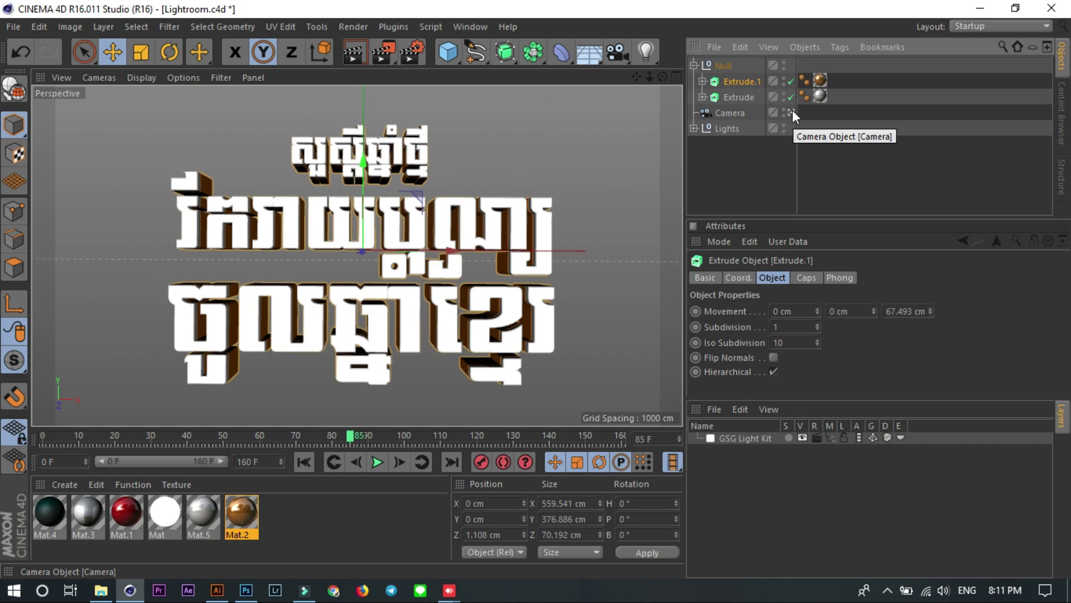
left_click(217, 590)
View the placed Vigand Design0110 render at 100% zoom and scroll through the extruded lettering
left_click(559, 352)
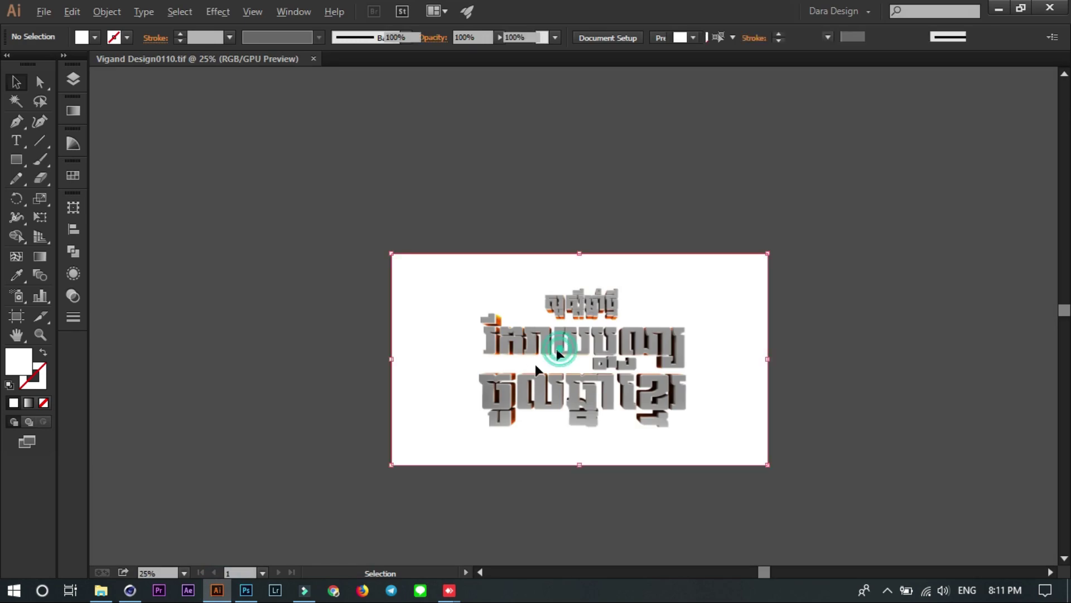
left_click(164, 569)
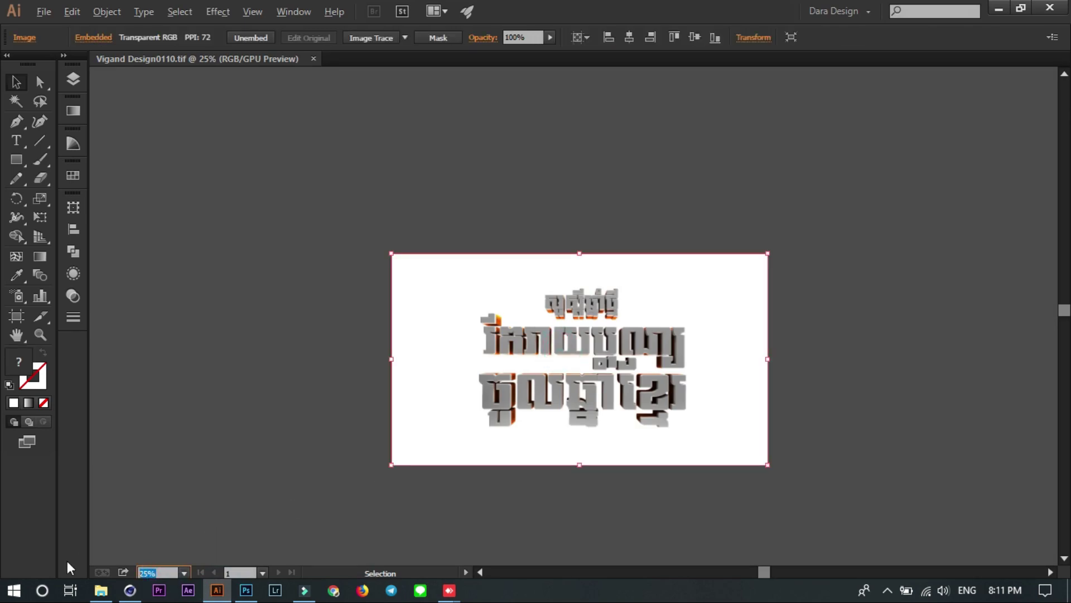
type("100")
key("Return")
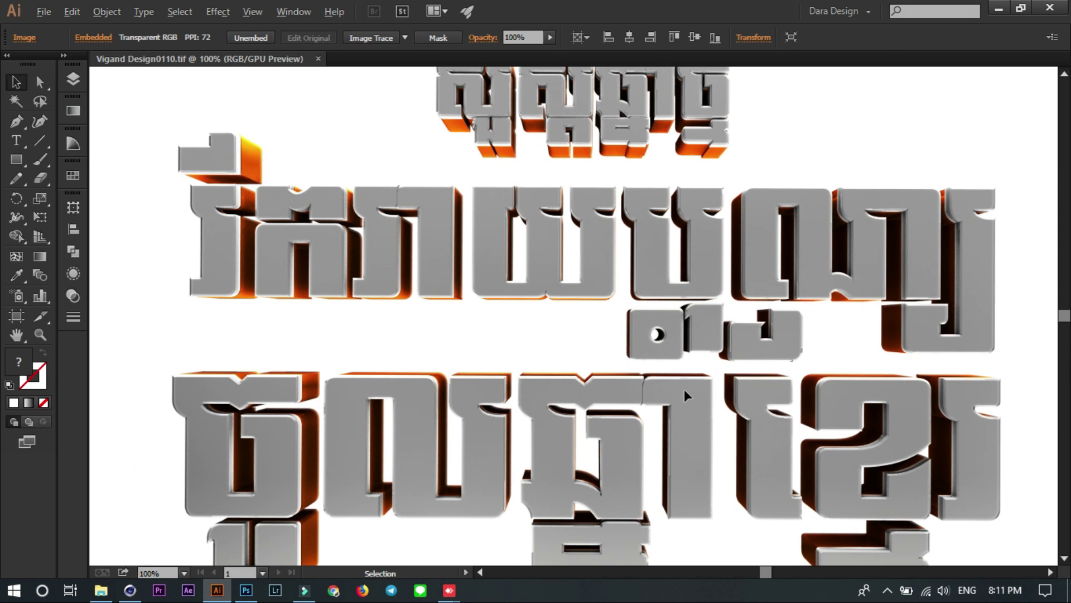
scroll(690, 371, "down", 2)
scroll(690, 371, "down", 2)
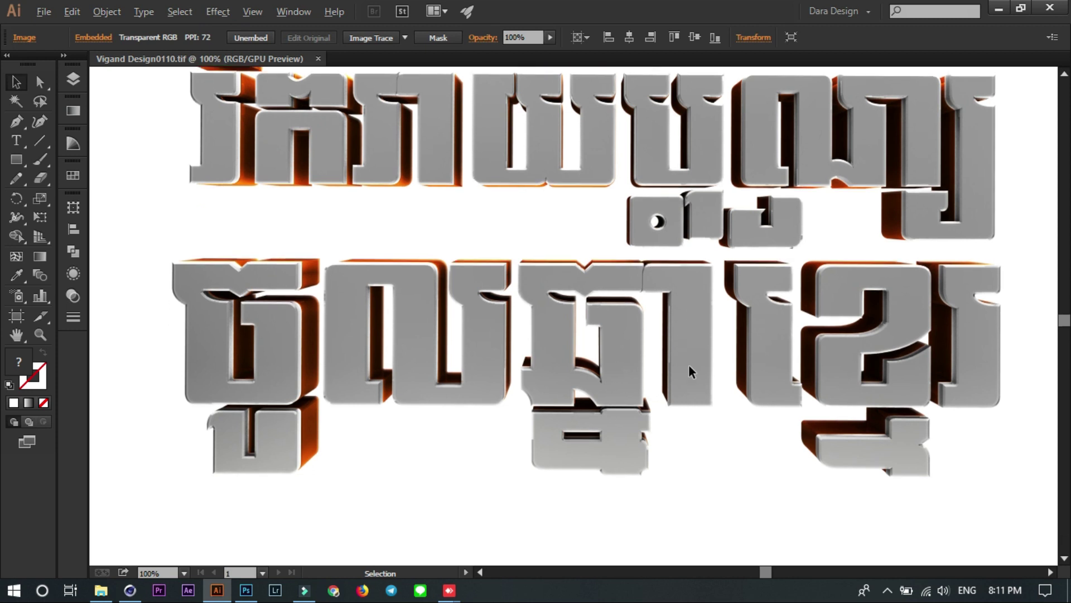
scroll(690, 371, "down", 1)
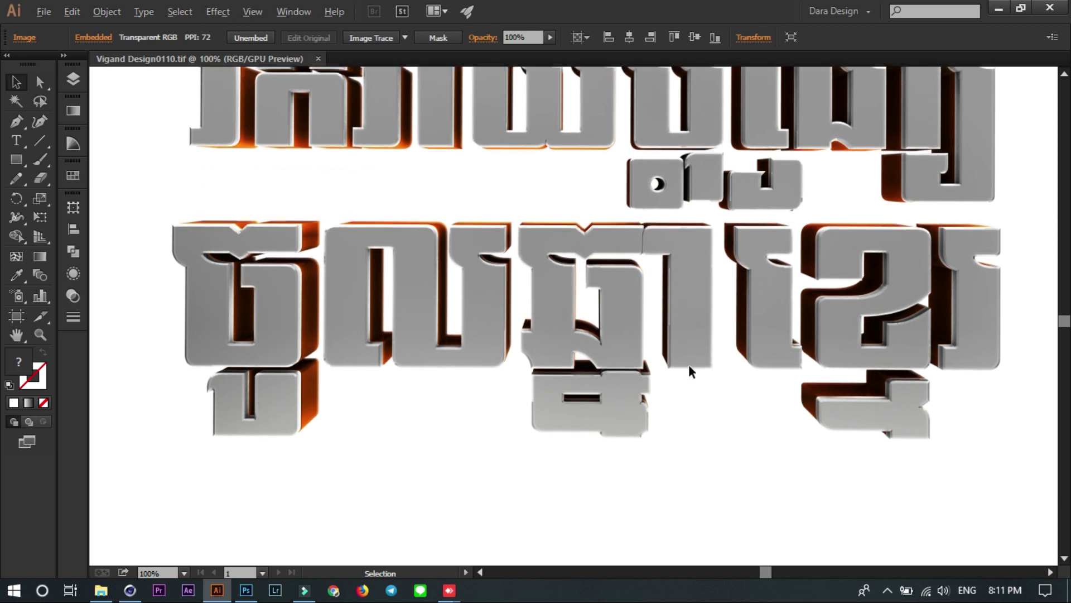
scroll(690, 371, "up", 2)
scroll(690, 371, "up", 2)
scroll(690, 371, "up", 2)
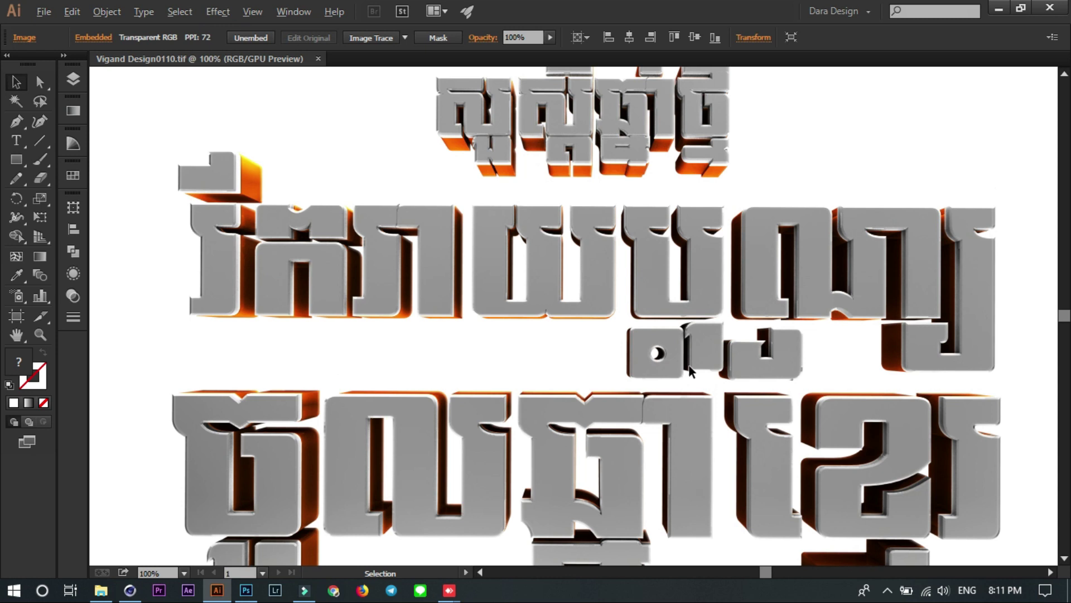
scroll(690, 371, "up", 1)
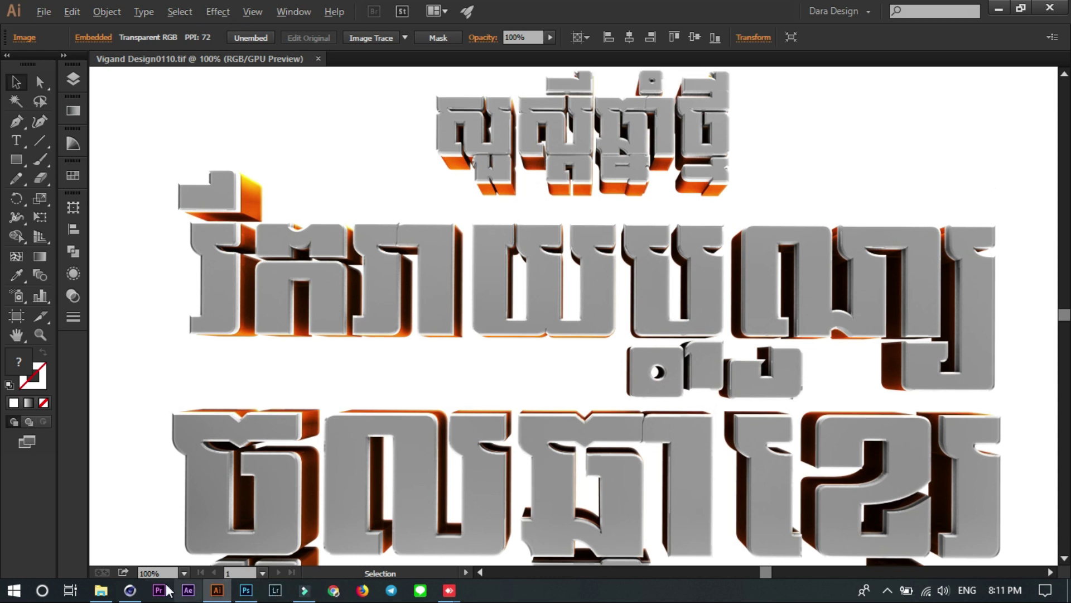
In the Perspective view, move Extrude.1 back along Z from 1.108 cm to 5.286 cm
left_click(130, 590)
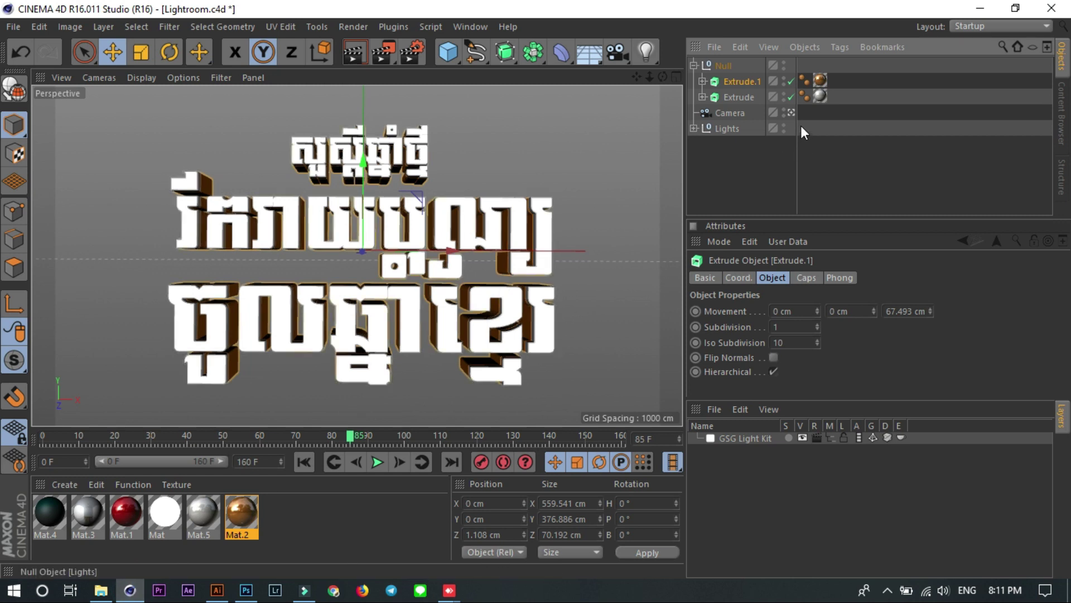
left_click(792, 110)
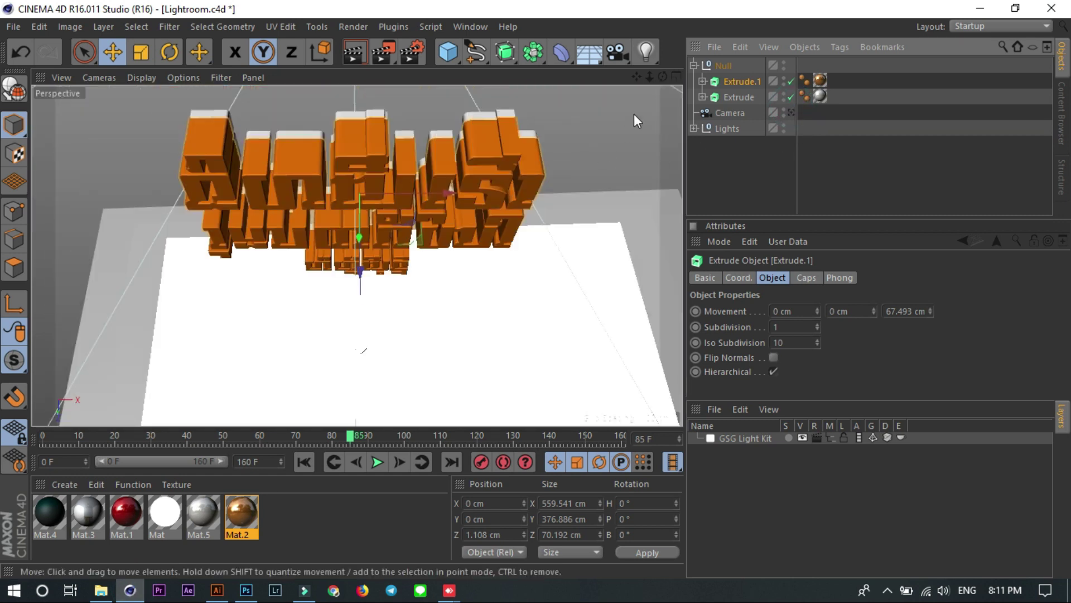
mouse_move(662, 75)
left_mouse_down()
mouse_move(664, 55)
mouse_move(662, 76)
left_mouse_up()
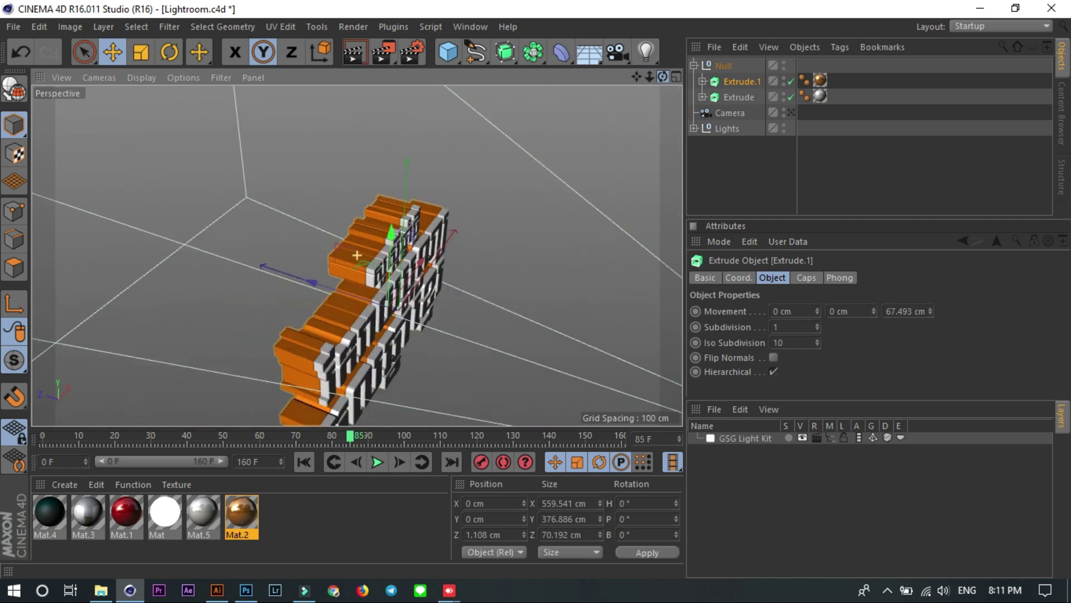
scroll(380, 340, "up", 3)
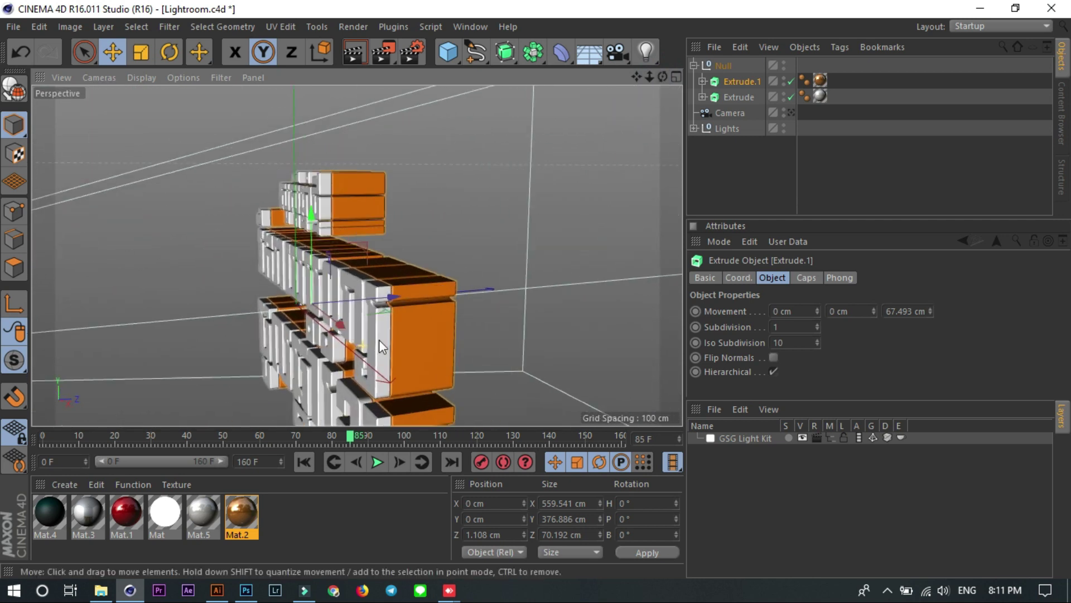
scroll(396, 334, "up", 3)
scroll(396, 333, "up", 3)
left_click(614, 232)
left_click(524, 180)
left_click_drag(324, 266, 330, 263)
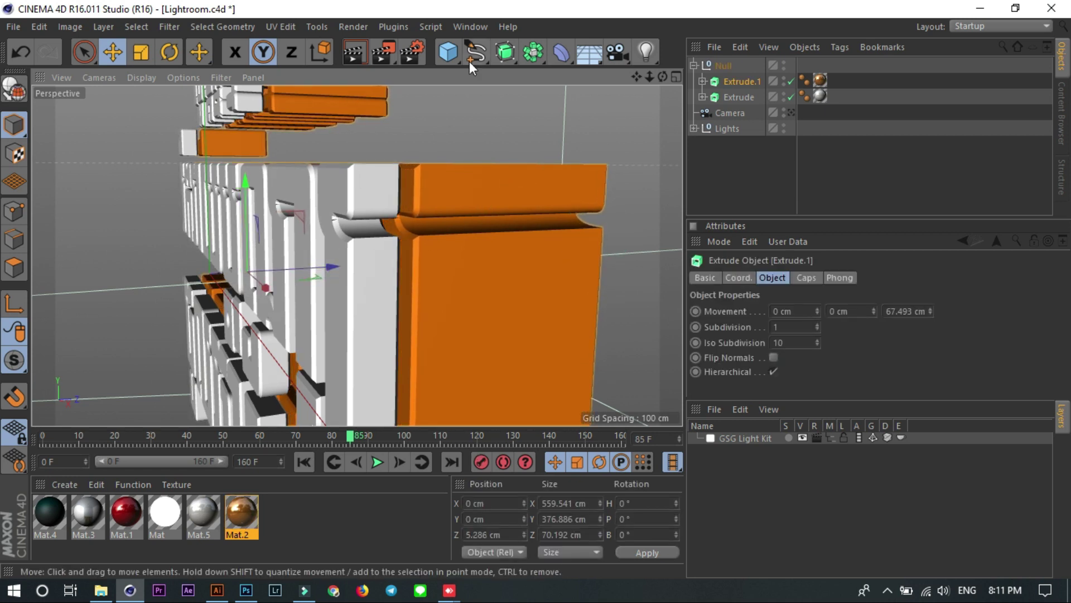
left_click(396, 27)
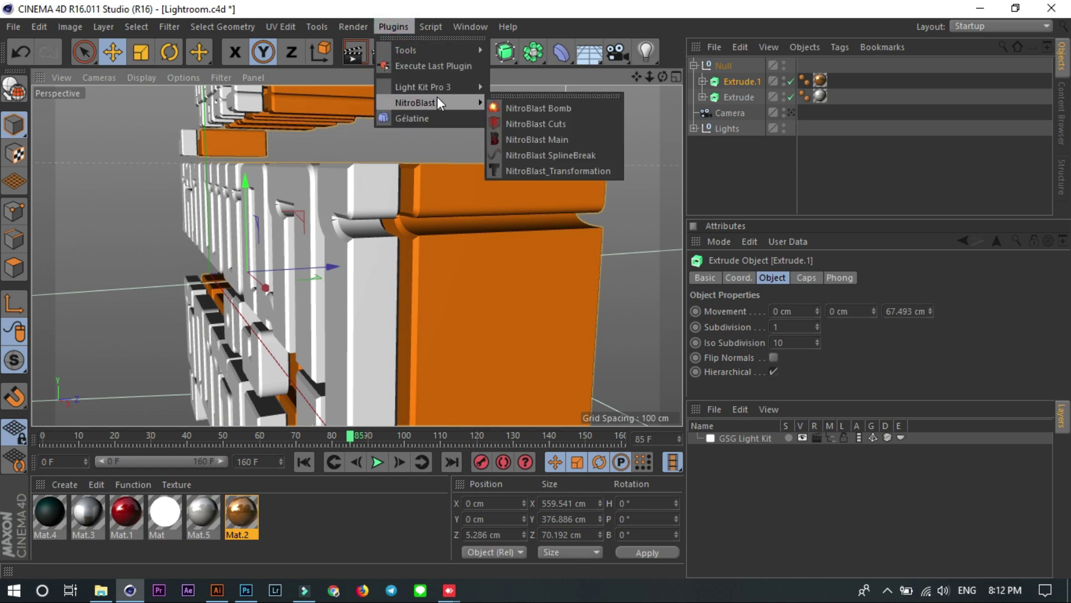
mouse_move(426, 87)
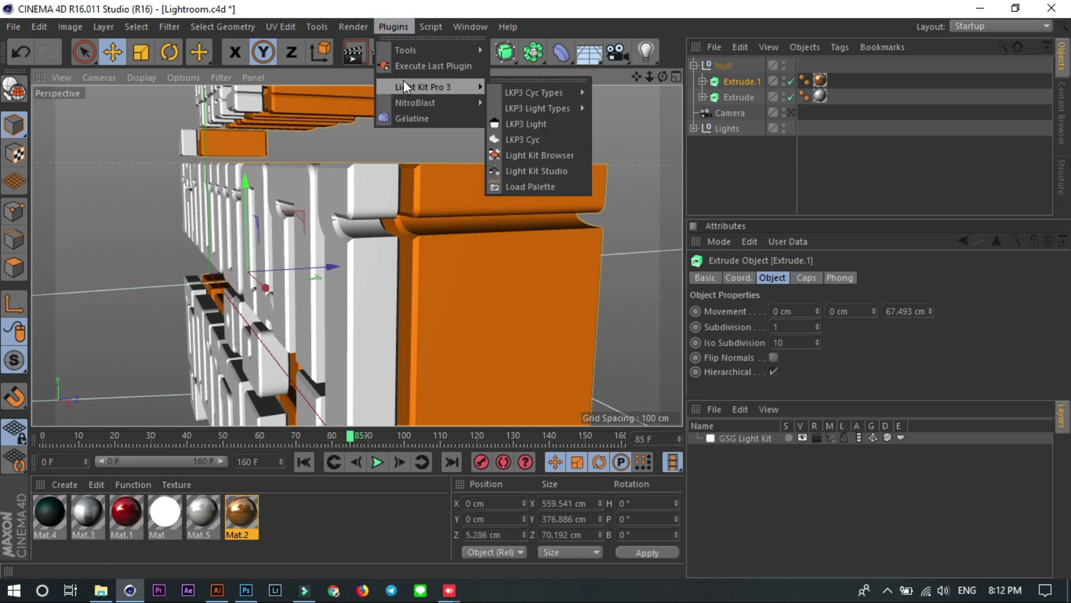
Add a Light Kit Pro LKP3 Cyc backdrop and lower it in the camera view
left_click(514, 141)
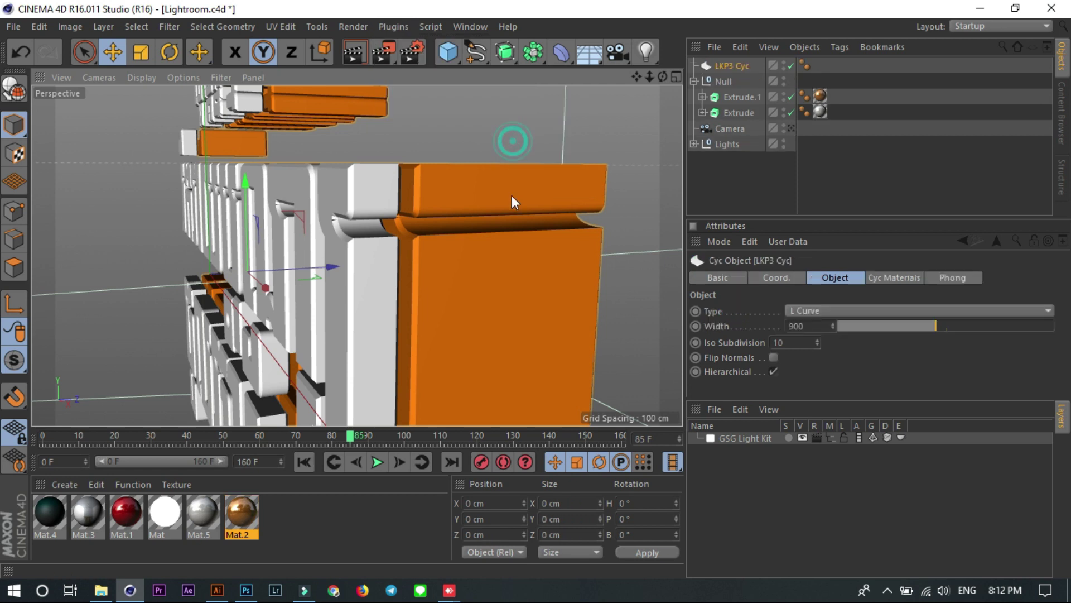
left_click(791, 127)
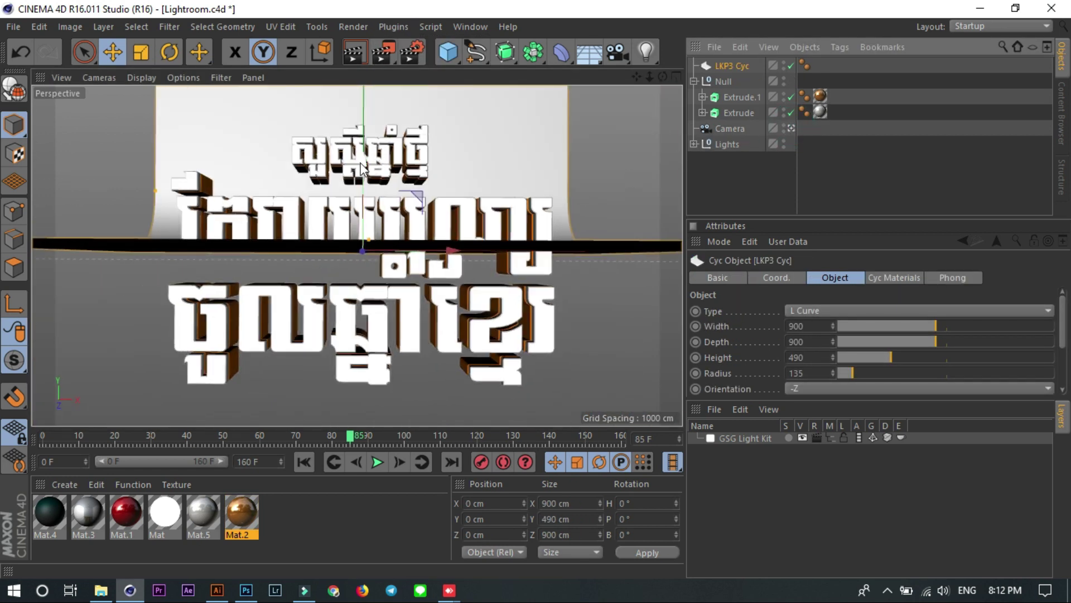
left_click_drag(363, 162, 350, 310)
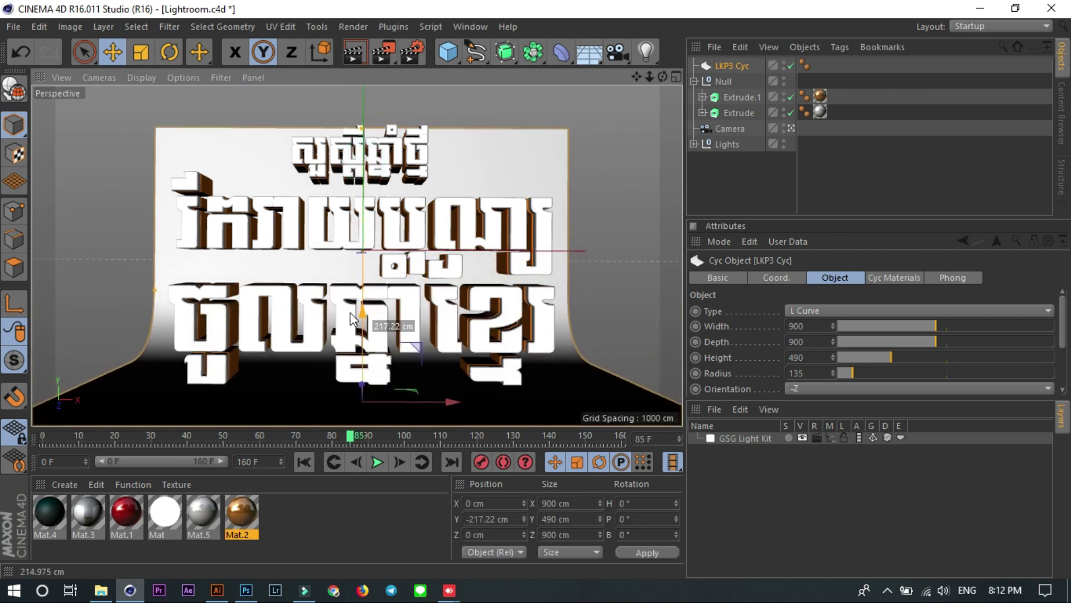
left_click_drag(351, 311, 352, 325)
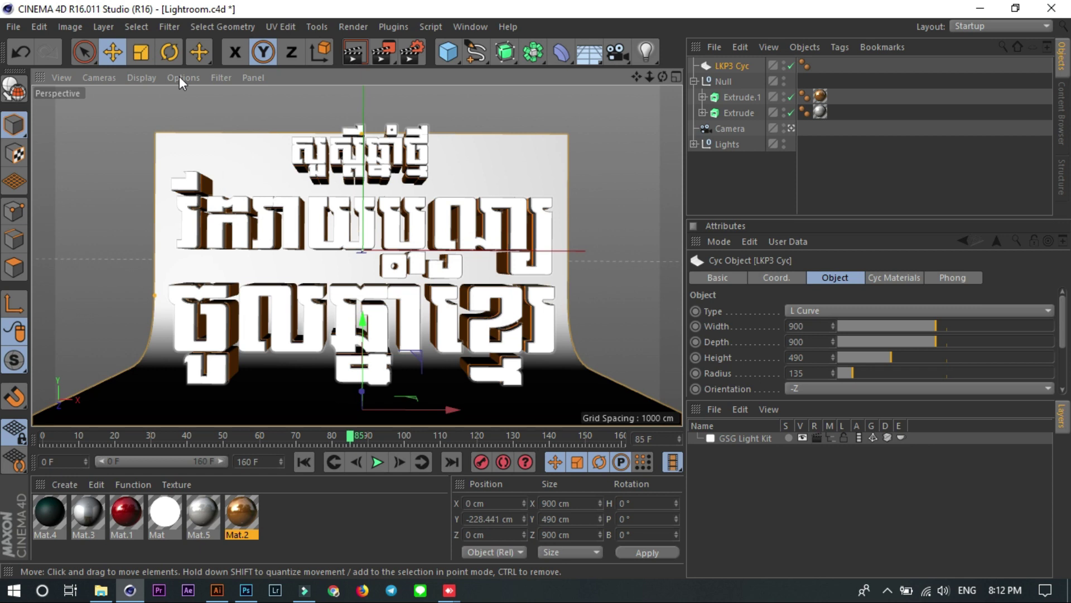
Scale the Cyc to 1890 × 1029 cm and drop it a further 30 cm on Y
left_click(141, 52)
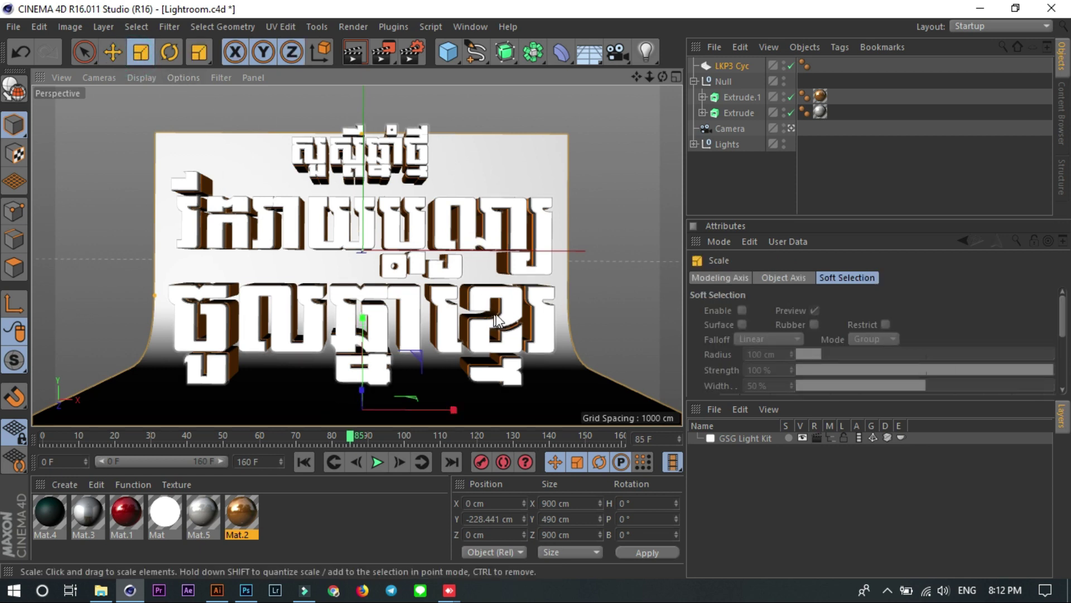
mouse_move(537, 289)
left_mouse_down()
mouse_move(591, 258)
mouse_move(538, 294)
left_mouse_up()
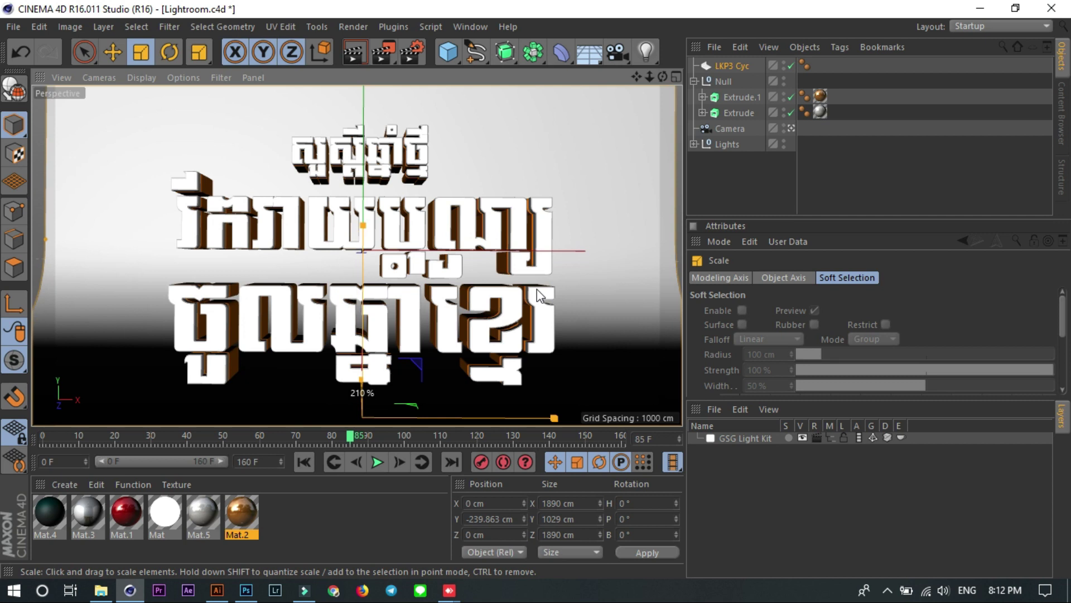
left_click(114, 53)
left_click_drag(362, 338, 362, 355)
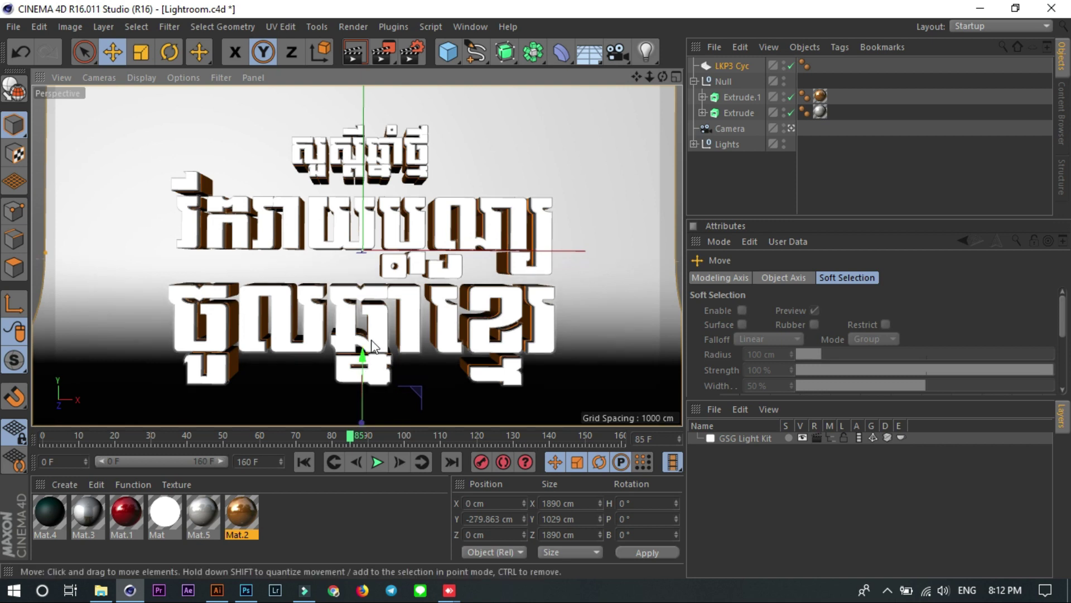
left_click(694, 81)
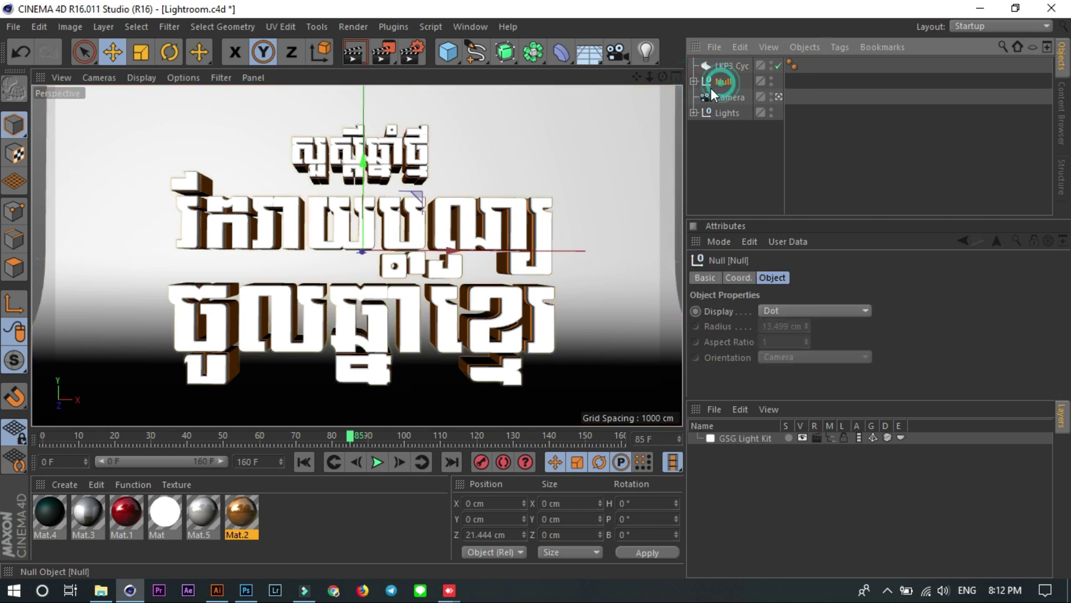
Add a Wrap deformer, size its cage across the title, and nest it under the Null
left_click(560, 52)
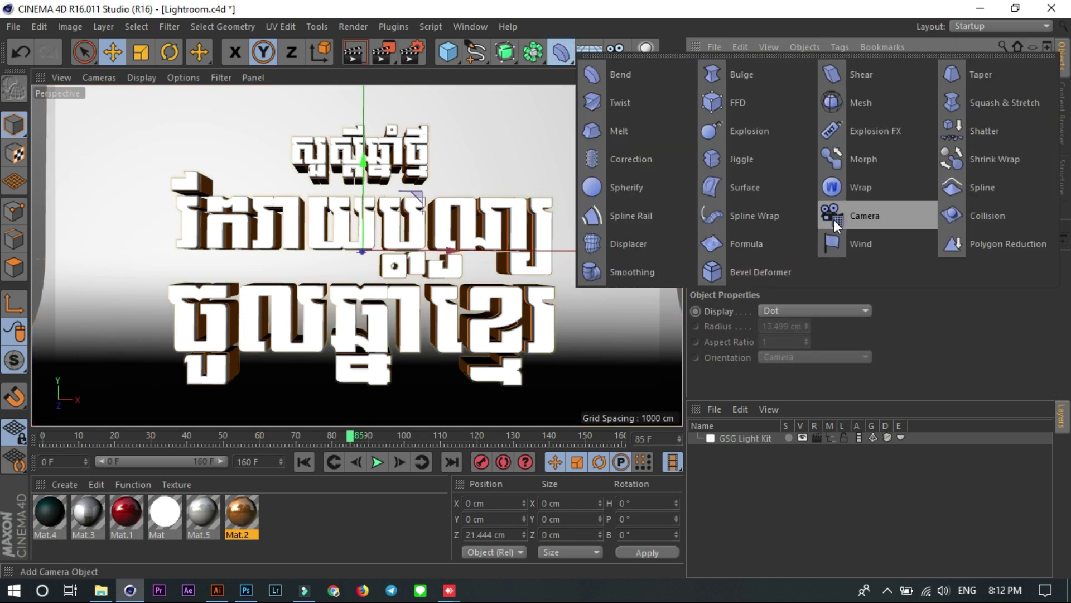
left_click(868, 189)
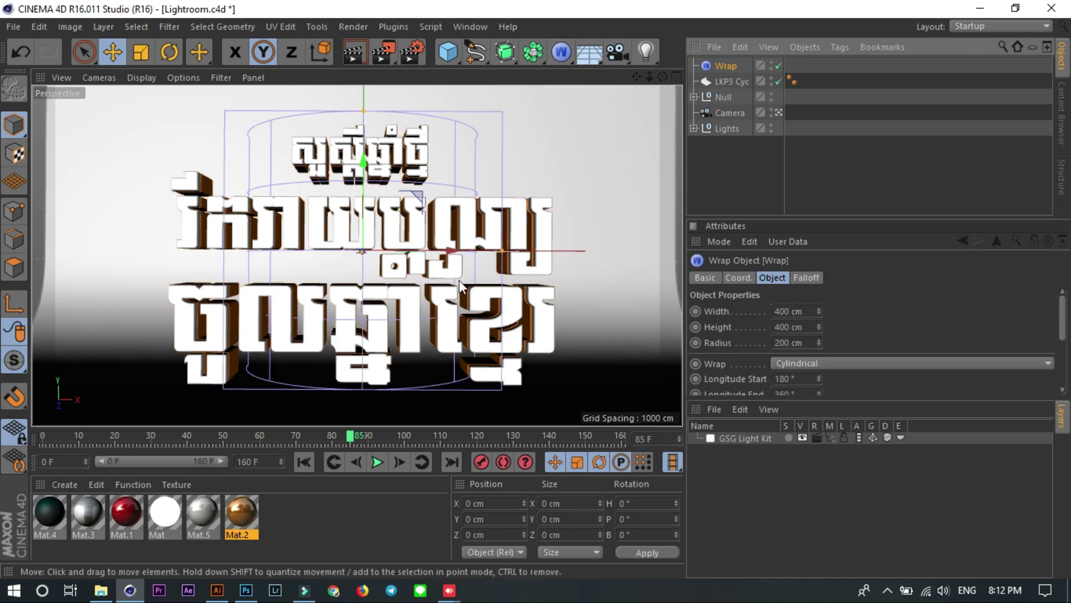
left_click_drag(502, 249, 625, 252)
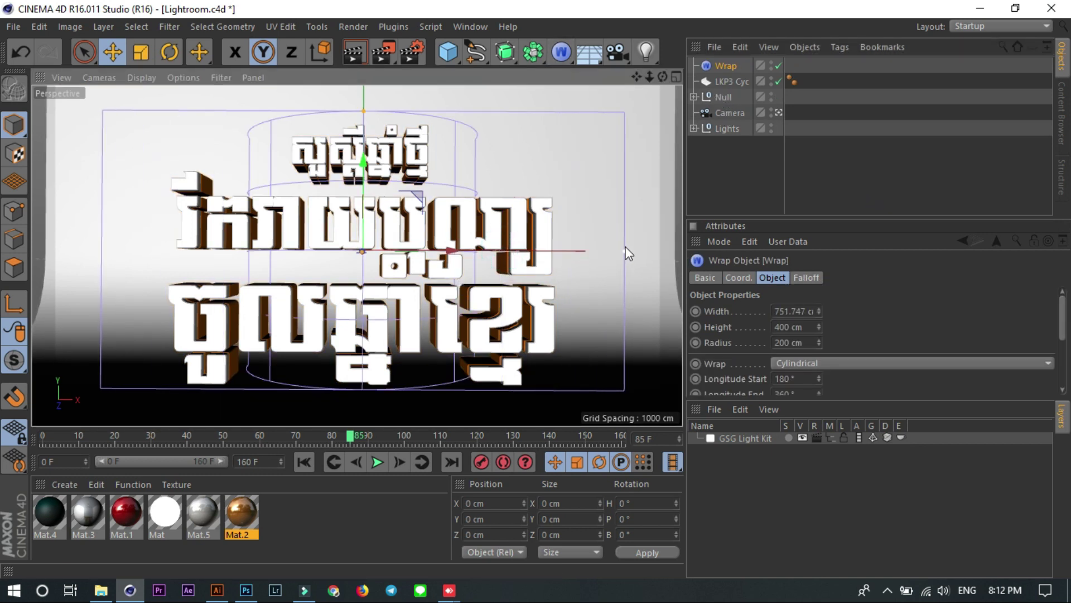
left_click_drag(365, 112, 364, 102)
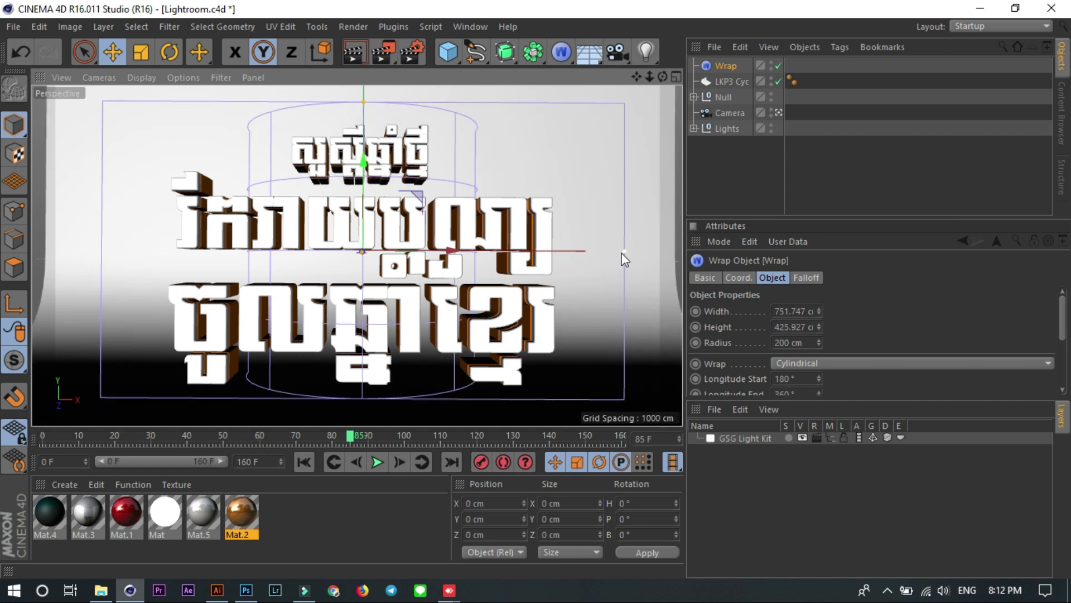
mouse_move(621, 250)
left_mouse_down()
mouse_move(668, 264)
mouse_move(587, 250)
mouse_move(661, 256)
mouse_move(641, 254)
left_mouse_up()
mouse_move(721, 96)
left_mouse_down()
mouse_move(723, 62)
mouse_move(723, 95)
left_mouse_up()
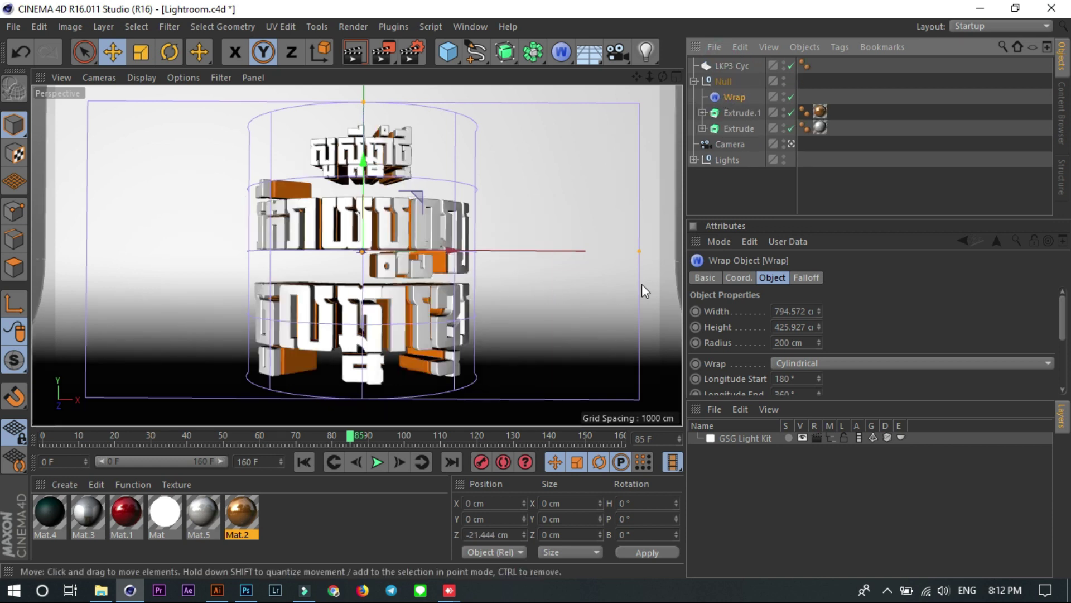
Undock and close the Layers panel to reveal the Wrap deformer's settings
left_click(696, 408)
left_click(717, 337)
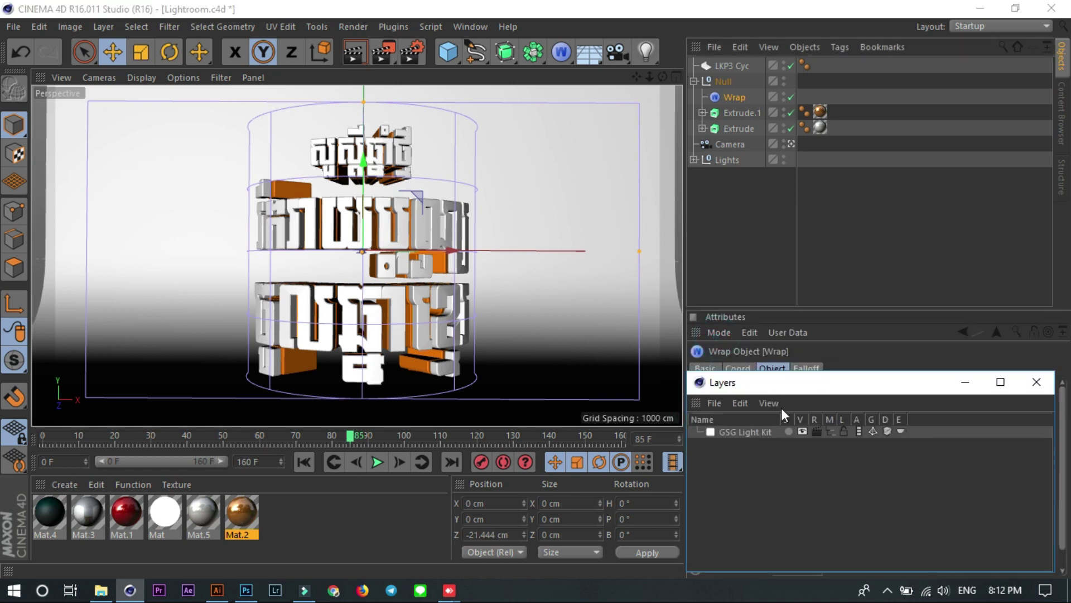
left_click(1037, 382)
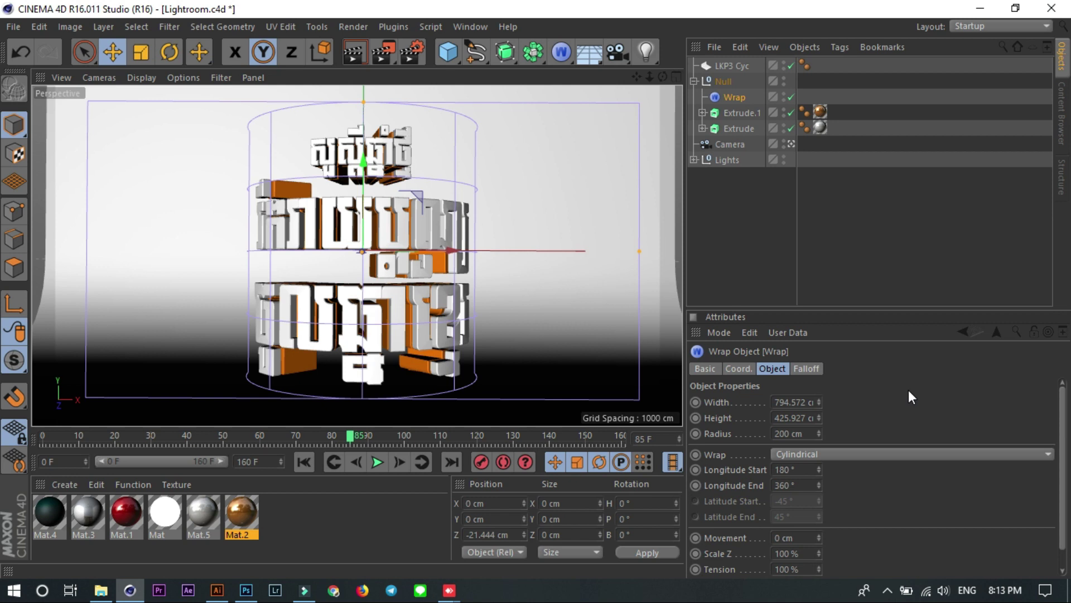
scroll(909, 391, "down", 1)
Set the Wrap Radius to 250 cm and Tension to 24%, then render a preview
mouse_move(819, 546)
left_mouse_down()
mouse_move(819, 574)
mouse_move(819, 553)
left_mouse_up()
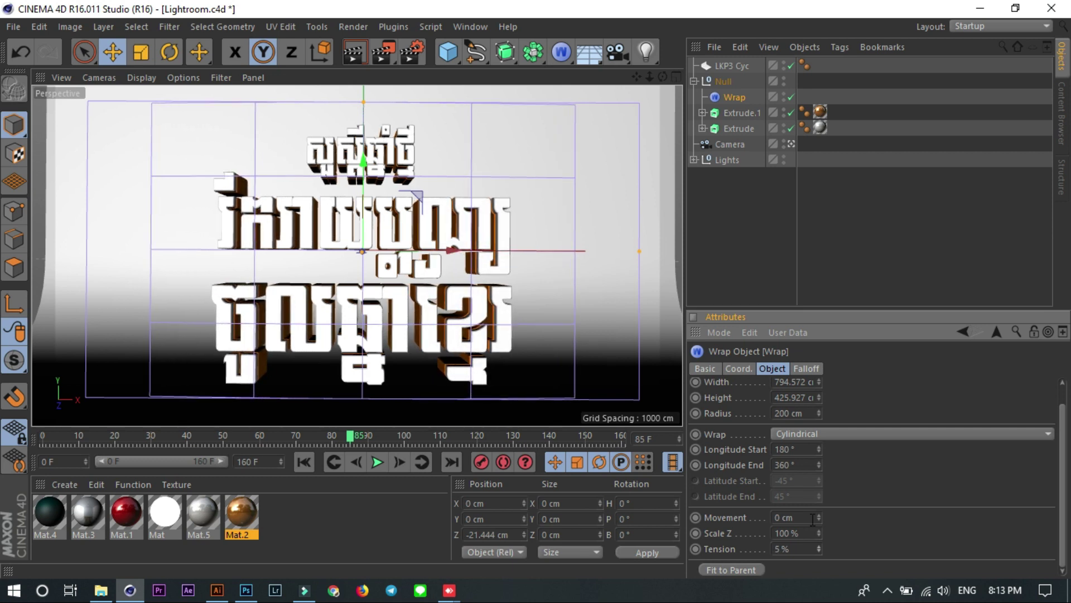
mouse_move(819, 414)
left_mouse_down()
mouse_move(819, 398)
mouse_move(816, 414)
left_mouse_up()
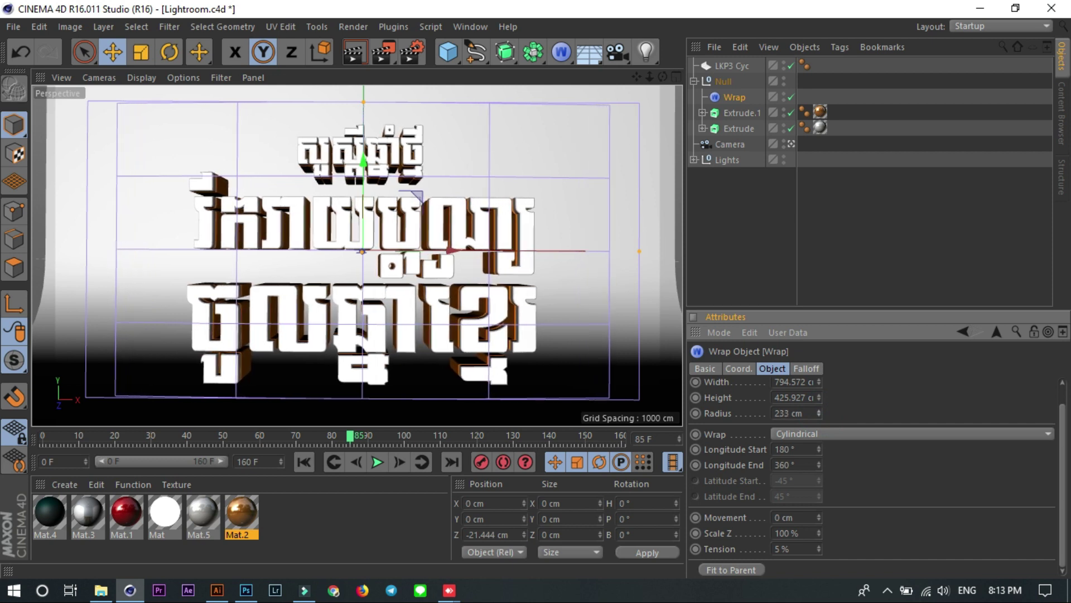
left_click(806, 413)
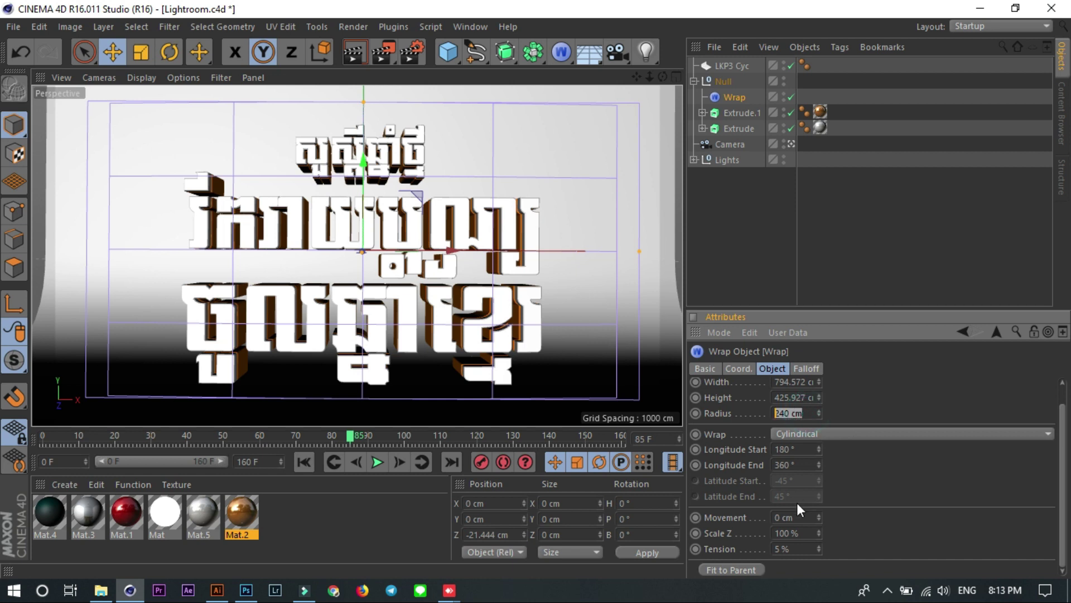
left_click(796, 548)
left_click_drag(819, 413, 820, 411)
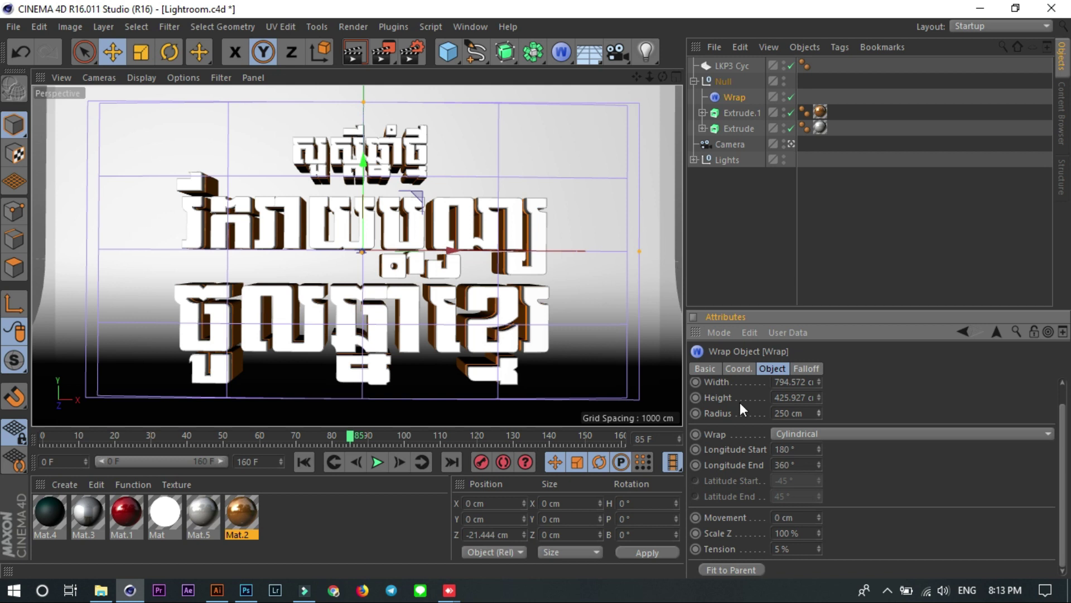
left_click_drag(821, 548, 818, 527)
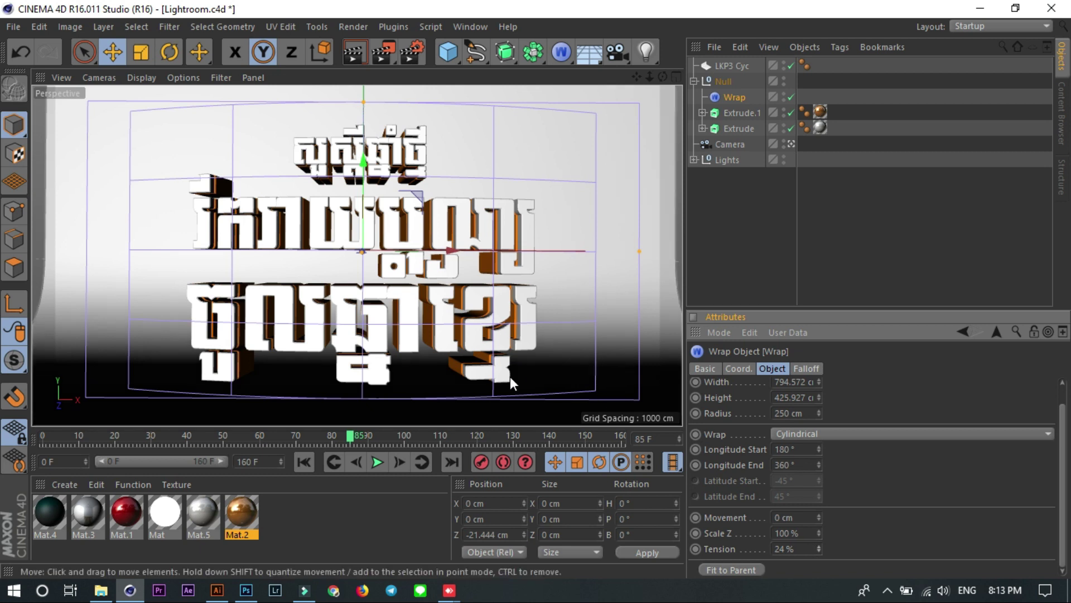
left_click(354, 52)
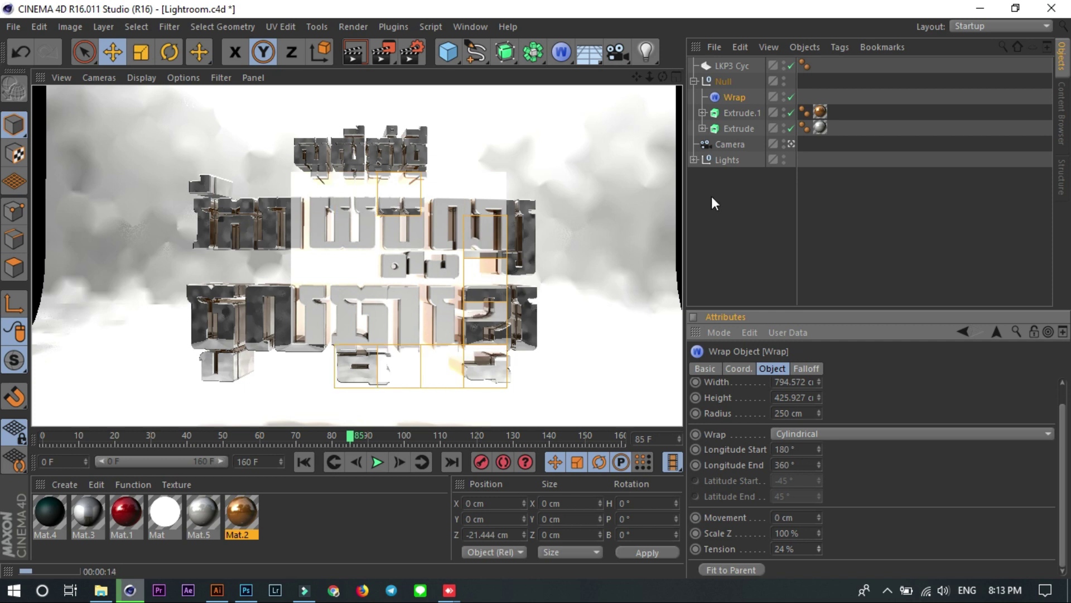
Expand the Lights group, toggle light visibility including turning Light.1 on, and re-render the preview
left_click(694, 159)
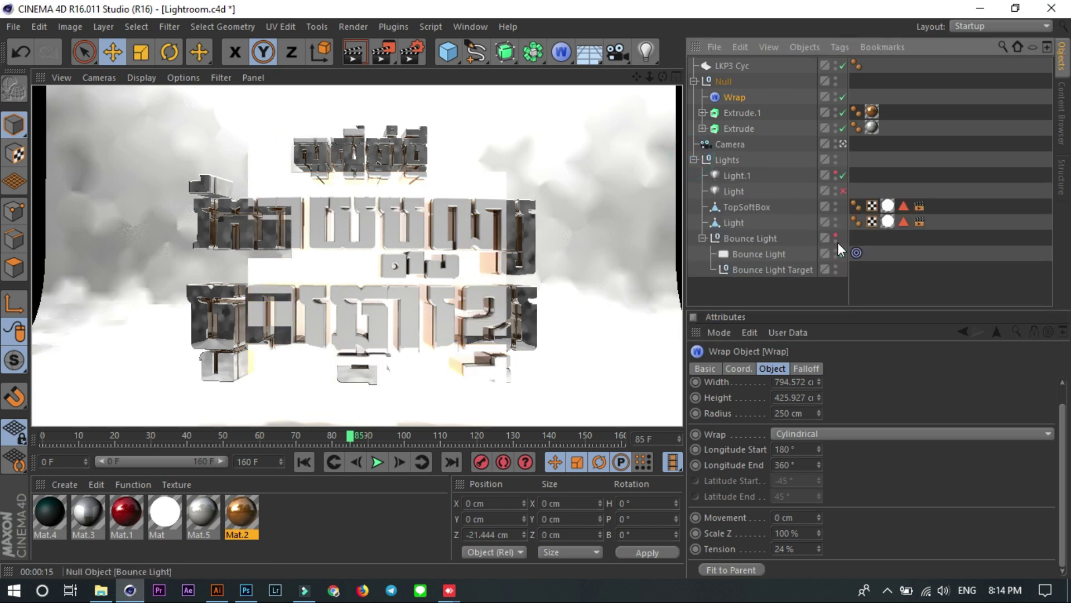
left_click(835, 192)
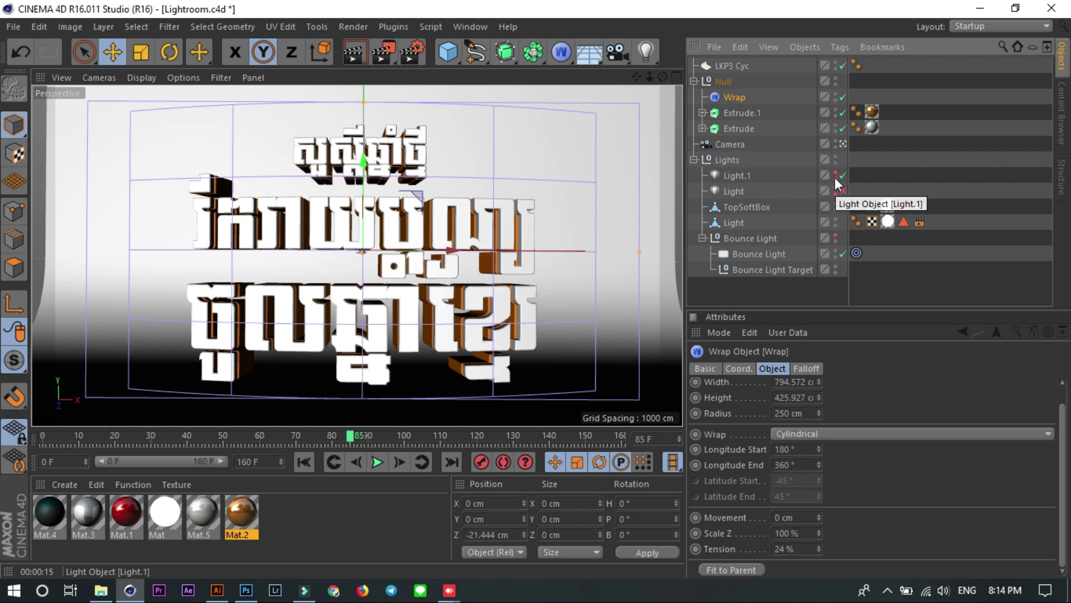
left_click(835, 225)
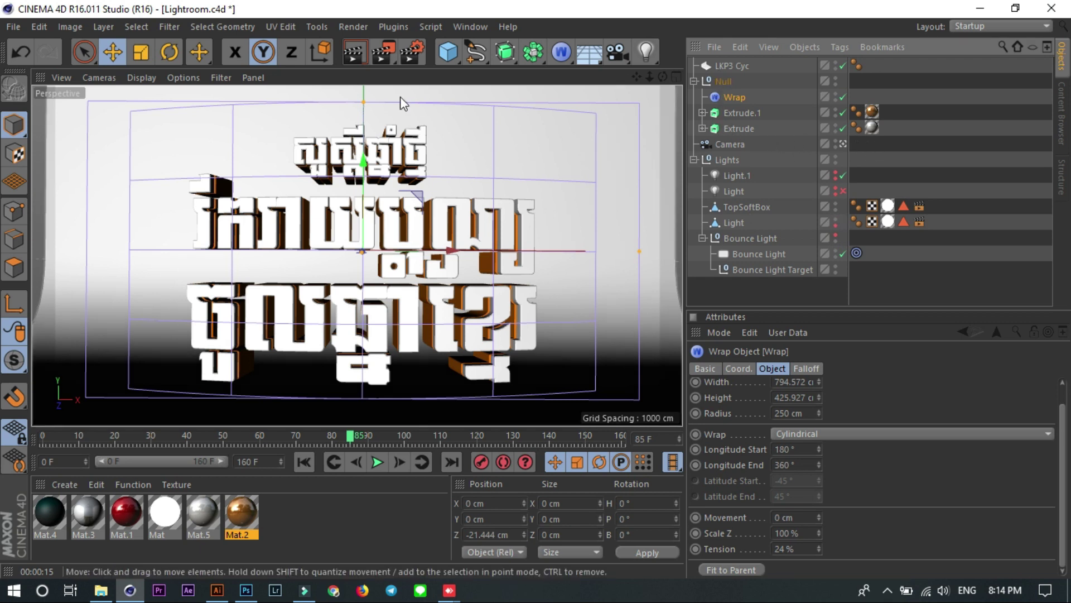
left_click(353, 53)
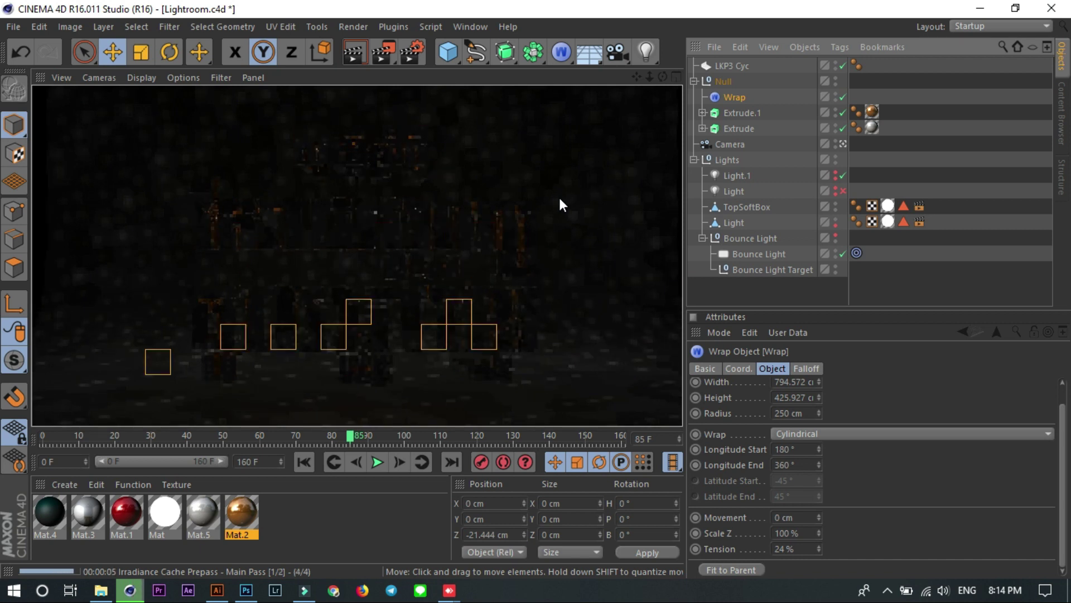
Delete the Wrap deformer and LKP3 Cyc, then view the text through the editor perspective
left_click(694, 160)
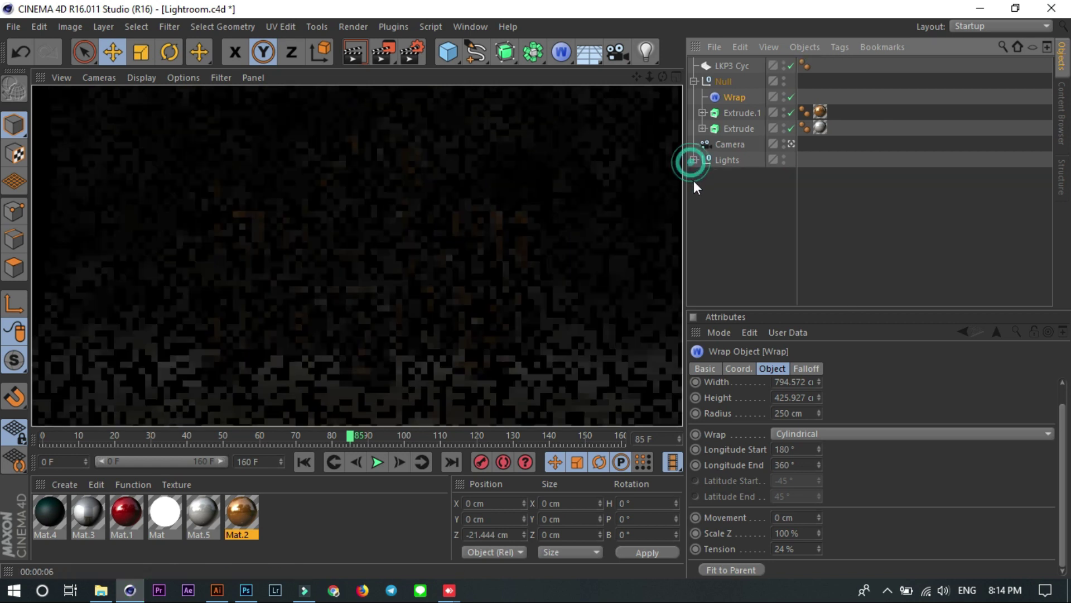
left_click(723, 81)
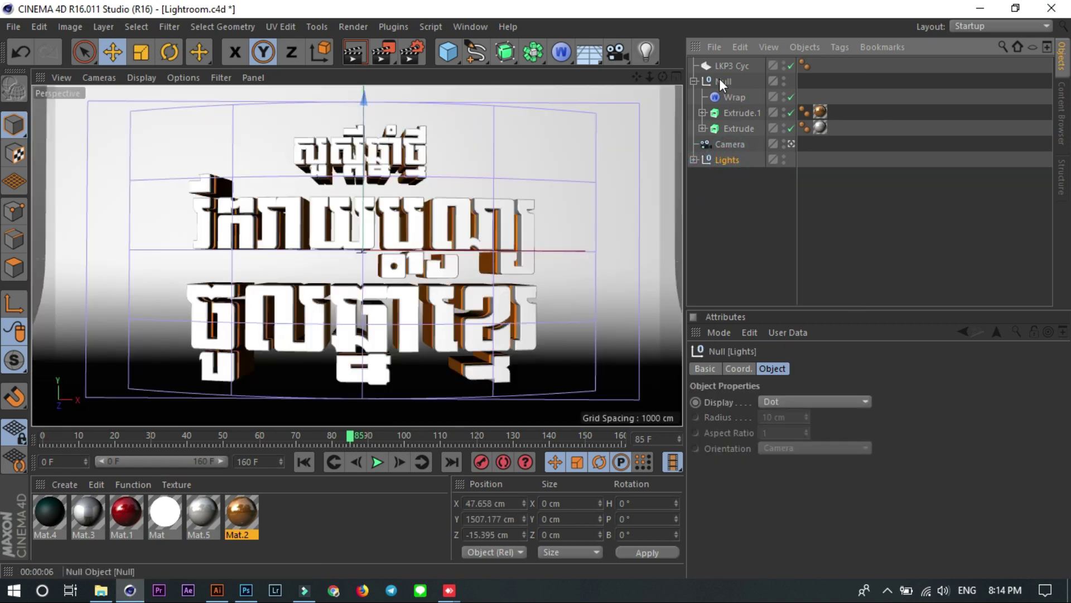
left_click_drag(738, 235, 728, 207)
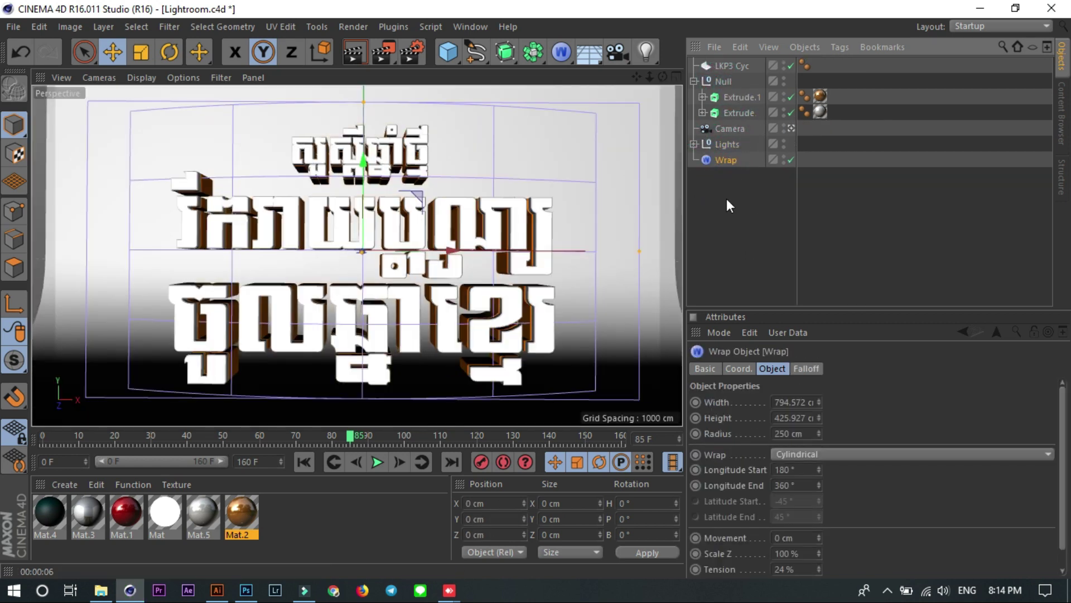
key("Delete")
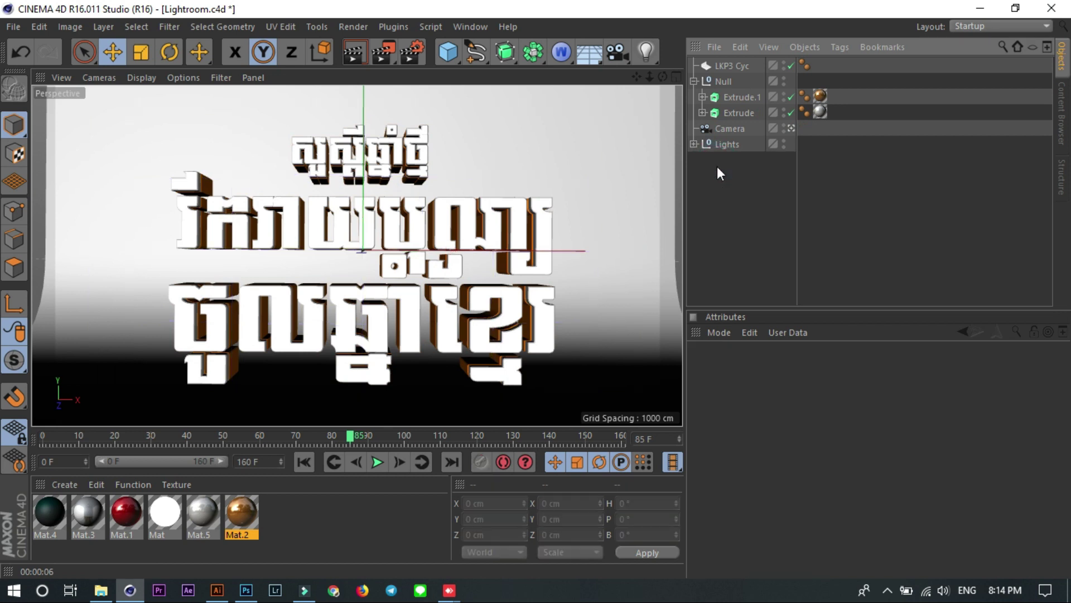
left_click(731, 66)
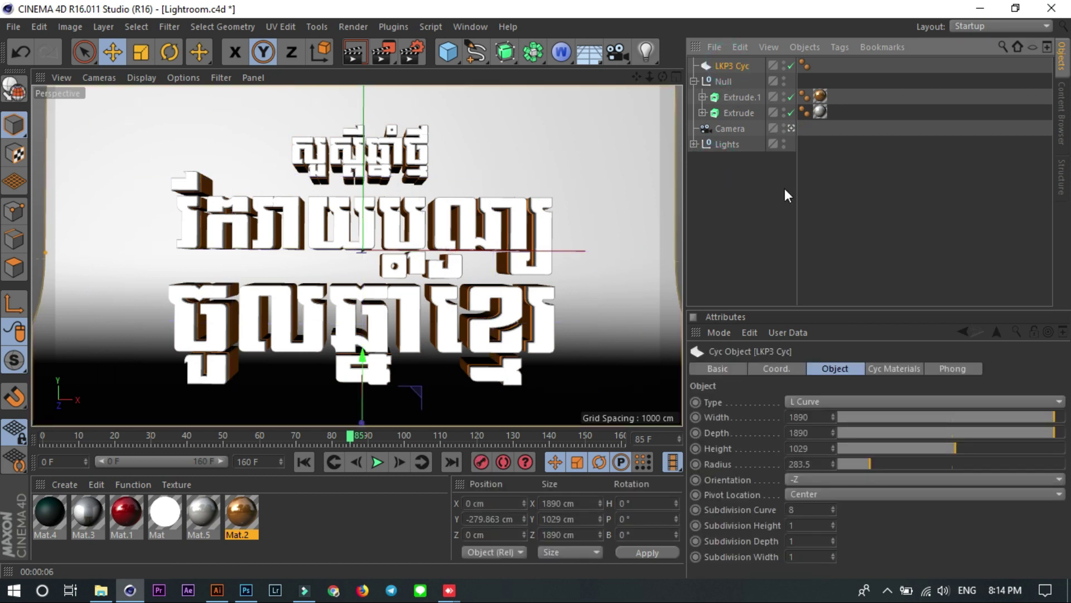
key("Delete")
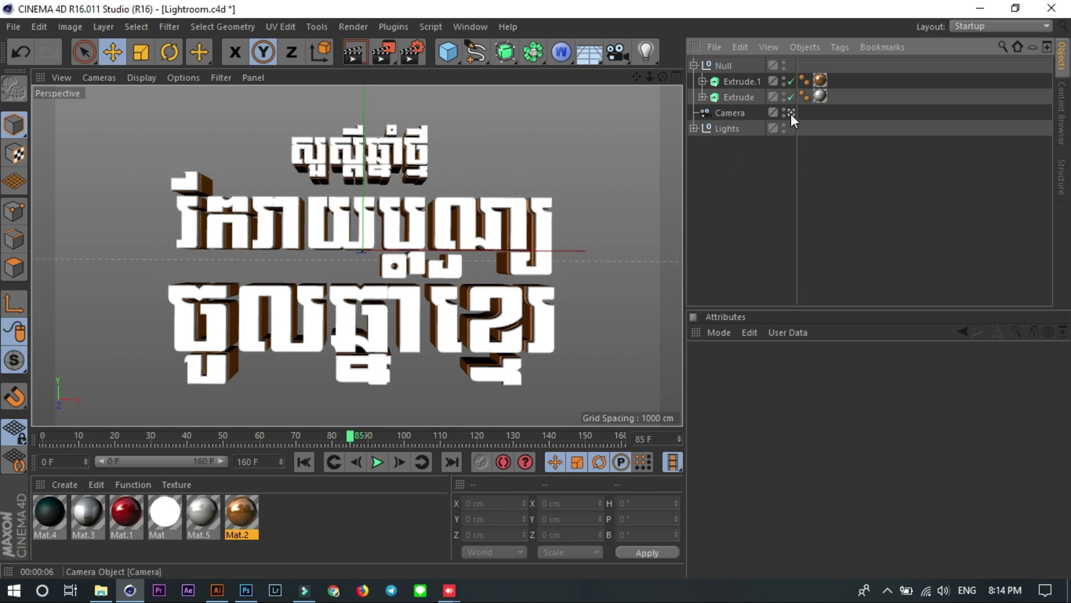
left_click(791, 112)
scroll(458, 159, "down", 5)
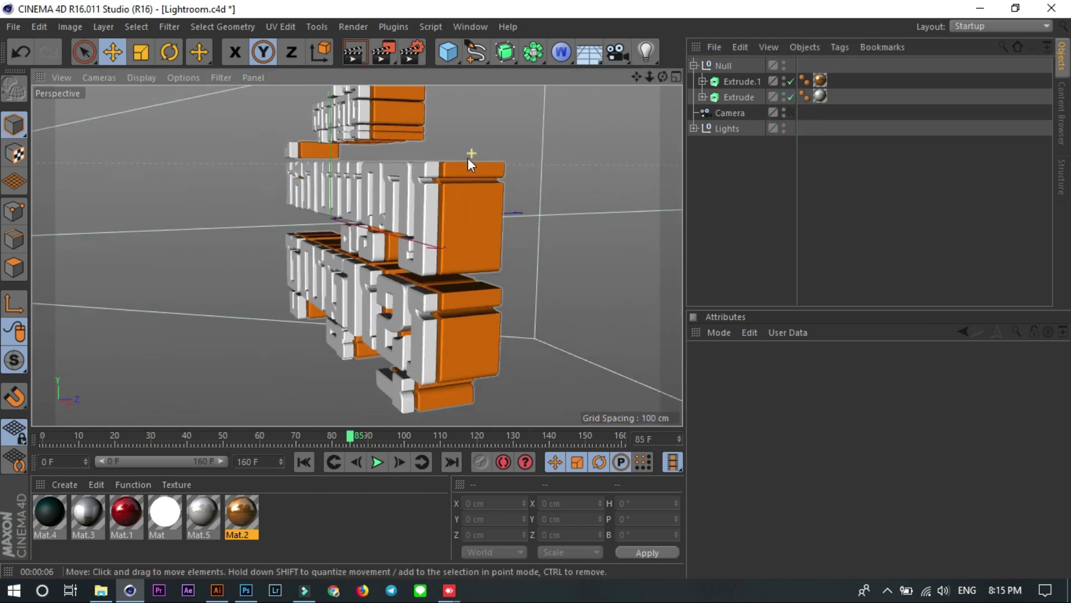
Add a Bend deformer to the scene and view the text from the side
left_click(560, 52)
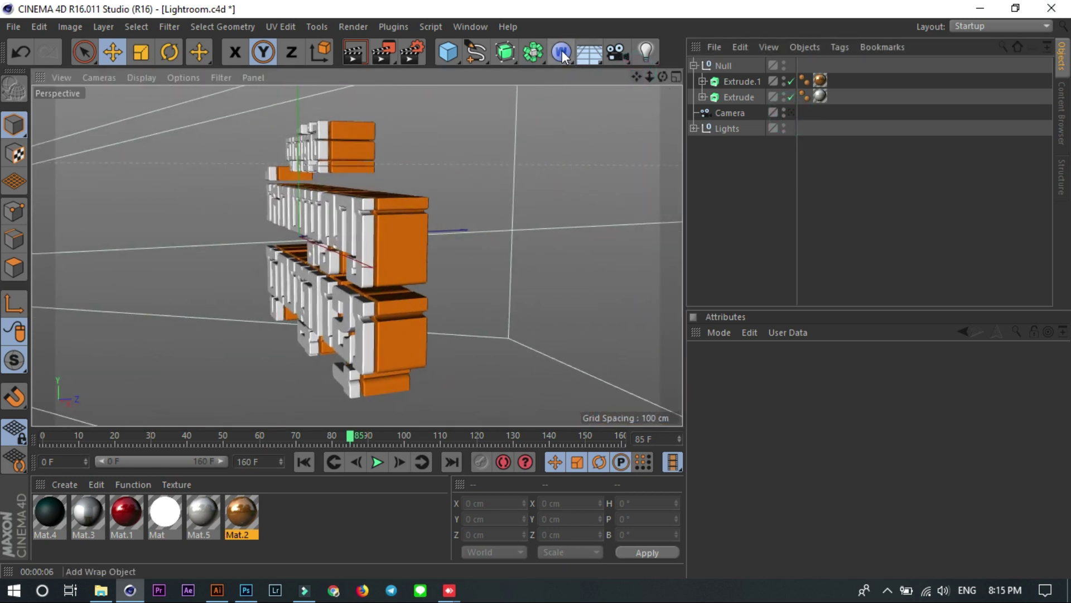
left_click(619, 75)
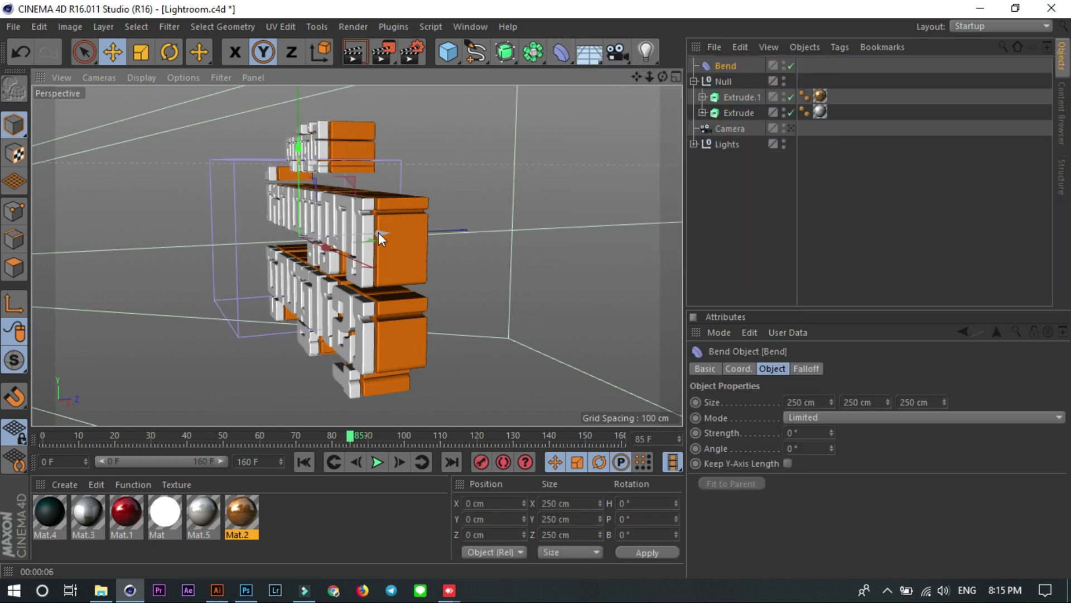
mouse_move(455, 179)
left_mouse_down("alt")
mouse_move(351, 235)
mouse_move(441, 251)
left_mouse_up("alt")
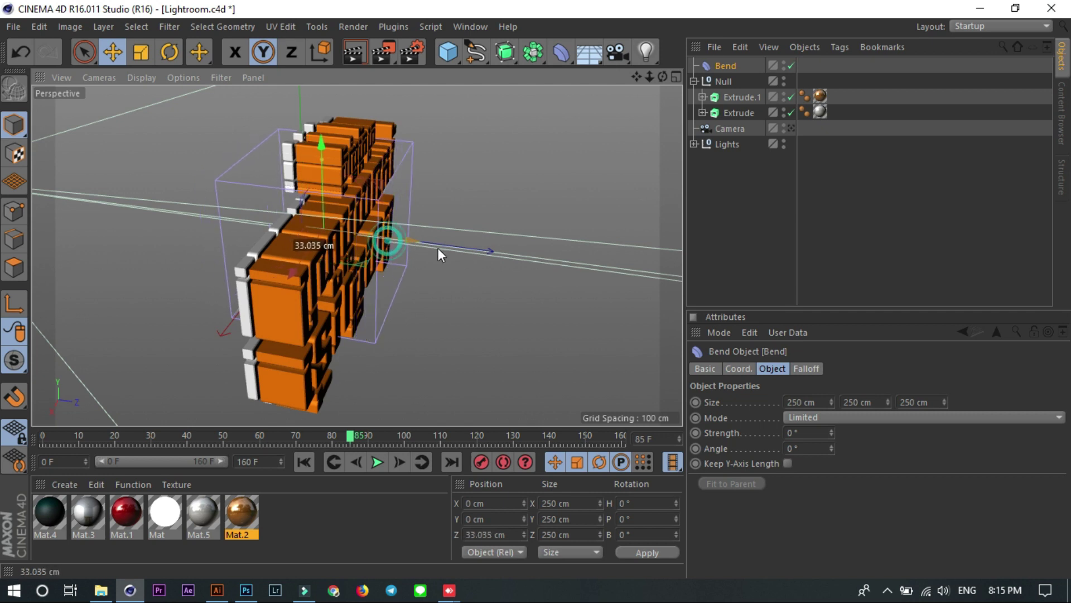
Duplicate Extrude.1 outside the Null with a 30 cm depth and push it behind the main text
left_click(738, 99)
left_click_drag(738, 99, 735, 156, "ctrl")
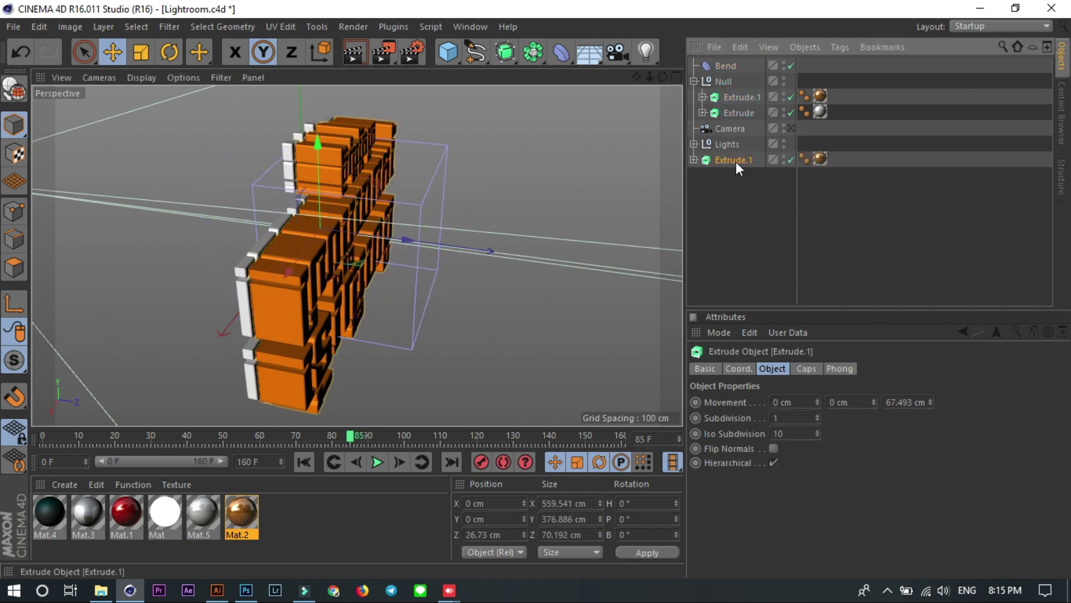
left_click(915, 402)
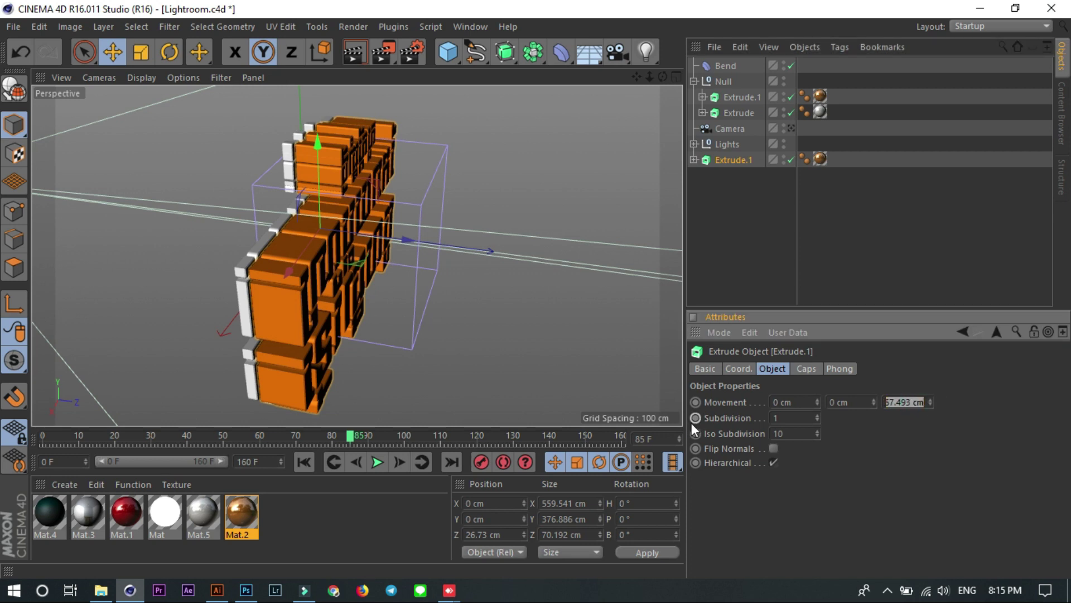
type("30")
key("Return")
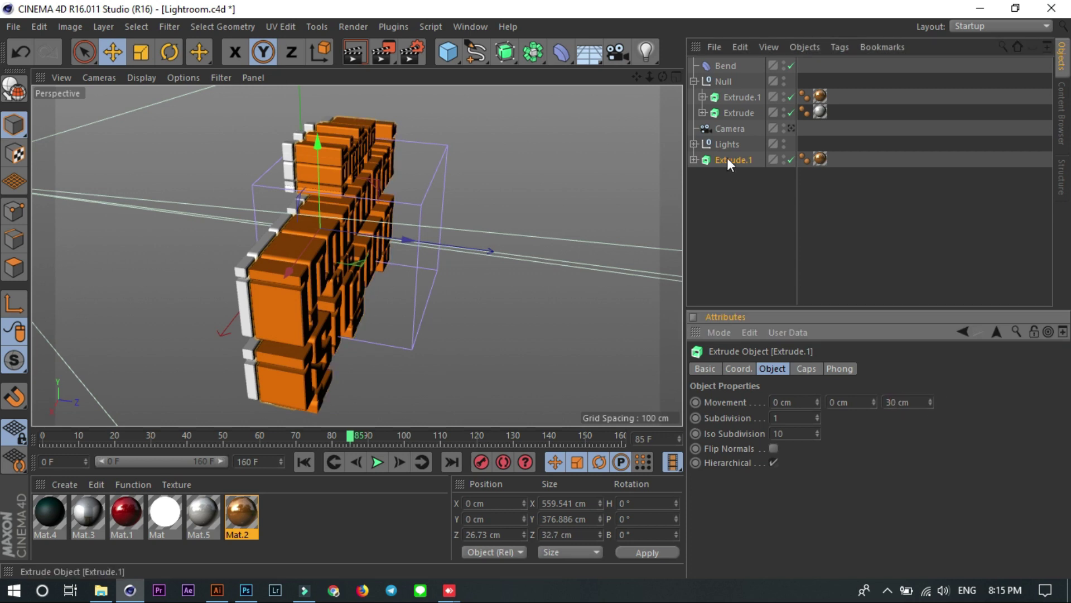
left_click(728, 159)
left_click_drag(401, 240, 448, 254)
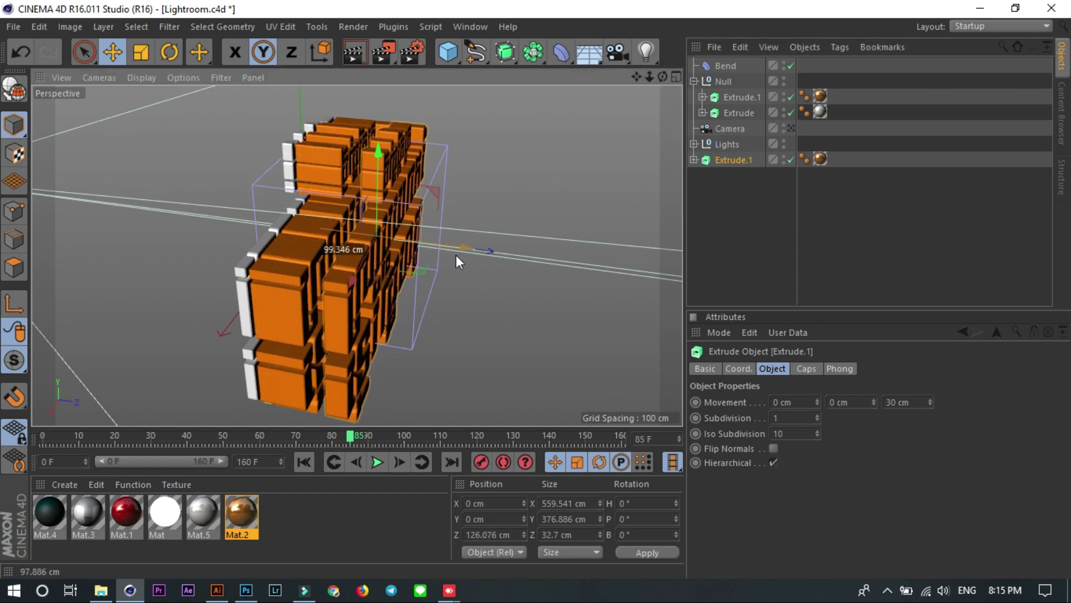
Move the Bend deformer back on Z, parent it under Extrude.1, and curl the copy into an arch
left_click(725, 66)
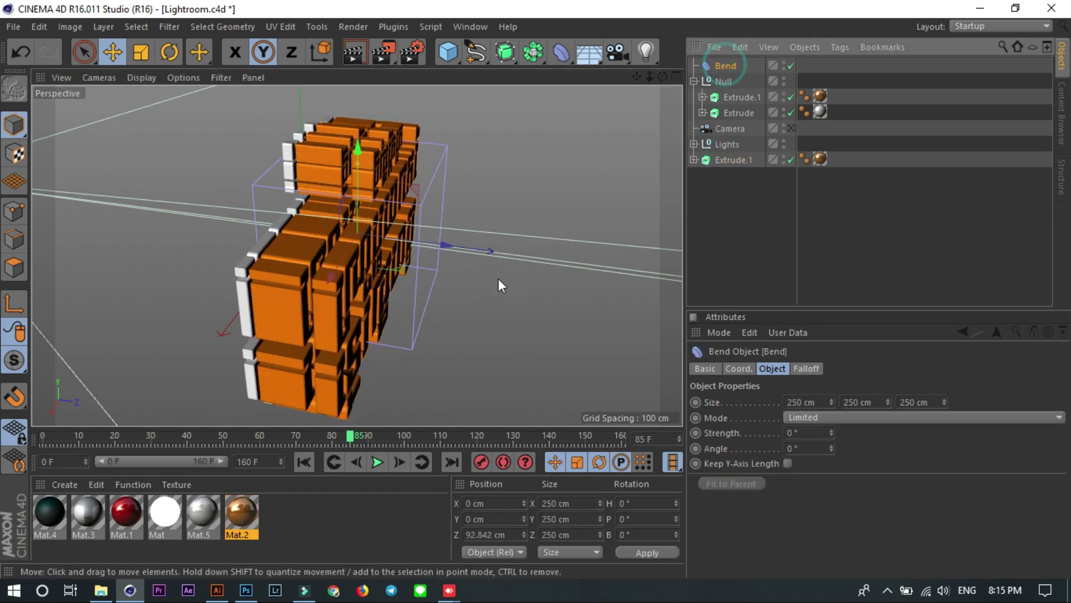
mouse_move(440, 242)
left_mouse_down()
mouse_move(531, 228)
mouse_move(608, 279)
left_mouse_up()
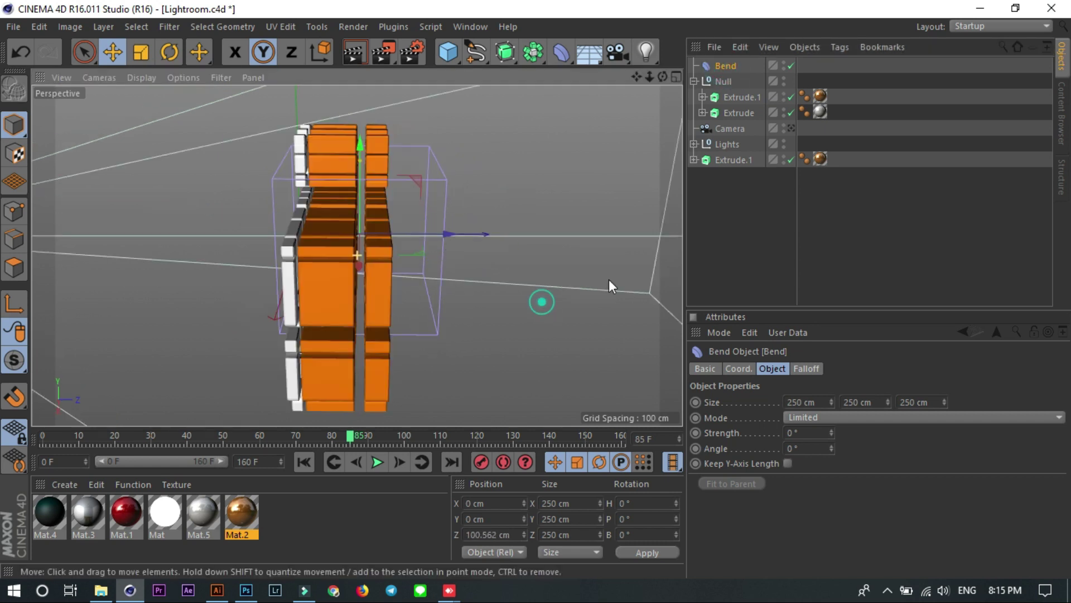
left_click_drag(729, 66, 724, 161)
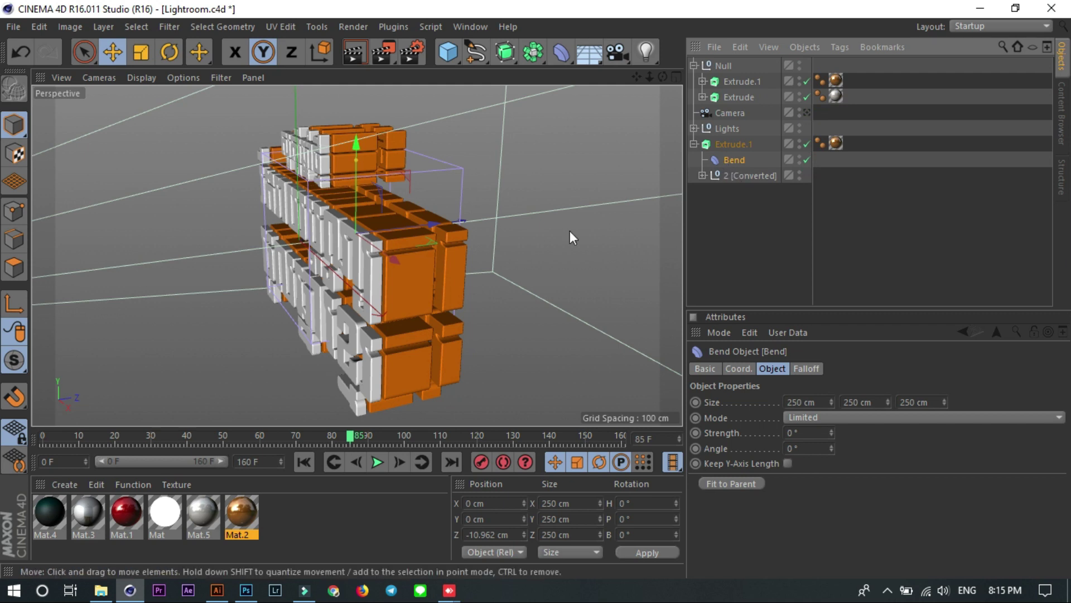
mouse_move(575, 196)
left_mouse_down("alt")
mouse_move(494, 229)
mouse_move(340, 161)
left_mouse_up("alt")
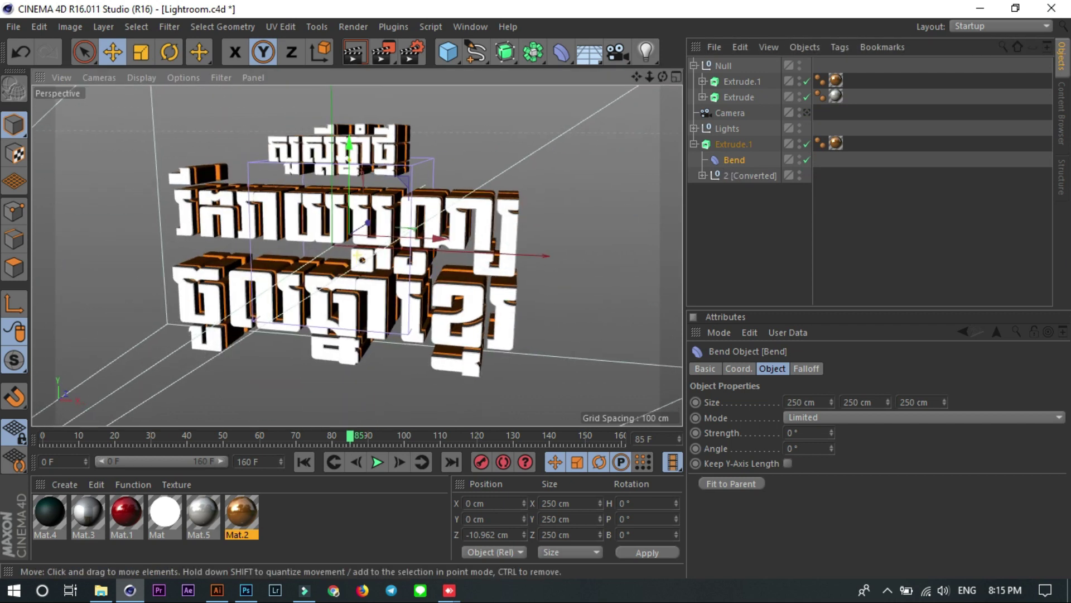
mouse_move(347, 159)
left_mouse_down()
mouse_move(419, 137)
mouse_move(222, 125)
mouse_move(444, 132)
left_mouse_up()
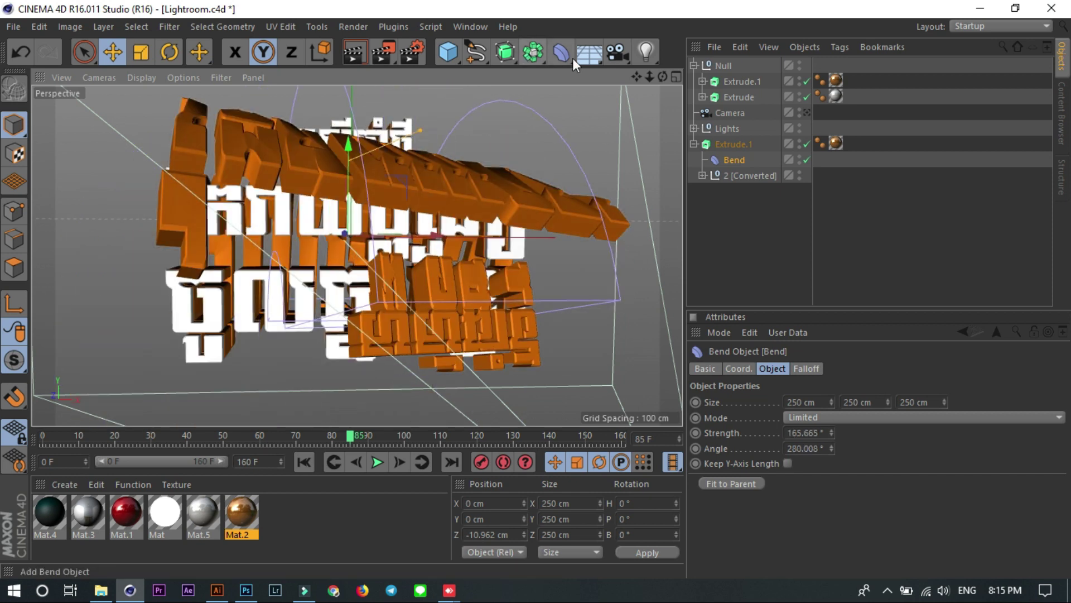
Undo an accidentally added extra Bend deformer and reselect the duplicate Extrude.1
left_click(558, 56)
key("ctrl+z")
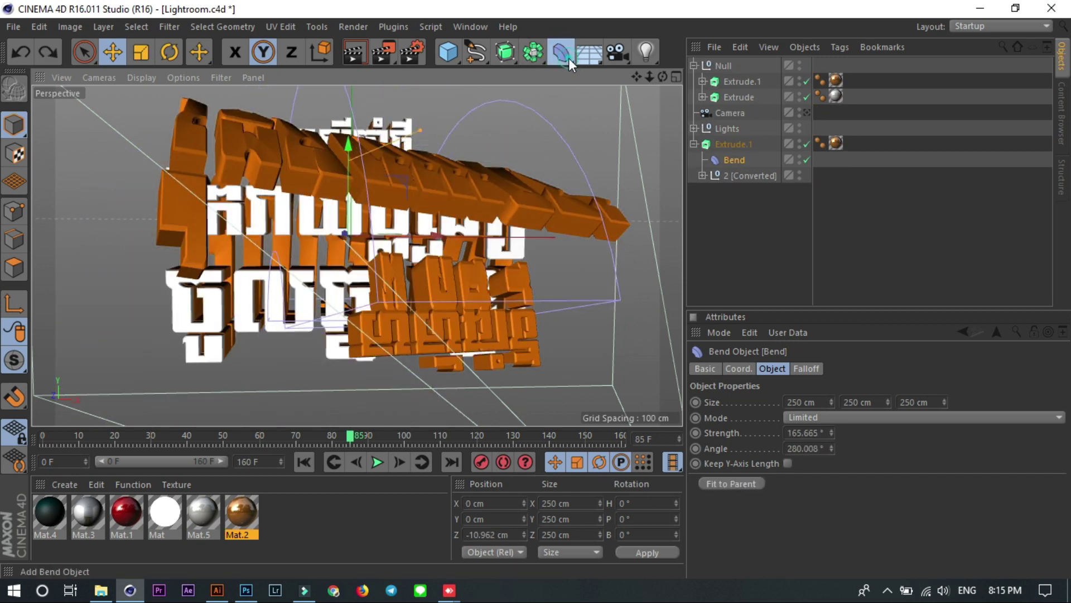
left_click(568, 58)
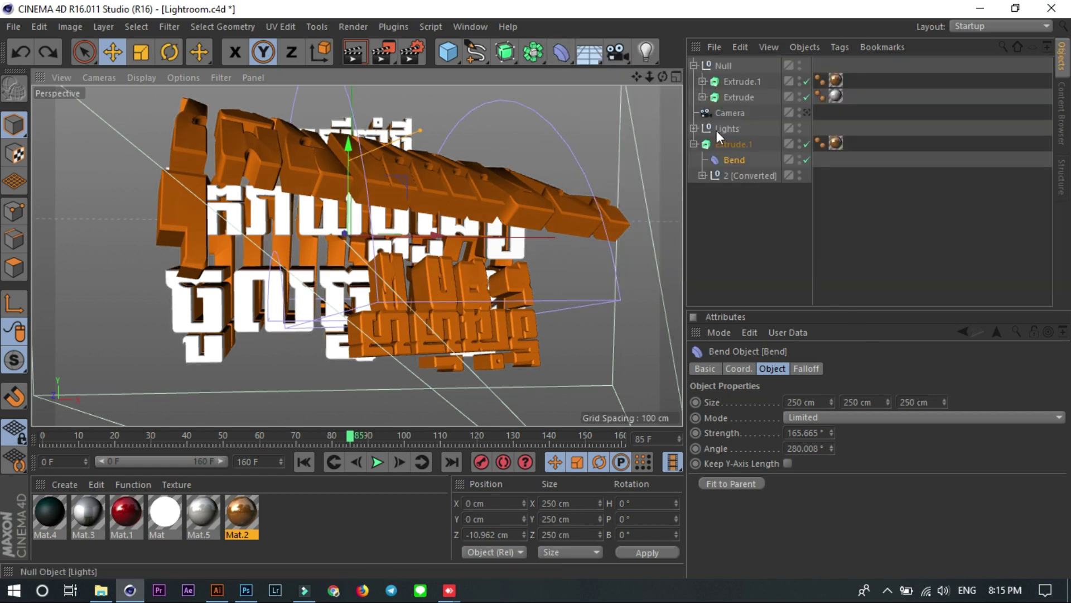
left_click(725, 176)
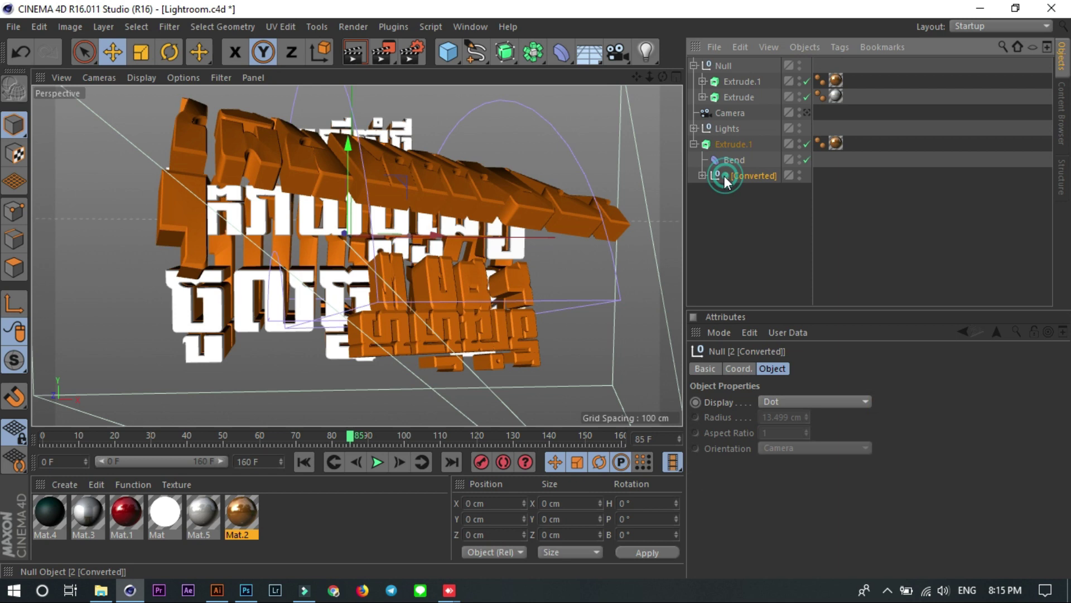
left_click(725, 144)
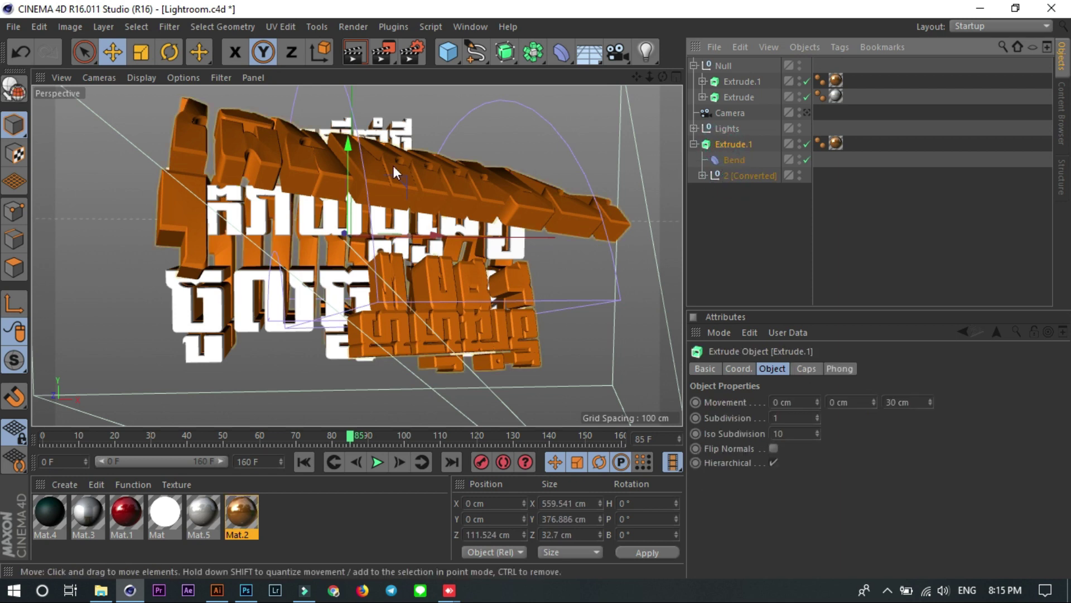
left_click(139, 77)
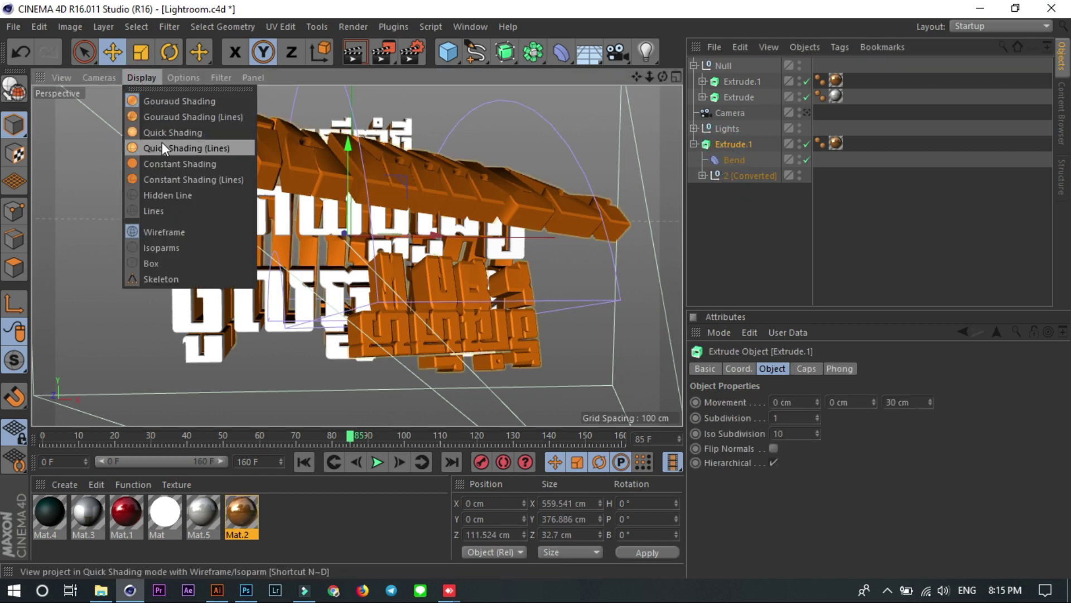
Switch the viewport to Gouraud Shading (Lines)
left_click(139, 116)
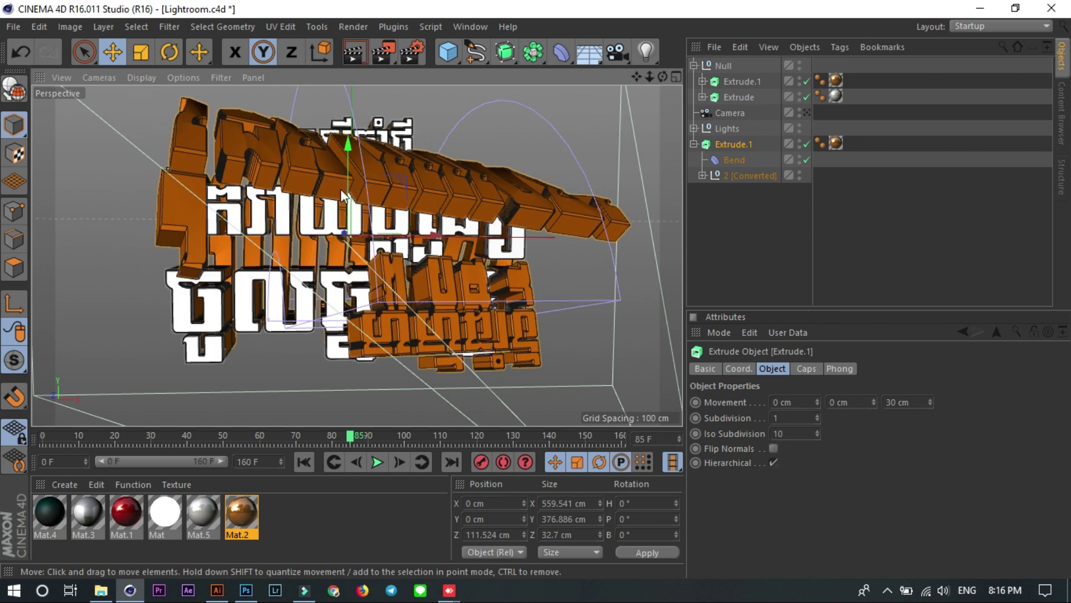
left_click(139, 86)
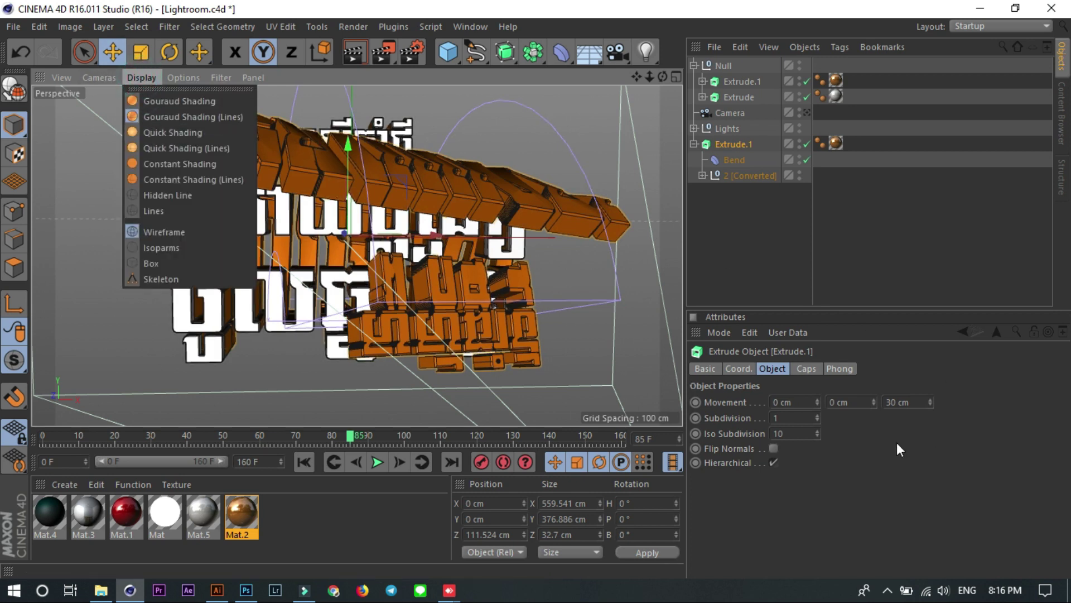
left_click(818, 416)
Raise Extrude.1's Subdivision from 1 to 24 and reselect the Bend deformer
left_click_drag(818, 416, 818, 390)
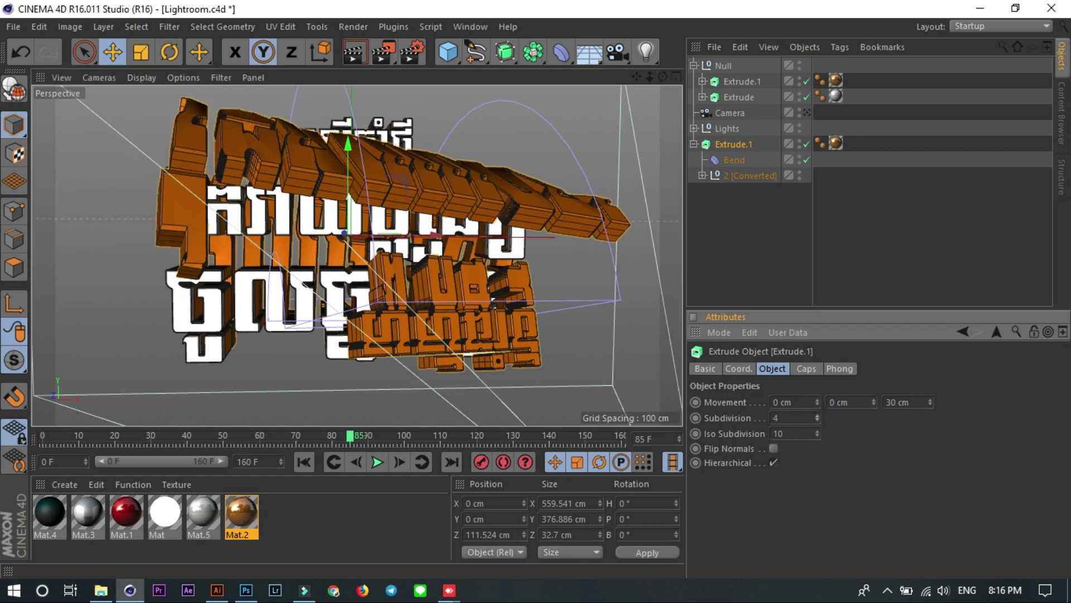
left_click_drag(818, 416, 818, 413)
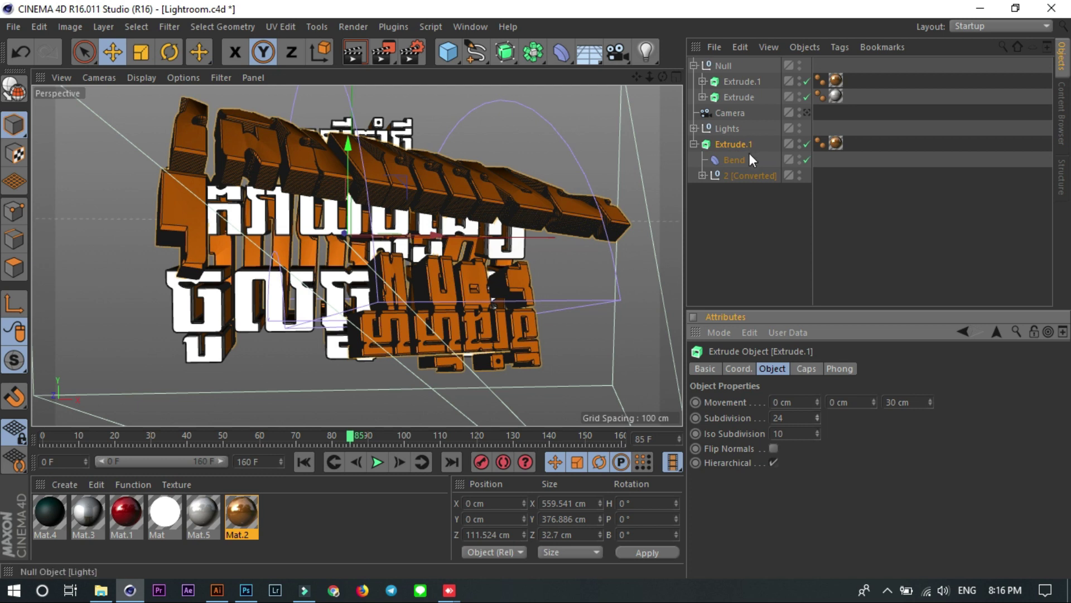
left_click(733, 161)
Narrow the Bend to Size X 238 cm and ease its strength to about -97°
left_click_drag(831, 402, 831, 446)
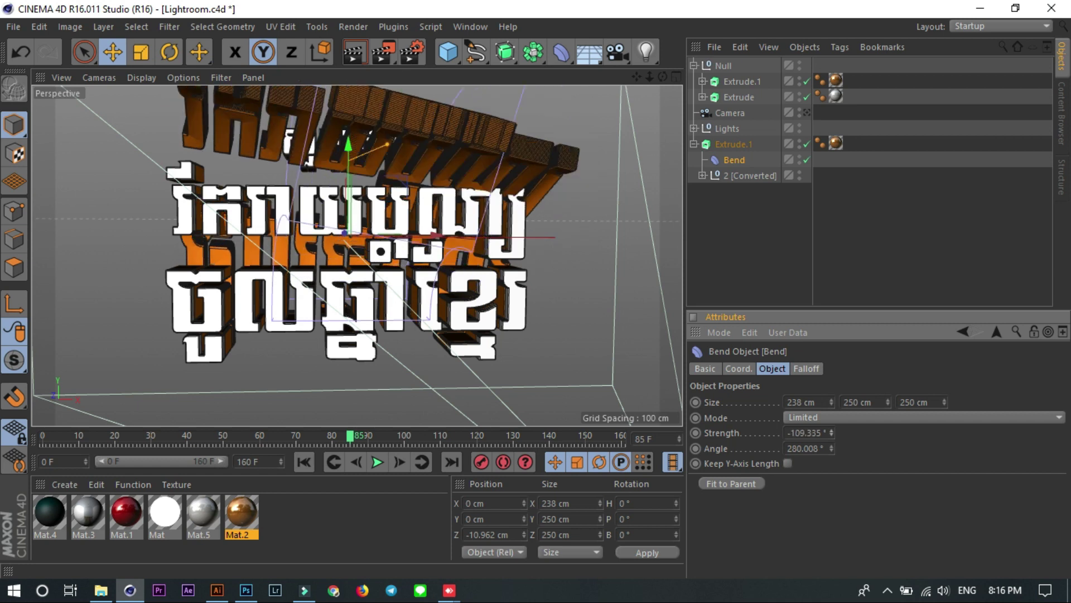
left_click_drag(831, 432, 840, 433)
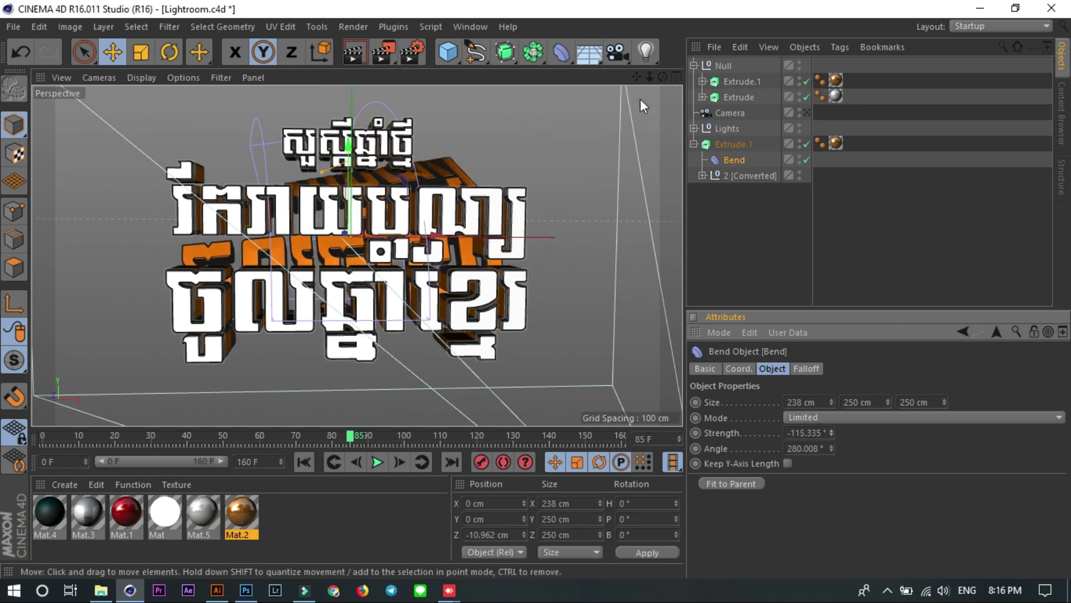
mouse_move(662, 77)
left_mouse_down()
mouse_move(620, 84)
mouse_move(662, 76)
left_mouse_up()
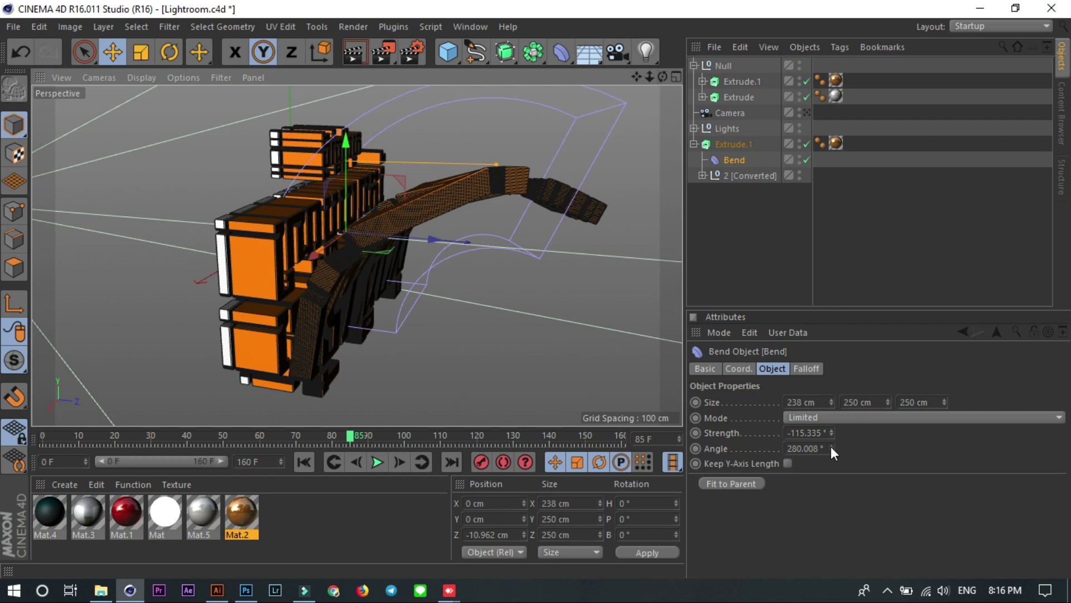
left_click_drag(832, 450, 826, 453)
key("ctrl+z")
mouse_move(832, 433)
left_mouse_down()
mouse_move(832, 413)
mouse_move(832, 438)
left_mouse_up()
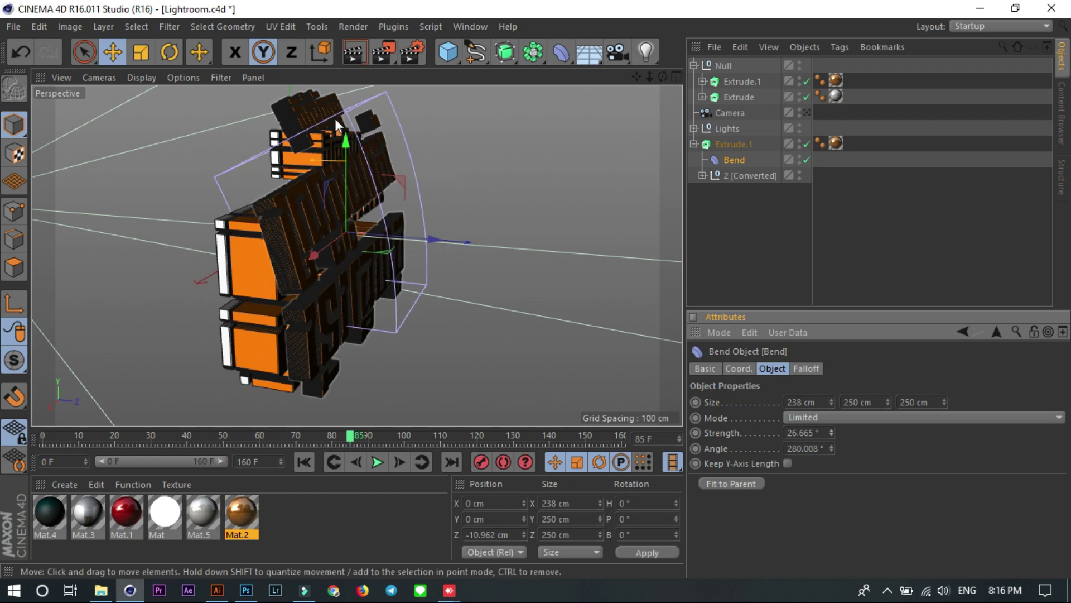
Curl the copy behind the title (about 39.6° strength, 71.4° angle) and render the scene camera's view
mouse_move(420, 103)
left_mouse_down("alt")
mouse_move(467, 217)
mouse_move(536, 232)
left_mouse_up("alt")
left_click_drag(381, 212, 337, 192, "alt")
left_click_drag(357, 152, 407, 145)
left_click(807, 112)
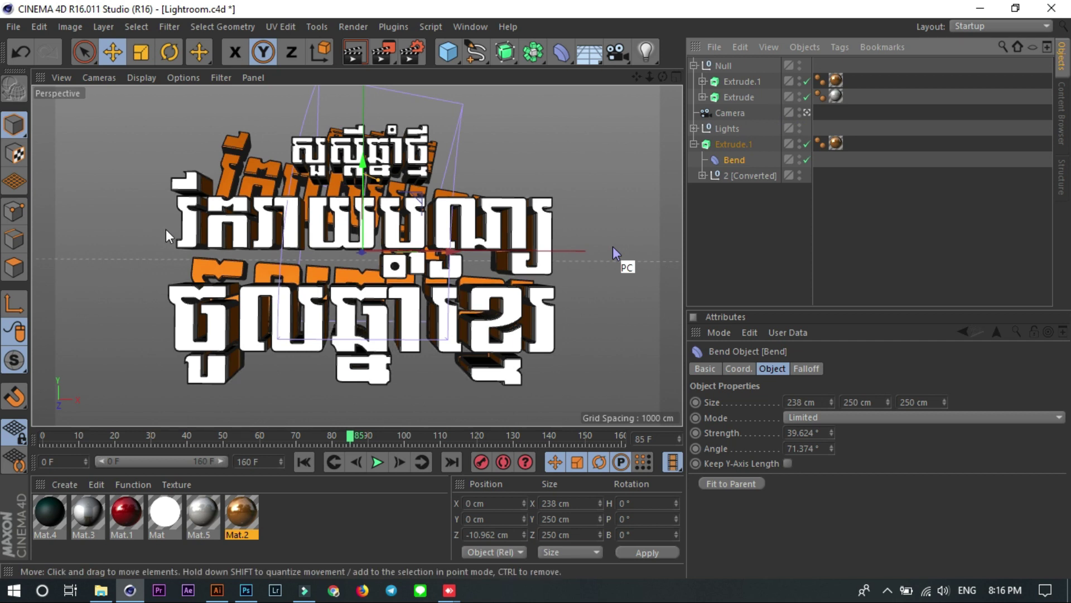
left_click(353, 51)
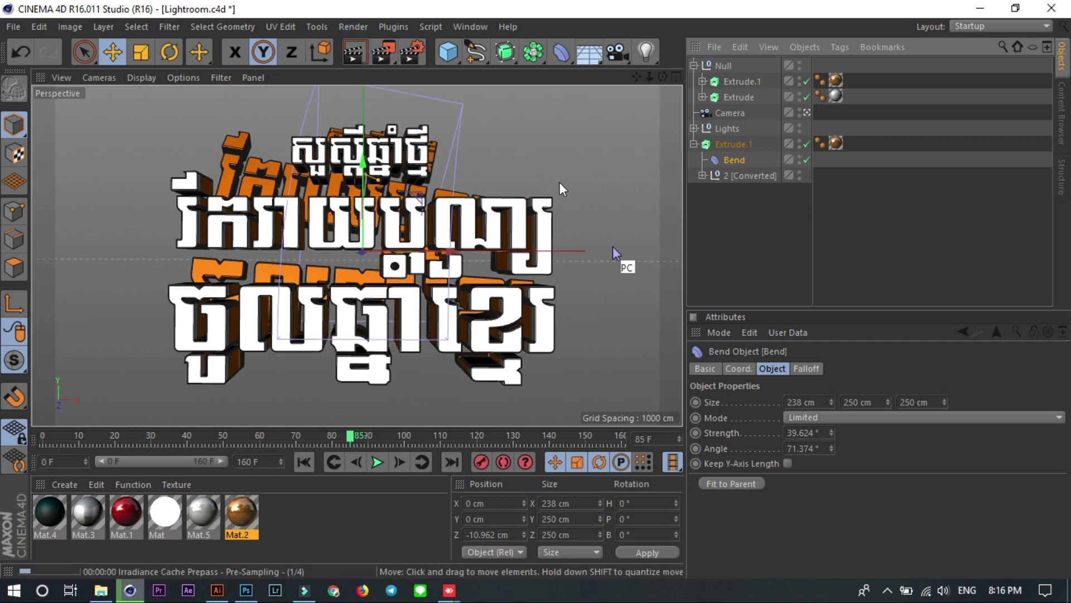
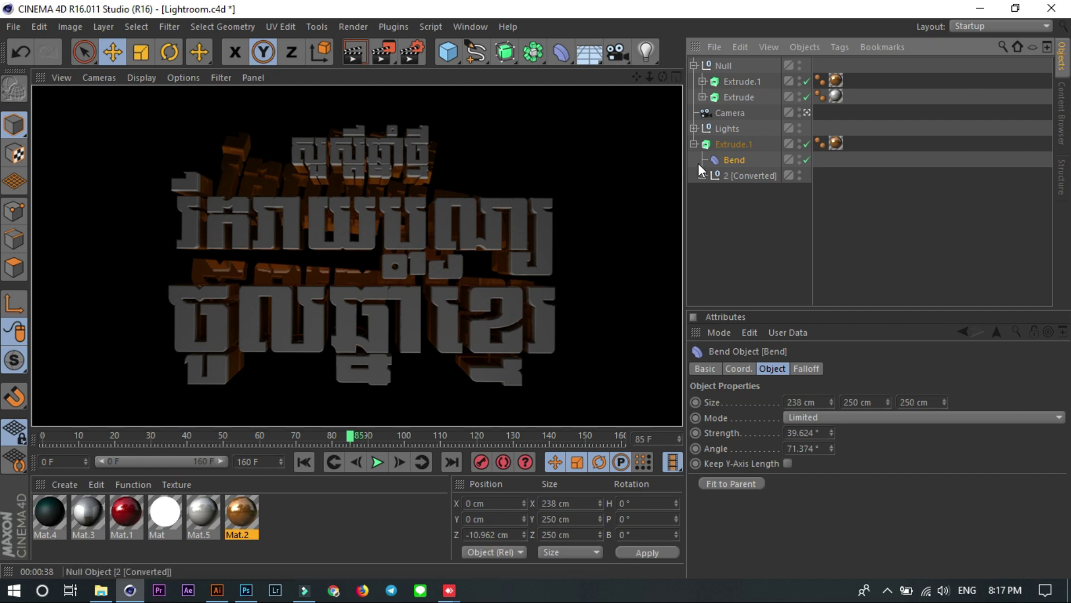
Drag the Bend deformer's handle to bend the title to 40.68° strength and 79.252° angle
left_click(732, 163)
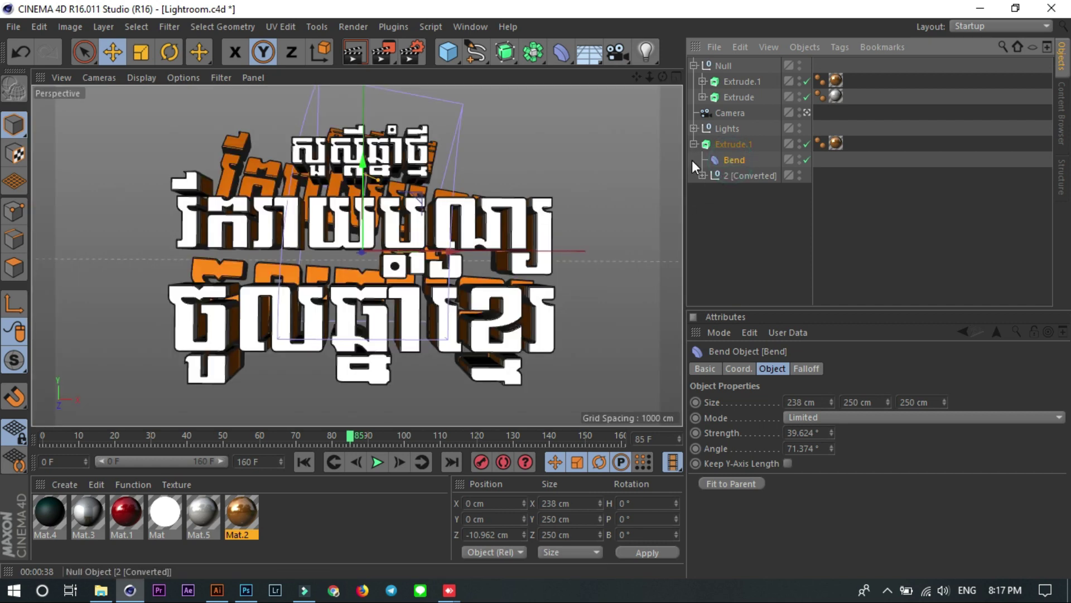
left_click_drag(420, 204, 337, 175)
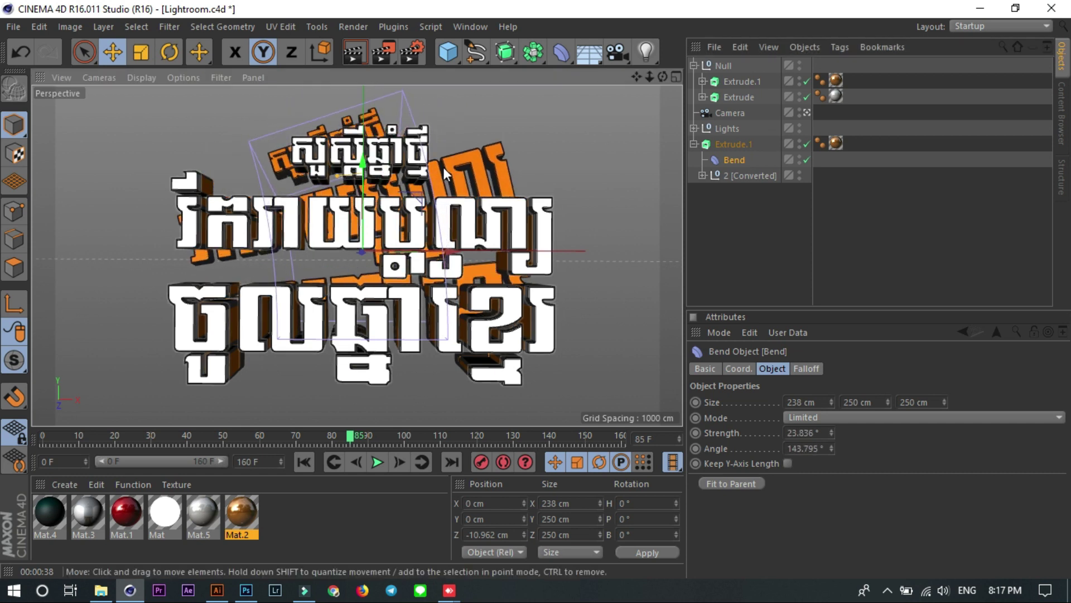
left_click(806, 112)
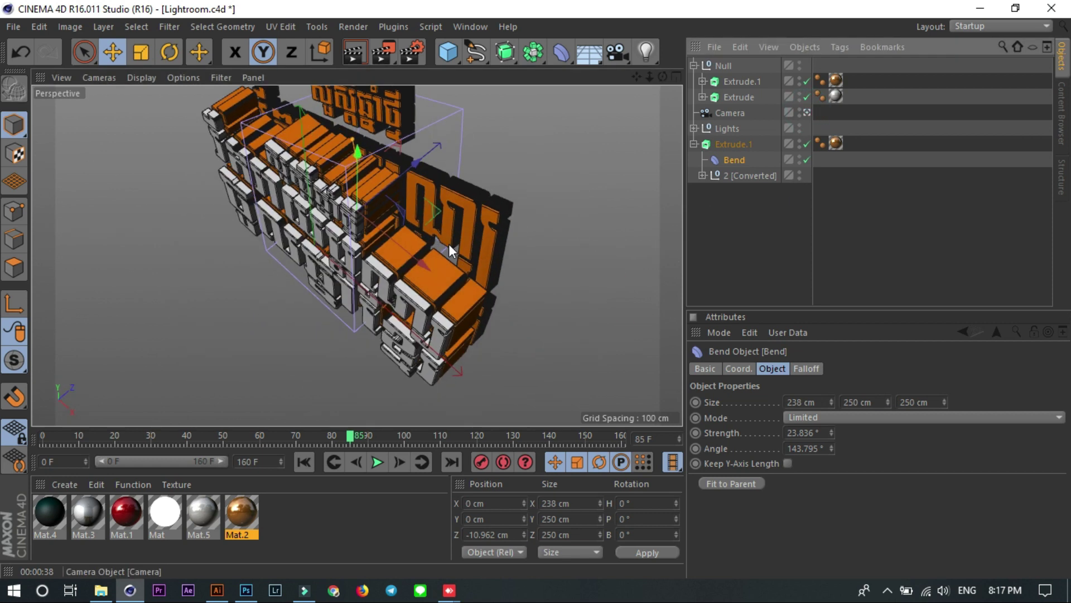
scroll(417, 171, "up", 3)
mouse_move(409, 315)
left_mouse_down("alt")
mouse_move(243, 186)
mouse_move(539, 256)
left_mouse_up("alt")
left_click_drag(503, 220, 548, 243)
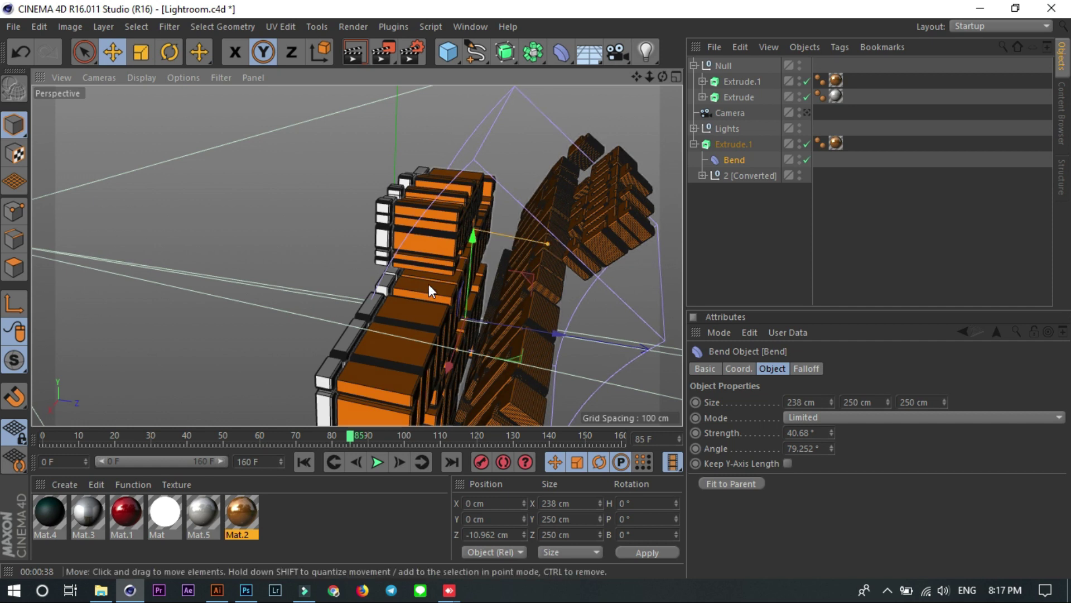
mouse_move(554, 339)
left_mouse_down("alt")
mouse_move(615, 289)
mouse_move(681, 287)
mouse_move(655, 305)
mouse_move(598, 302)
left_mouse_up("alt")
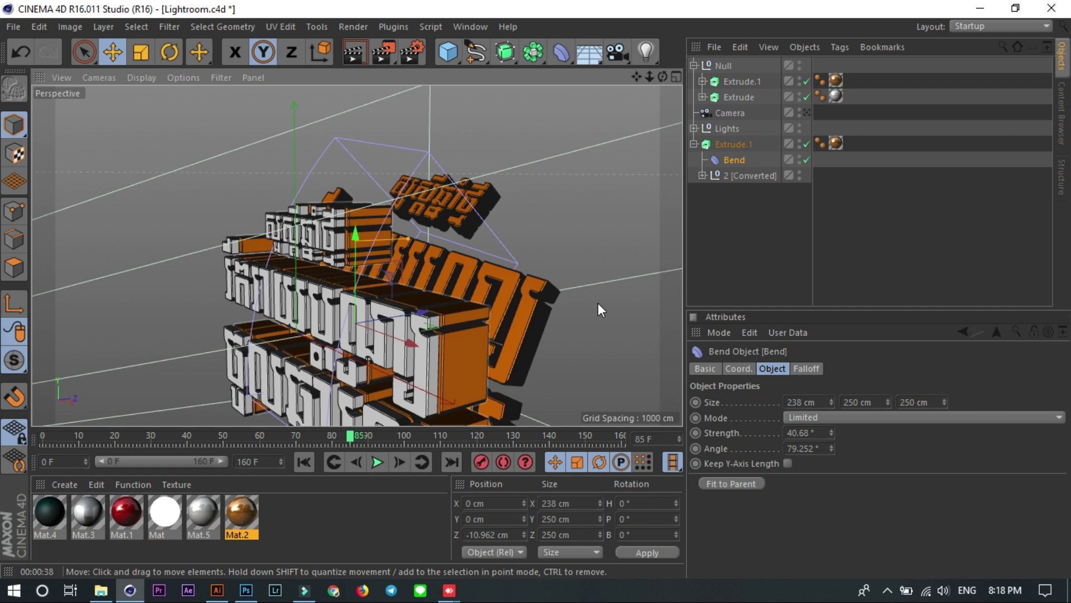
Tear off the NitroBlast plugin menu as a floating palette
left_click(397, 25)
mouse_move(416, 102)
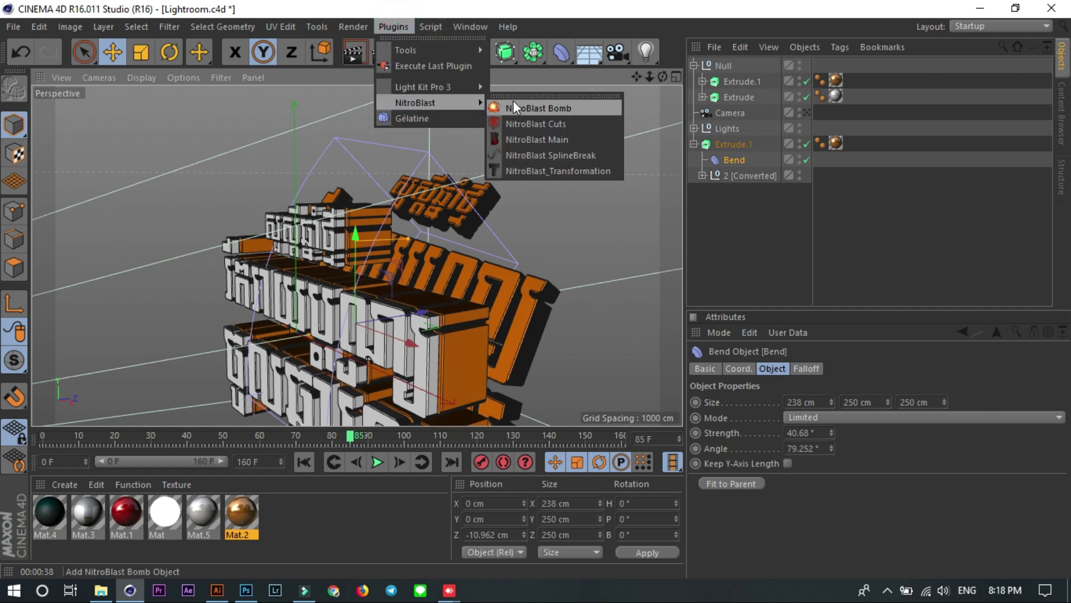
left_click(514, 96)
left_click_drag(513, 78, 797, 130)
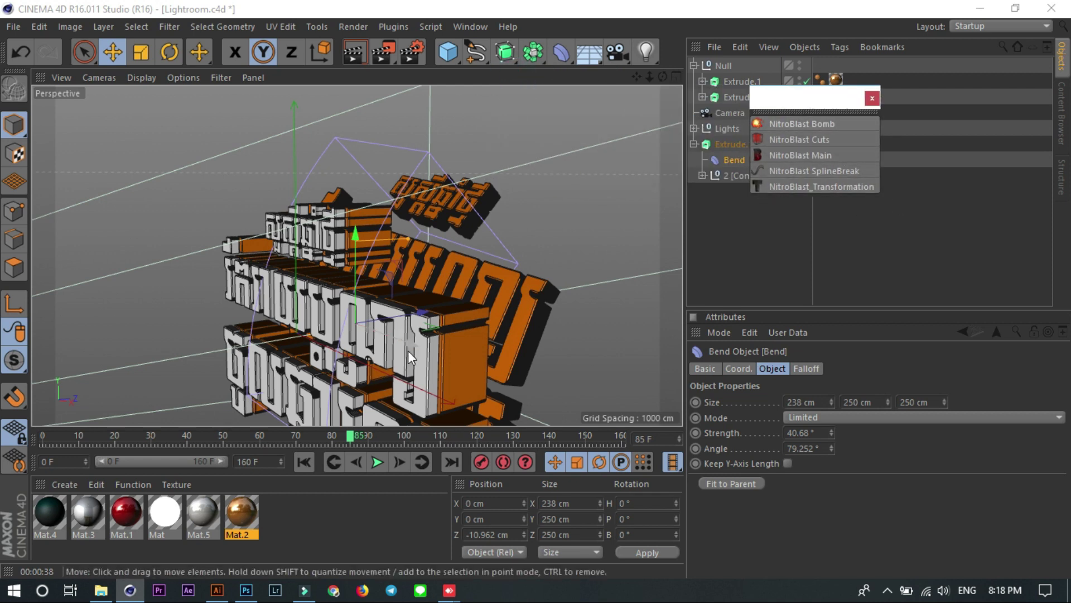
Add a Gélatine object from Plugins, then delete it again
left_click(393, 27)
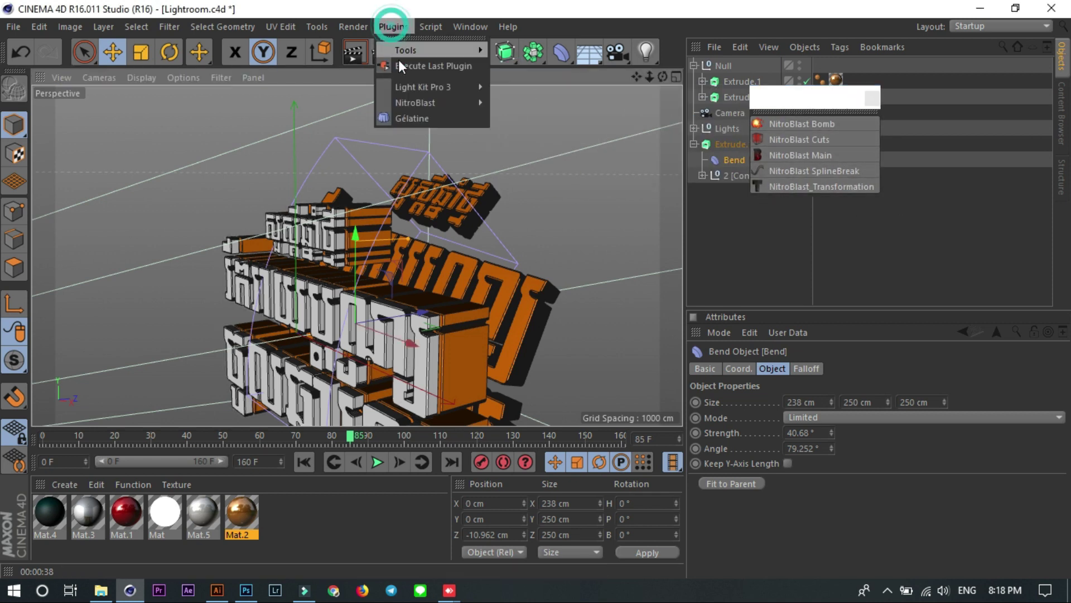
left_click(407, 116)
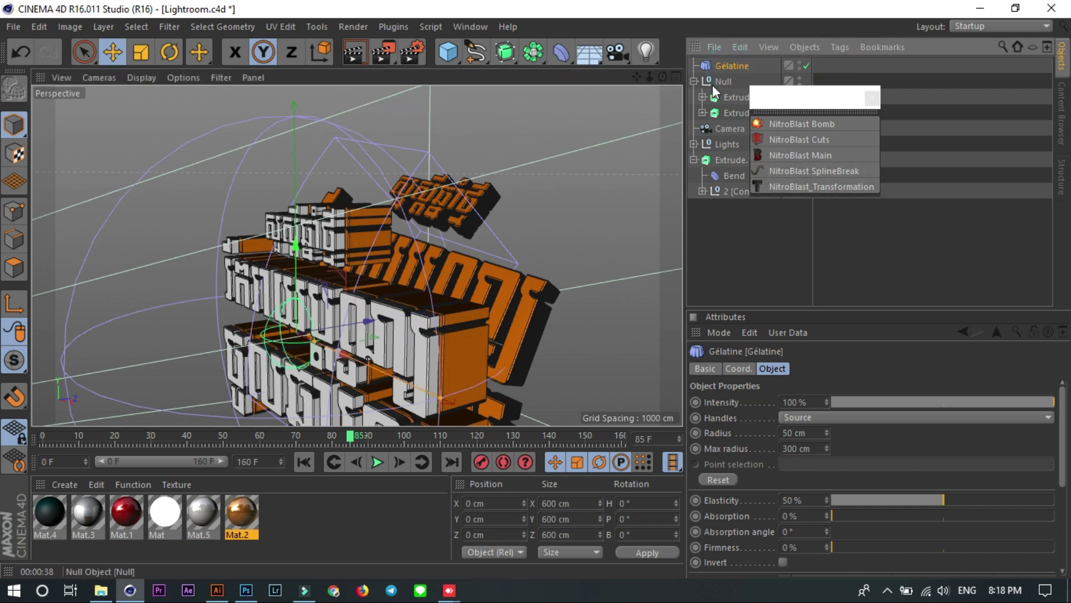
key("Delete")
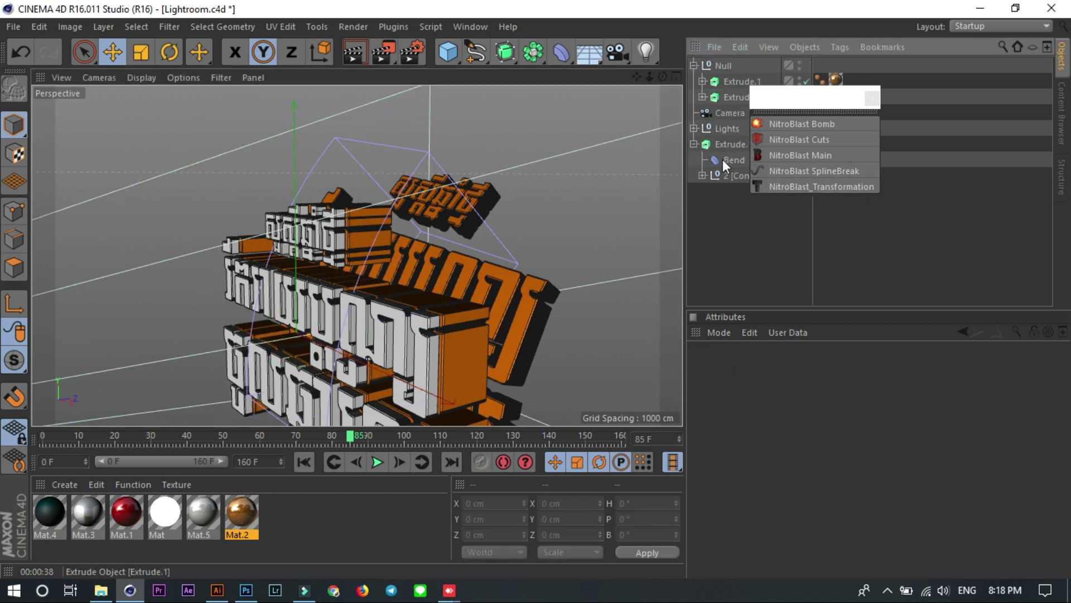
Move the floating NitroBlast palette lower on the screen
left_click(394, 27)
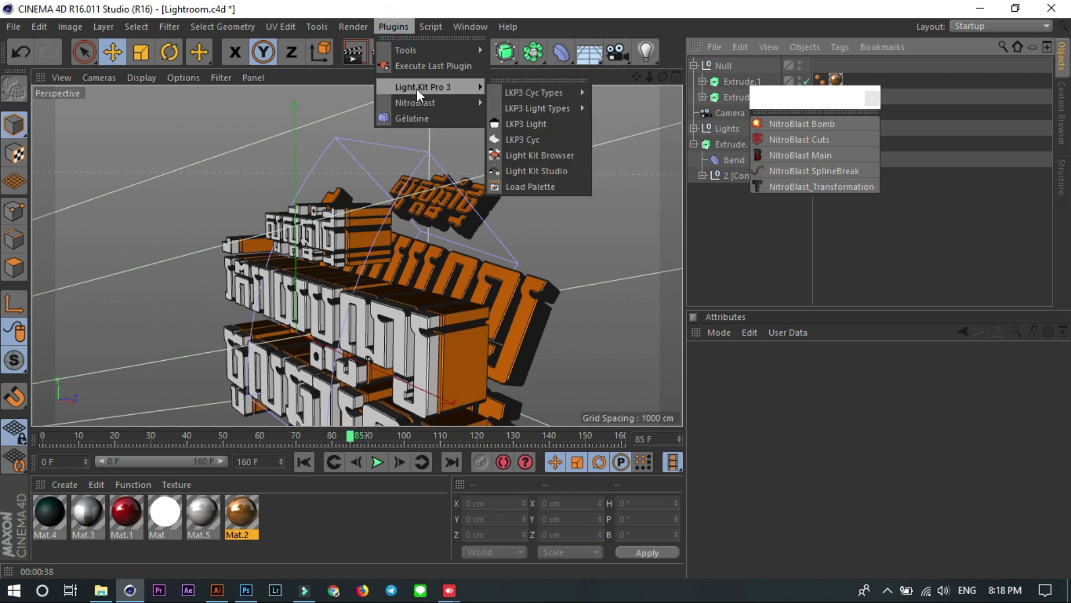
mouse_move(406, 50)
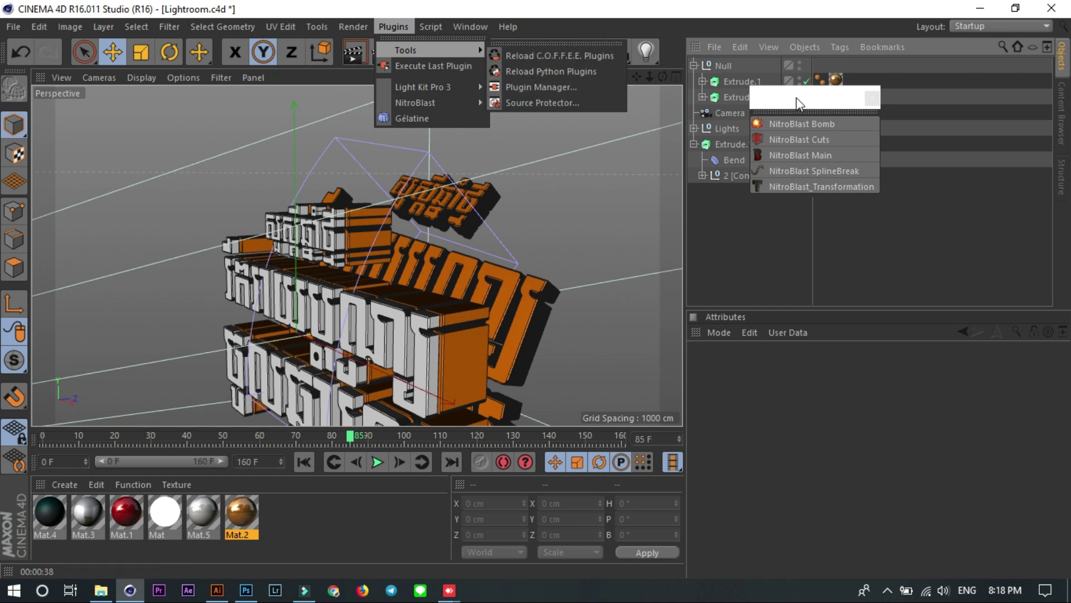
left_click(789, 96)
mouse_move(778, 102)
left_mouse_down()
mouse_move(750, 192)
mouse_move(724, 203)
left_mouse_up()
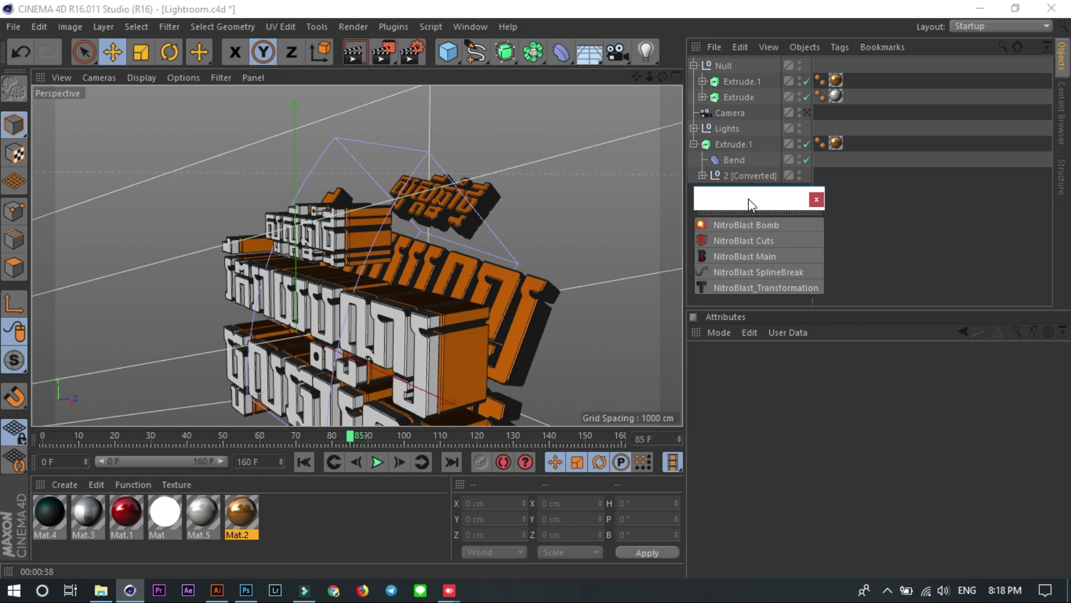
Close the NitroBlast palette and delete the Bend deformer so the title straightens
left_click(815, 200)
left_click(702, 176)
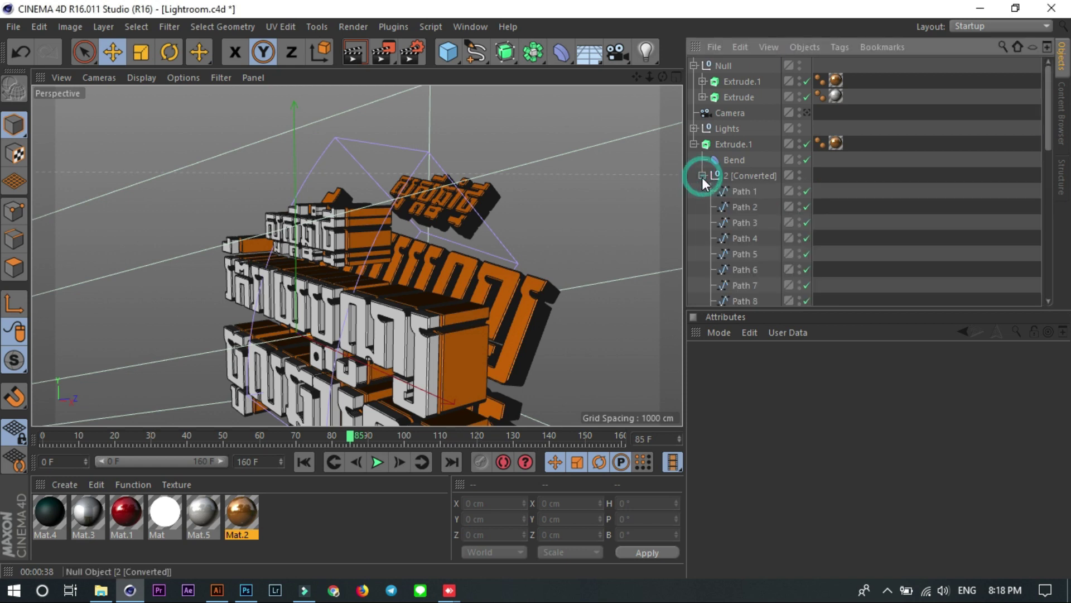
left_click(732, 160)
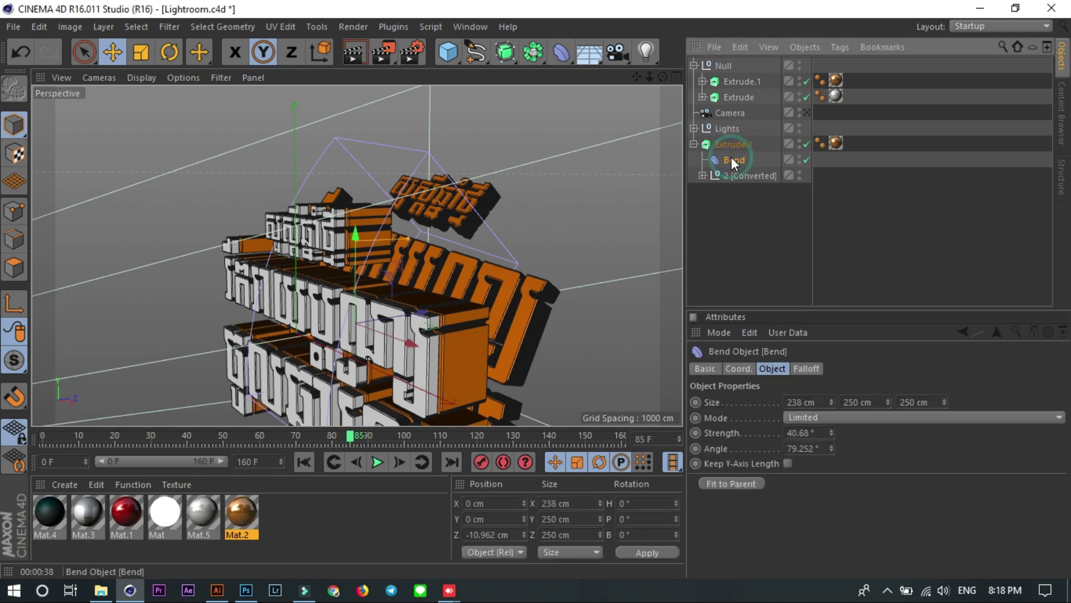
key("Delete")
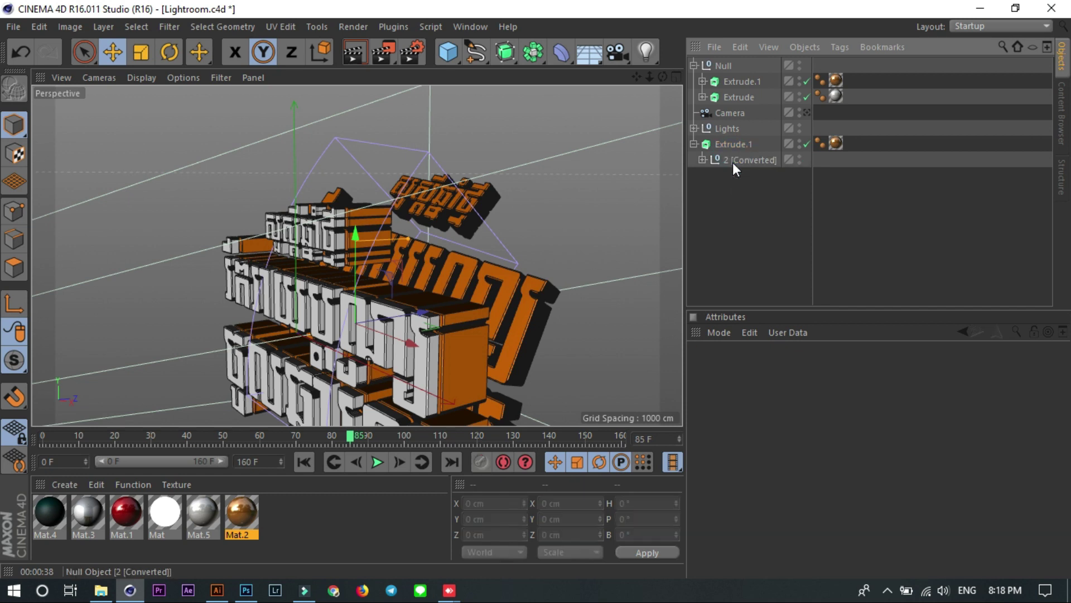
Toggle Light.1's visibility off and back on, and view the title through the scene camera
left_click(700, 159)
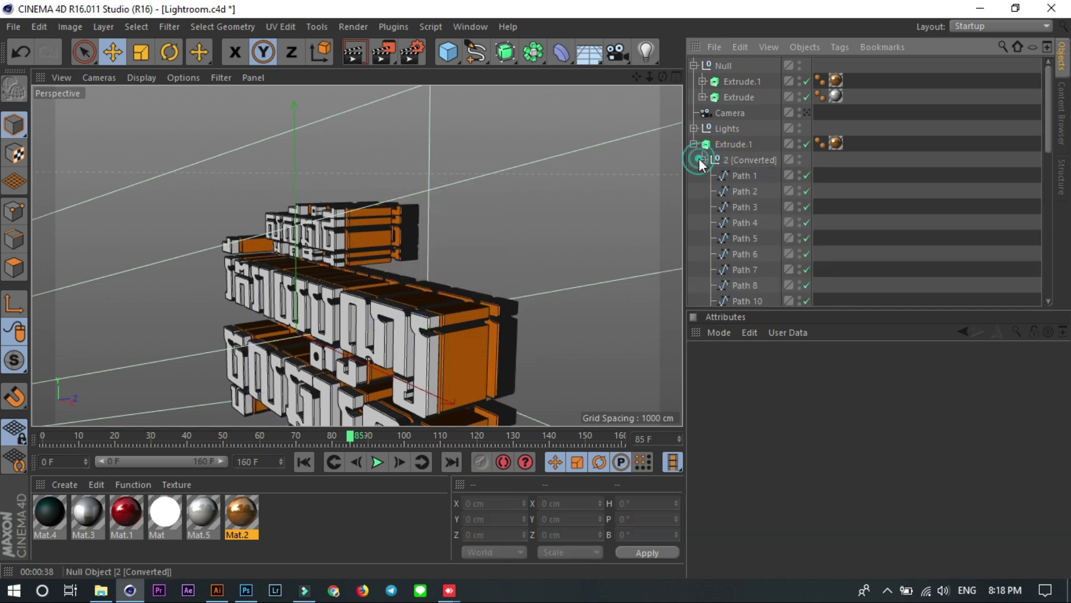
left_click(695, 128)
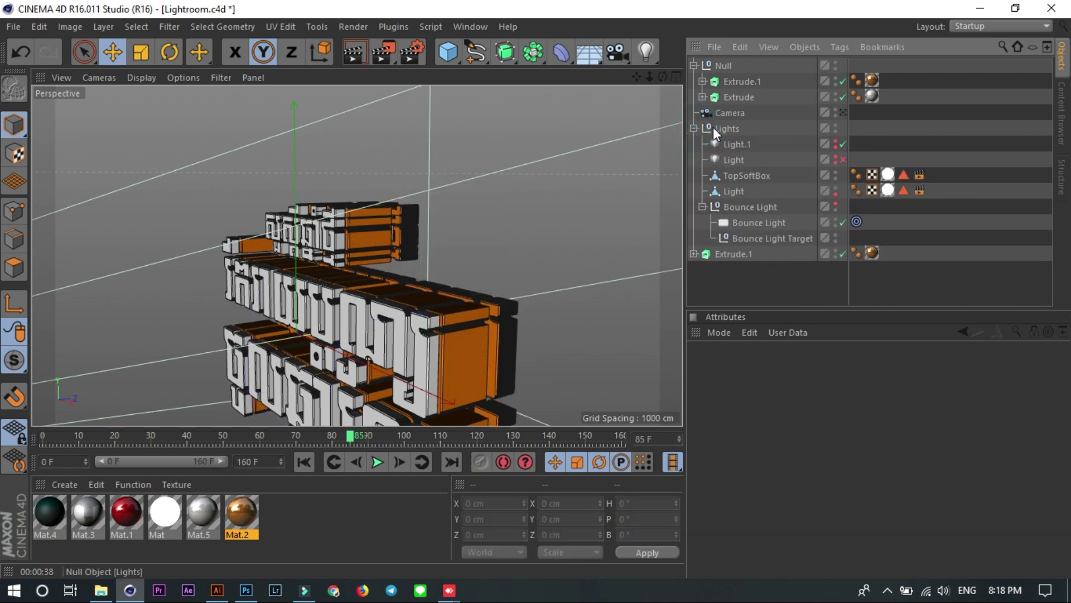
left_click(836, 146)
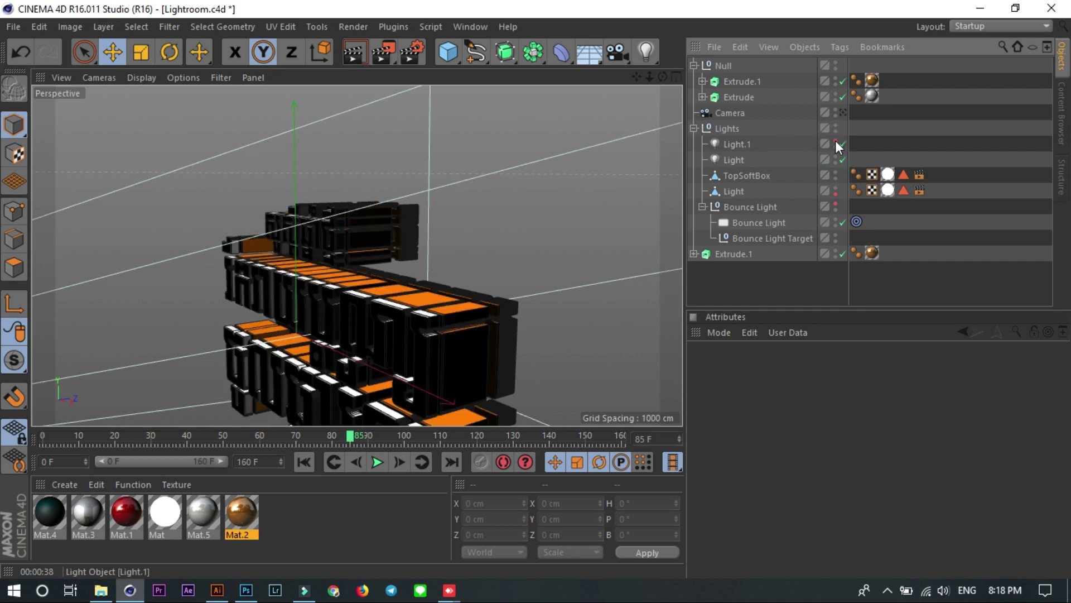
left_click(836, 140)
left_click(836, 203)
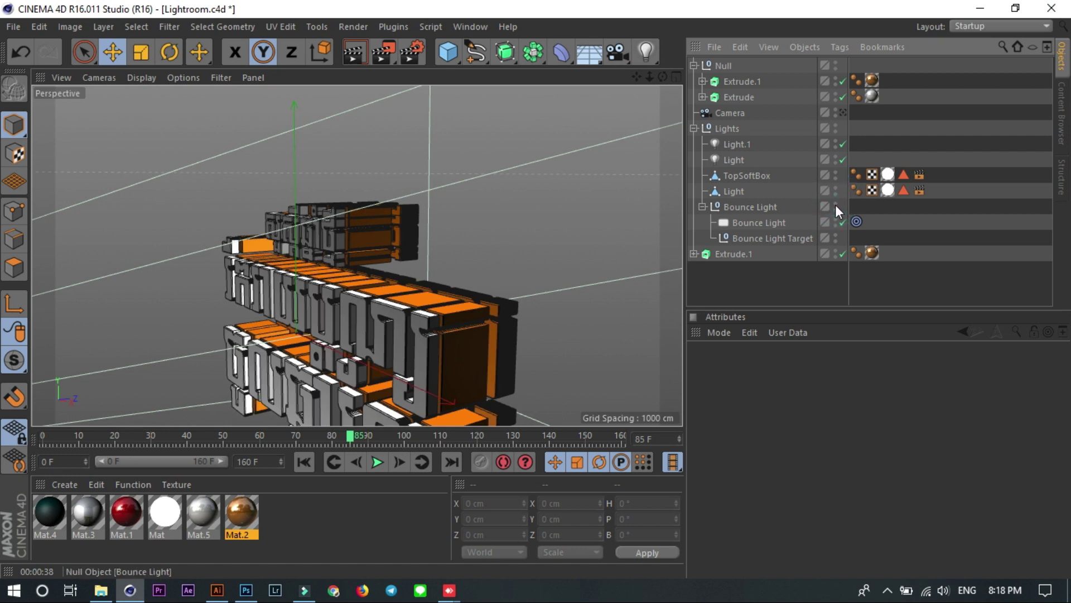
left_click(842, 113)
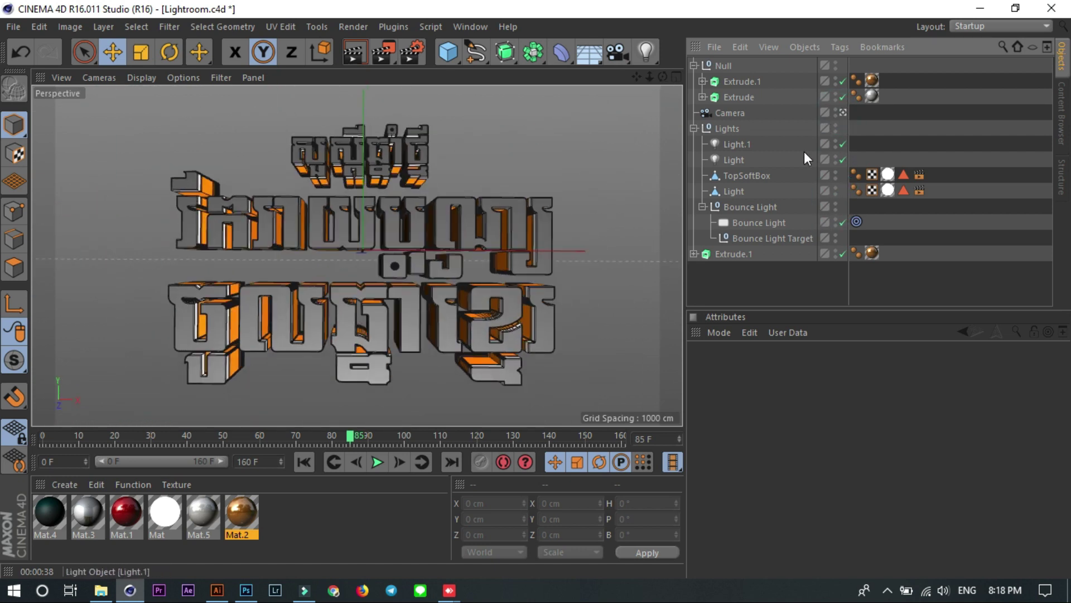
left_click(694, 128)
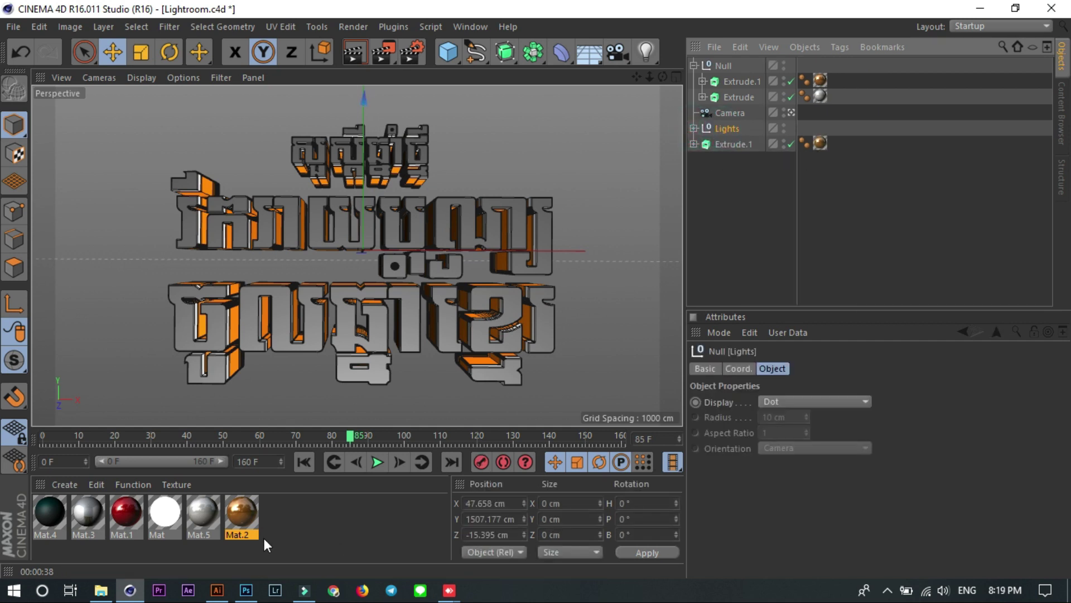
Shift Mat.2's colour toward magenta by lowering its green and blue values
left_click(243, 504)
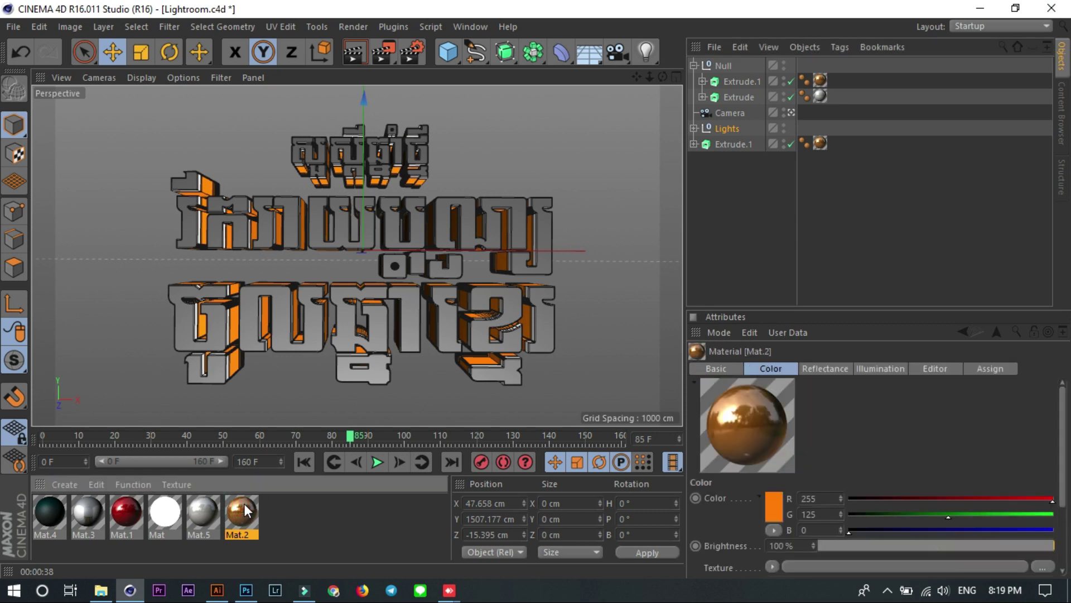
double_click(243, 504)
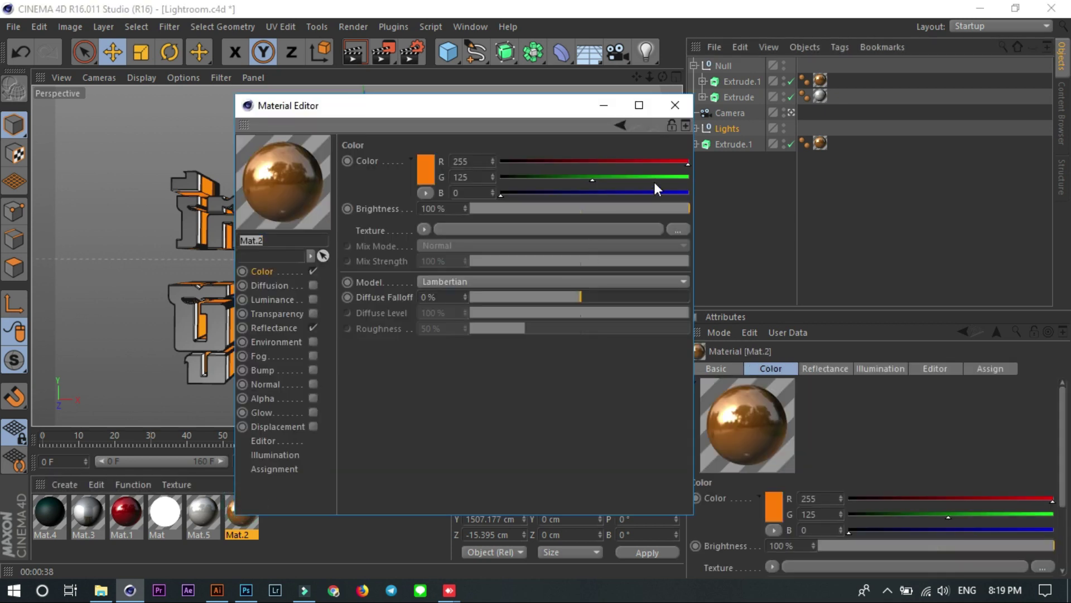
mouse_move(651, 177)
left_mouse_down()
mouse_move(690, 177)
mouse_move(571, 163)
mouse_move(678, 165)
mouse_move(594, 163)
mouse_move(675, 166)
mouse_move(584, 177)
mouse_move(622, 194)
mouse_move(682, 197)
left_mouse_up()
left_click_drag(583, 178, 561, 177)
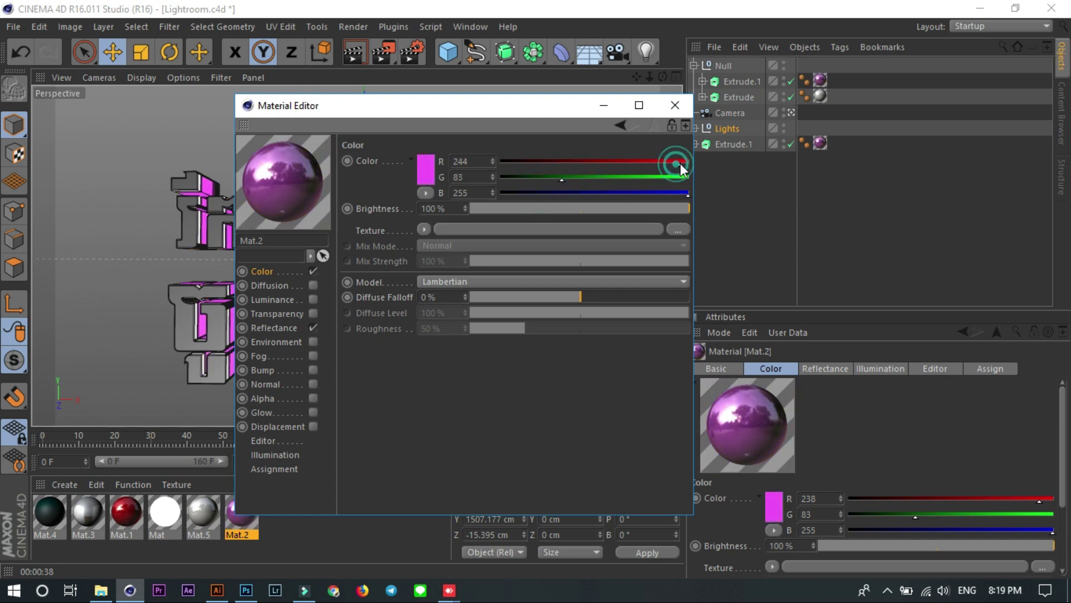
left_click(478, 191)
left_click(470, 176)
left_click_drag(561, 178, 554, 189)
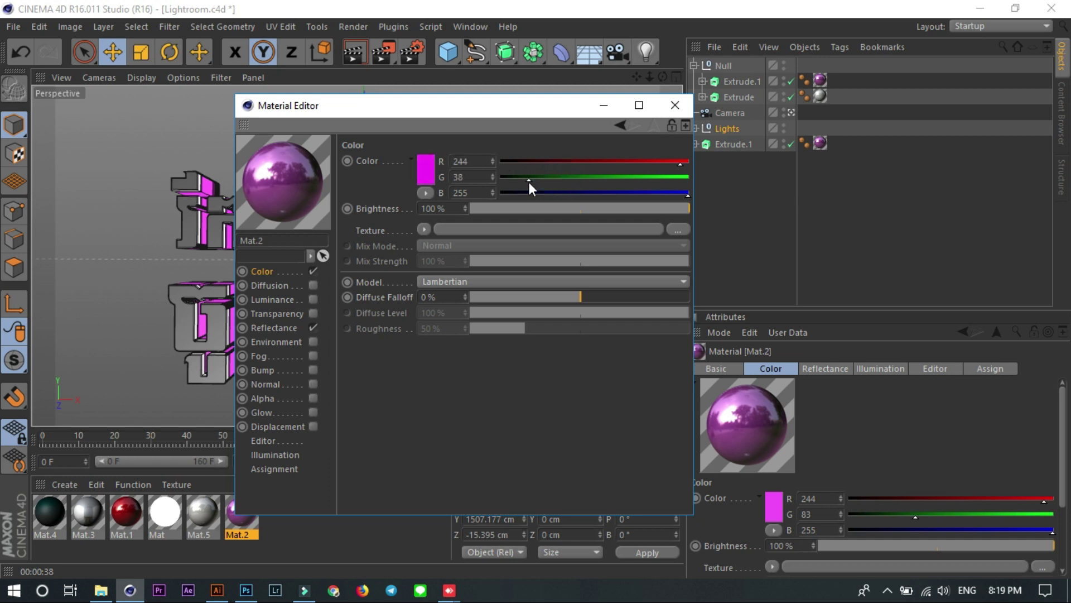
mouse_move(686, 194)
left_mouse_down()
mouse_move(664, 196)
mouse_move(688, 192)
left_mouse_up()
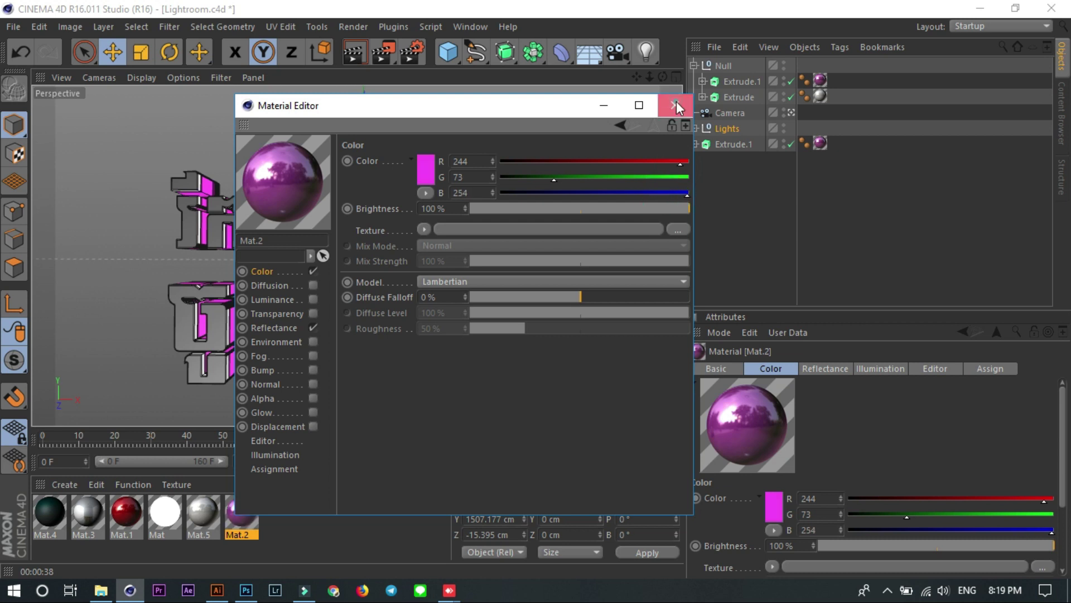
left_click(675, 105)
Raise Mat.2's green to 90 and its diffuse falloff to 31%
double_click(243, 519)
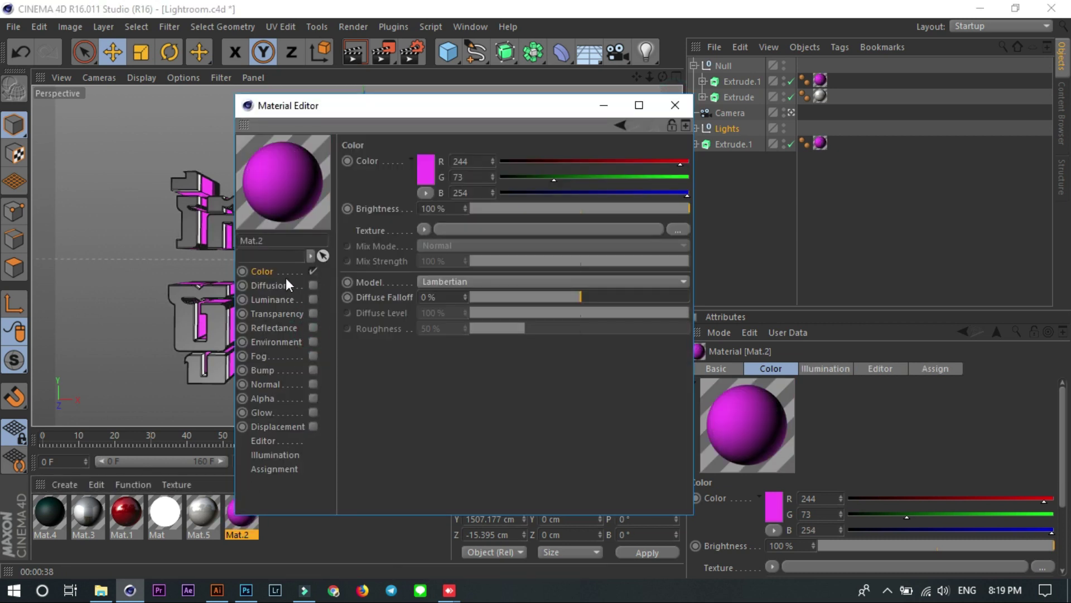
left_click_drag(553, 179, 565, 179)
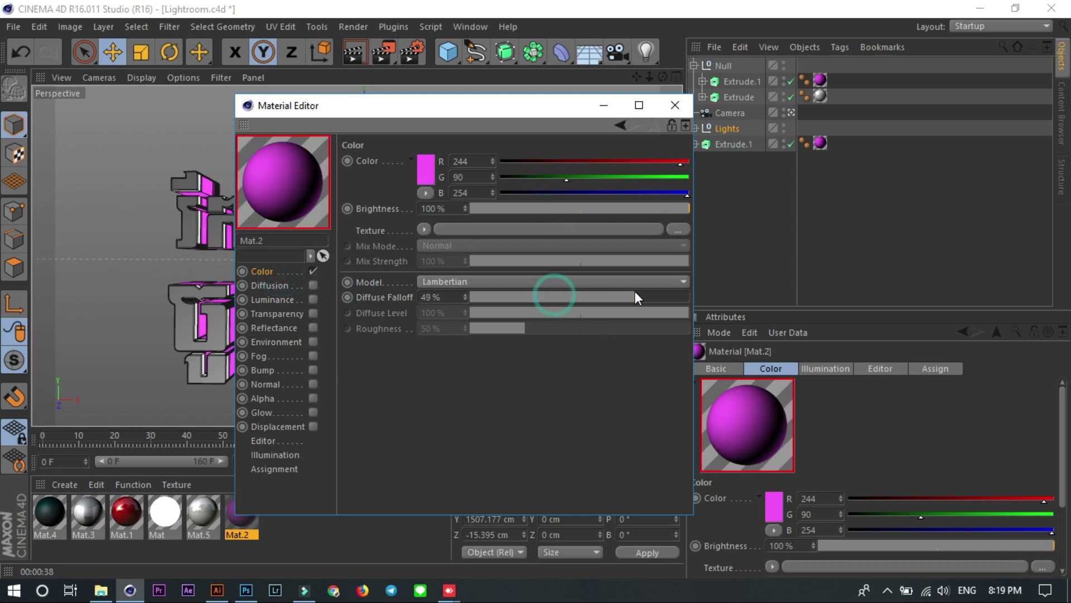
left_click_drag(560, 295, 609, 300)
Turn off reflectance on Mat.1
left_click(672, 107)
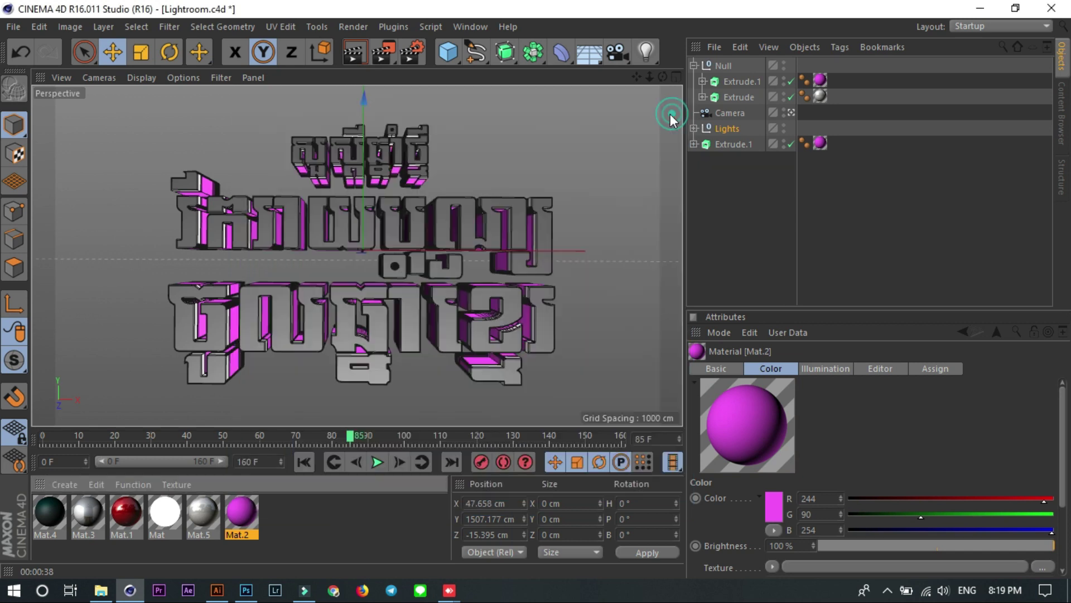
double_click(127, 509)
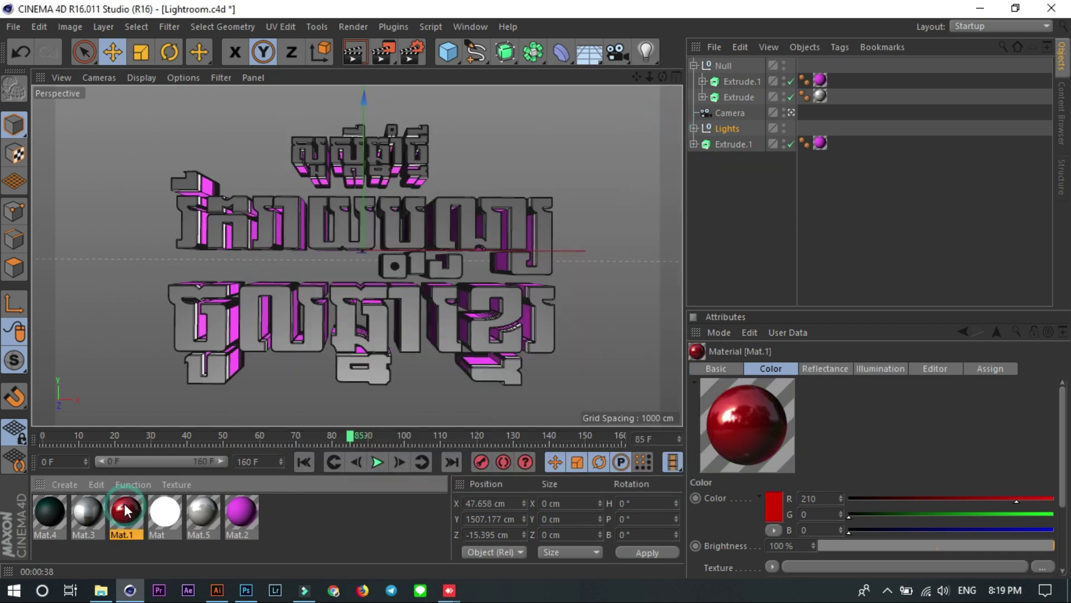
left_click(280, 329)
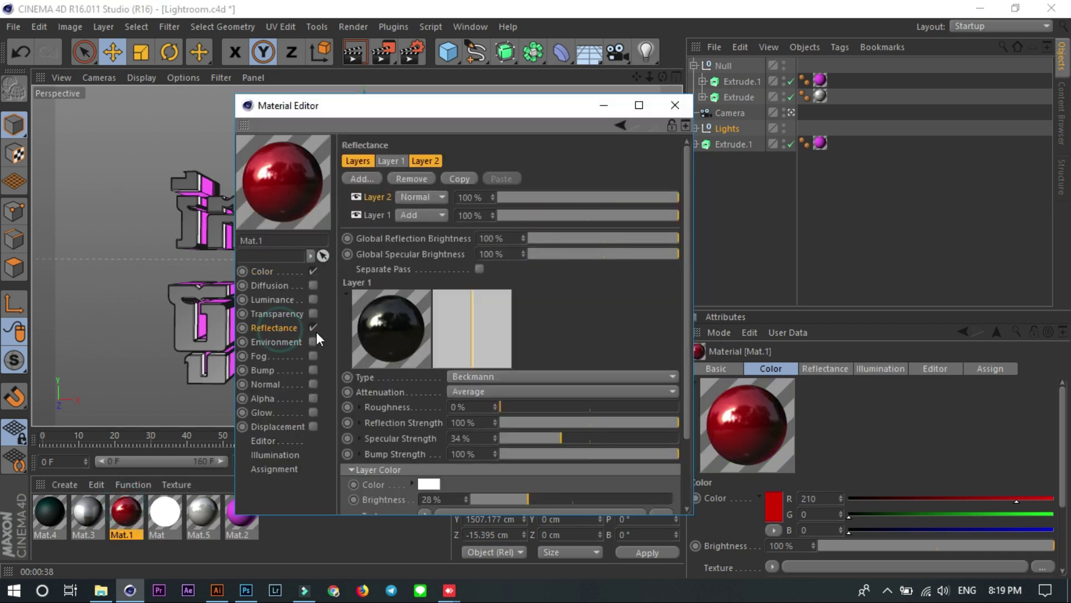
left_click(314, 329)
left_click(294, 269)
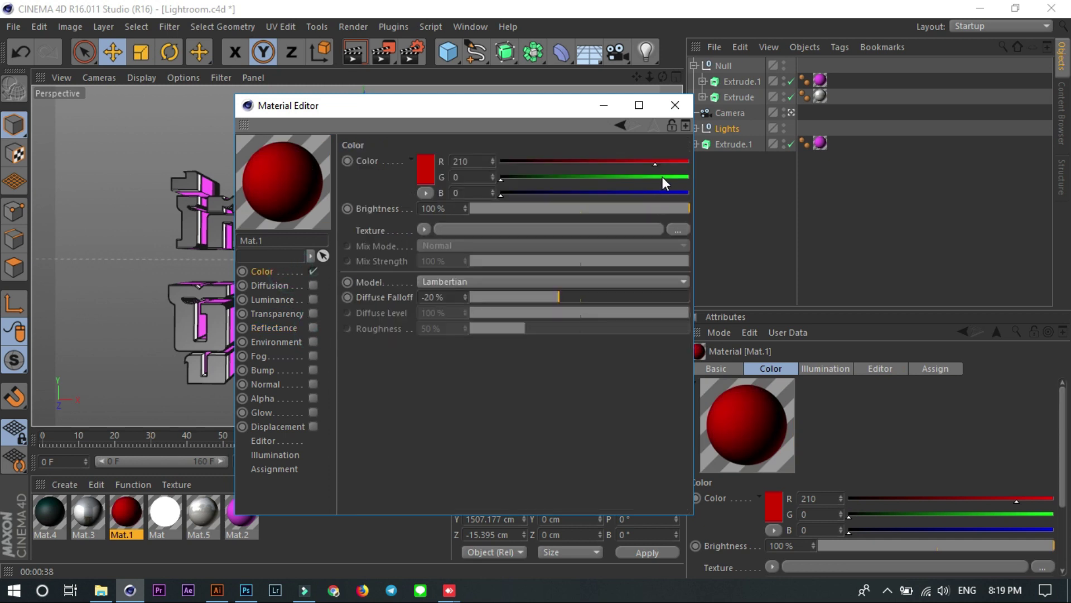
left_click(675, 105)
Turn off Mat.5's reflectance, set its diffuse falloff to 46%, and render the view
left_click(203, 509)
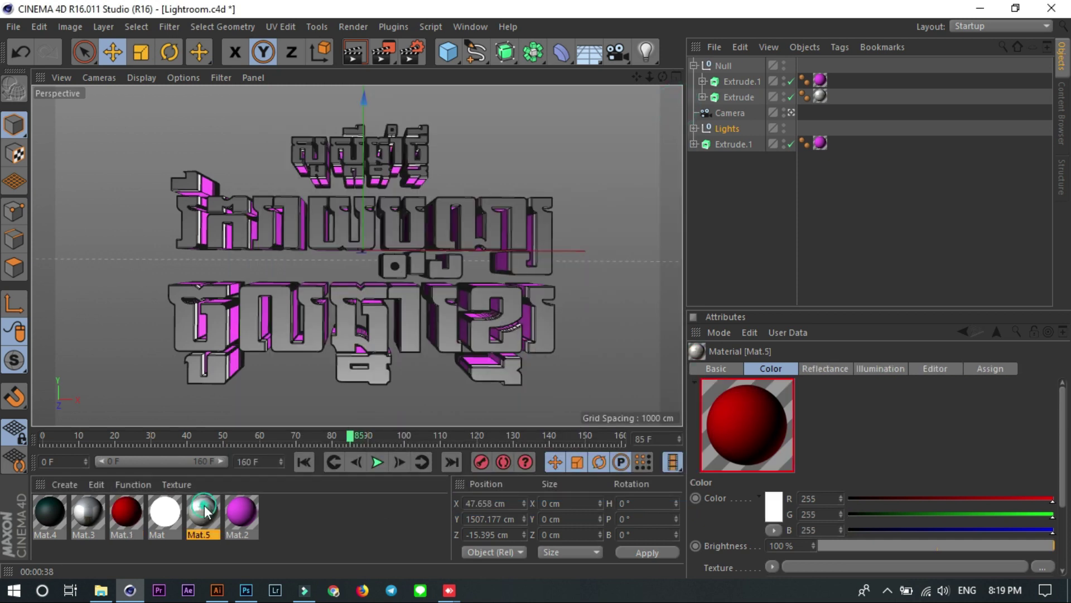
double_click(205, 510)
left_click(287, 327)
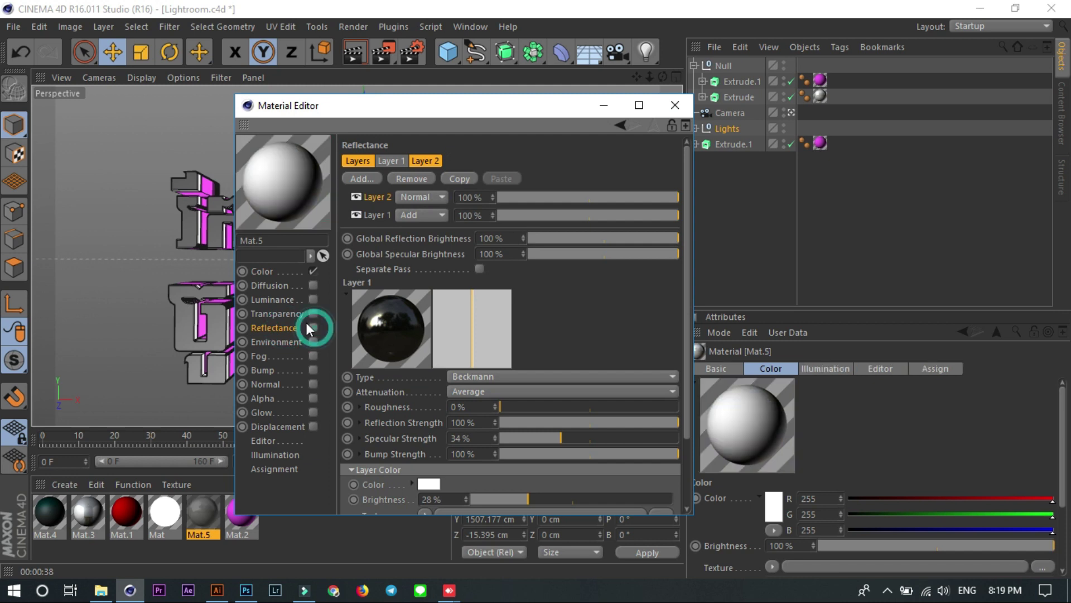
left_click(286, 272)
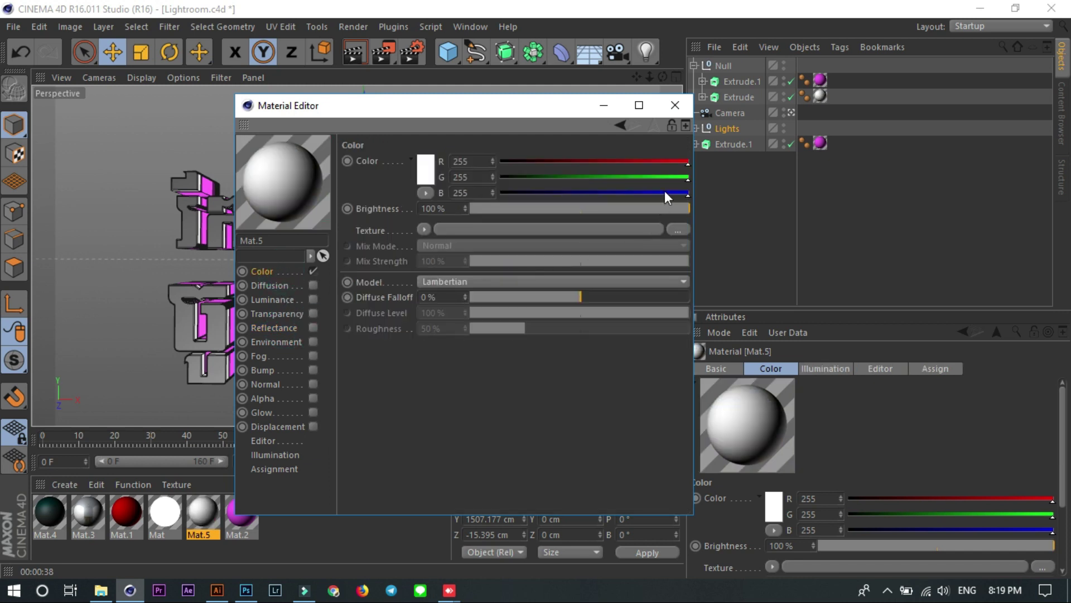
left_click_drag(601, 299, 631, 298)
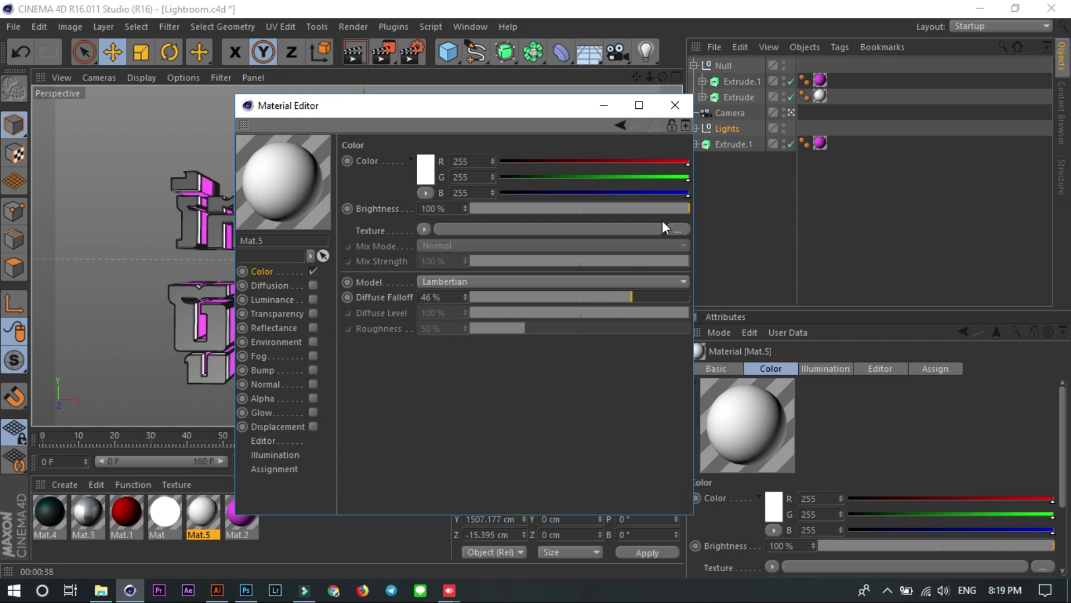
left_click(675, 106)
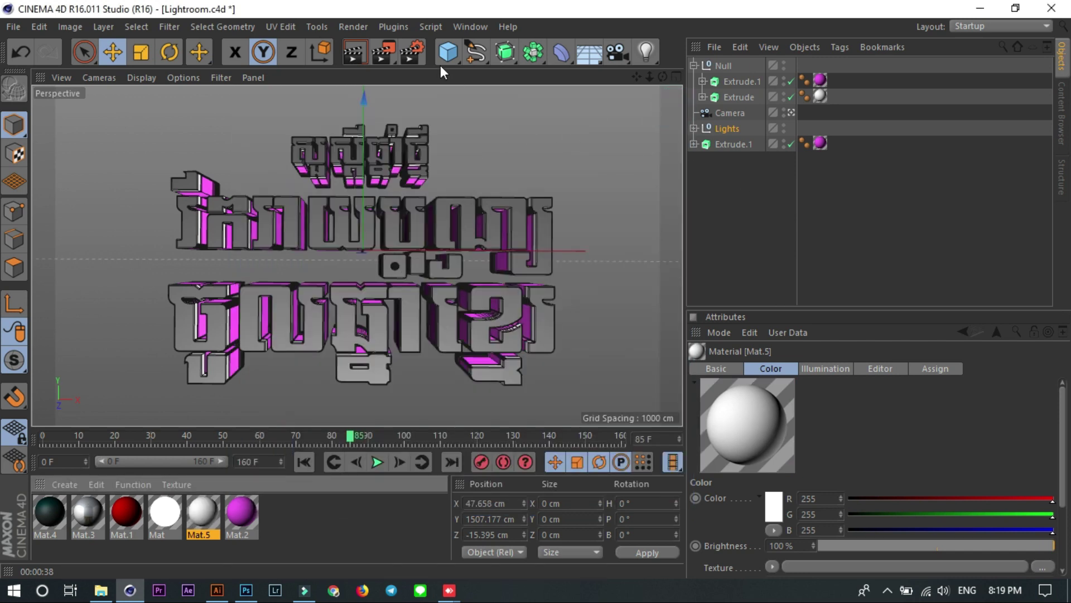
left_click(354, 52)
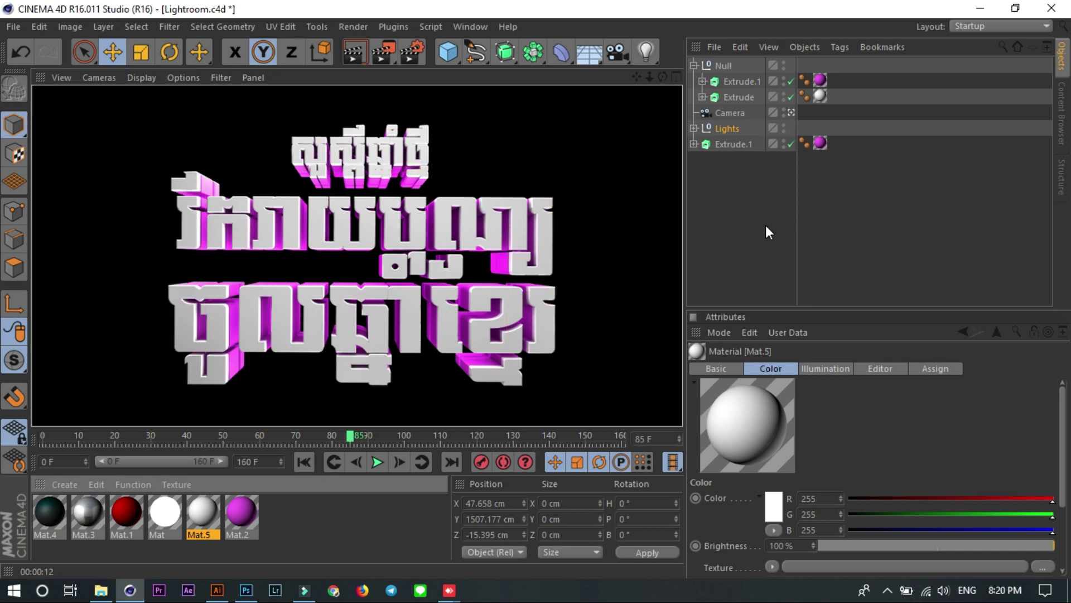
Delete the bottom Extrude.1 object and render the view again
left_click(731, 143)
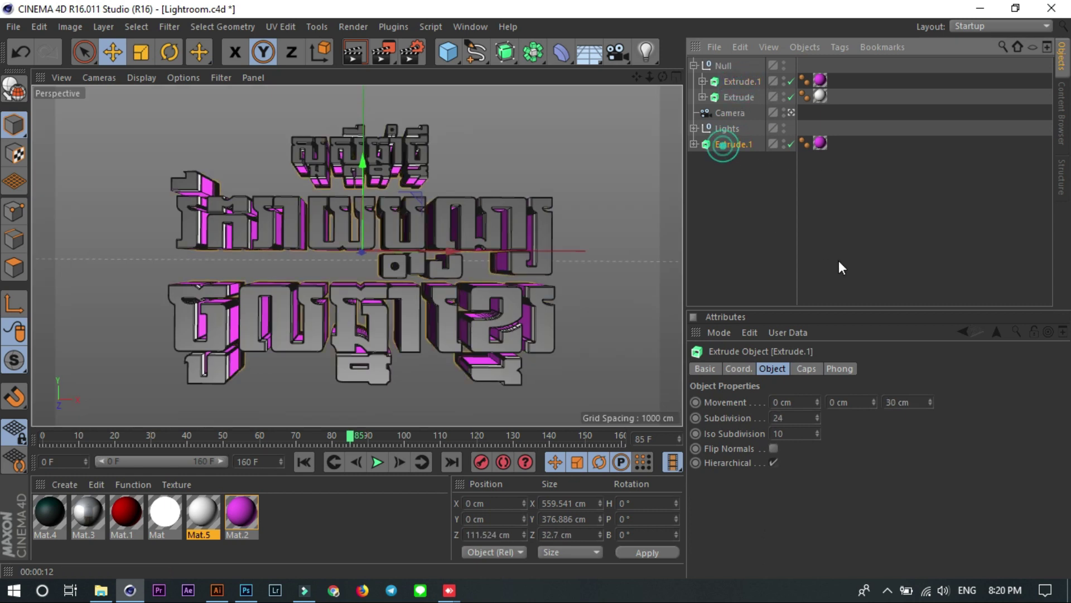
key("Delete")
left_click(350, 53)
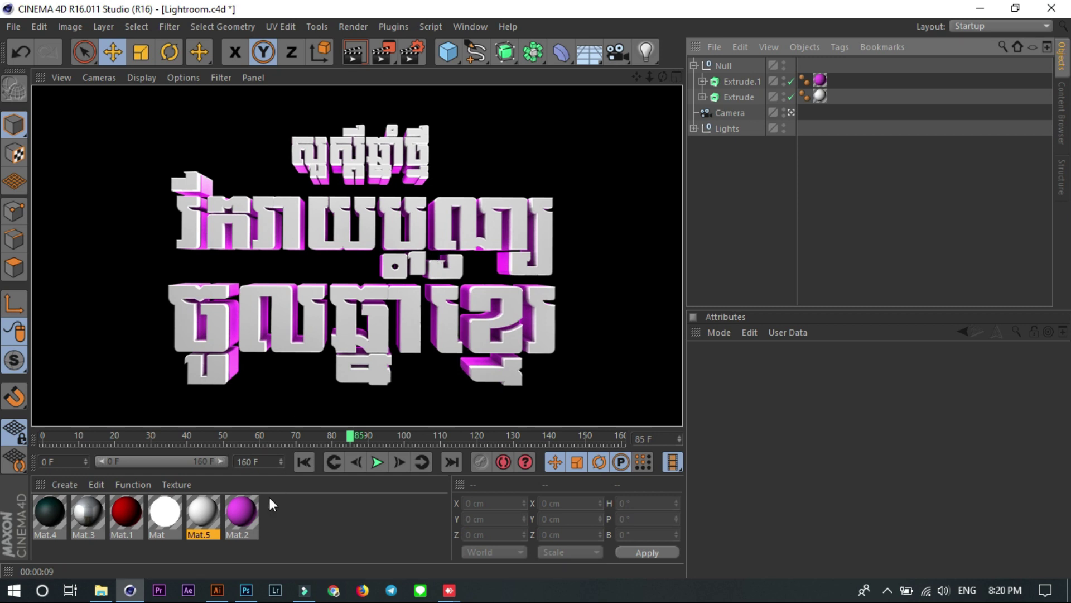
Toggle Mat.2's transparency, luminance, diffusion and reflectance channels in the material editor
left_click(239, 510)
double_click(234, 510)
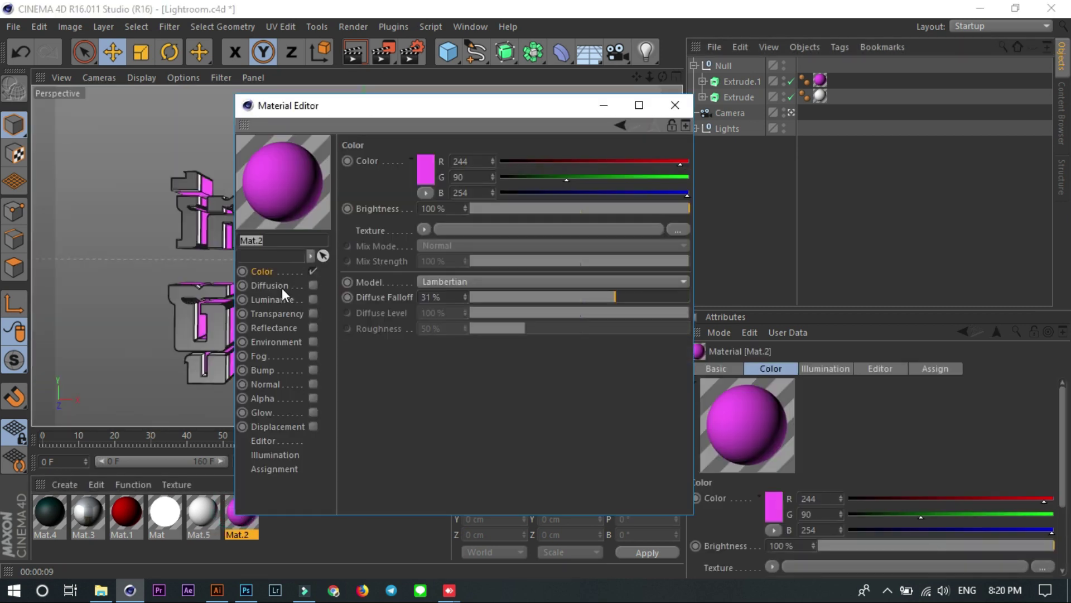
left_click(313, 314)
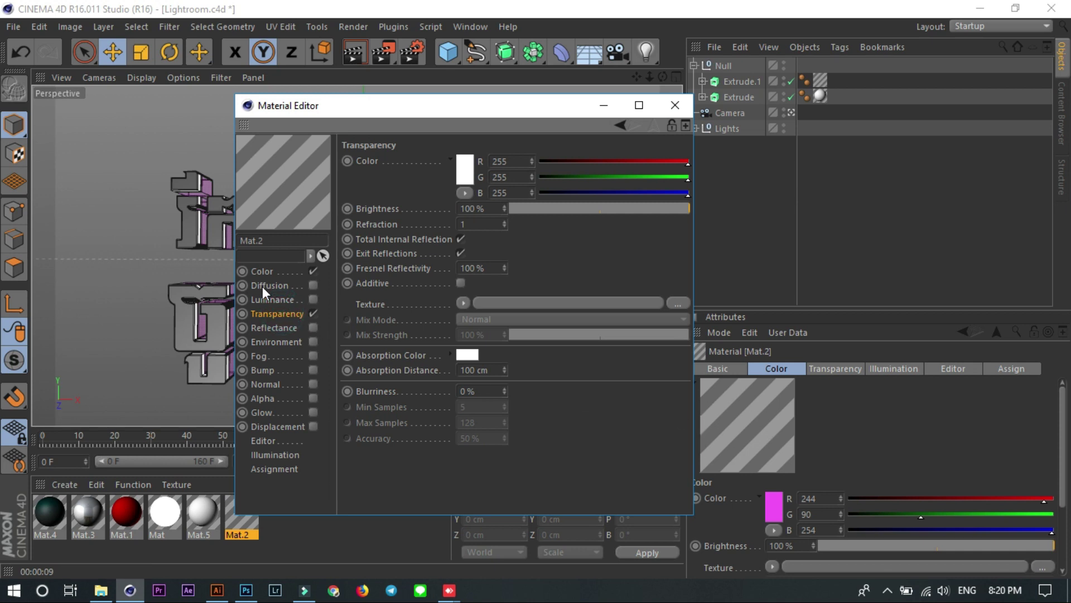
left_click(263, 267)
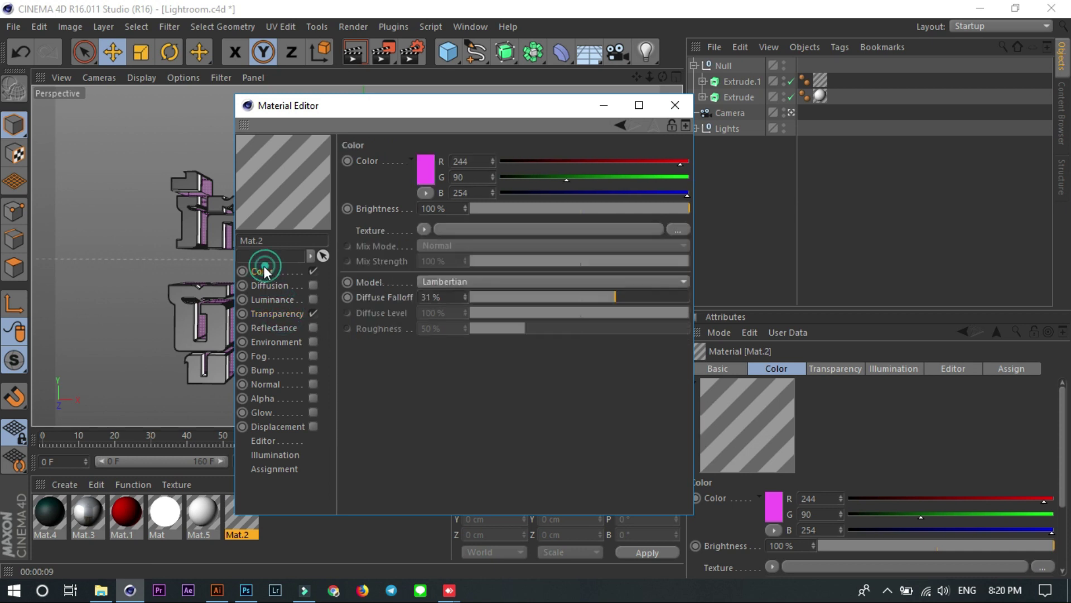
left_click(272, 300)
left_click(313, 299)
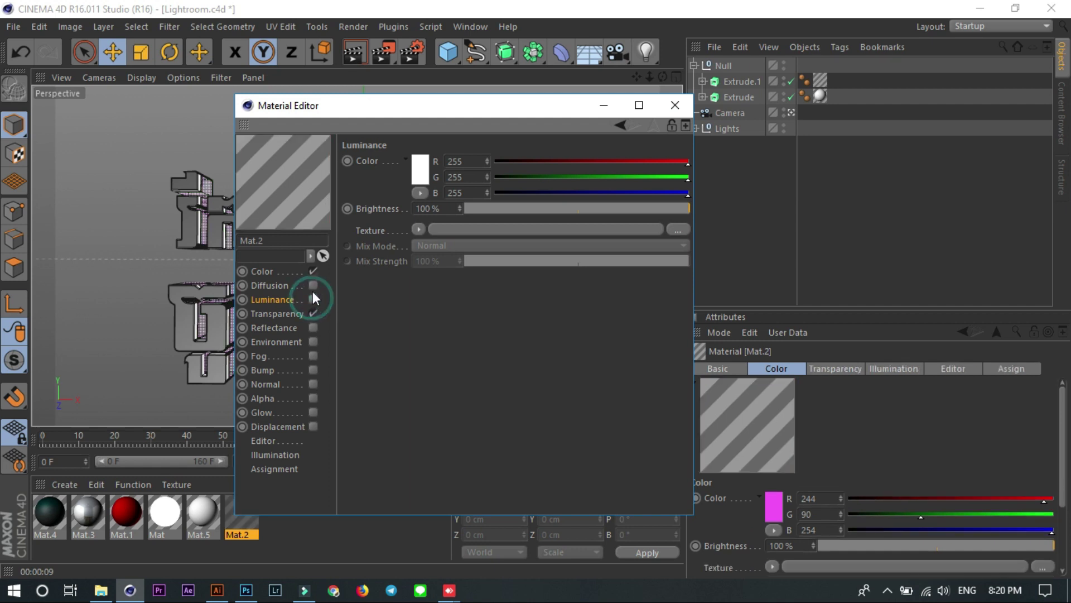
left_click(312, 285)
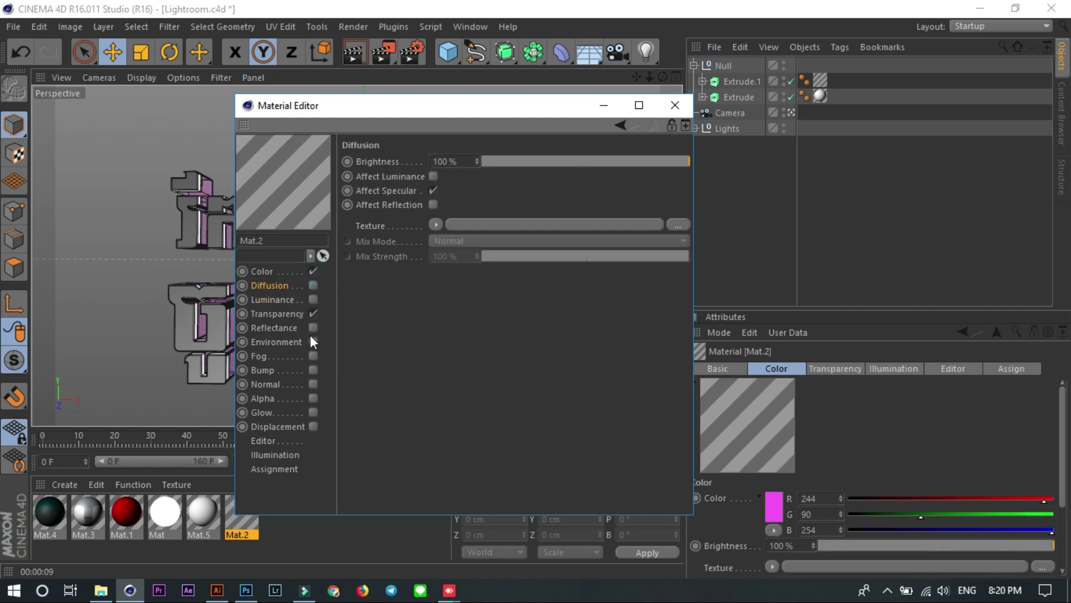
left_click(313, 329)
left_click(313, 313)
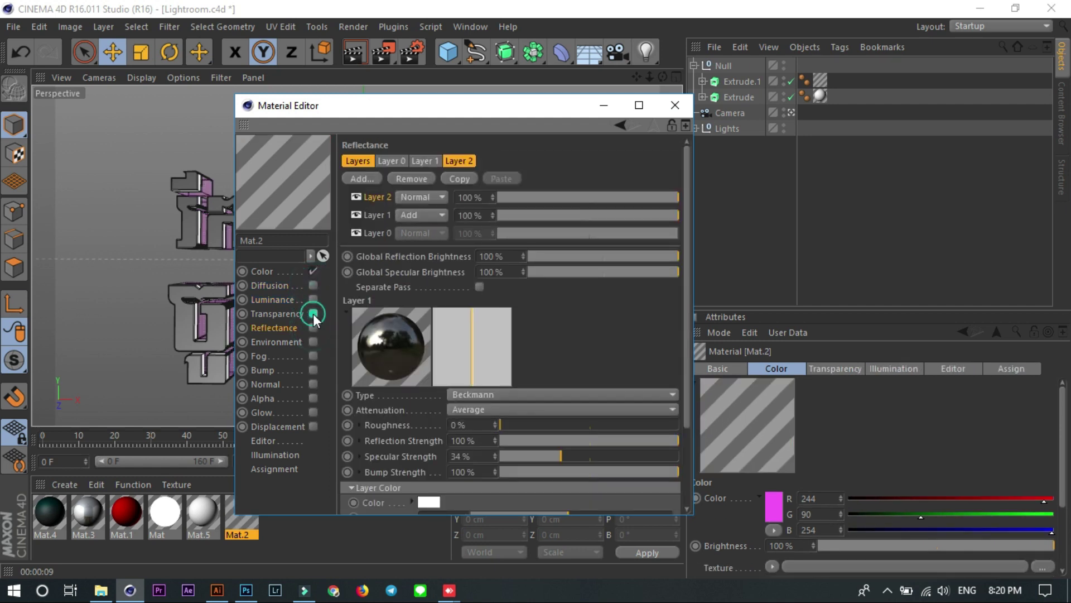
left_click(313, 314)
Leave Mat.2 with luminance and reflectance both switched off
left_click(272, 300)
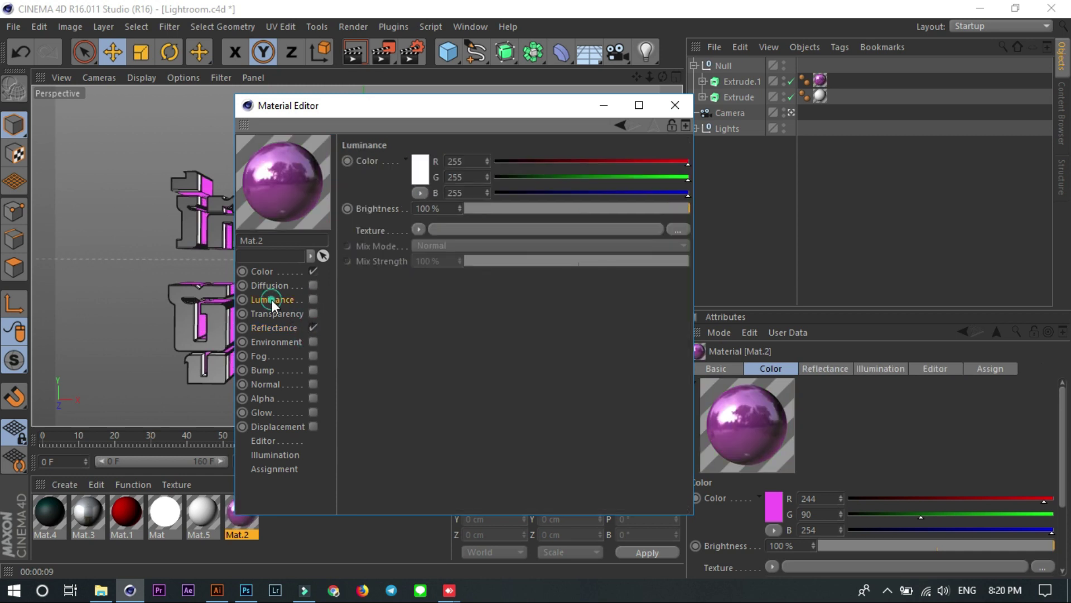
left_click(312, 300)
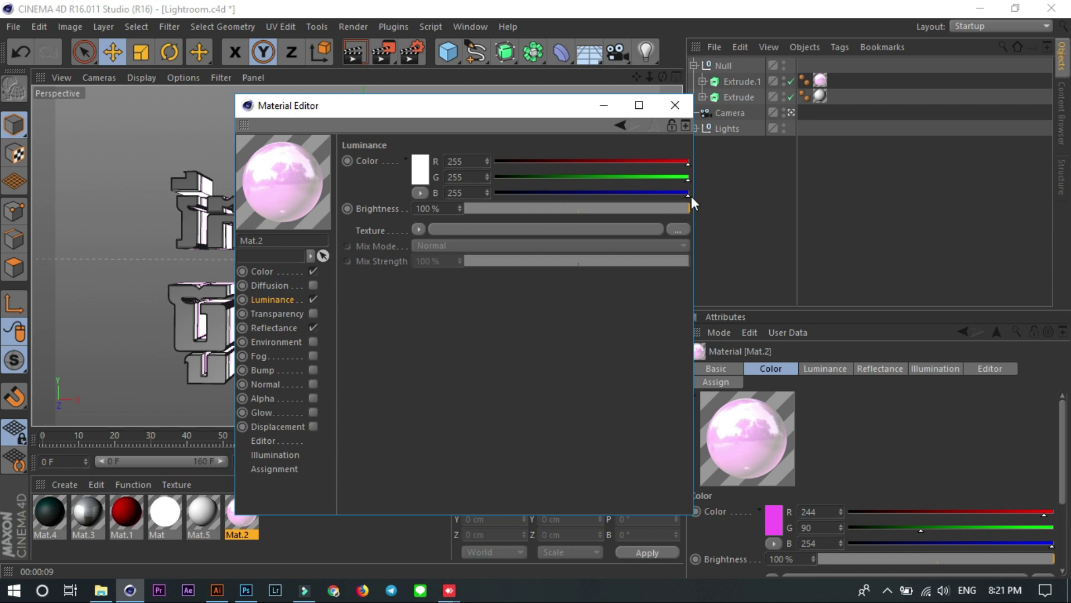
left_click(602, 192)
left_click(628, 161)
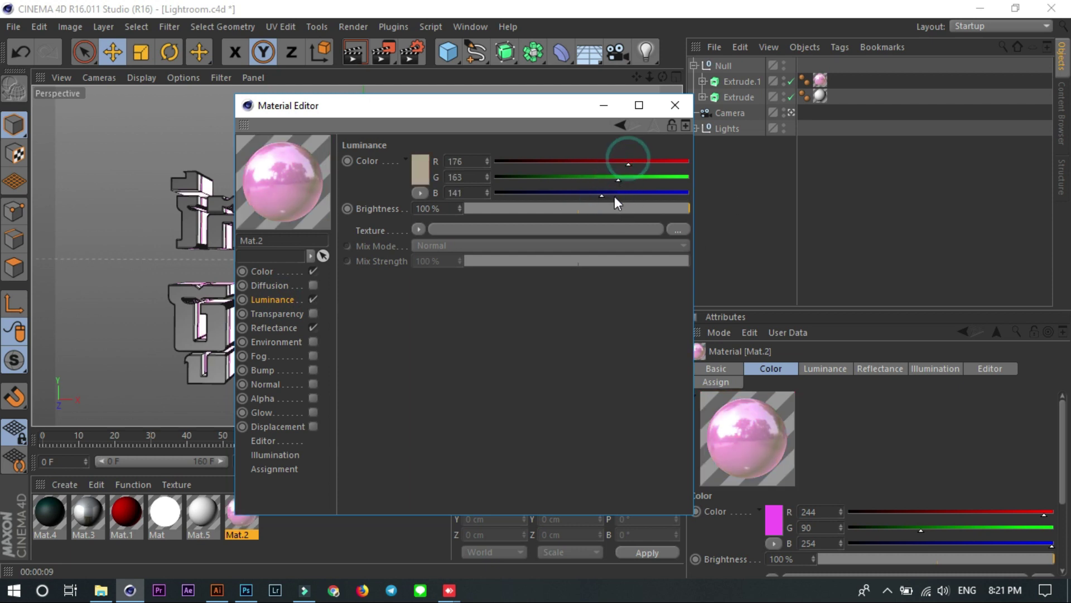
left_click(313, 299)
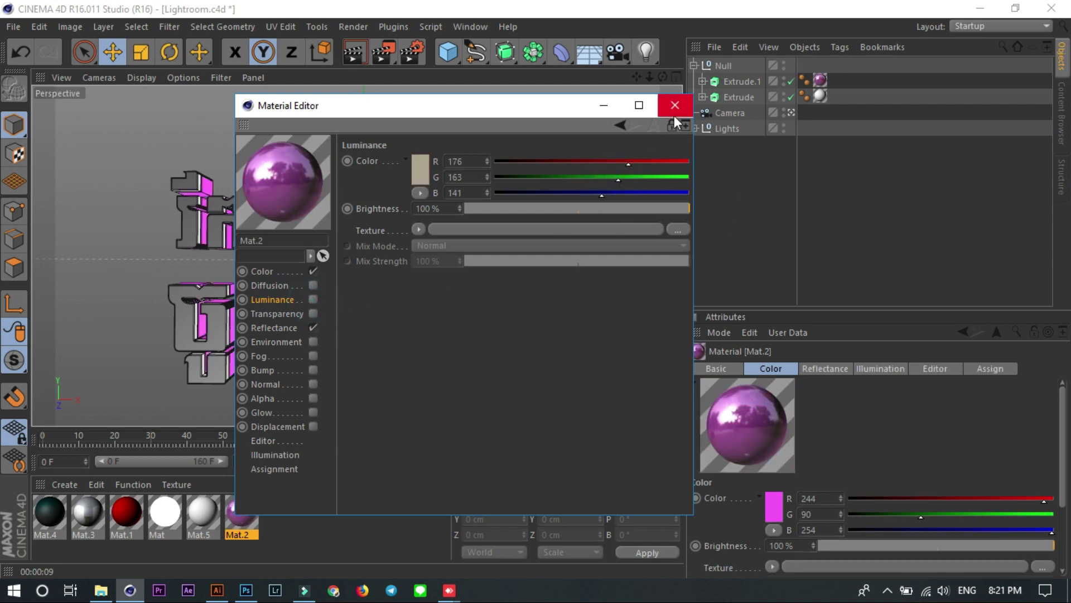
left_click(313, 327)
left_click(675, 105)
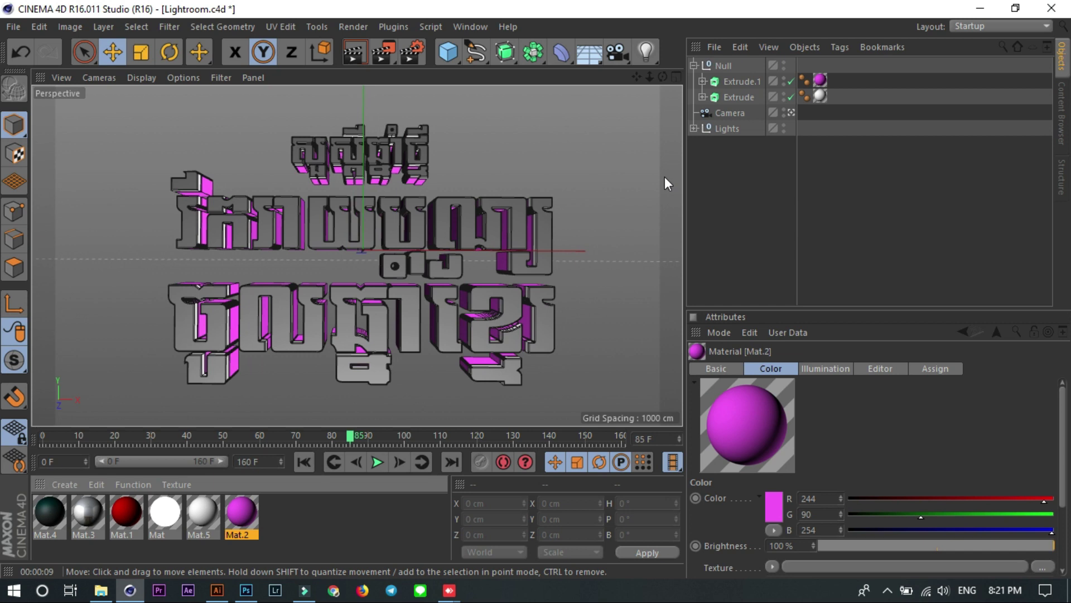
Enable Color Correction in the render settings
left_click(403, 52)
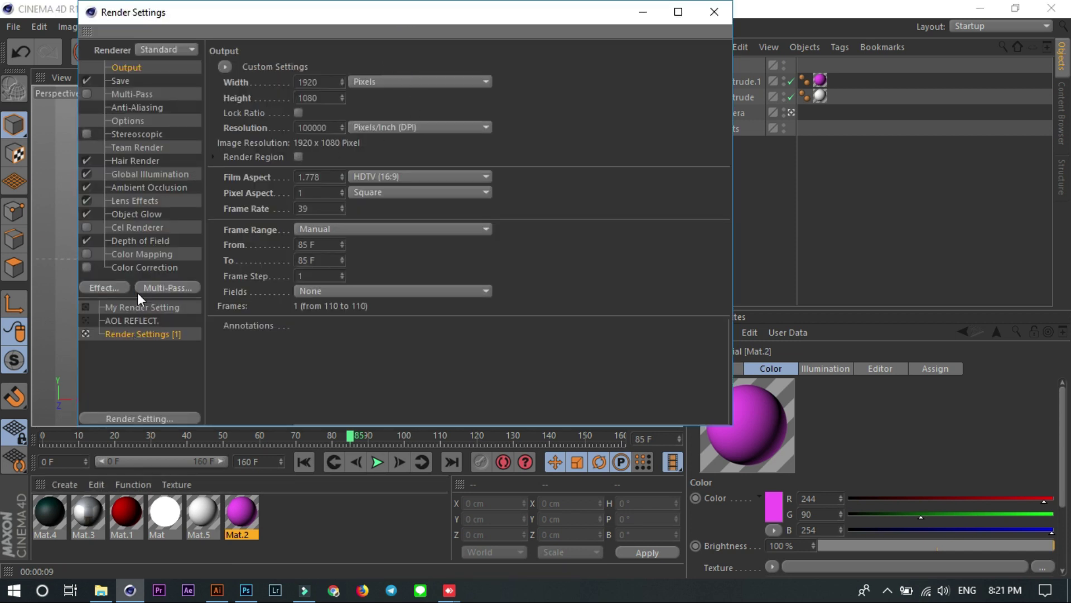
left_click(129, 266)
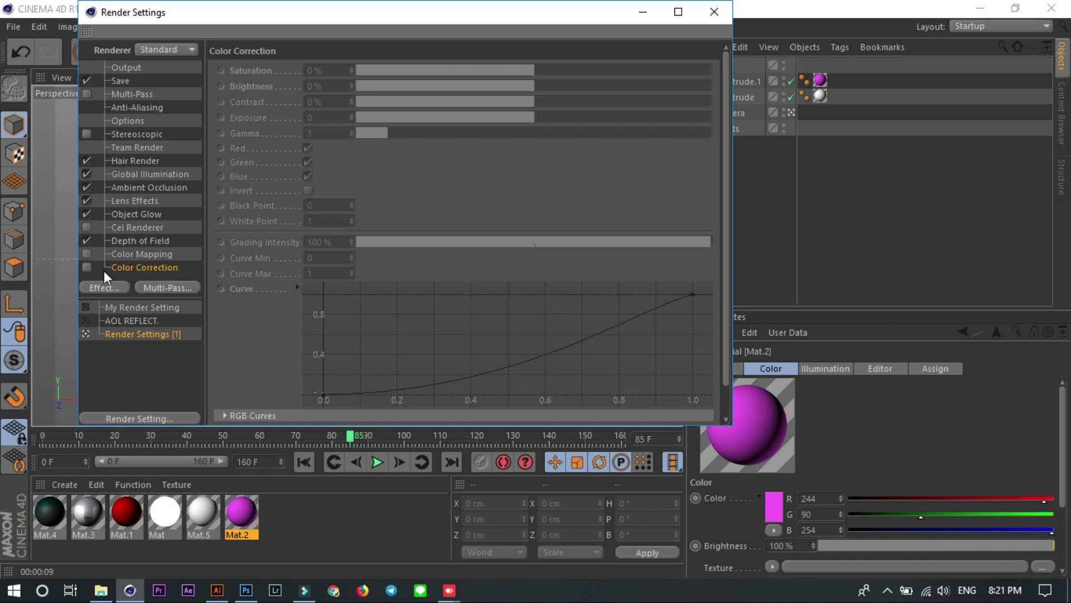
left_click(87, 268)
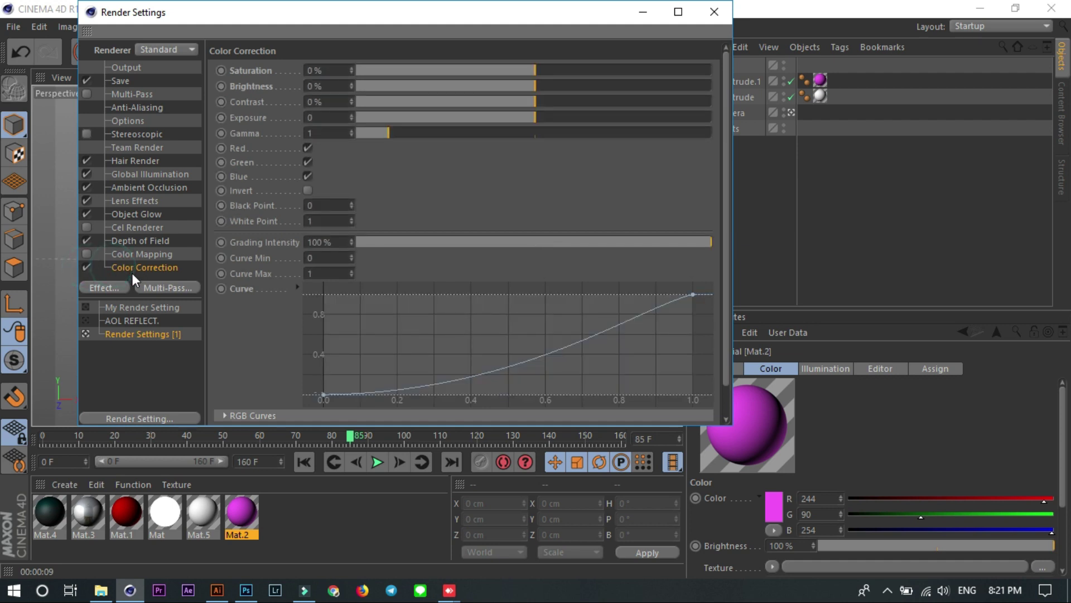
left_click(108, 289)
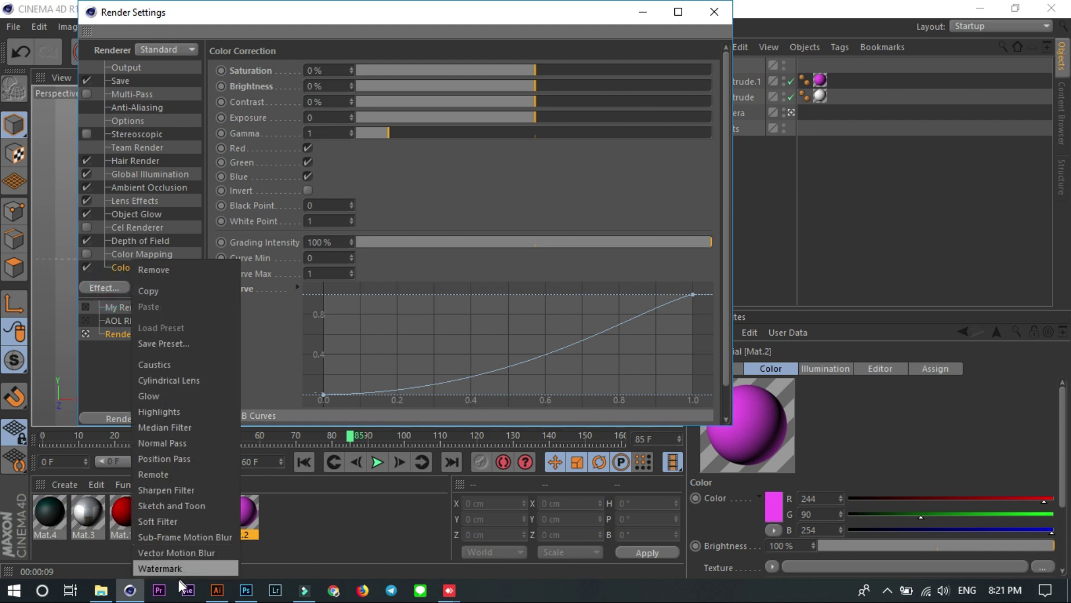
left_click(85, 270)
left_click(158, 290)
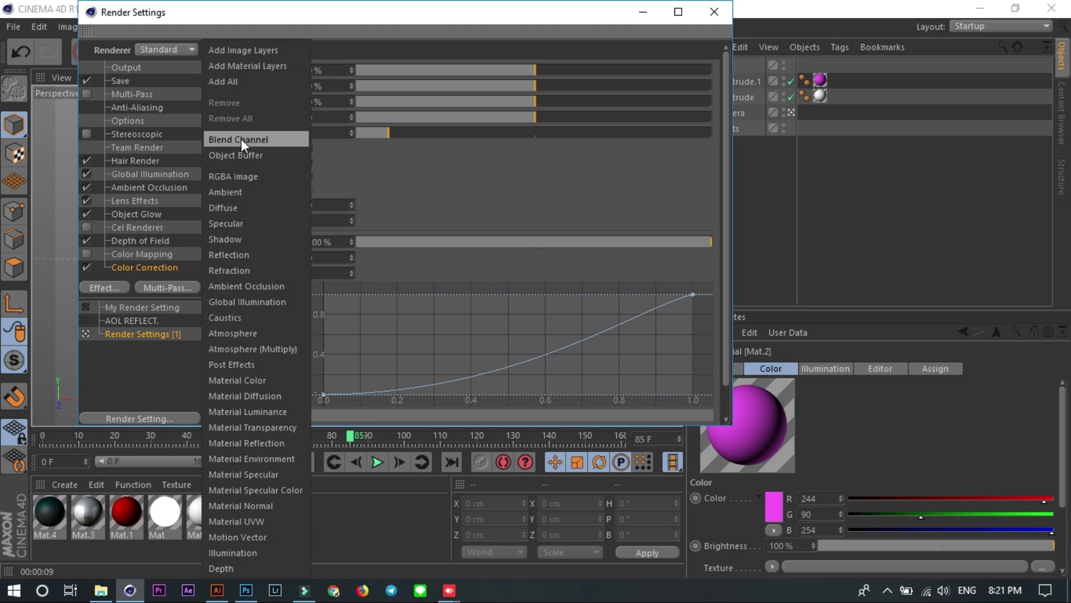
left_click(126, 267)
Add a curve point near 0.28 to make the tone curve nearly straight
left_click(324, 394)
left_click_drag(468, 395, 427, 366)
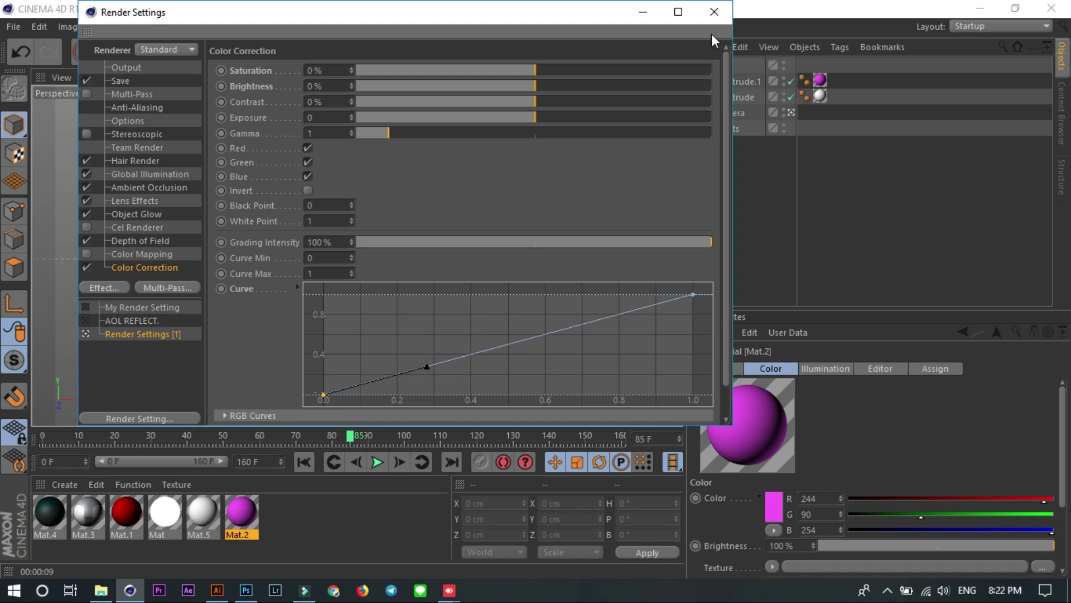
left_click(713, 13)
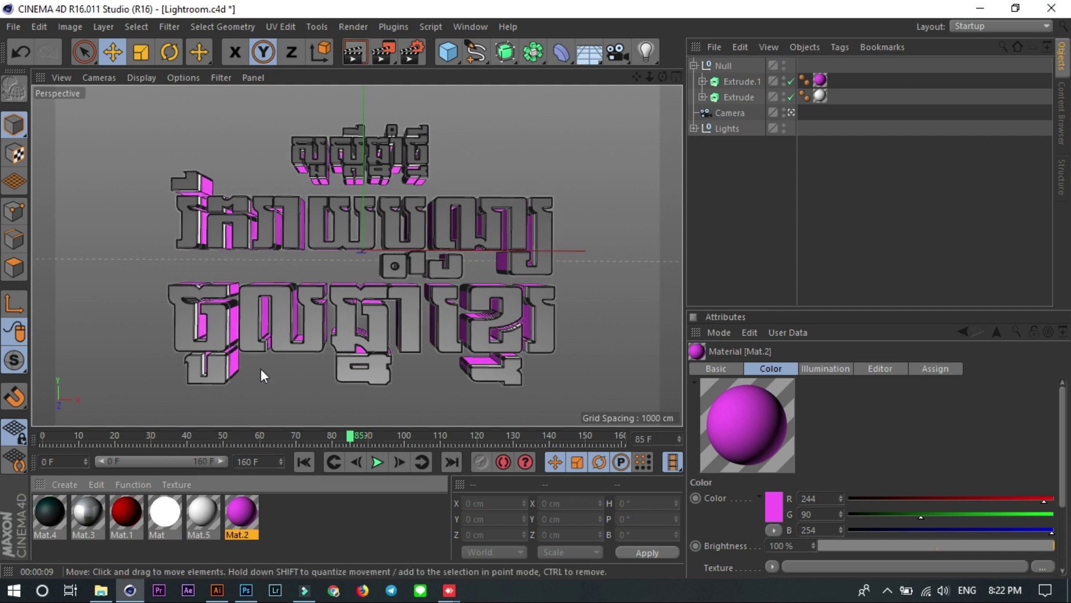
Render the view, disable the grey-faced Extrude object, and render again in all magenta
left_click(359, 53)
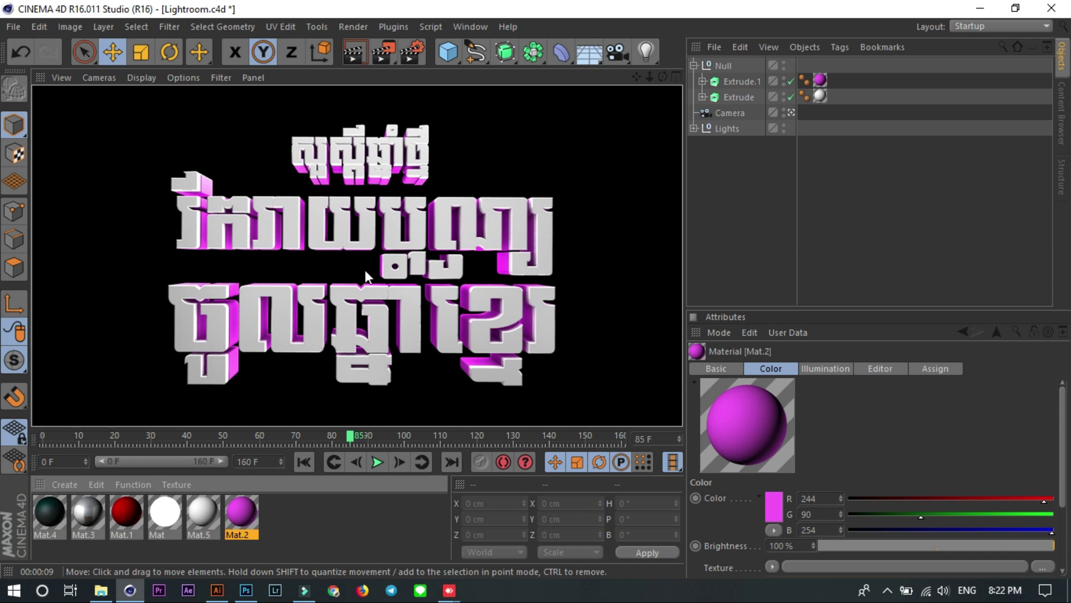
left_click(790, 95)
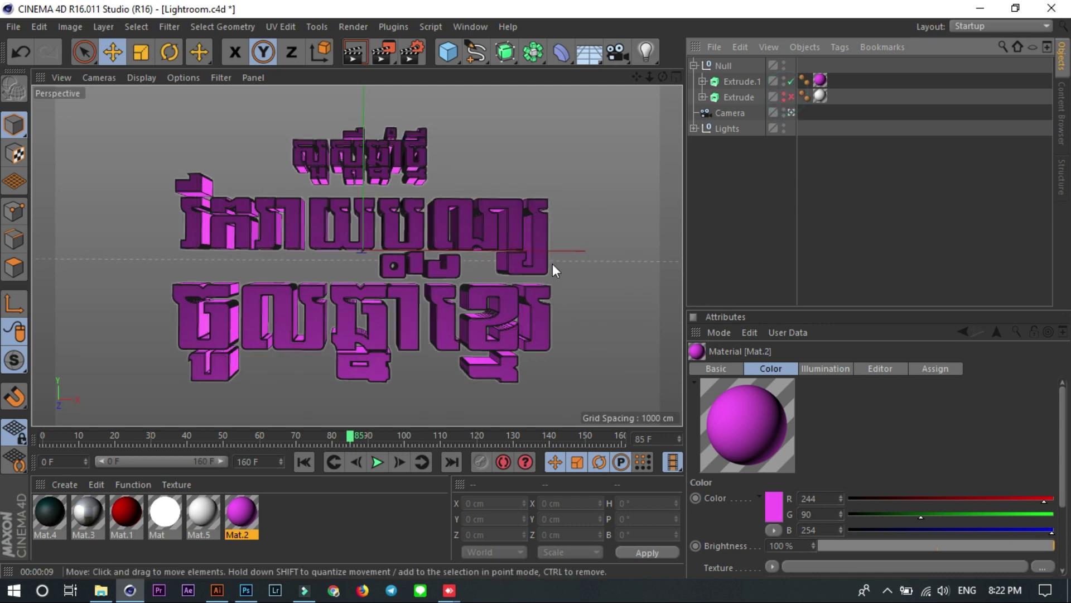
left_click(364, 53)
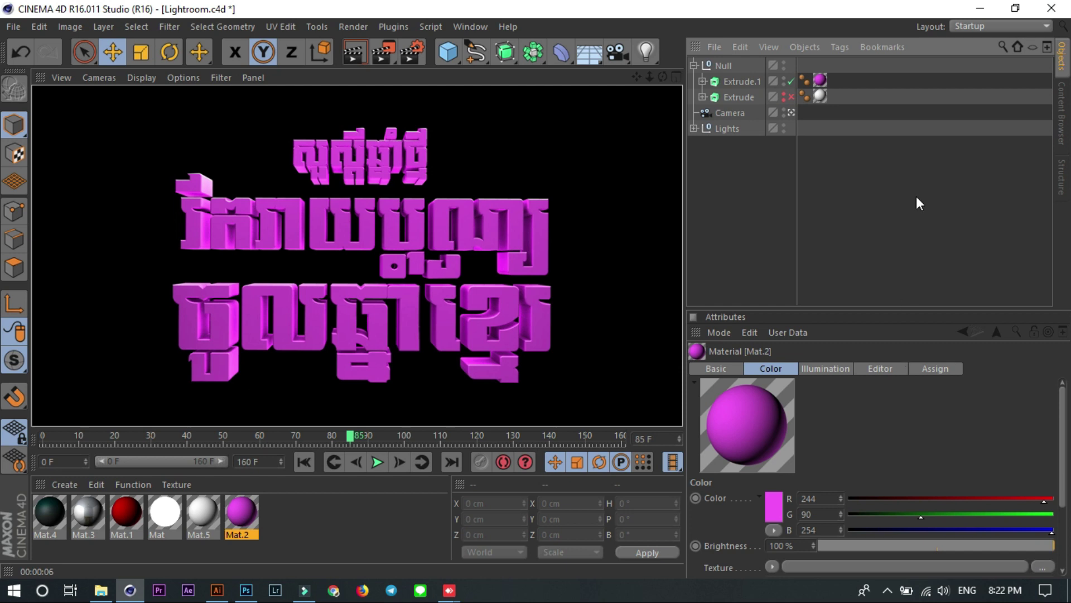
left_click(413, 51)
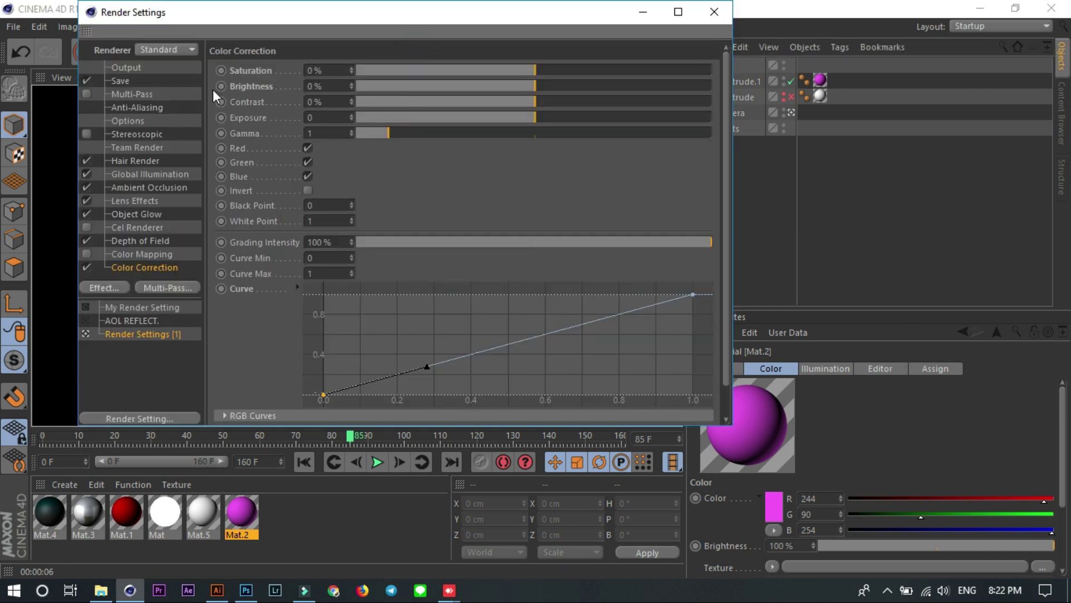
left_click(133, 81)
left_click(469, 95)
left_click(471, 95)
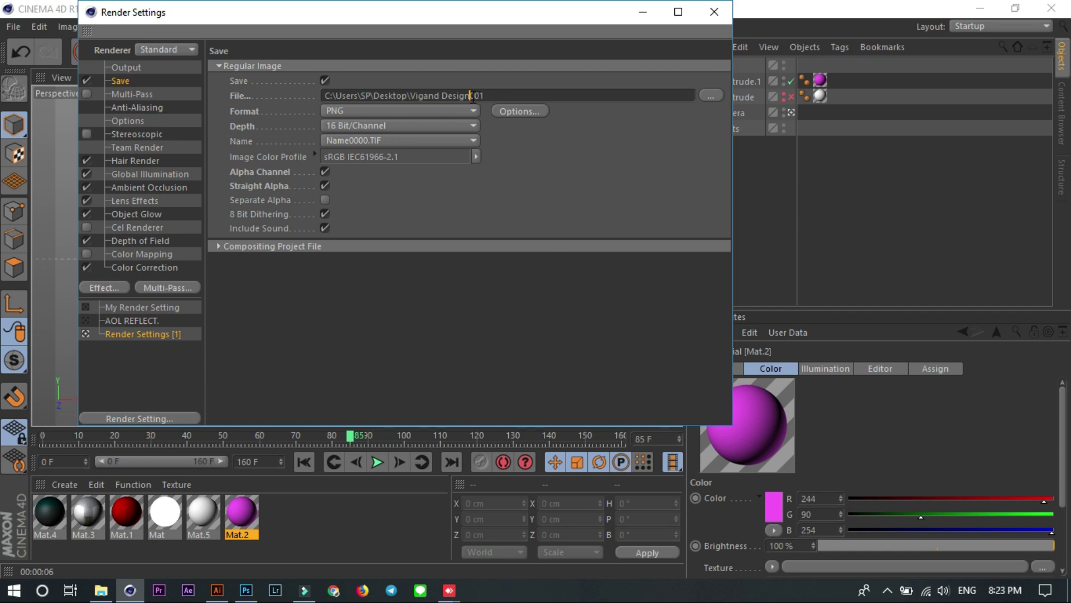
double_click(412, 95)
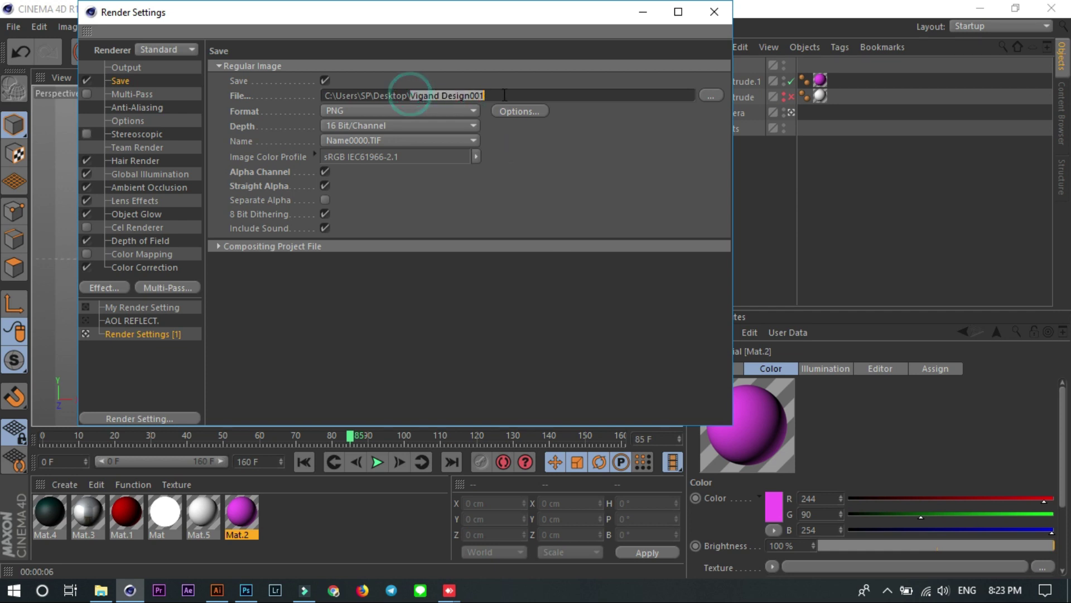
left_click(530, 128)
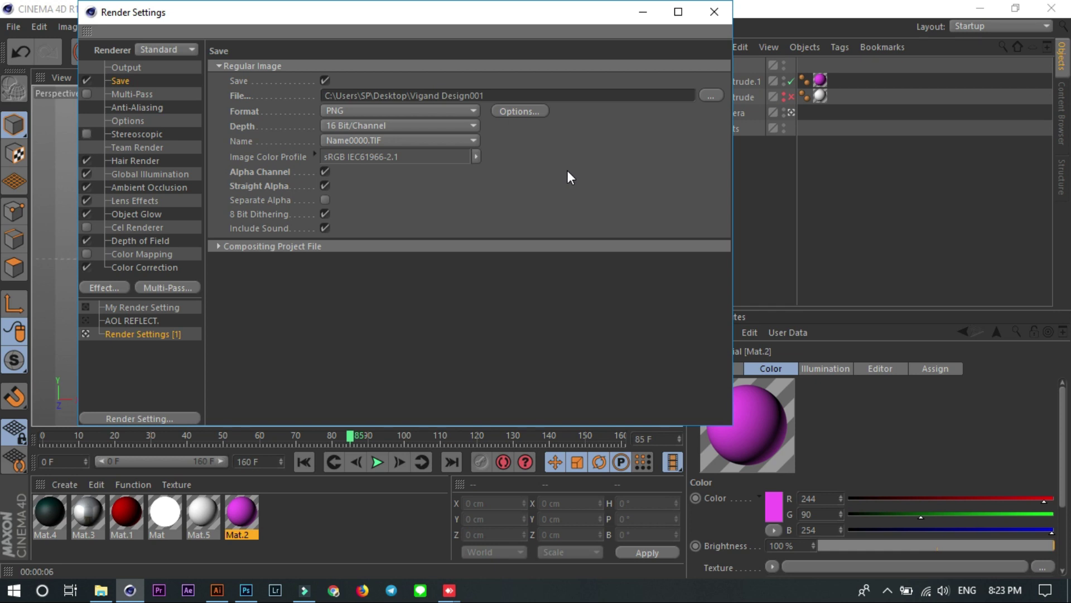
left_click(714, 12)
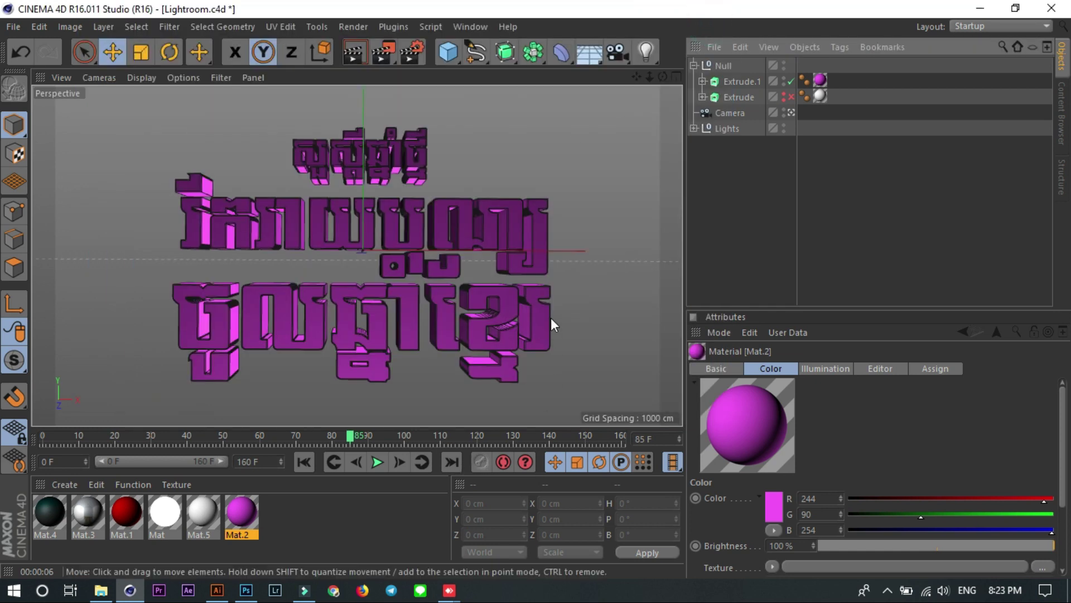
Align the grey Layer 1 exactly over the orange Layer 0 in Photoshop
left_click(246, 591)
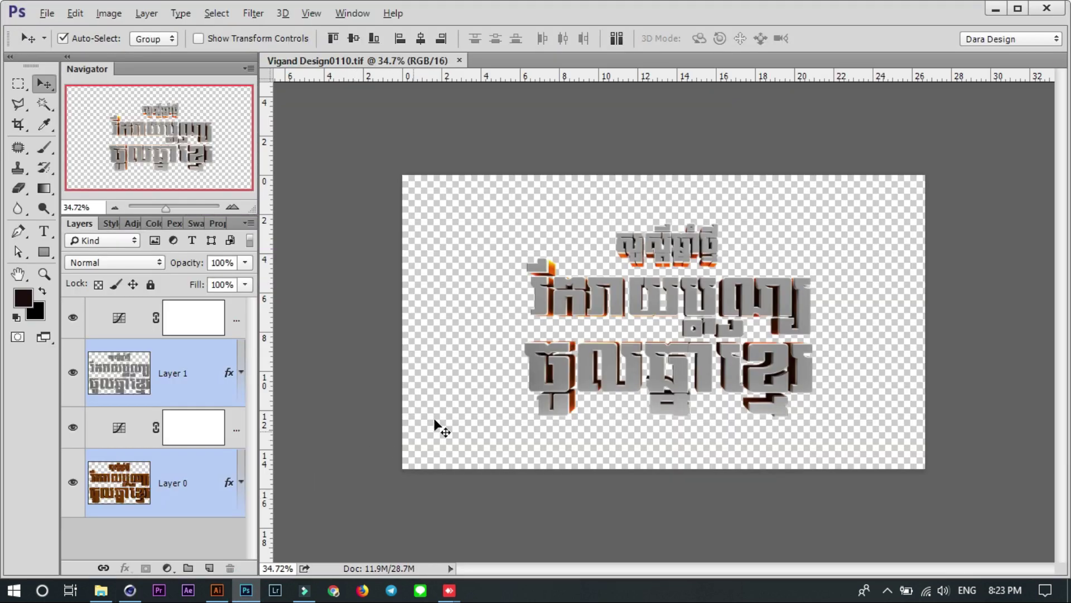
left_click_drag(623, 298, 662, 282)
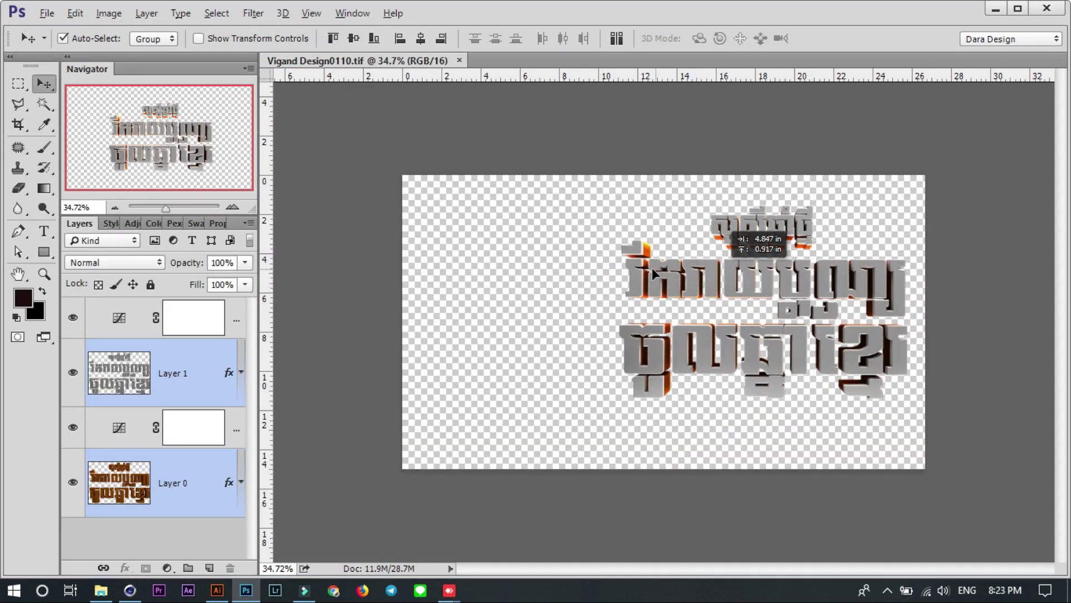
left_click(512, 370)
left_click_drag(645, 363, 484, 371)
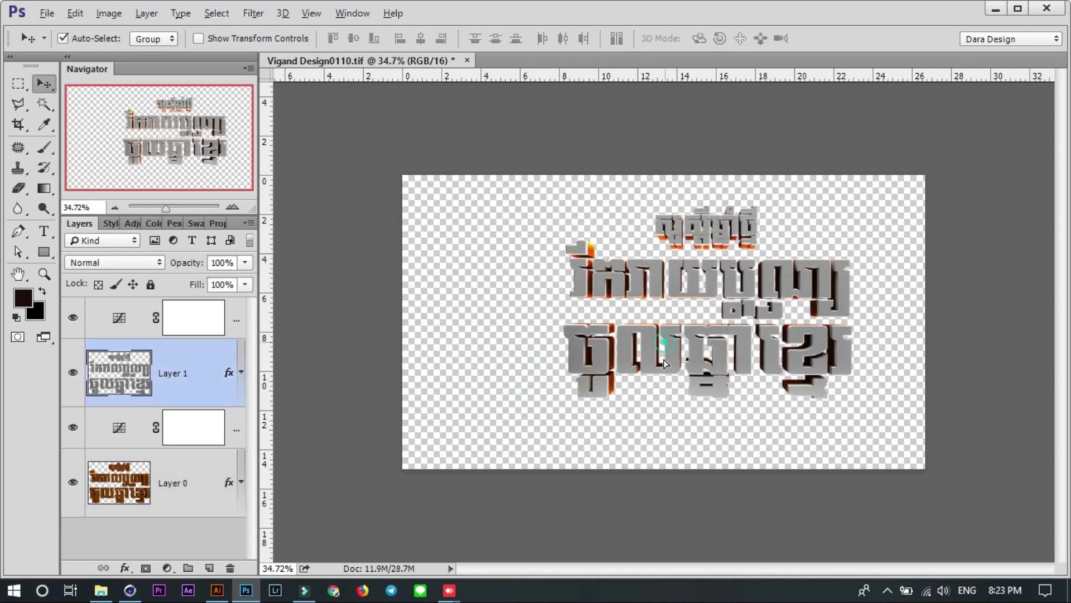
left_click_drag(631, 362, 636, 364)
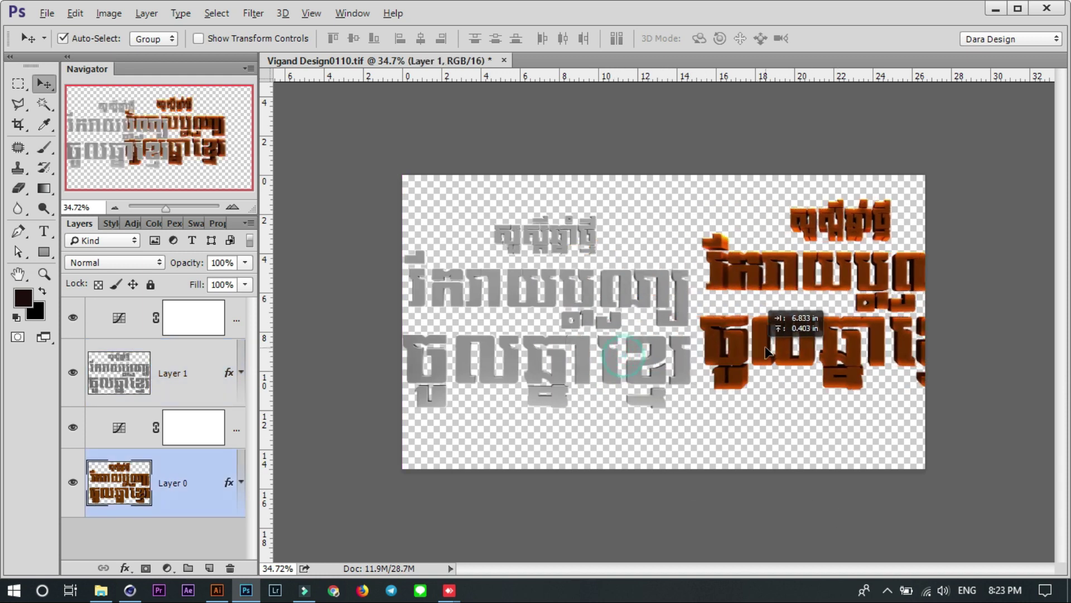
left_click(584, 371)
left_click_drag(545, 373, 705, 364)
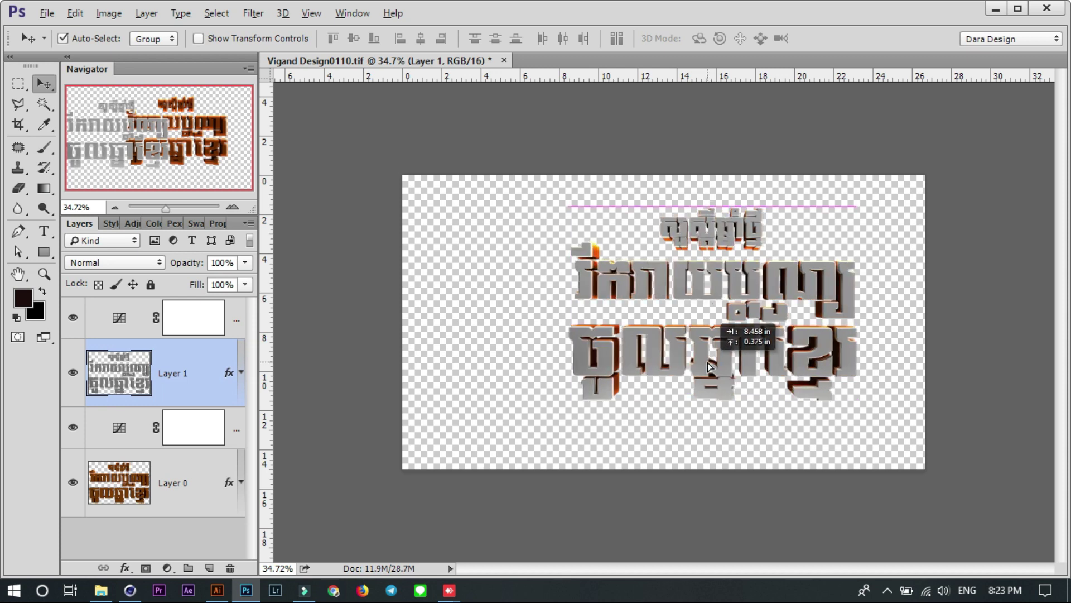
left_click_drag(850, 430, 459, 257)
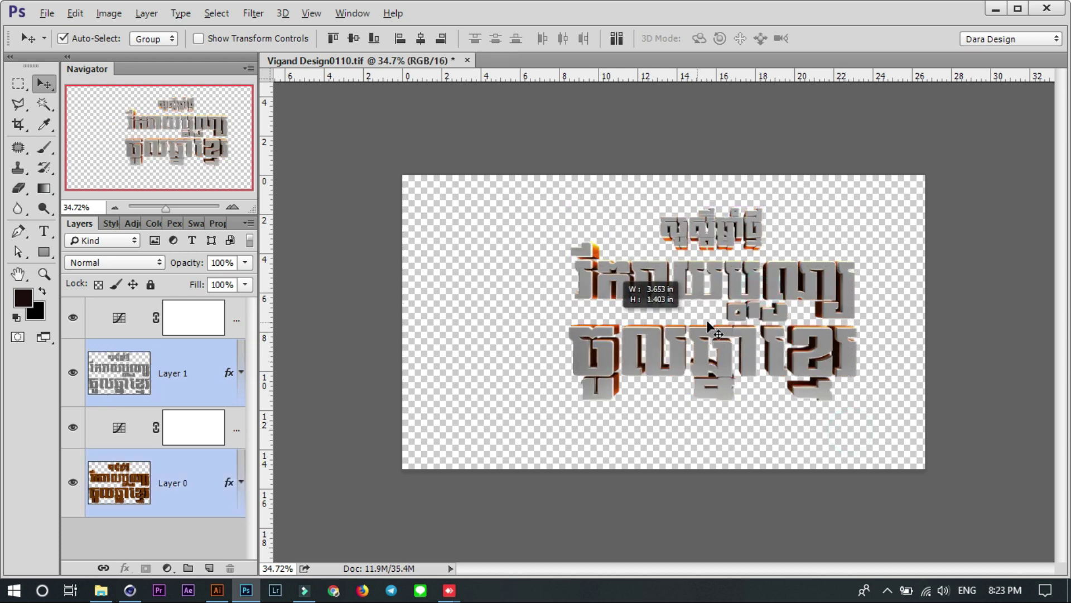
Move both text layers to the canvas centre and return to Cinema 4D
left_click_drag(820, 416, 634, 256)
left_click_drag(750, 293, 697, 300)
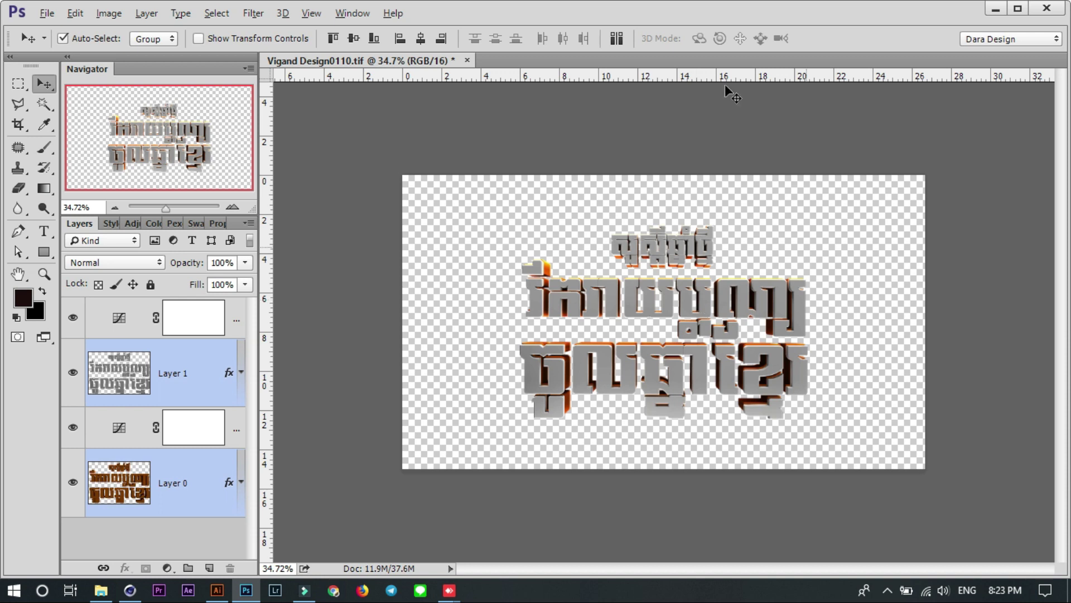
left_click(989, 10)
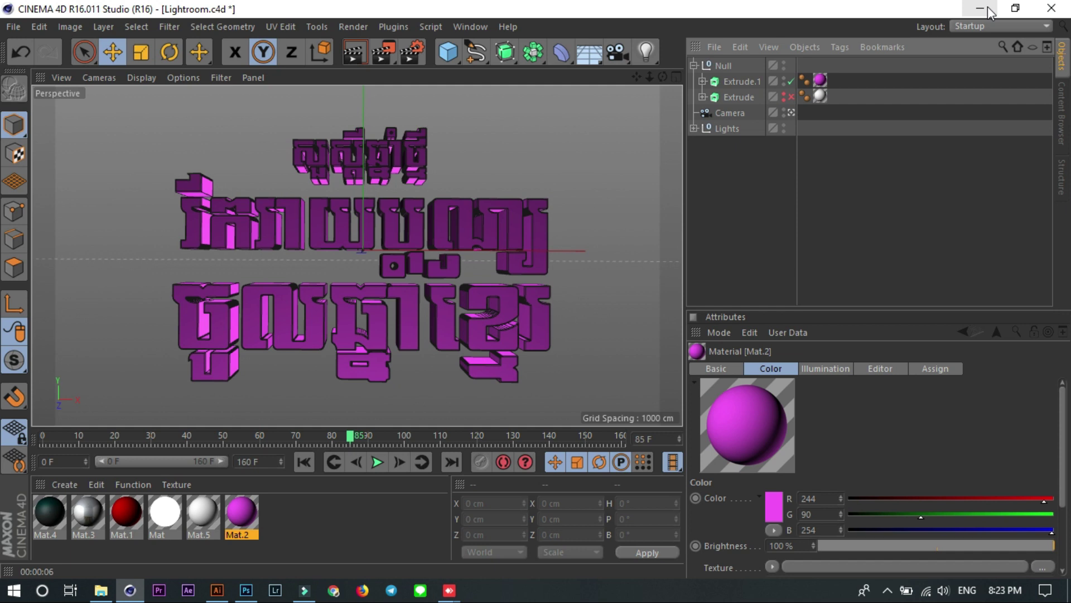